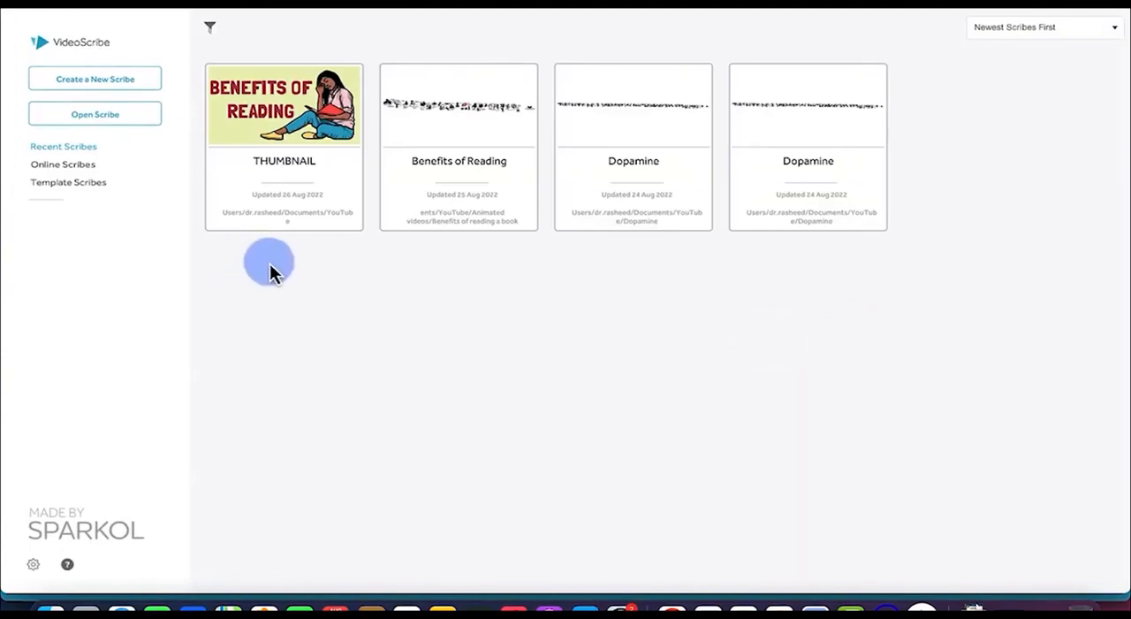
pyautogui.click(601, 116)
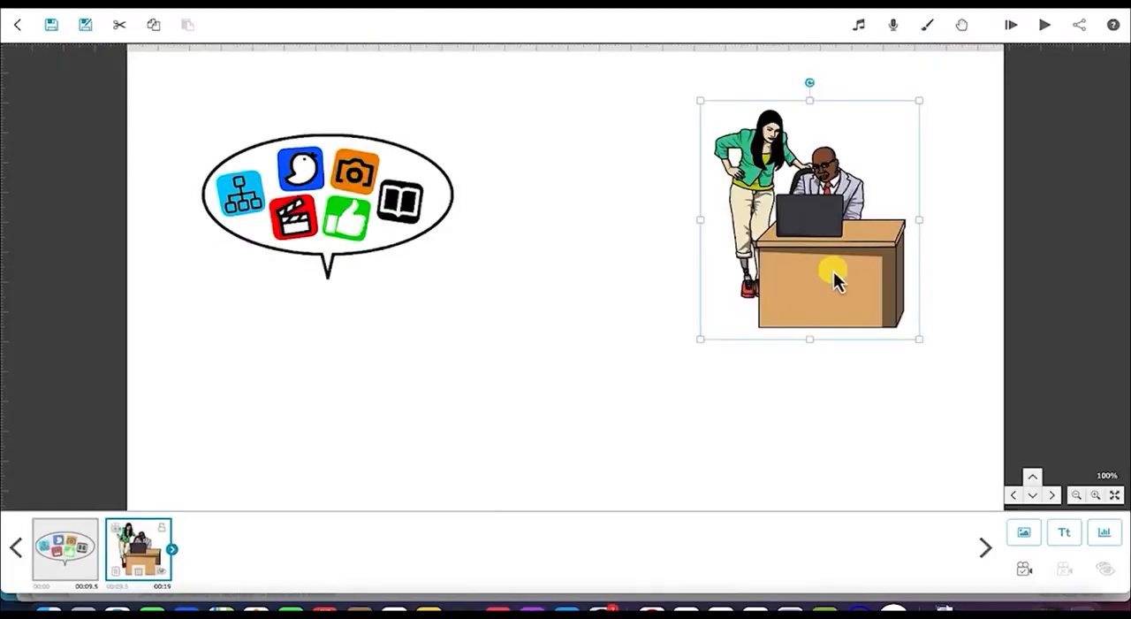
pyautogui.click(1025, 533)
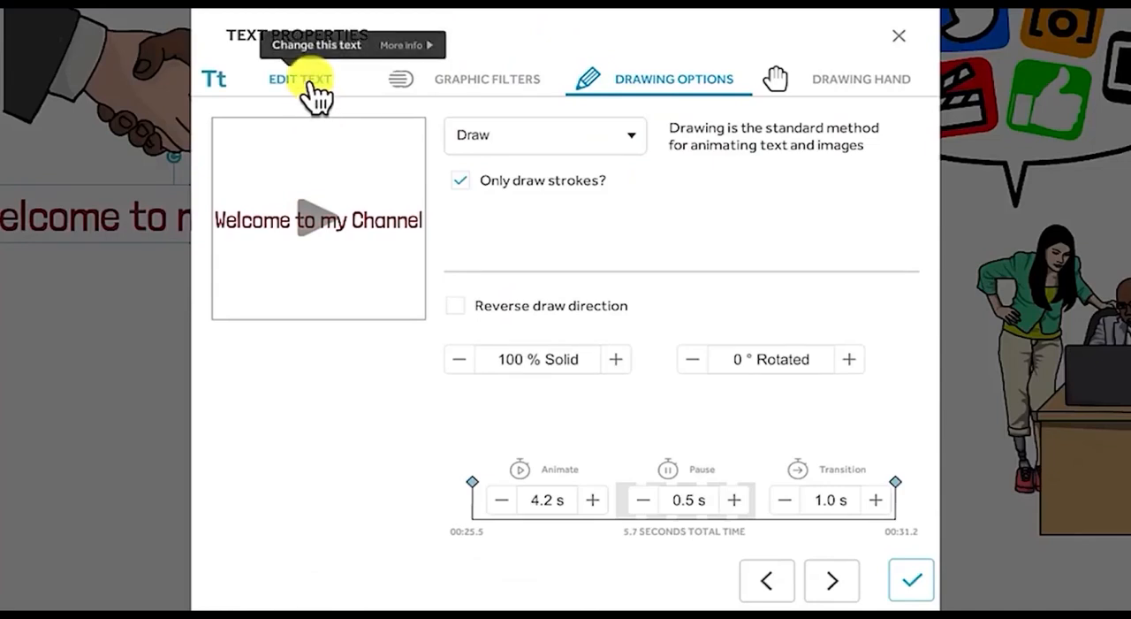
pyautogui.click(311, 93)
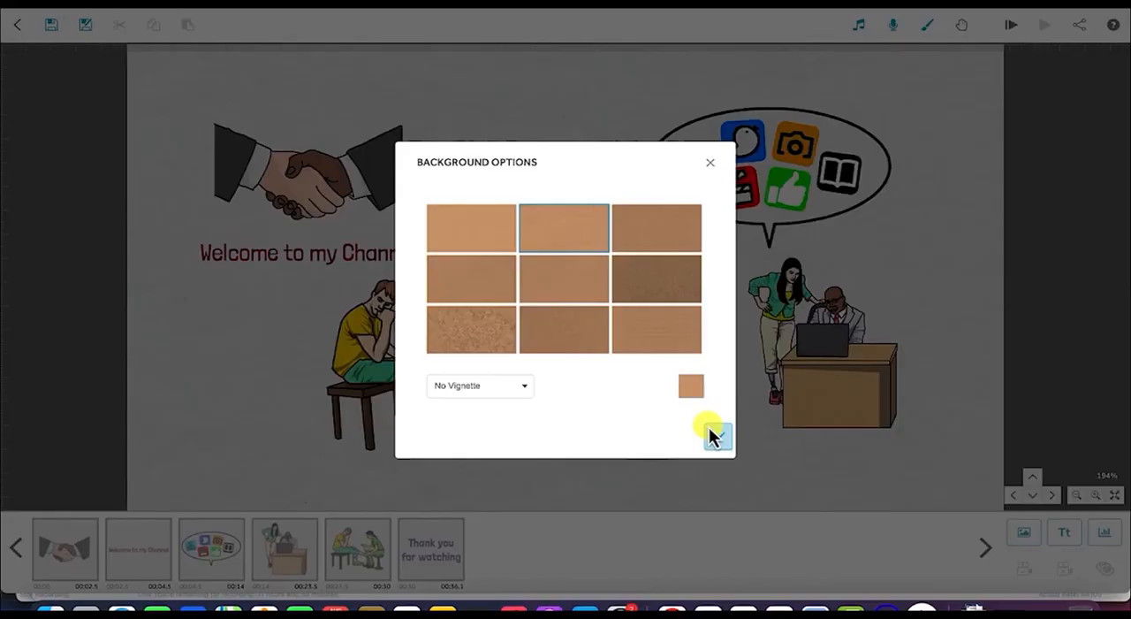
pyautogui.click(709, 427)
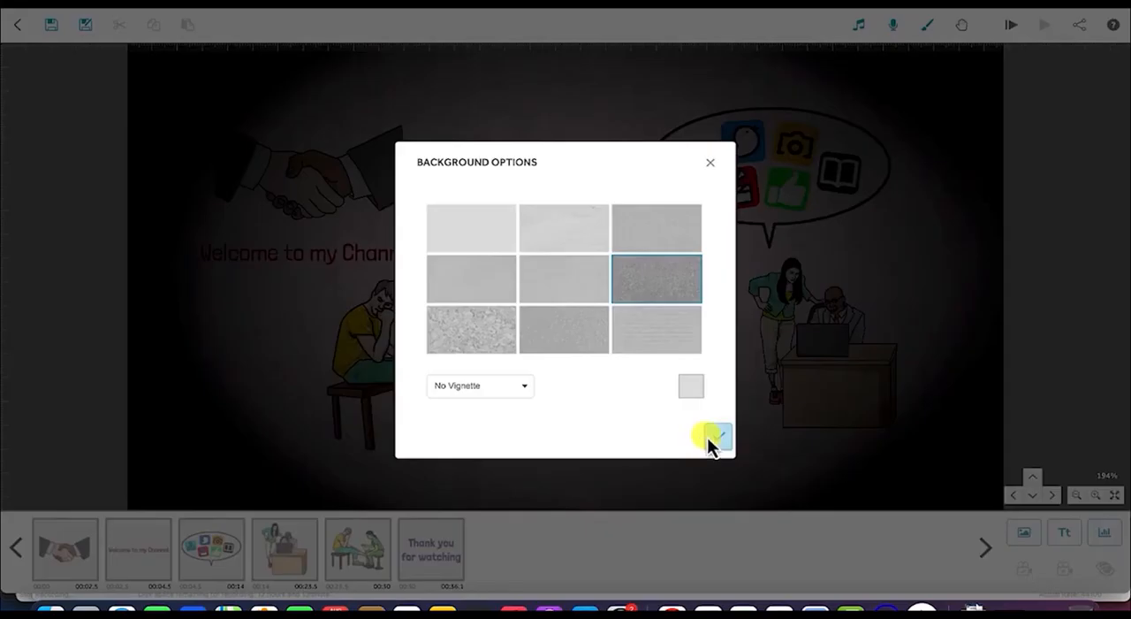
pyautogui.click(709, 435)
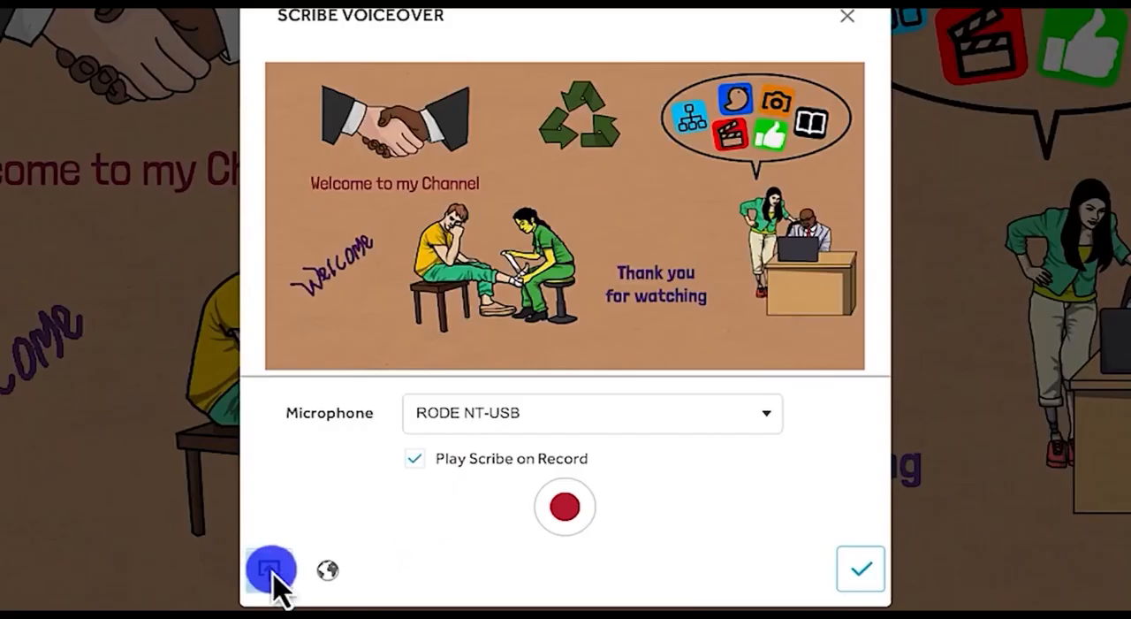
# Start importing an audio file for the scribe voiceover and browse to the Videoscribe folder
pyautogui.click(270, 570)
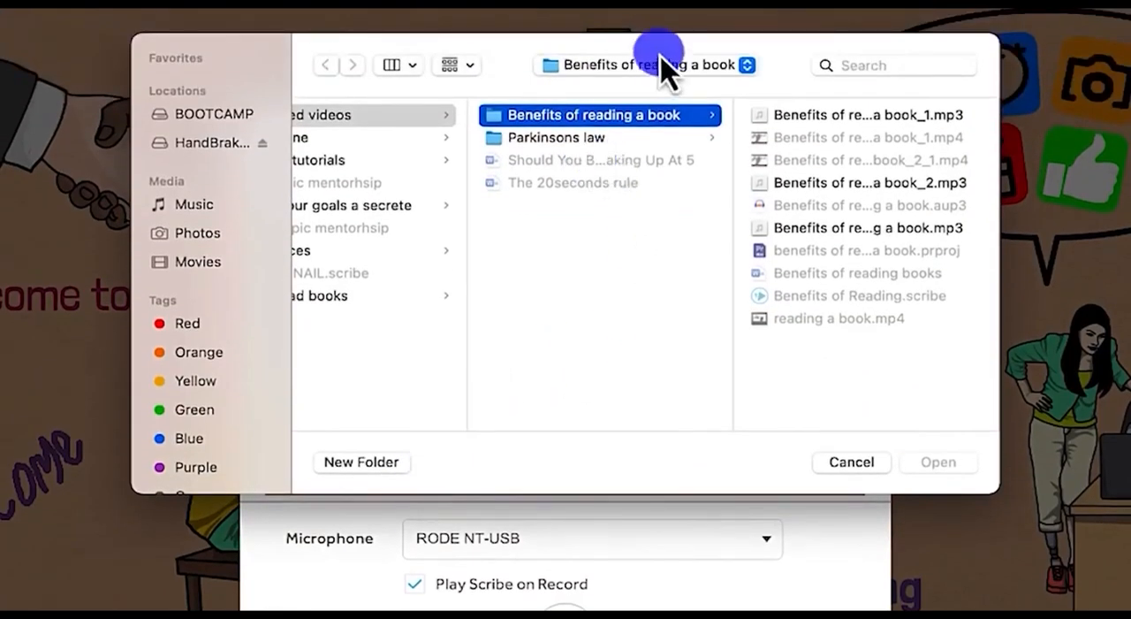
pyautogui.click(658, 66)
pyautogui.click(686, 283)
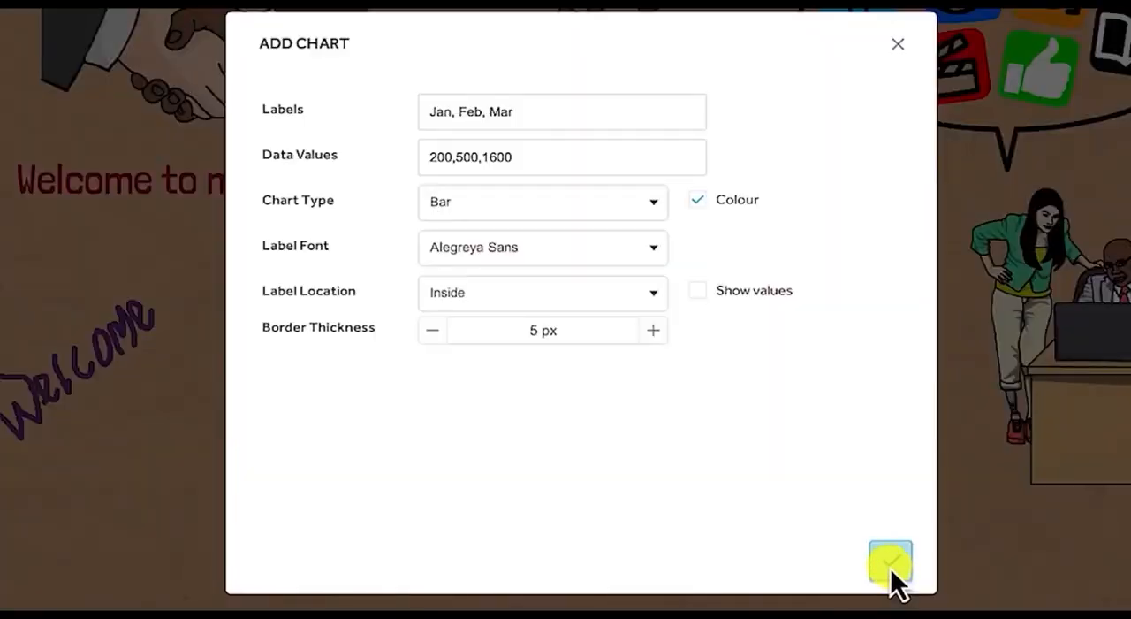
# Render the scribe as the AVI video Videoscribe tutorial_1 at 1080 (Full HD) and 30 frames per second
pyautogui.click(891, 567)
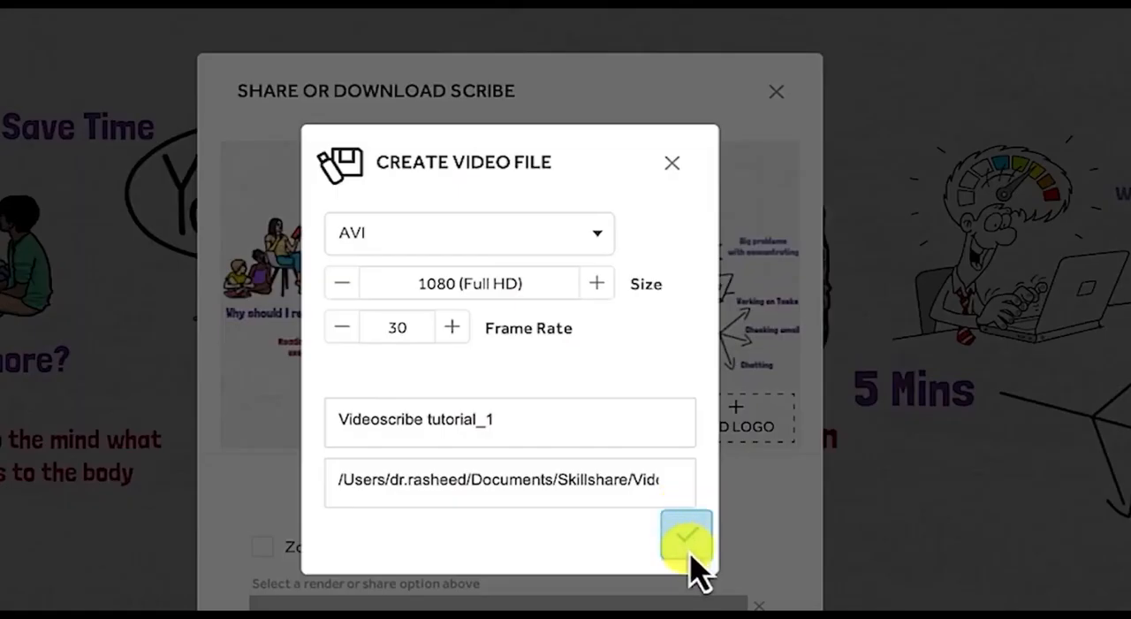
pyautogui.click(689, 546)
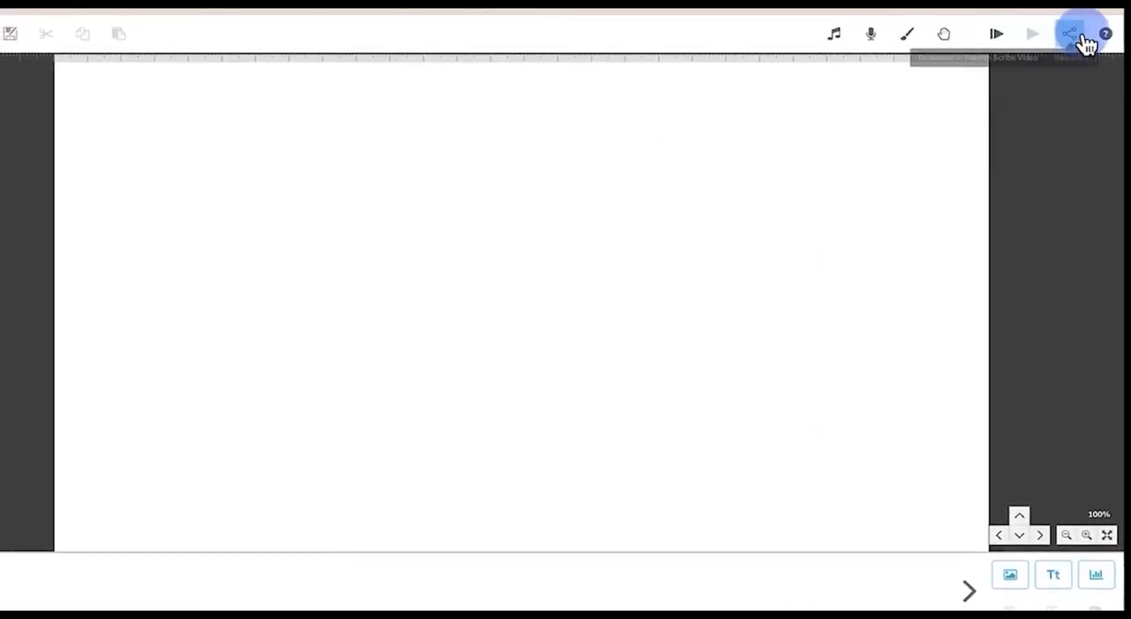
# Try to download or publish the empty scribe as a video
pyautogui.click(1072, 39)
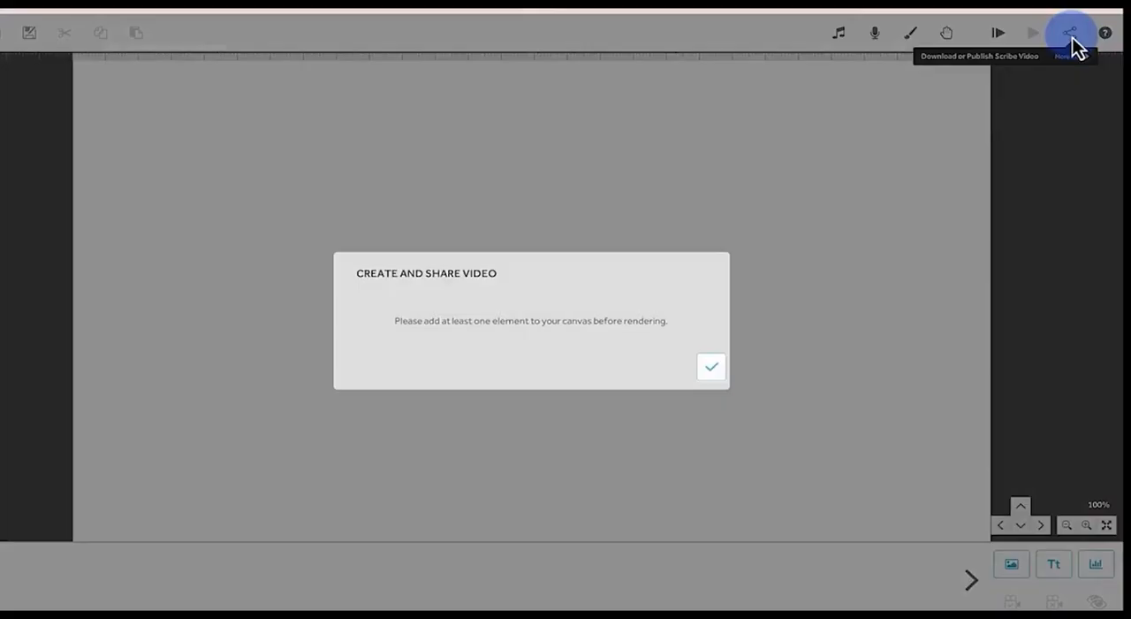
pyautogui.click(715, 364)
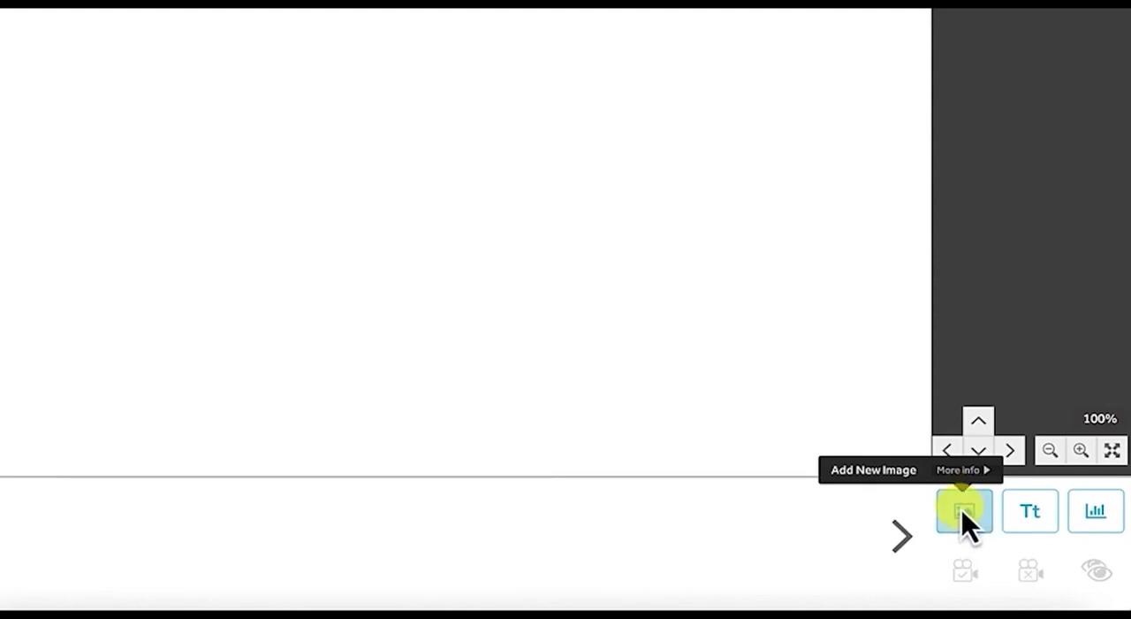
# Open the image library for a new image and look through several pages of recently used images
pyautogui.click(964, 516)
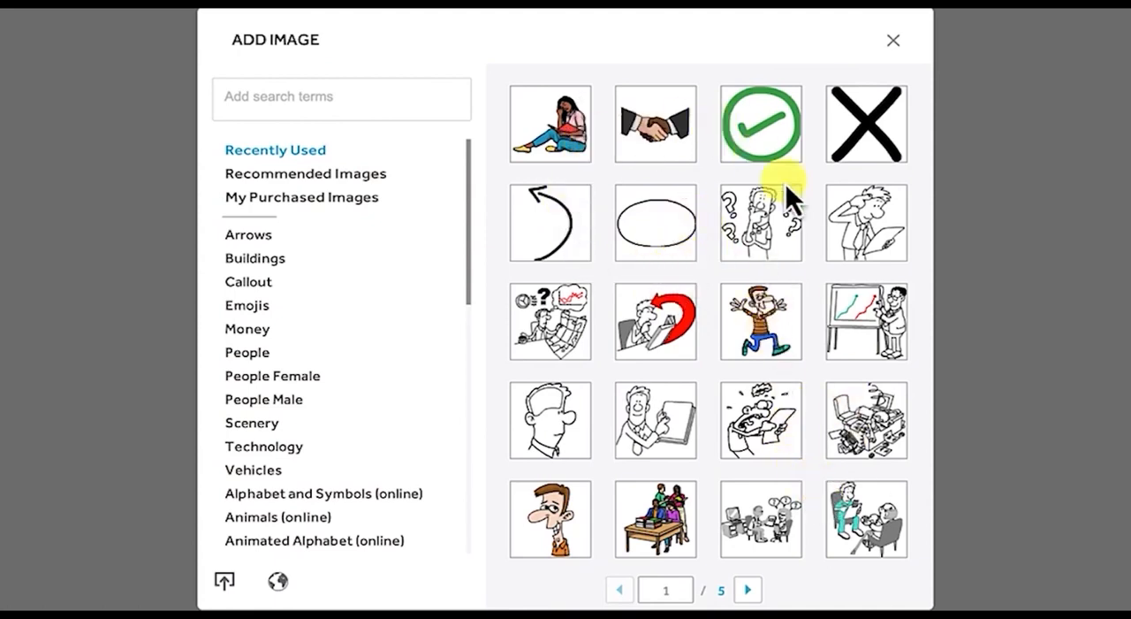
pyautogui.click(747, 589)
pyautogui.click(747, 590)
pyautogui.click(748, 590)
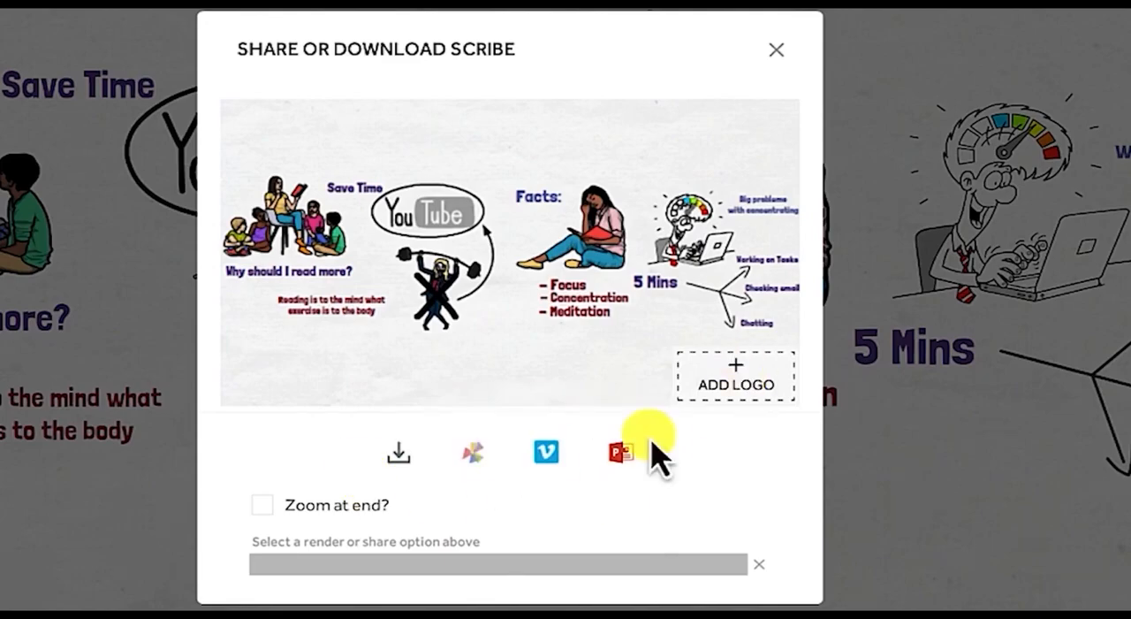
# Start creating a downloadable video file of the scribe and choose AVI as its format
pyautogui.click(403, 461)
pyautogui.click(468, 193)
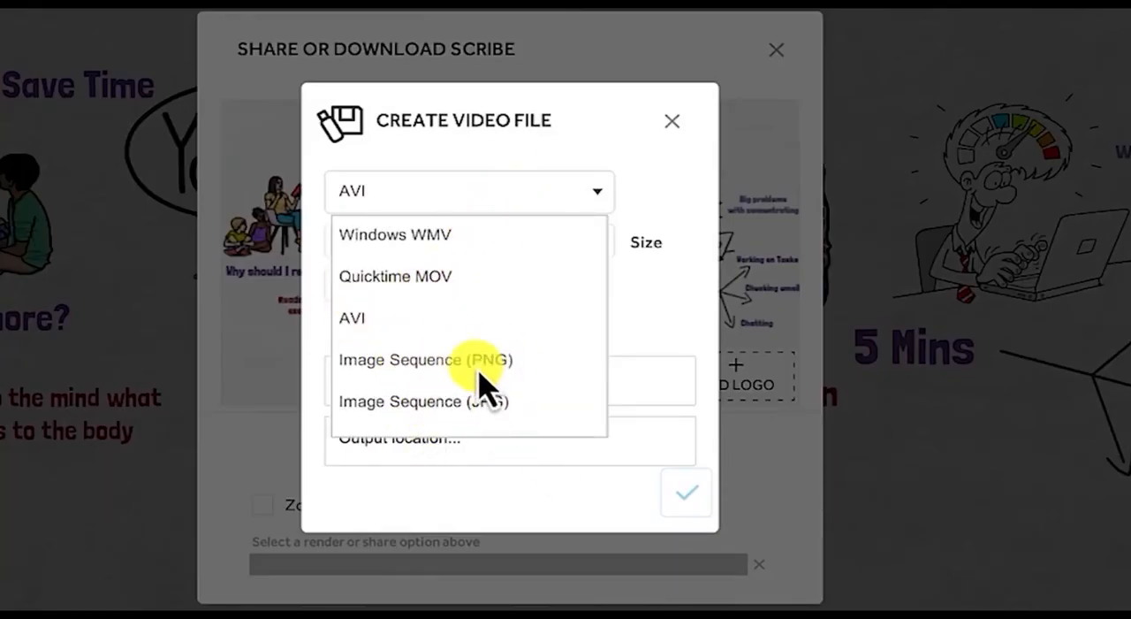
pyautogui.click(391, 318)
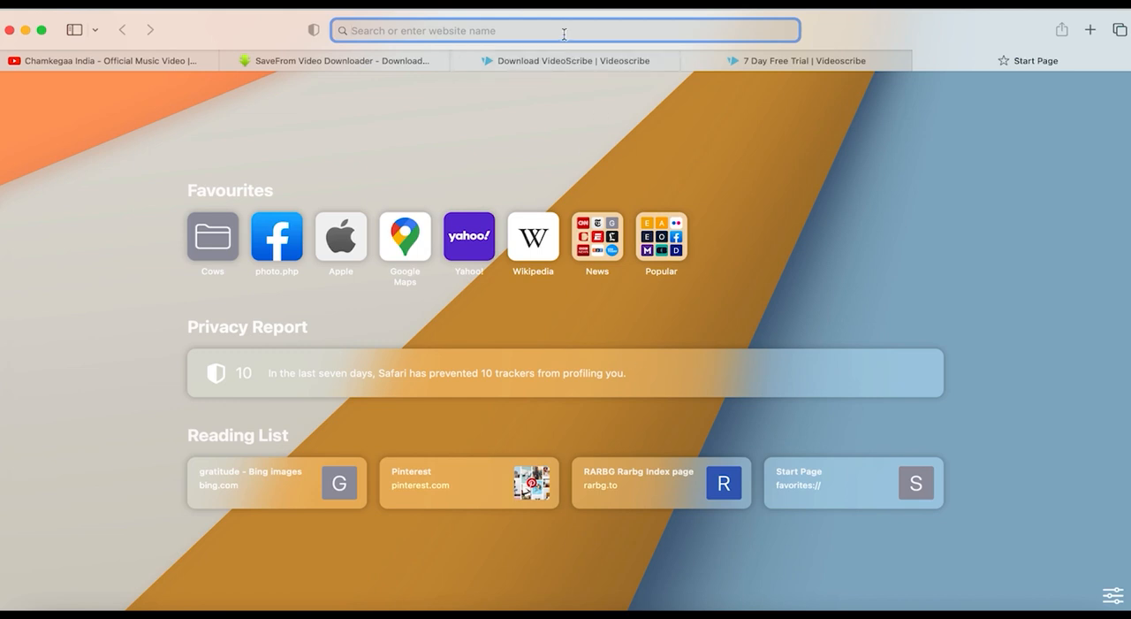
# Search Google for "videoscribe download" in the browser and open the official Download VideoScribe page
pyautogui.write('google.com')
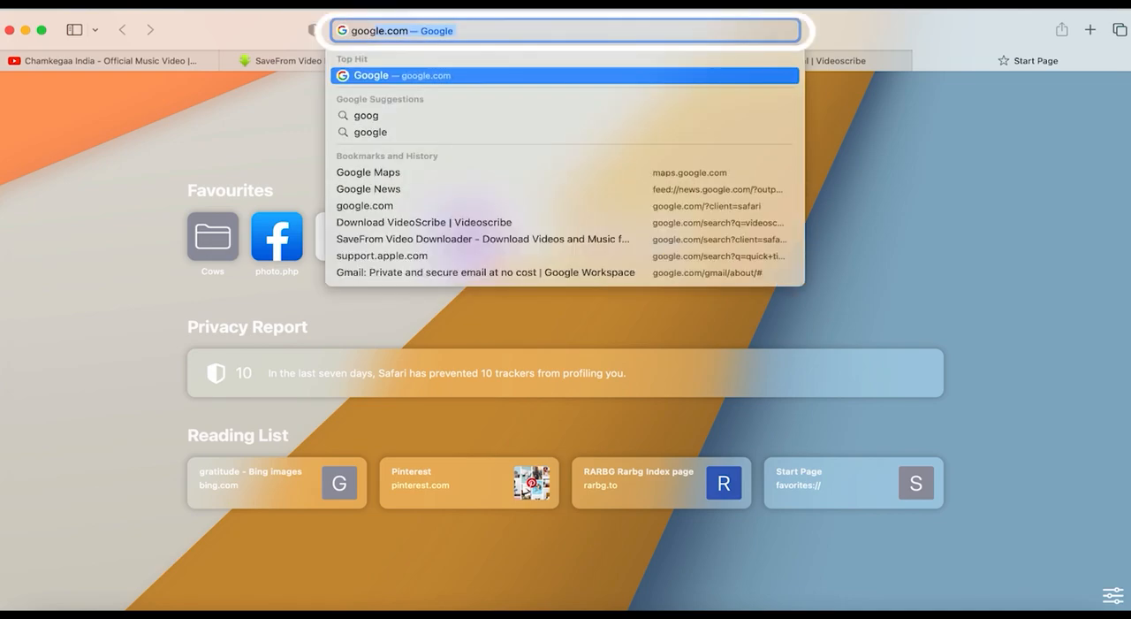
pyautogui.press('Return')
pyautogui.click(533, 275)
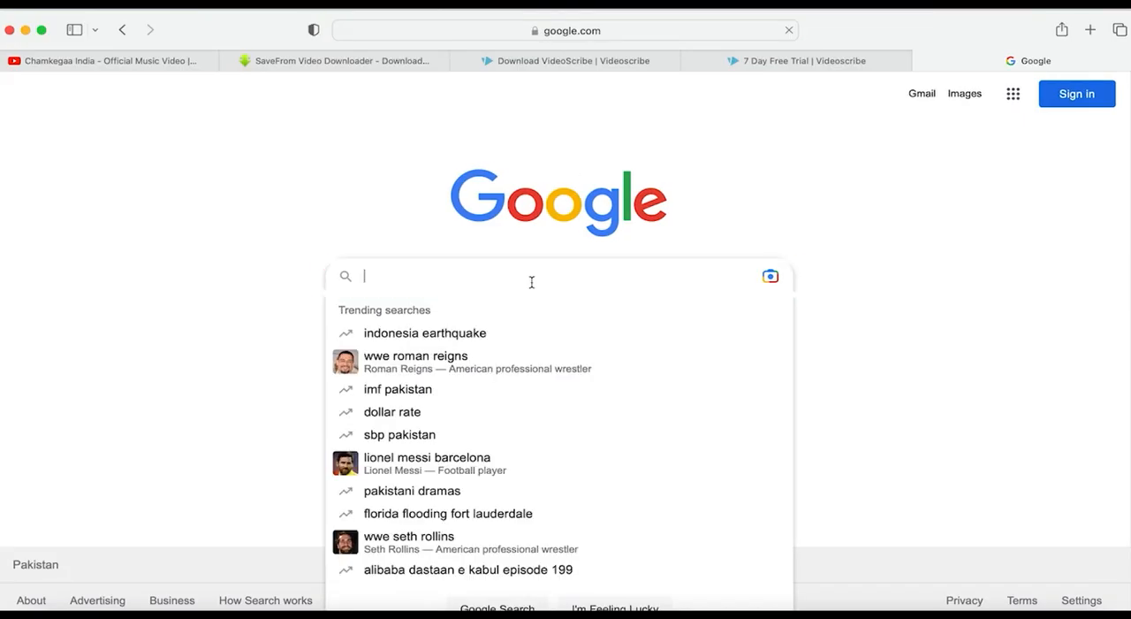
pyautogui.write('video')
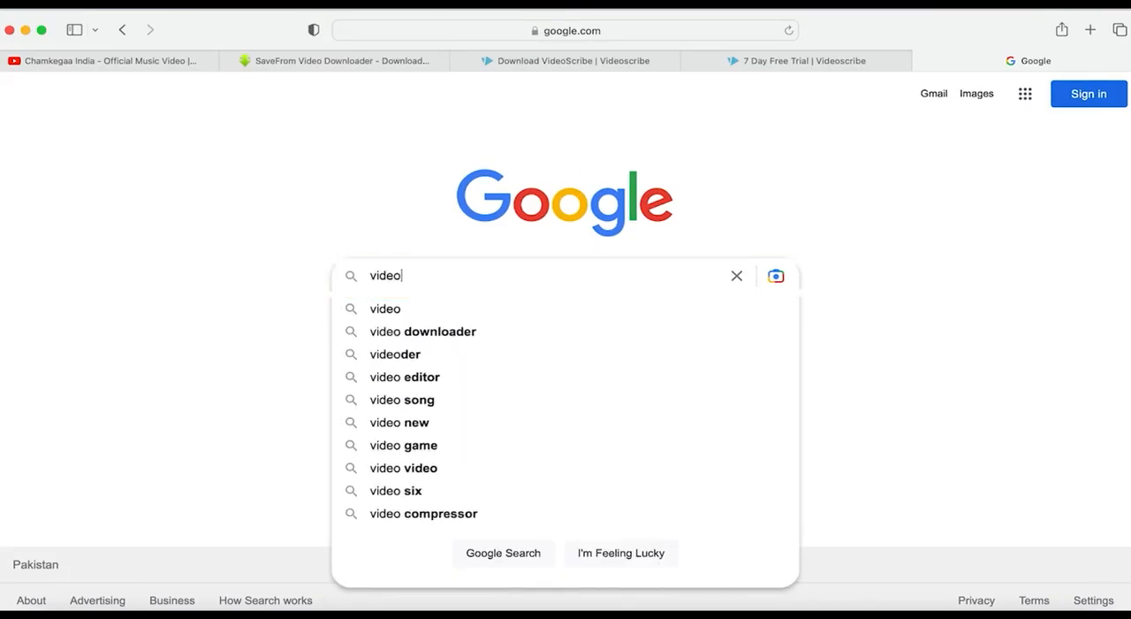
pyautogui.write('scribe download')
pyautogui.press('Return')
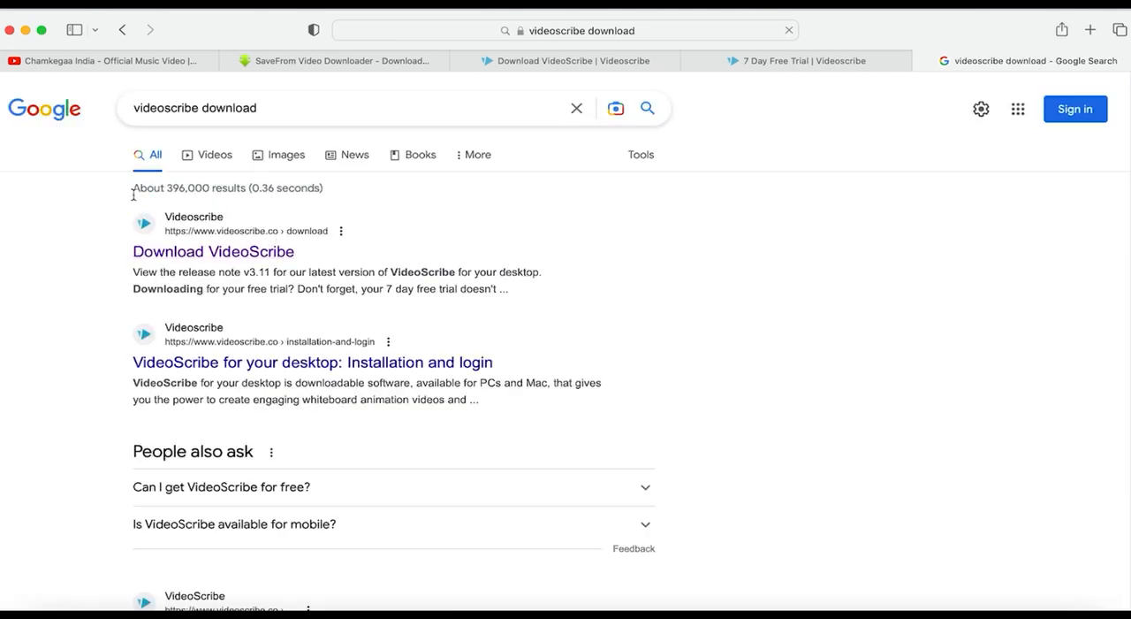
pyautogui.click(267, 254)
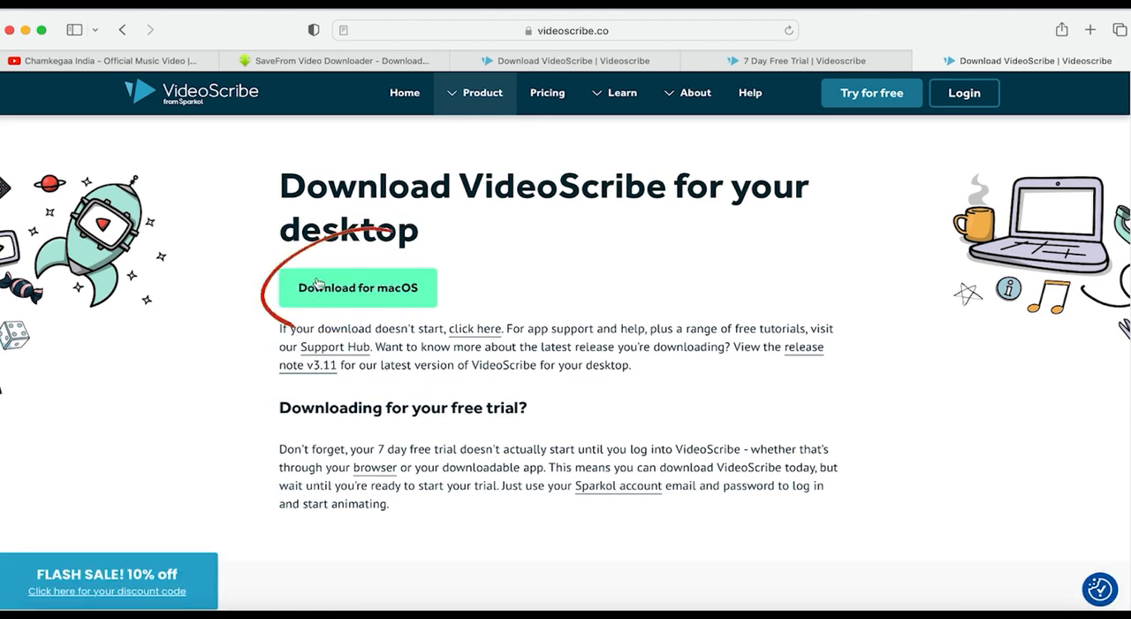
# Download VideoScribe for macOS and open the VideoScribe.dmg installer from the Downloads folder
pyautogui.click(368, 290)
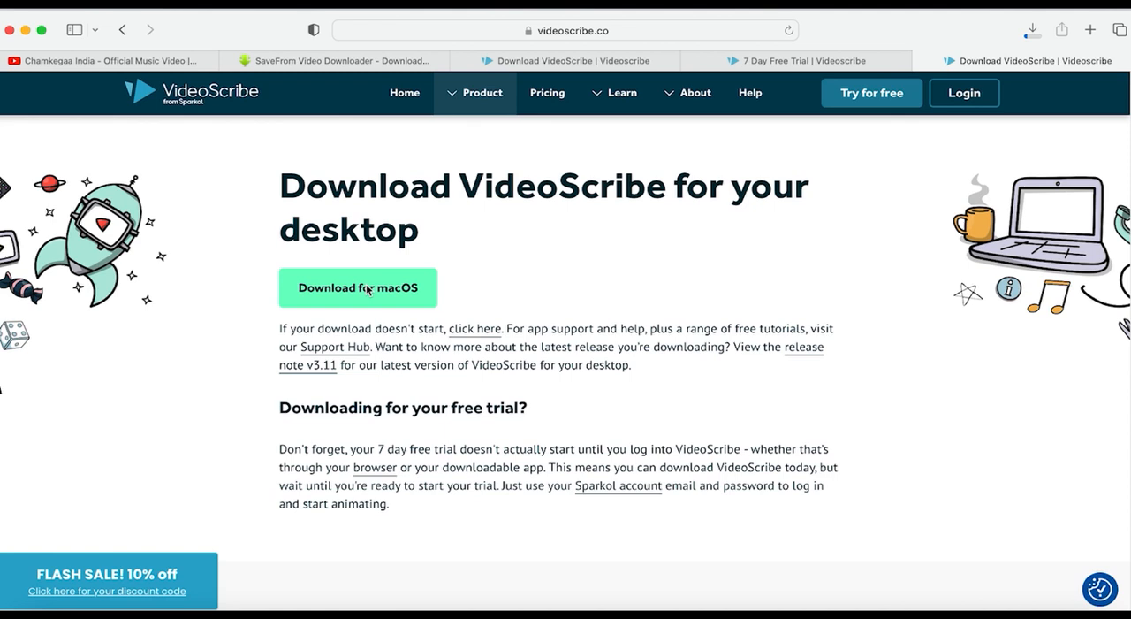
pyautogui.click(1039, 30)
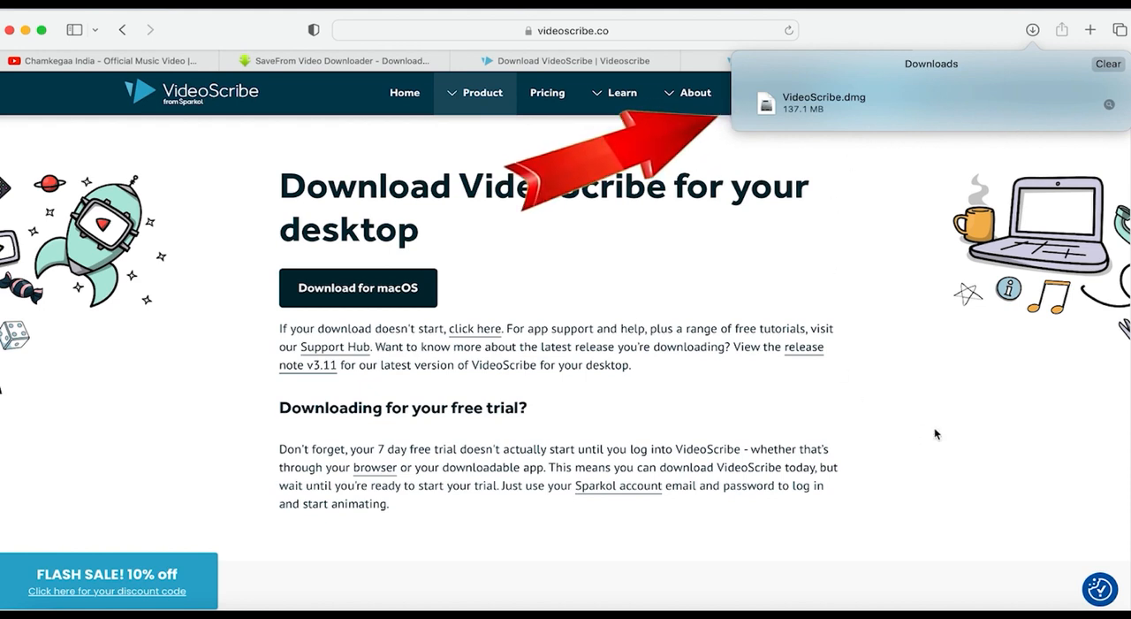
pyautogui.click(1109, 104)
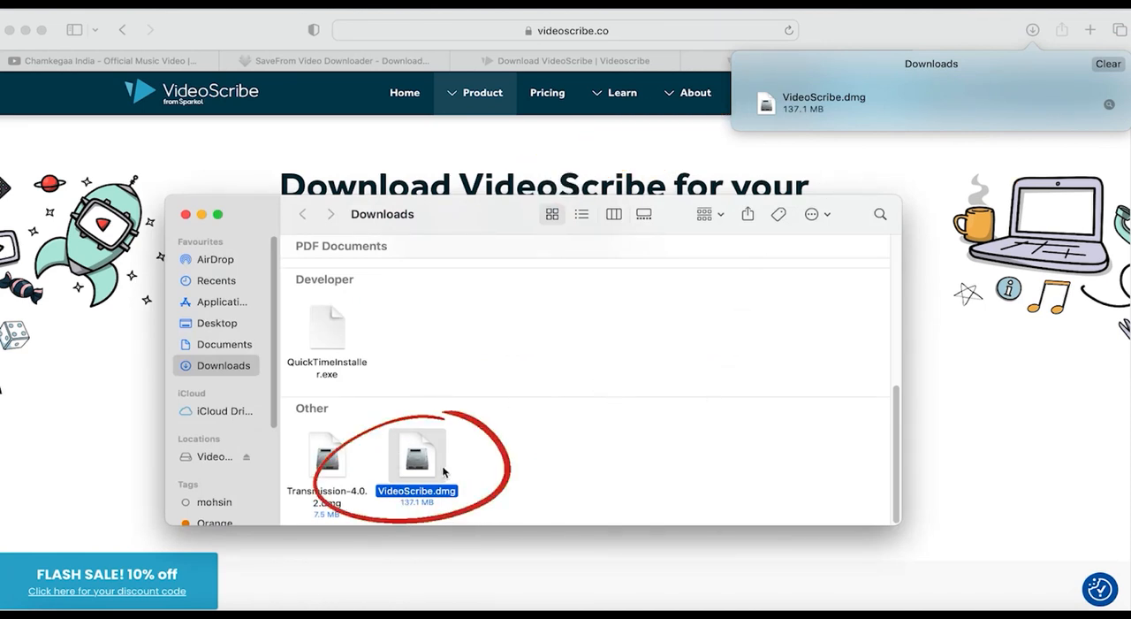
pyautogui.doubleClick(419, 458)
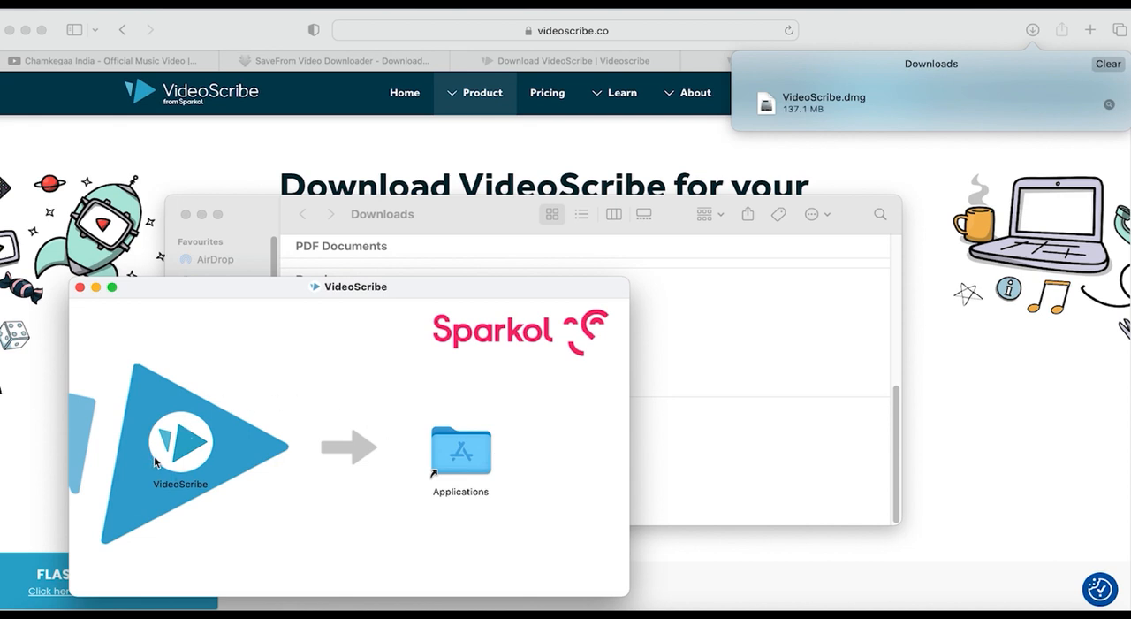
# Try to copy VideoScribe into the Applications folder, stopping instead of replacing the existing copy
pyautogui.moveTo(172, 454); pyautogui.dragTo(464, 459)
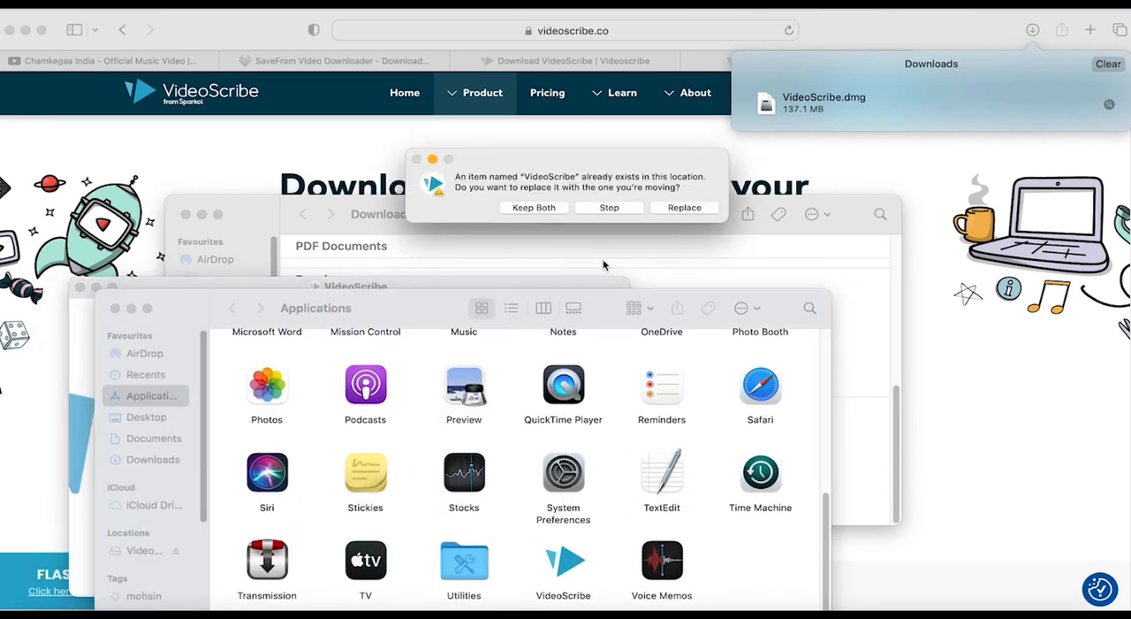
pyautogui.click(609, 208)
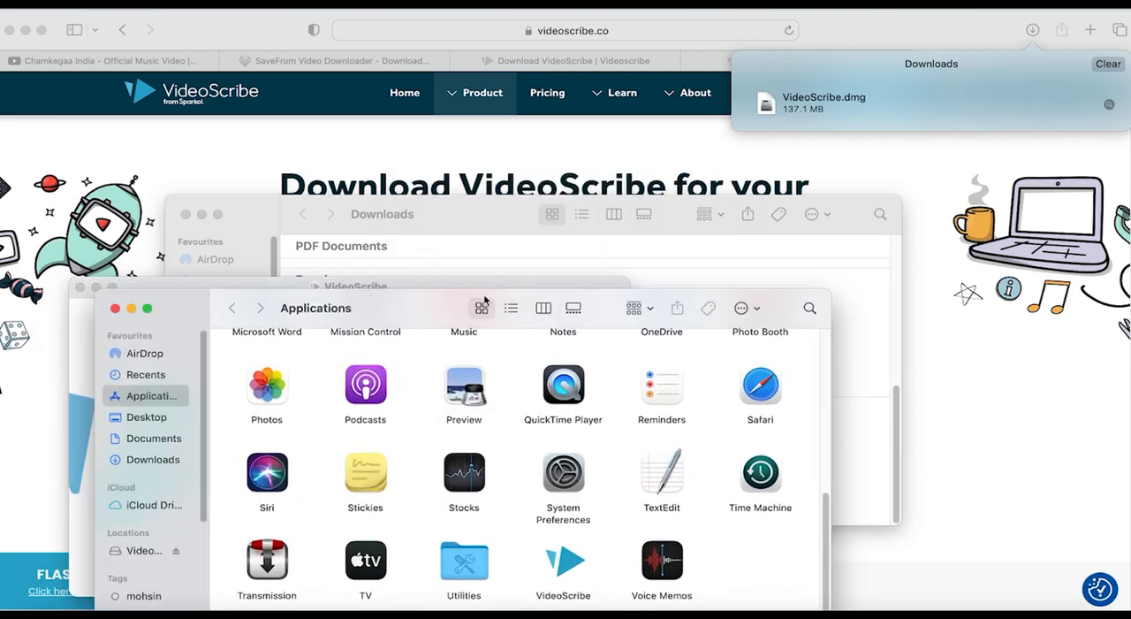
# Launch VideoScribe from the Applications folder
pyautogui.scroll(-3, 583, 395)
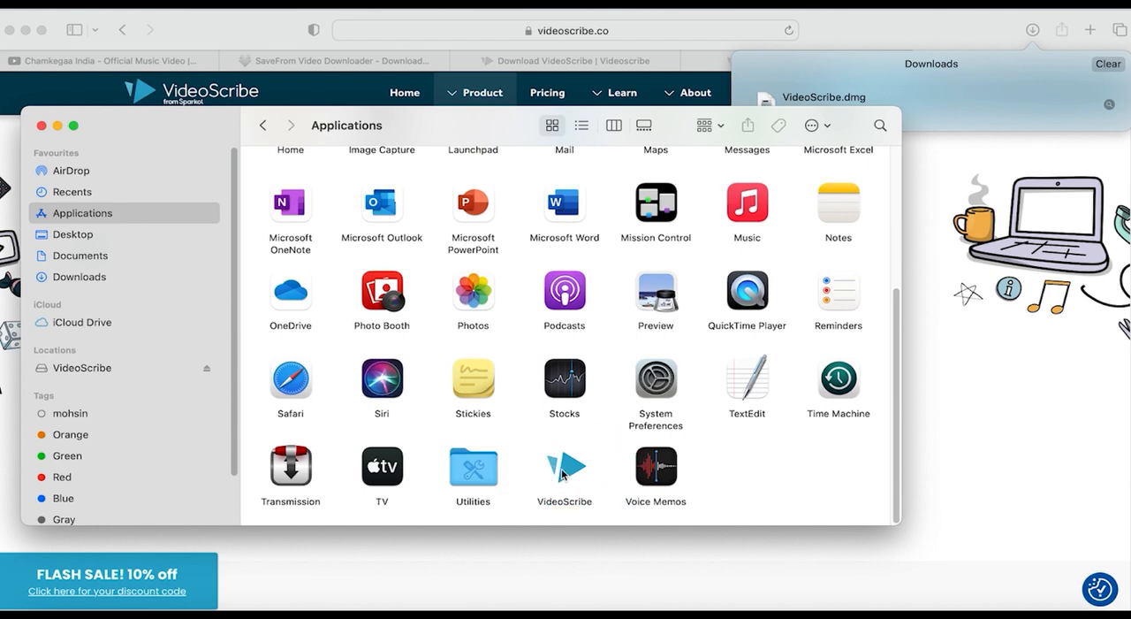
pyautogui.doubleClick(562, 475)
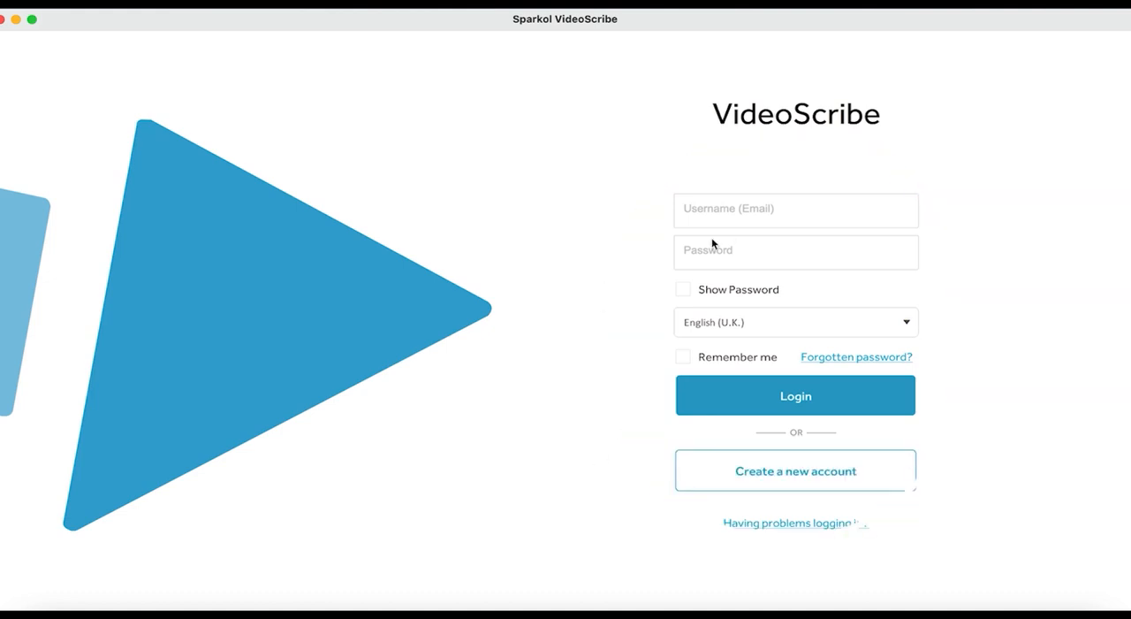
# Fill in the account email and password on the VideoScribe login screen
pyautogui.click(792, 210)
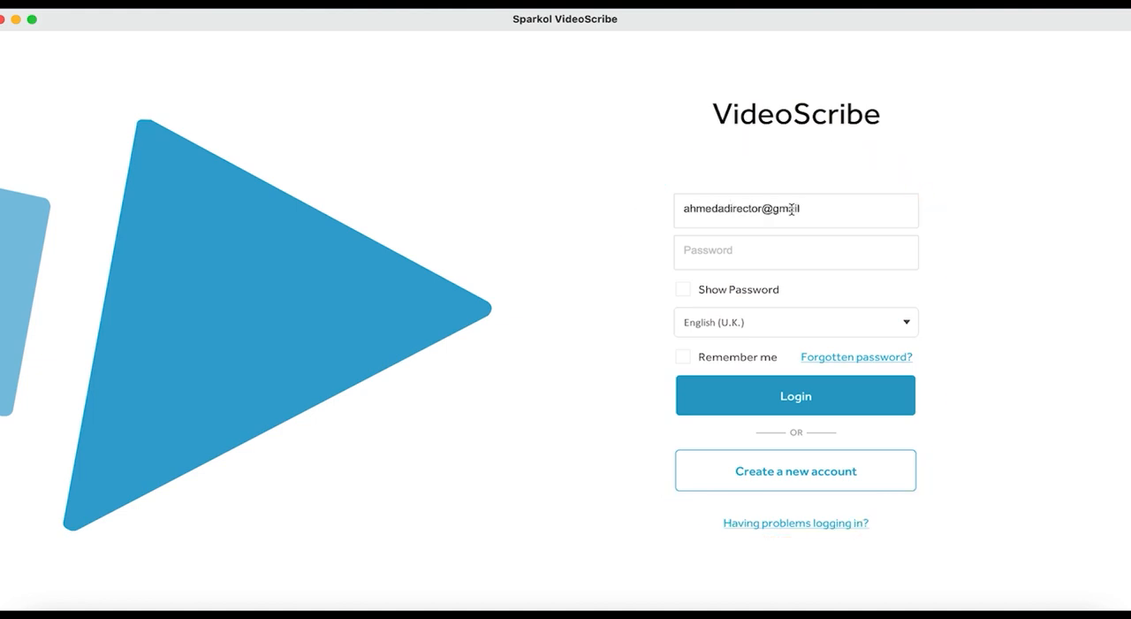
pyautogui.write('********')
# Open the new account sign-up page in the browser, clear the downloads list and look over the form
pyautogui.click(794, 472)
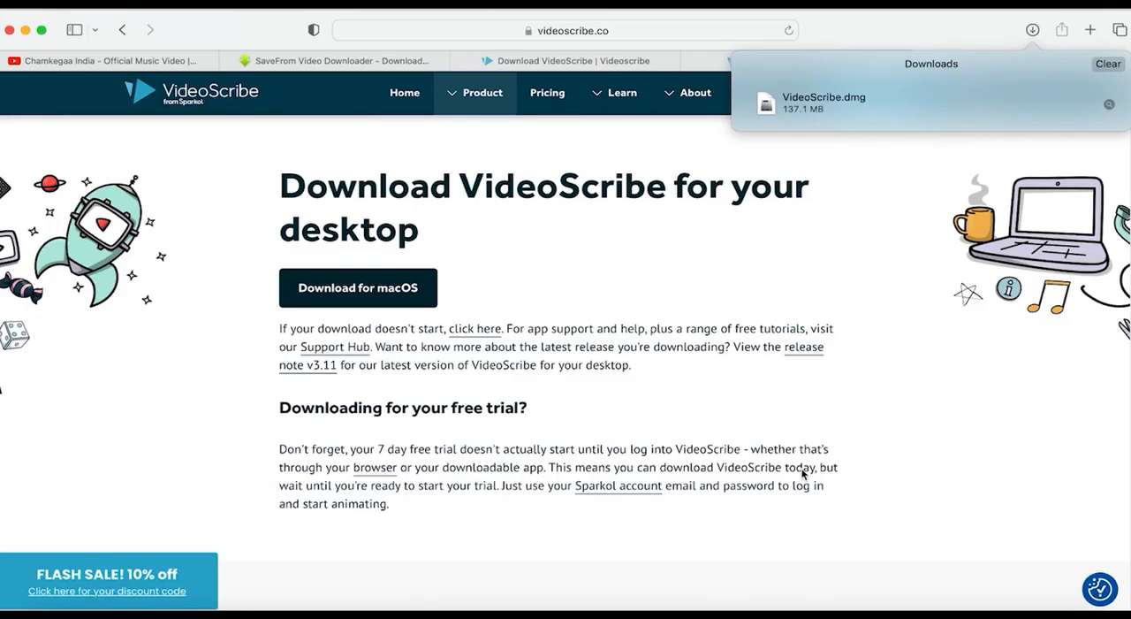
pyautogui.click(1119, 67)
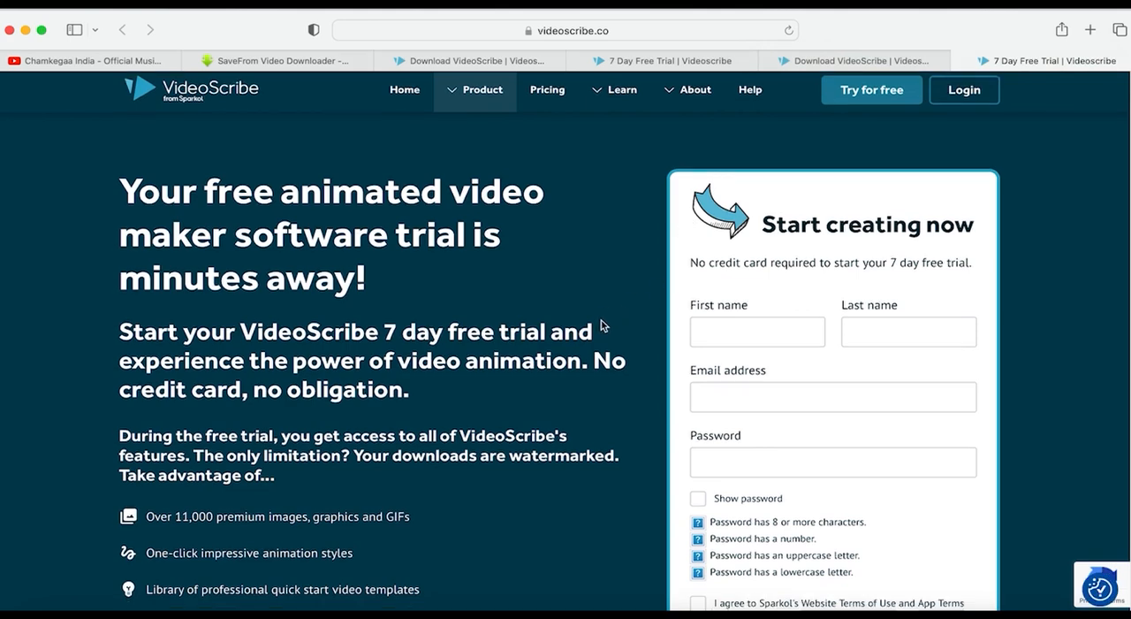
pyautogui.scroll(-1, 601, 326)
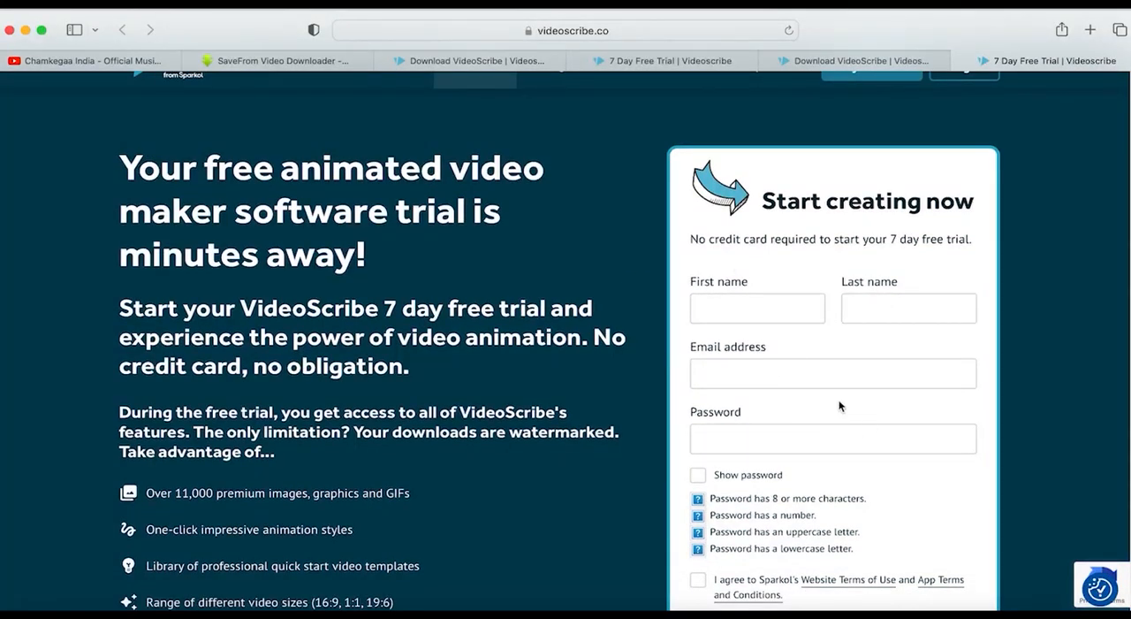
pyautogui.scroll(-4, 839, 407)
pyautogui.scroll(1, 814, 388)
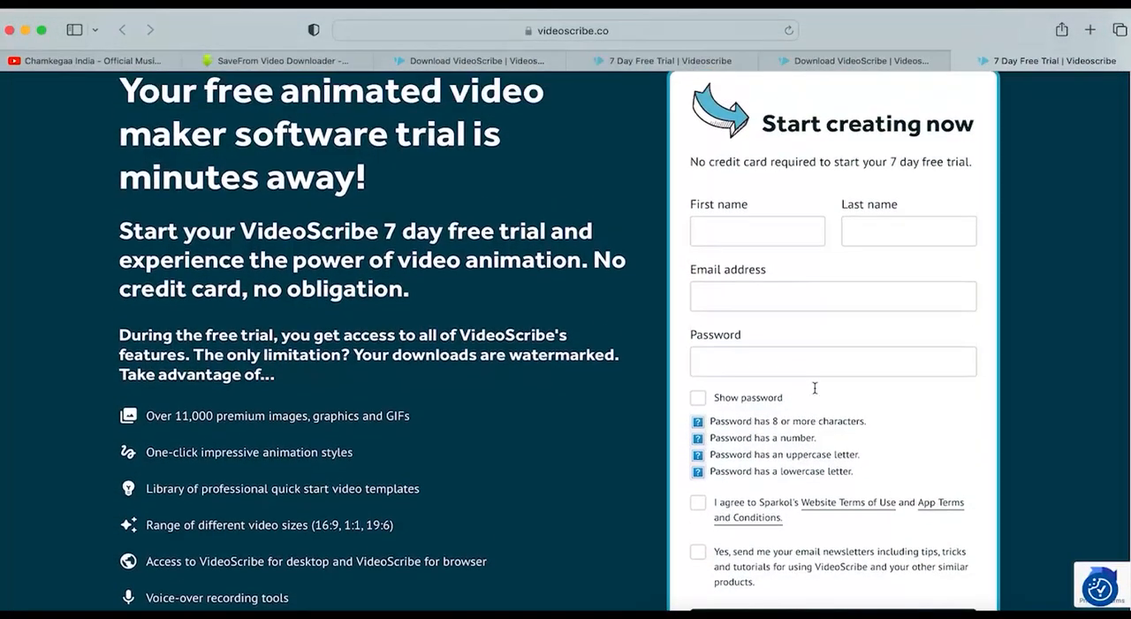
# Fill in the first name, last name and email address on the free trial sign-up form
pyautogui.click(717, 227)
pyautogui.write('ahmed')
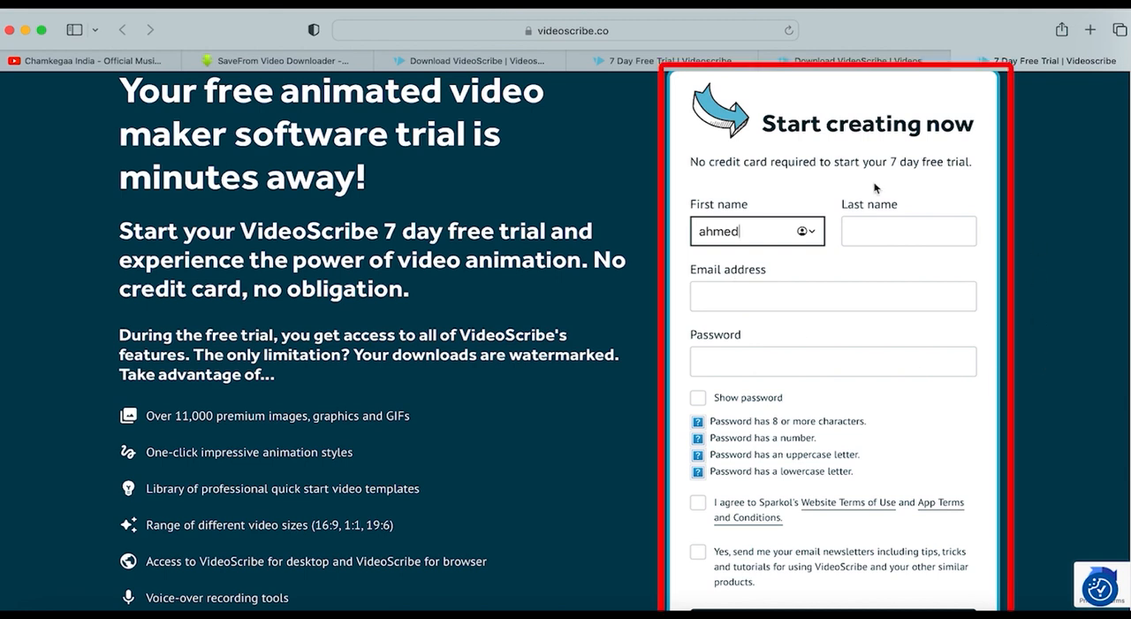
pyautogui.click(866, 230)
pyautogui.write('afridi')
pyautogui.click(783, 303)
# Enter the account password, agree to the website and app terms, and opt in to the email newsletters
pyautogui.click(815, 355)
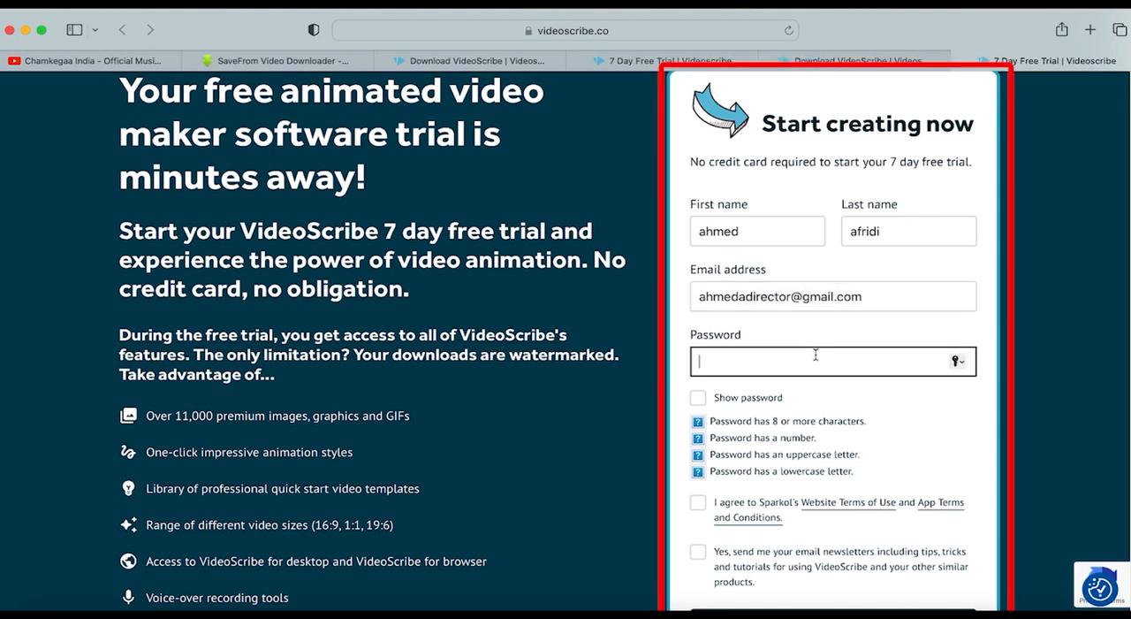
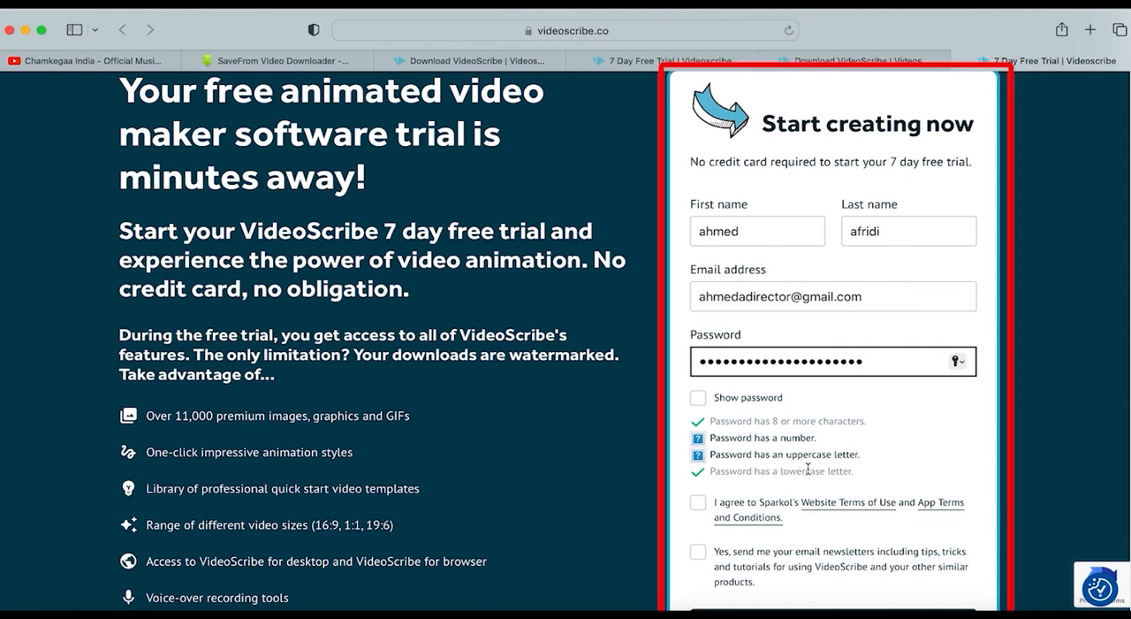
pyautogui.scroll(-3, 888, 449)
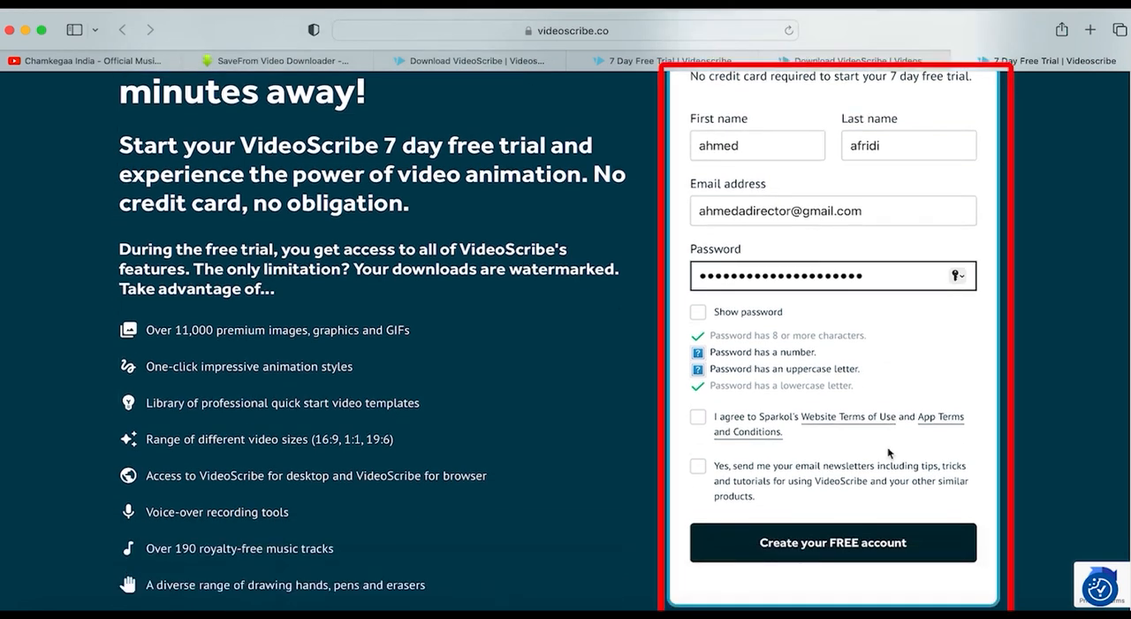
pyautogui.click(698, 416)
pyautogui.click(707, 471)
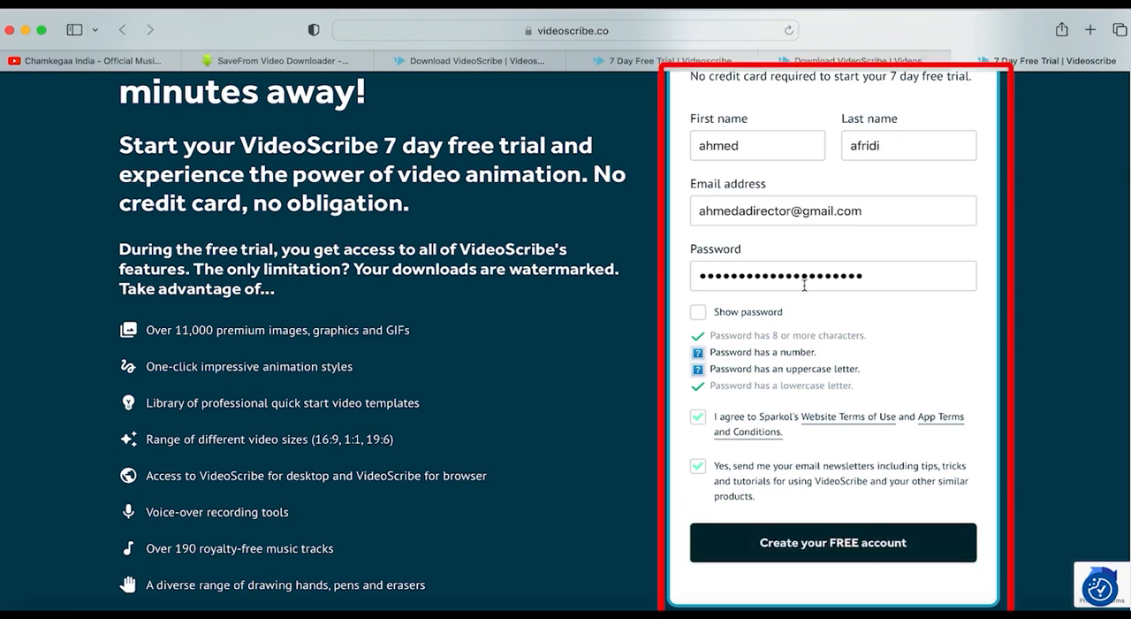
# Review the filled-in sign-up form, the list of free trial features and the note about the trial's limitation
pyautogui.scroll(3, 794, 432)
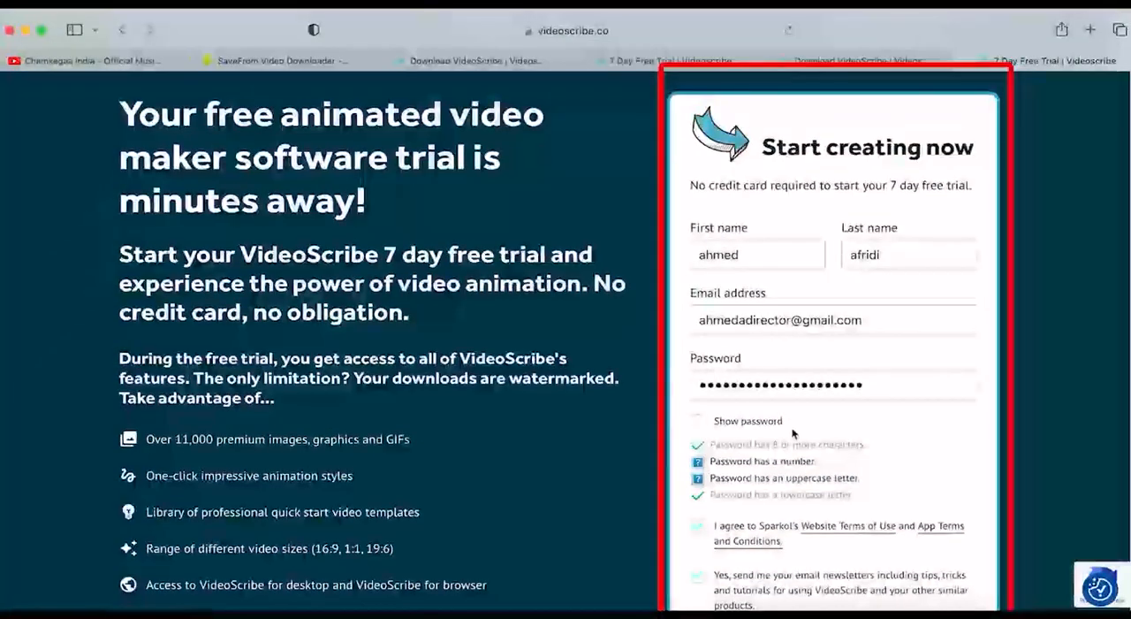
pyautogui.scroll(-1, 793, 427)
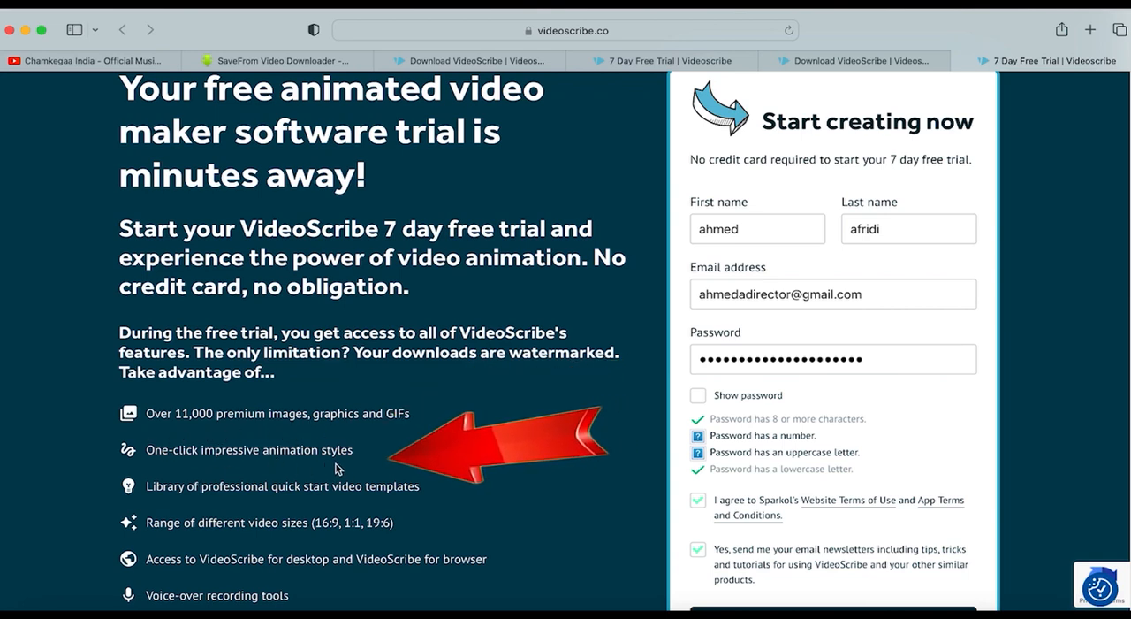
pyautogui.scroll(-2, 309, 439)
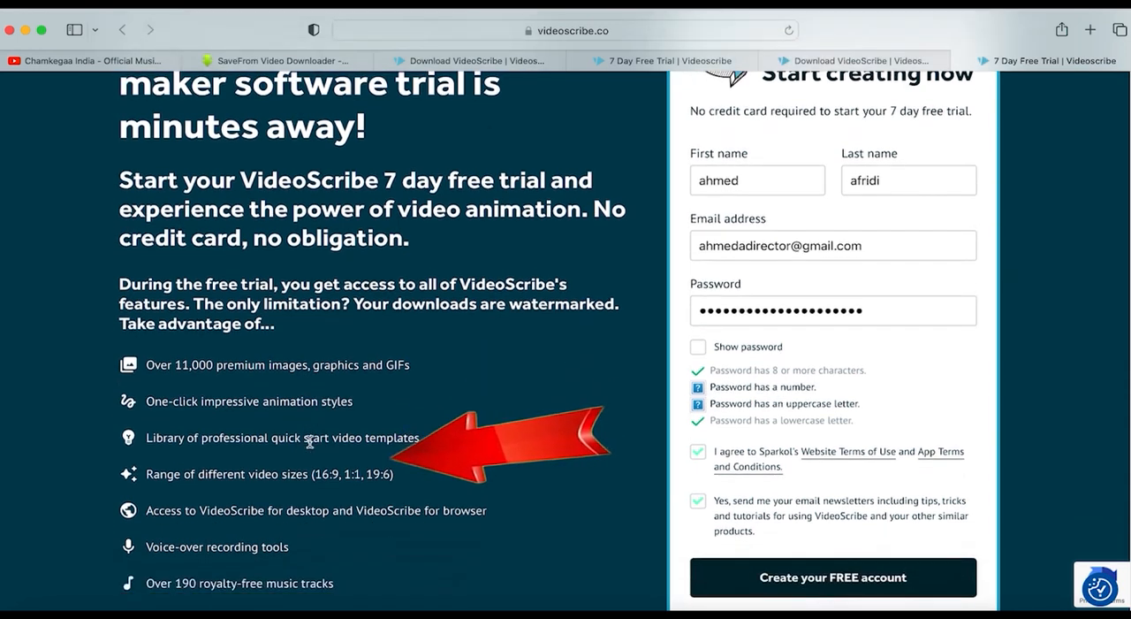
pyautogui.scroll(1, 231, 449)
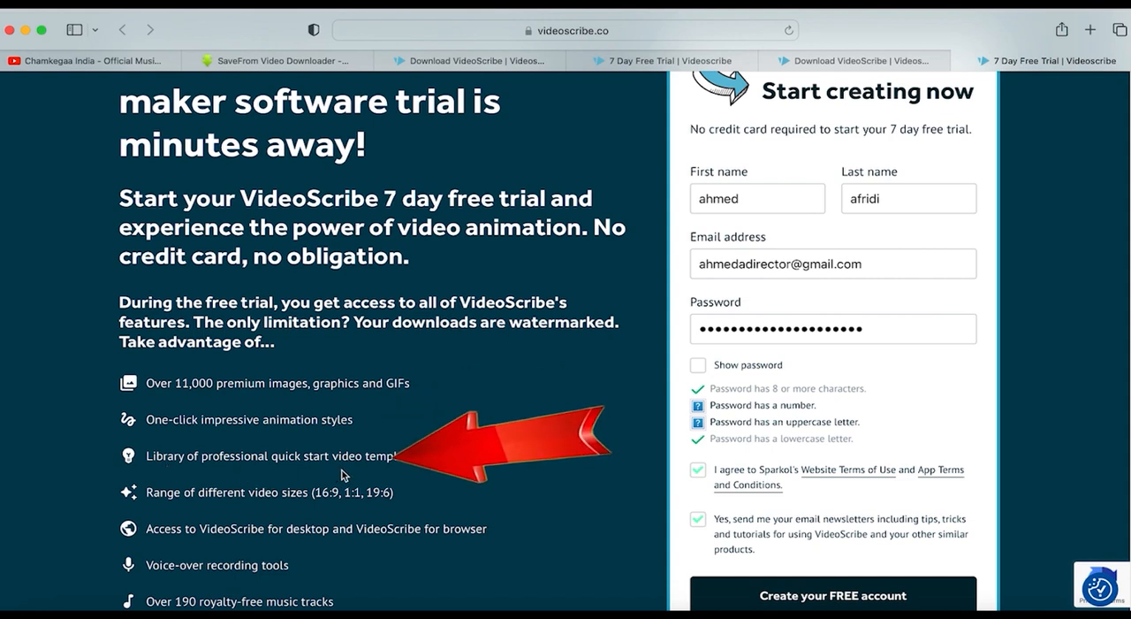
pyautogui.scroll(-1, 371, 477)
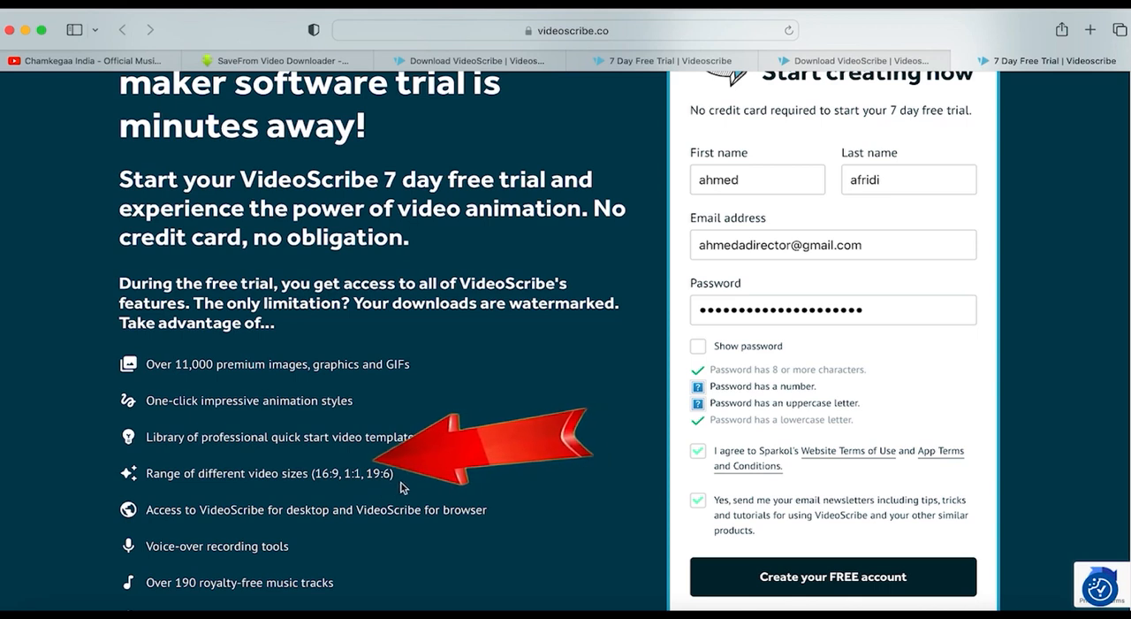
pyautogui.scroll(-2, 401, 480)
pyautogui.scroll(-2, 400, 479)
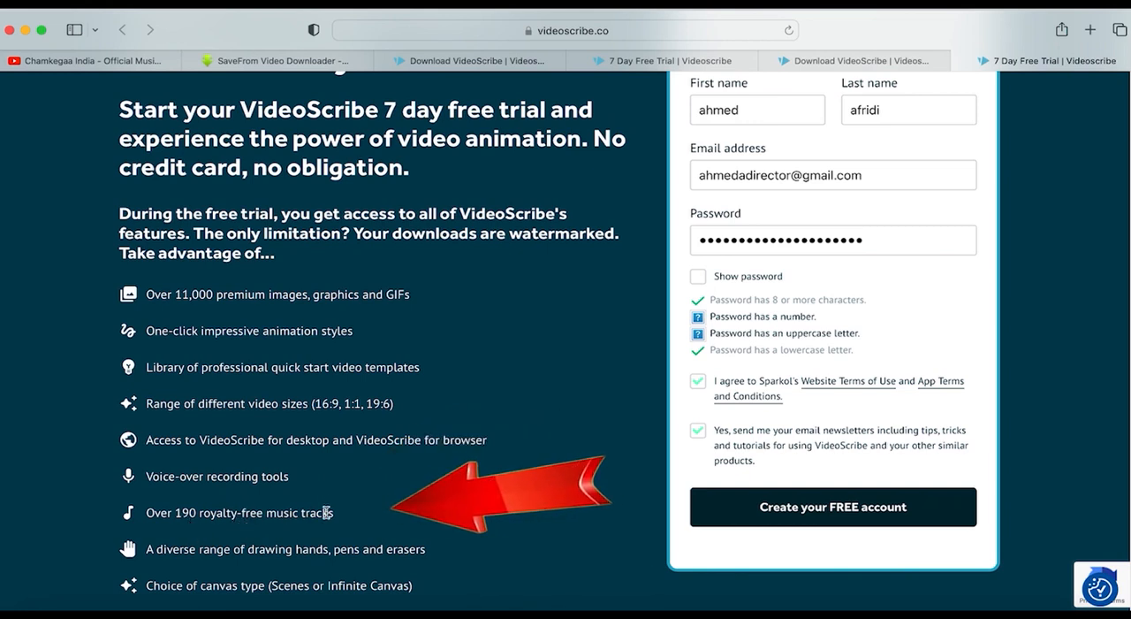
pyautogui.scroll(-2, 327, 513)
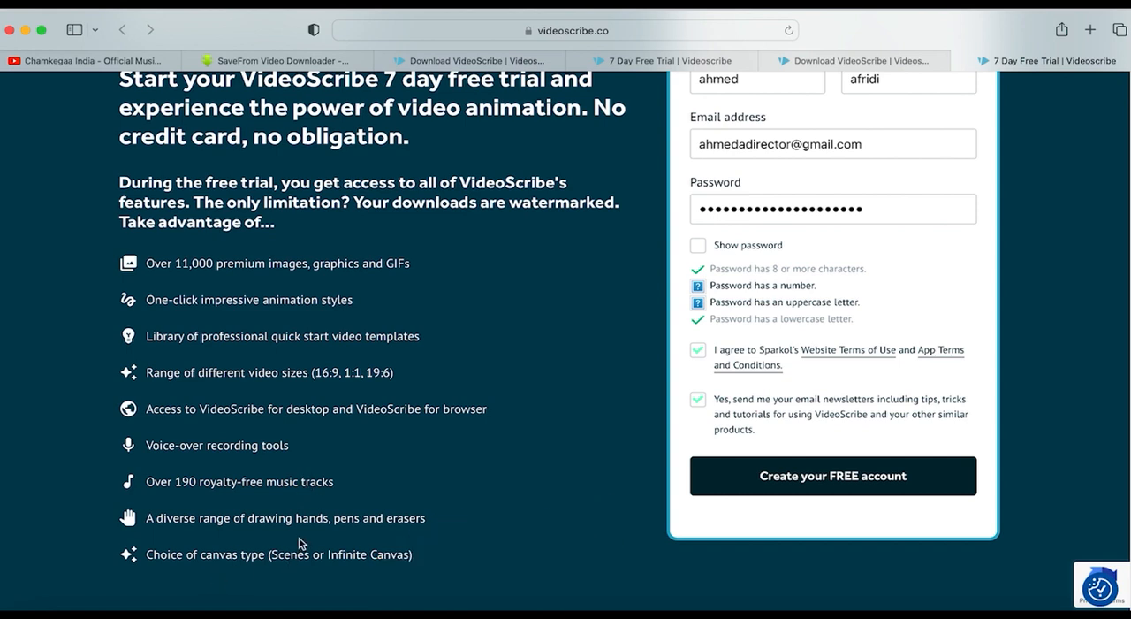
pyautogui.scroll(2, 298, 446)
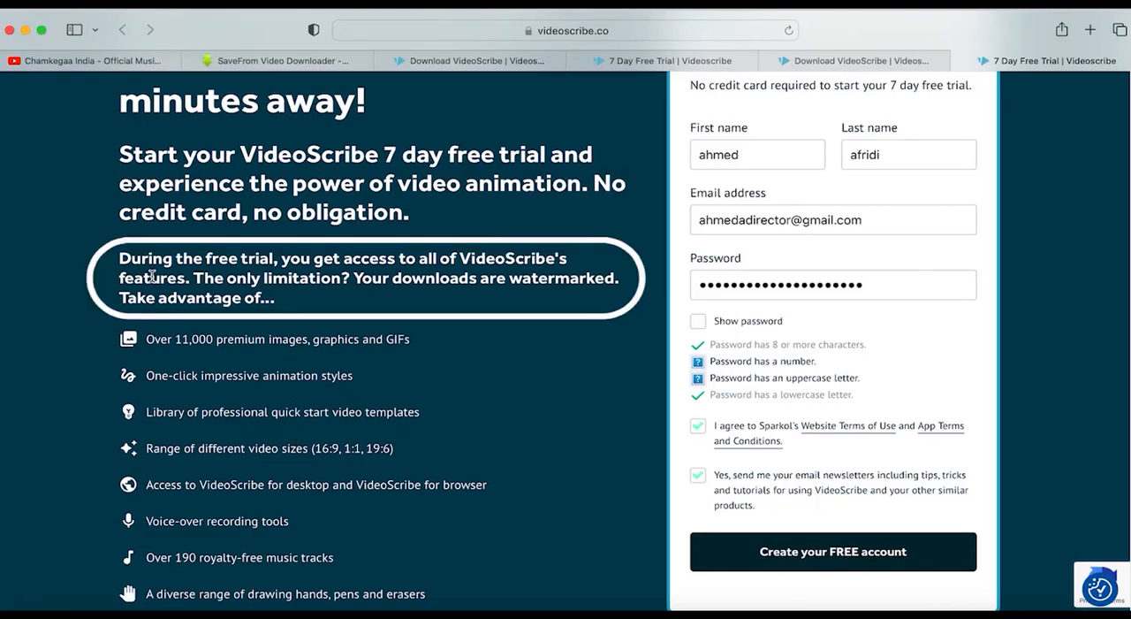
pyautogui.moveTo(197, 281); pyautogui.dragTo(626, 299)
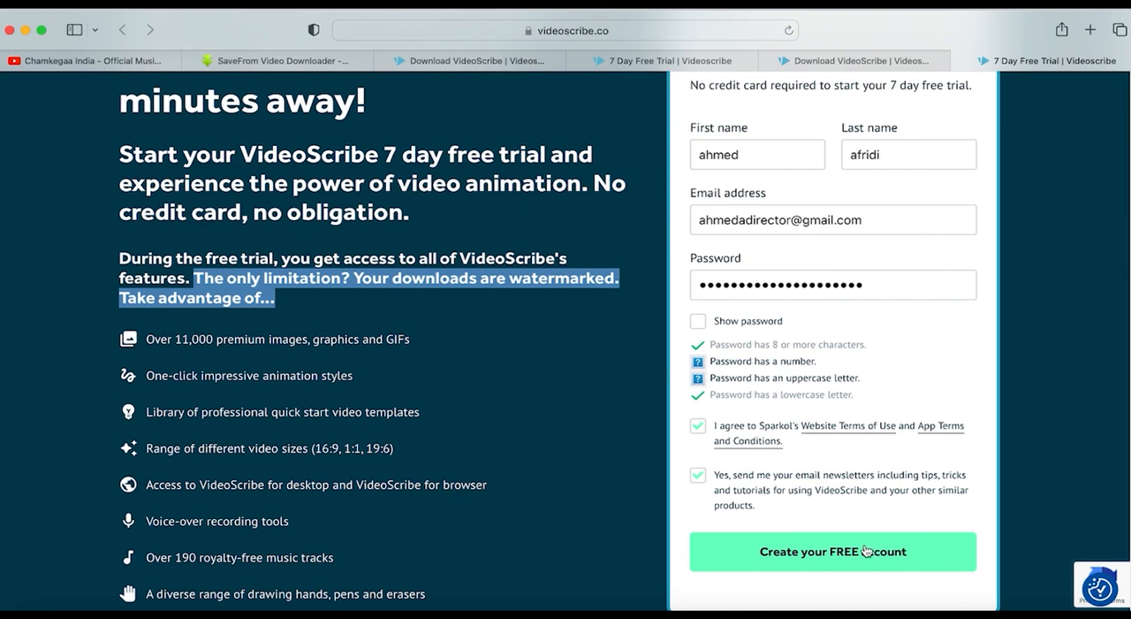
# Submit the free account form and log in to the VideoScribe desktop app
pyautogui.click(819, 554)
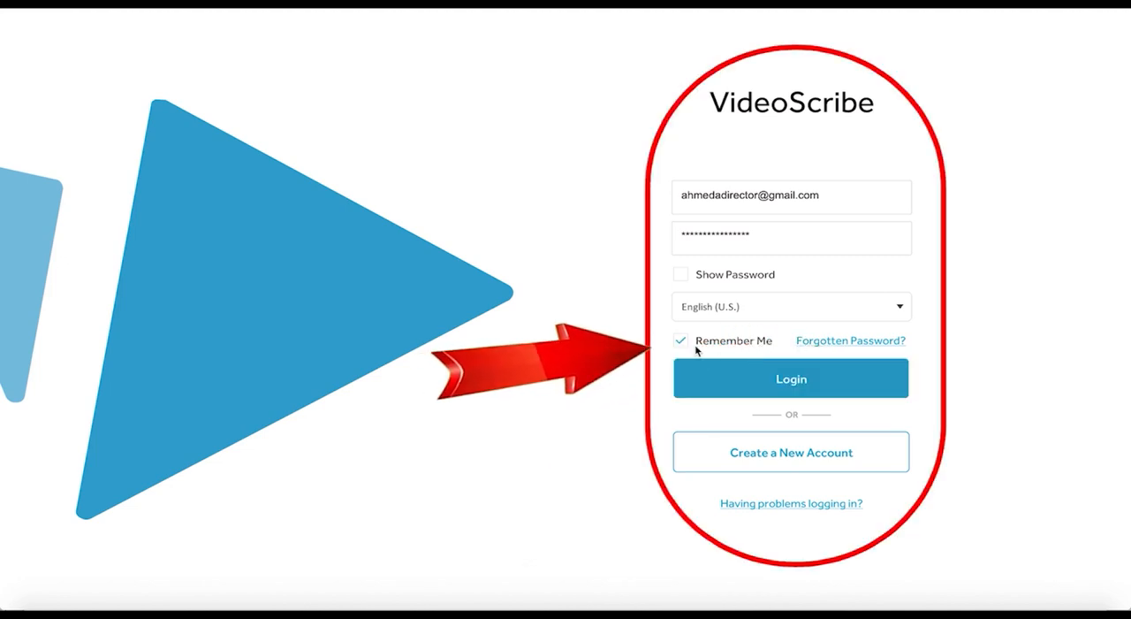
pyautogui.click(774, 381)
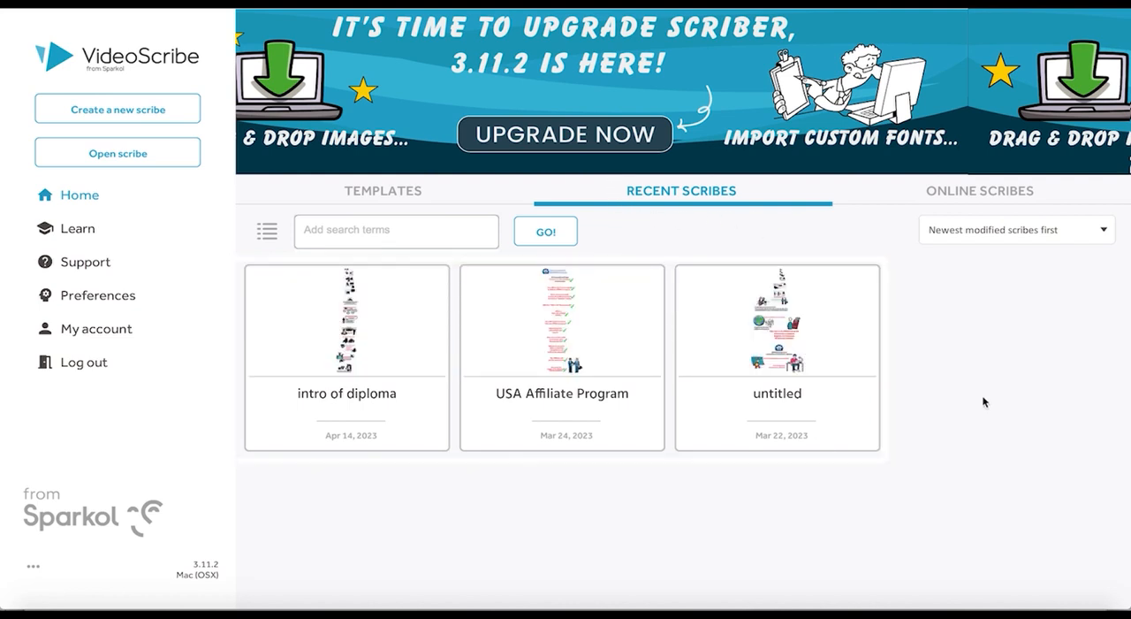
# Browse the first three pages of scribe templates and look over the available template categories
pyautogui.click(391, 192)
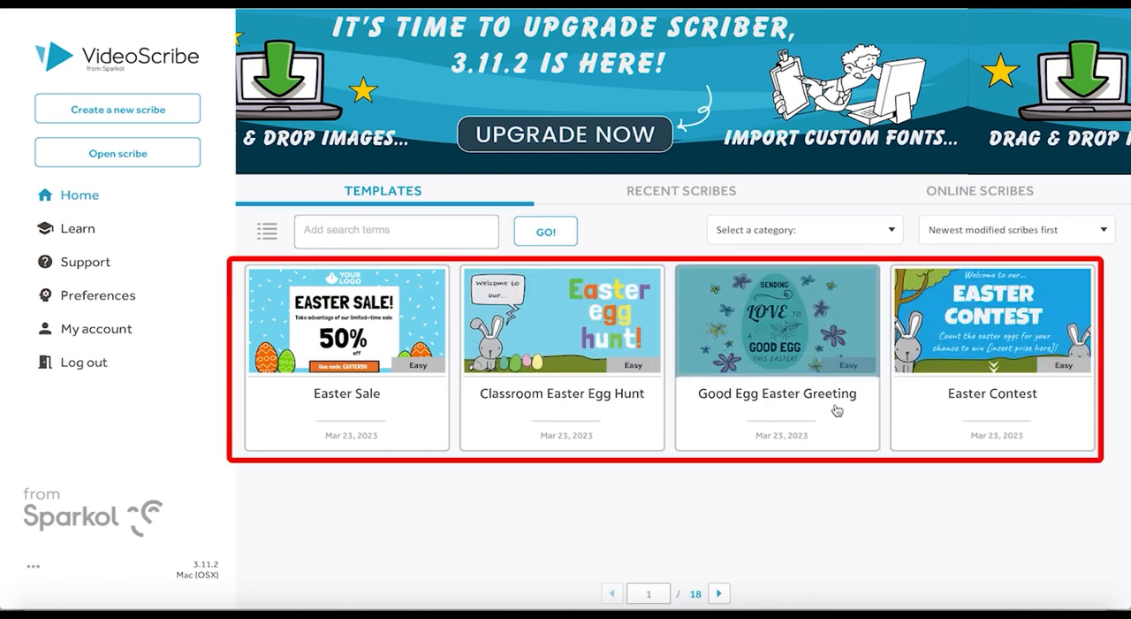
pyautogui.click(719, 593)
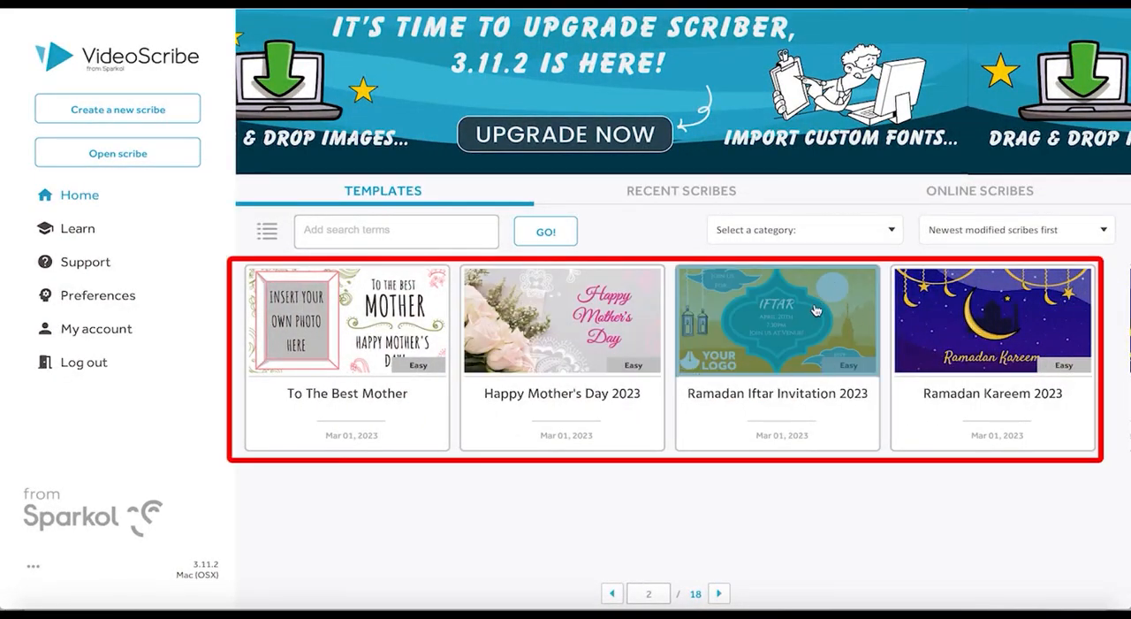
pyautogui.click(720, 594)
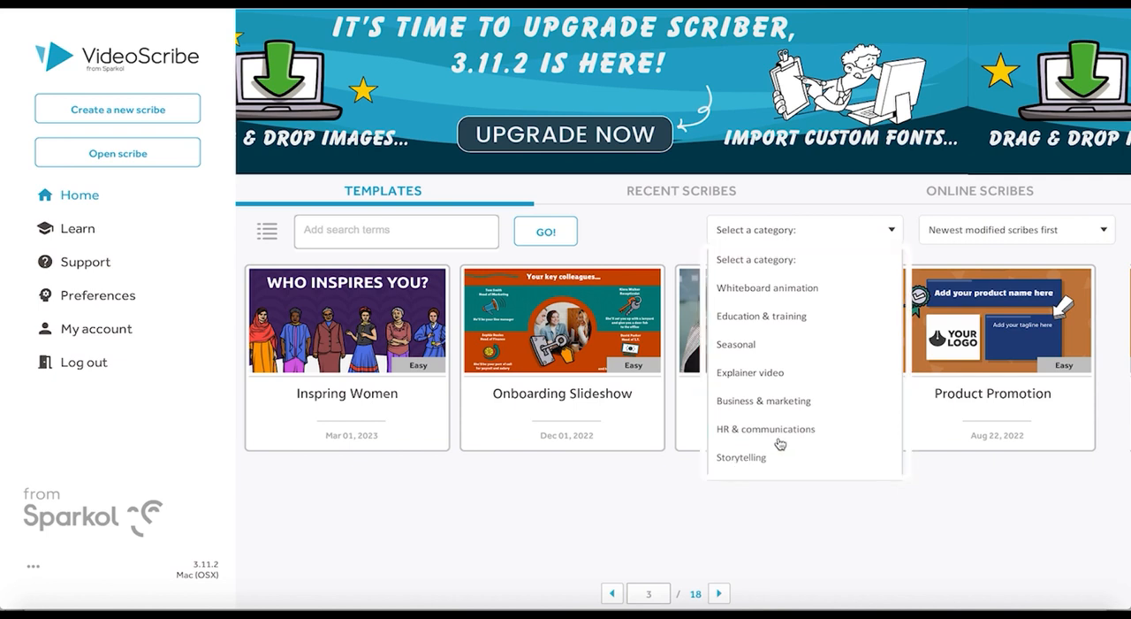
pyautogui.click(645, 225)
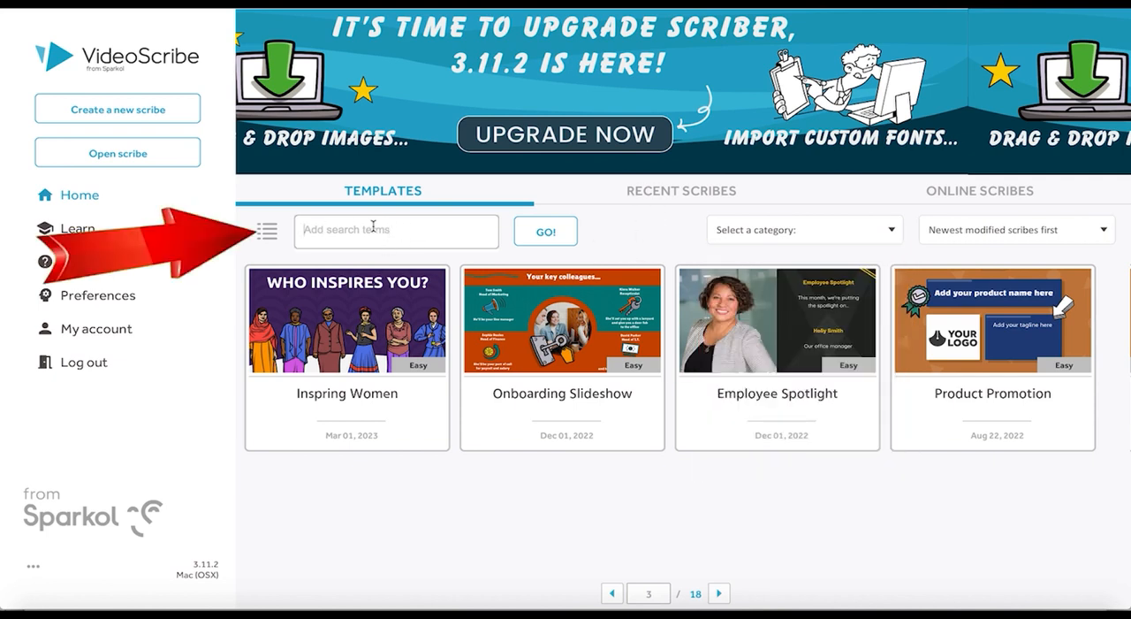
# Search the templates for "education" and look at the available sort orders
pyautogui.click(402, 227)
pyautogui.write('education')
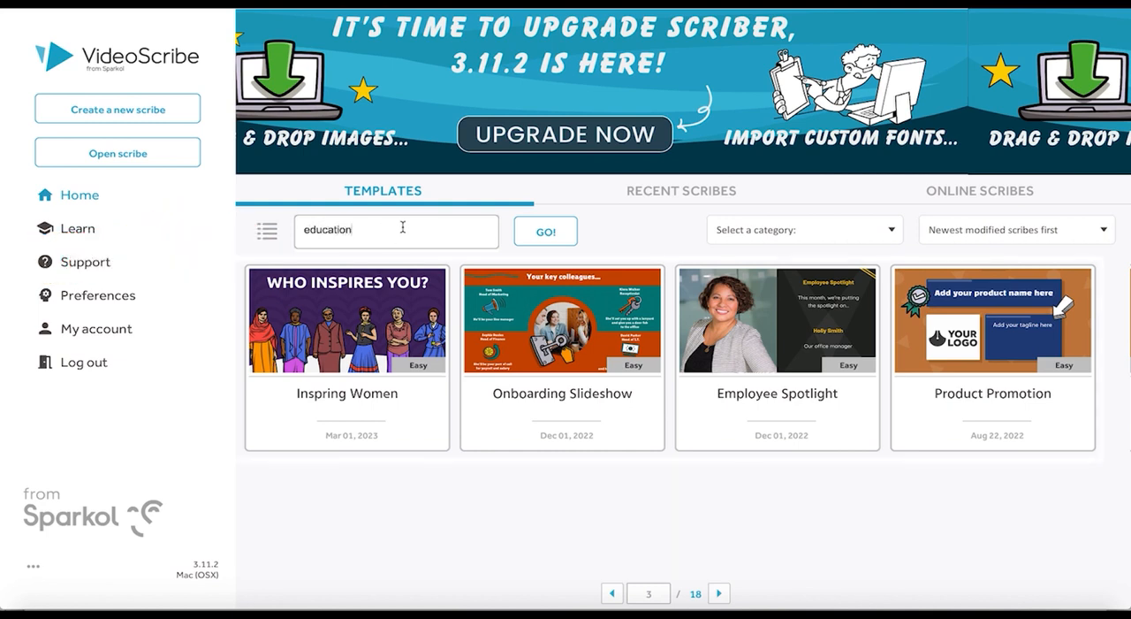
pyautogui.press('Return')
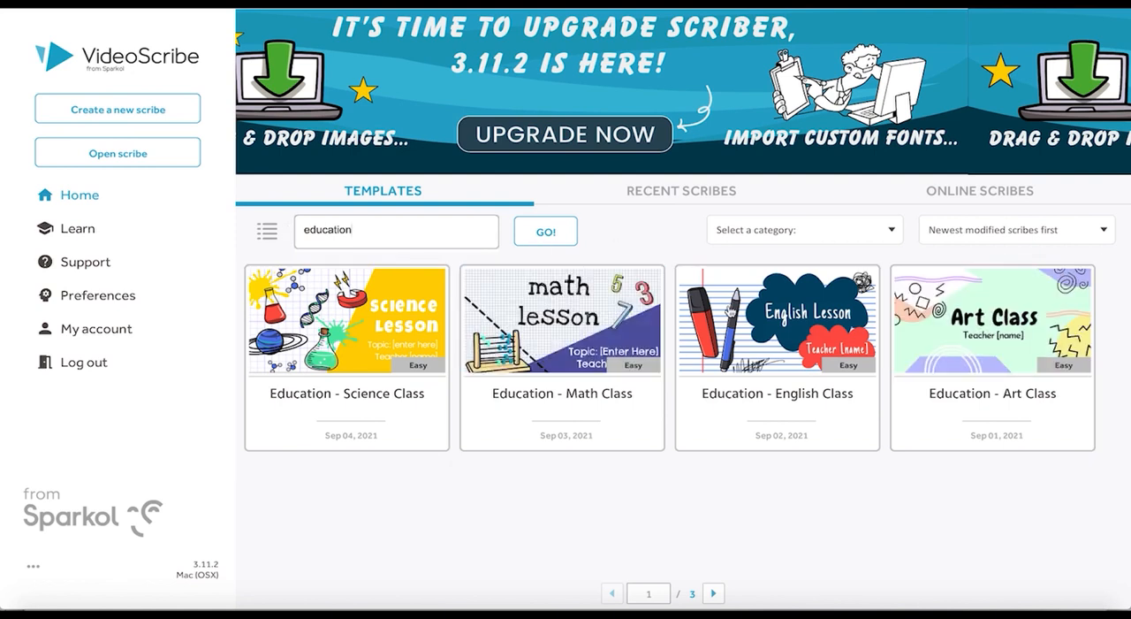
pyautogui.click(1106, 233)
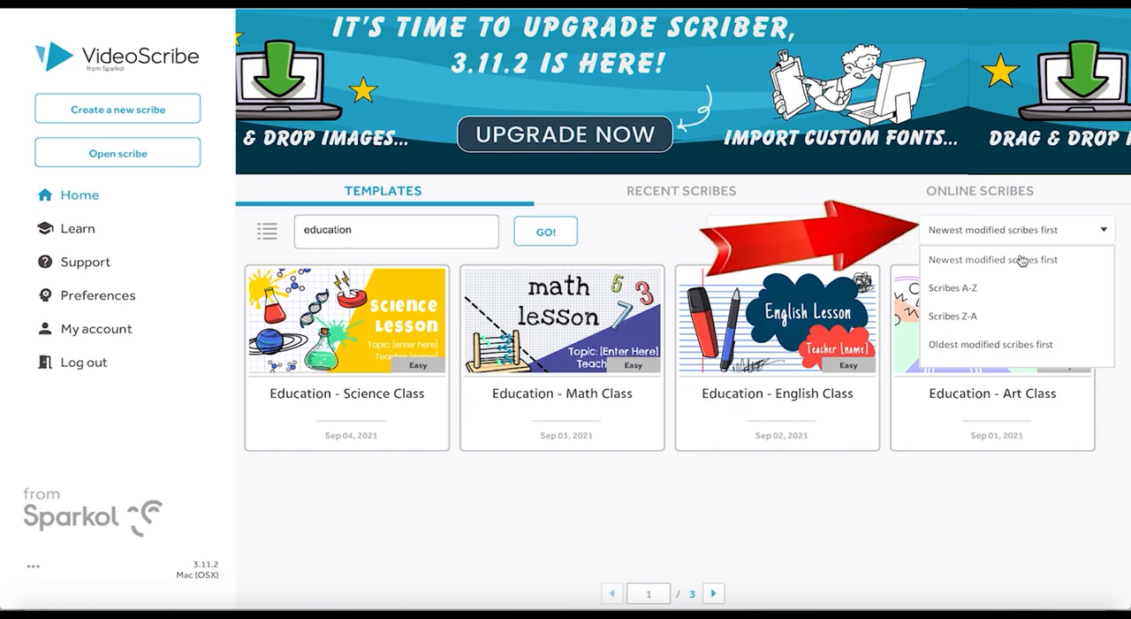
pyautogui.click(683, 504)
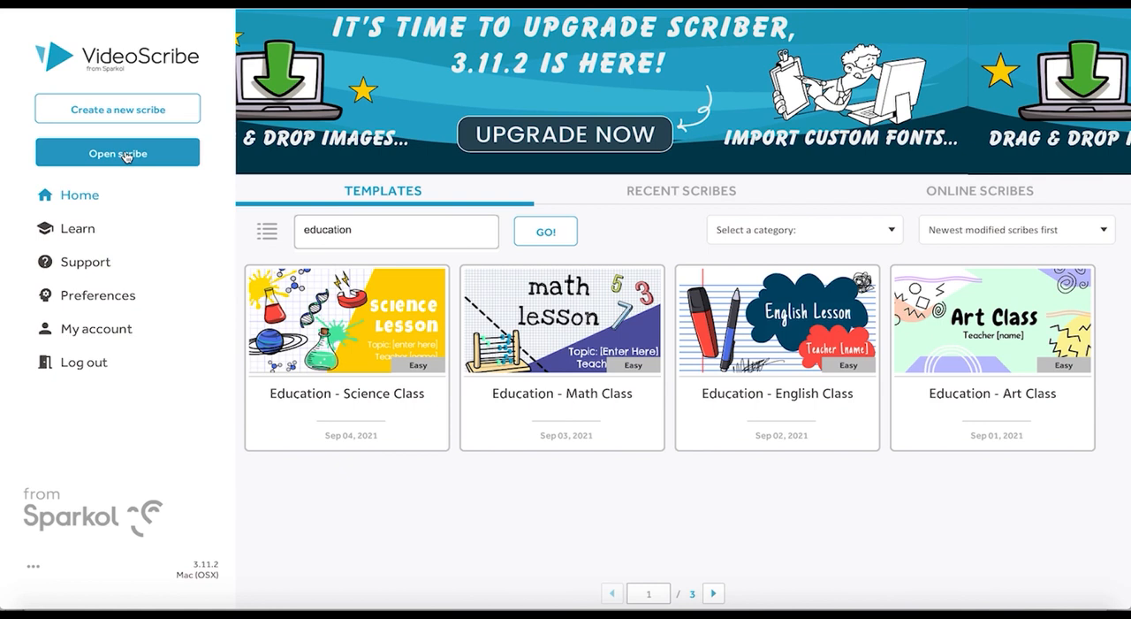
# Create a new blank scribe
pyautogui.click(104, 111)
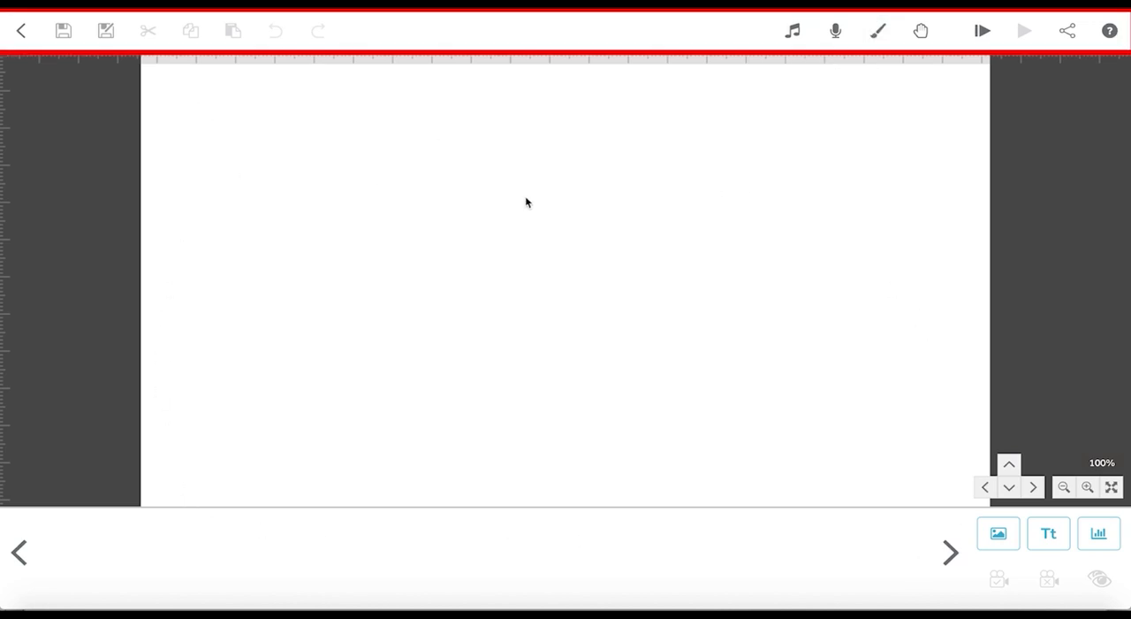
# Try yellow #fde21c as the scribe's background color, reset it to white #ffffff and close the background options
pyautogui.click(878, 33)
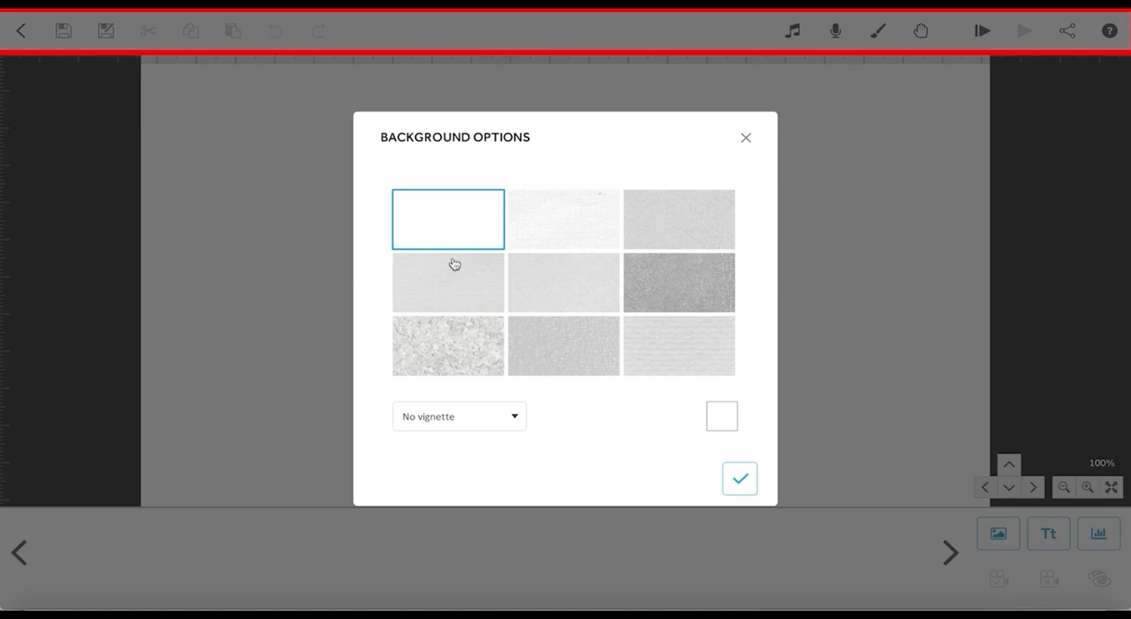
pyautogui.click(721, 416)
pyautogui.click(540, 192)
pyautogui.click(674, 491)
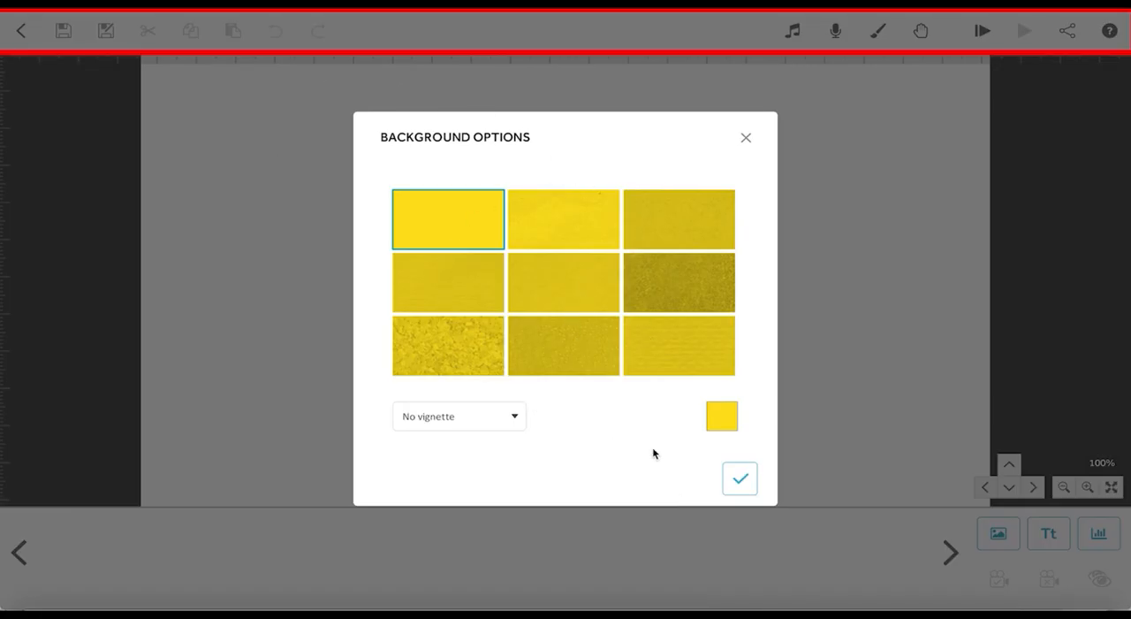
pyautogui.click(722, 416)
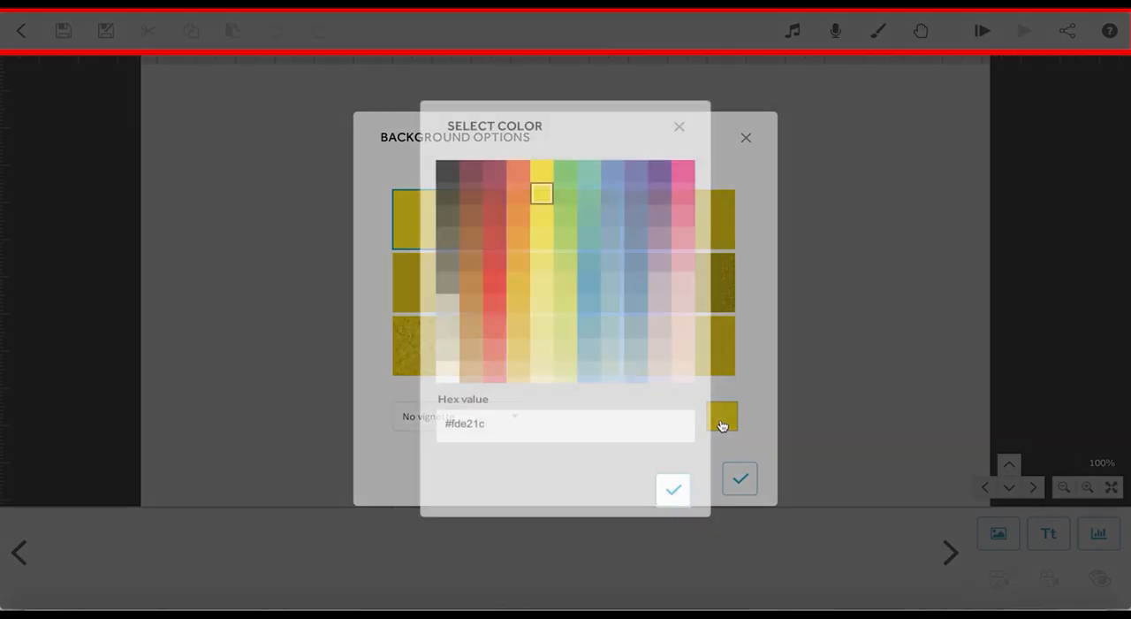
pyautogui.click(447, 372)
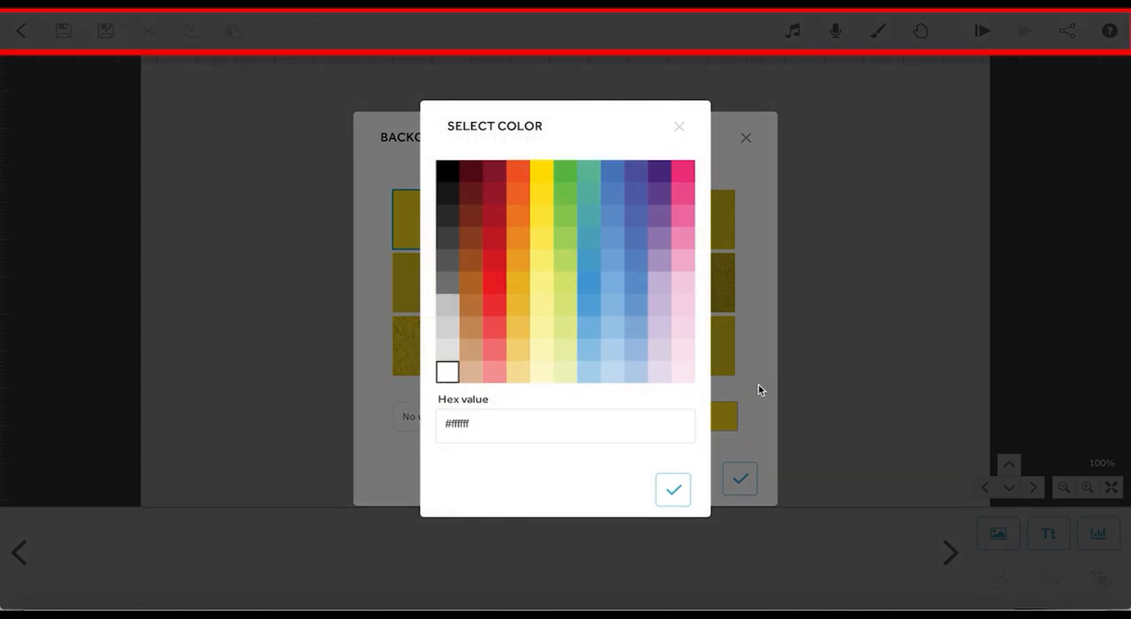
pyautogui.click(674, 497)
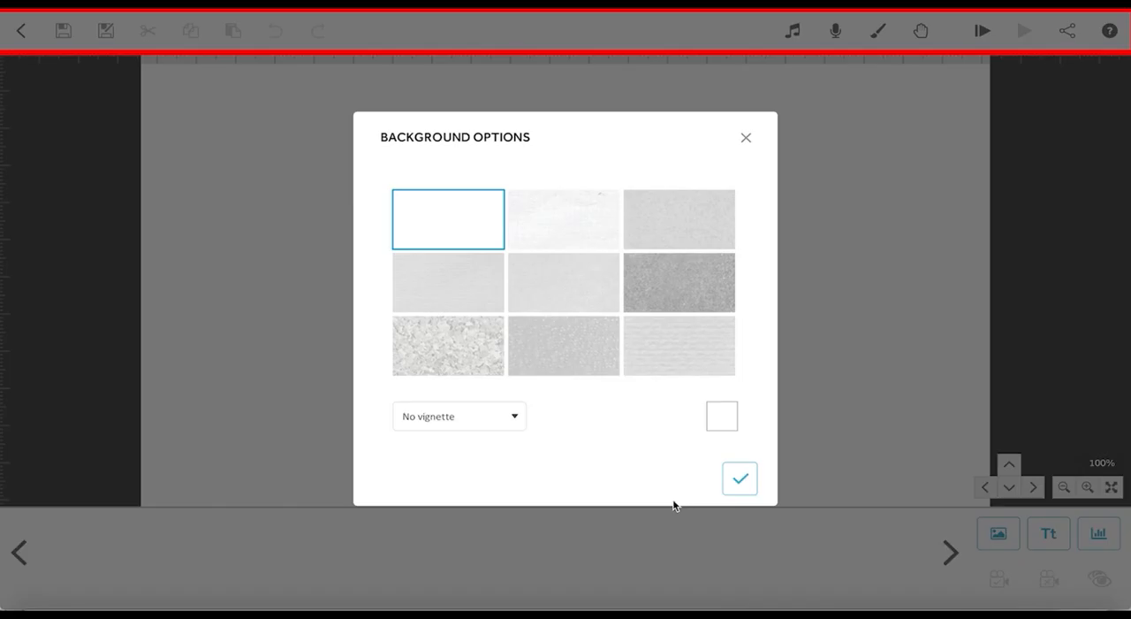
pyautogui.click(744, 139)
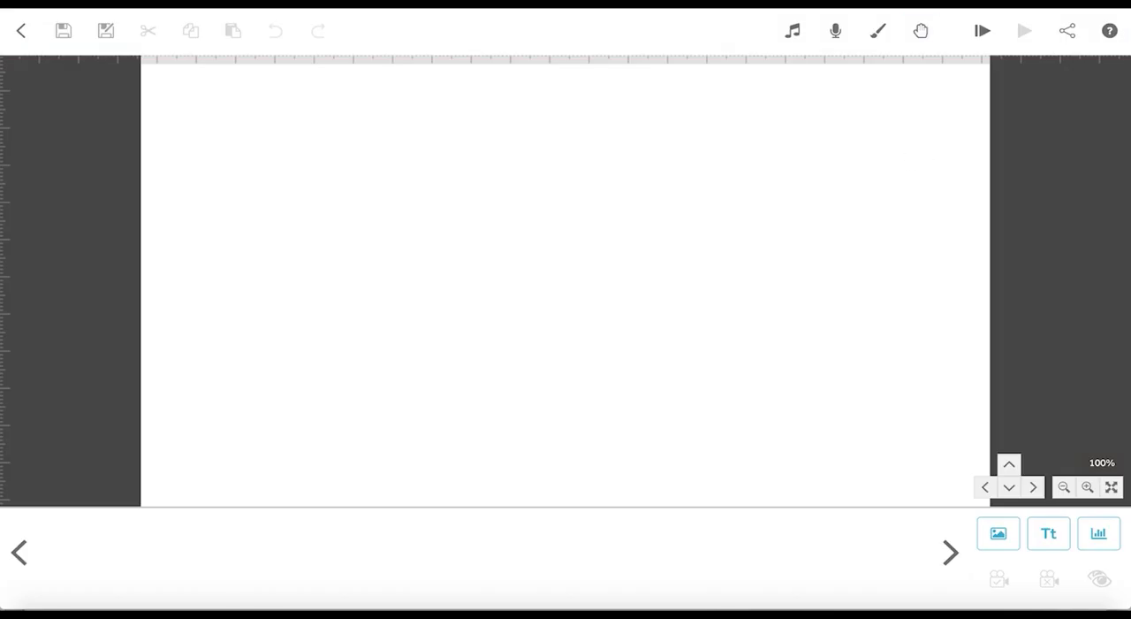
# Open the scribe music library and preview the tracks Adrenaline Junkie and Big Mine
pyautogui.click(795, 35)
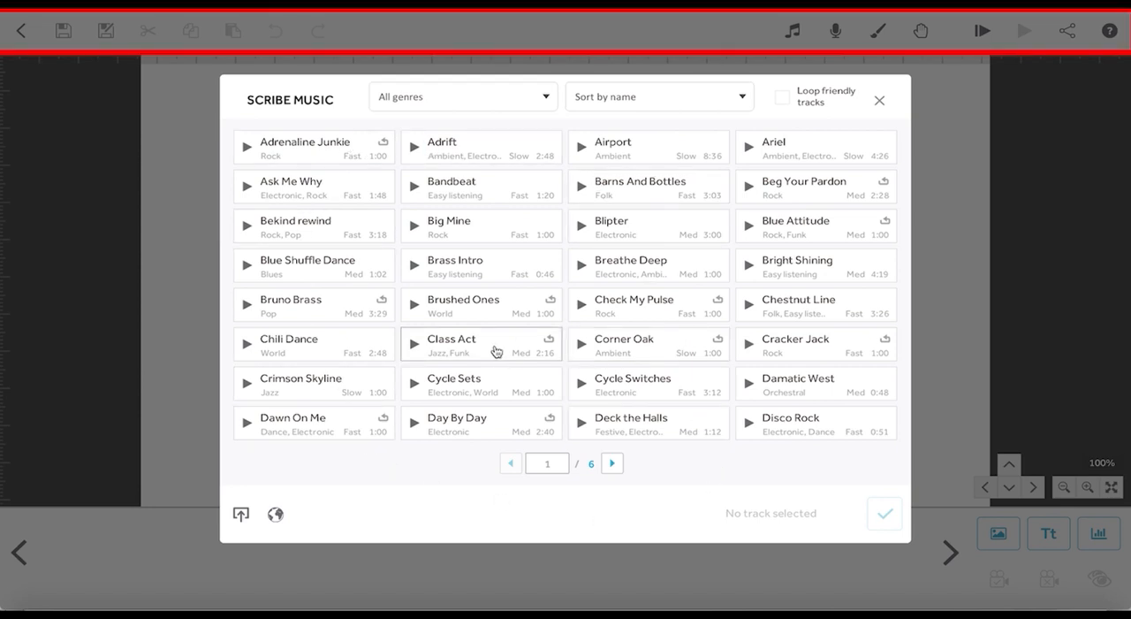
pyautogui.click(248, 147)
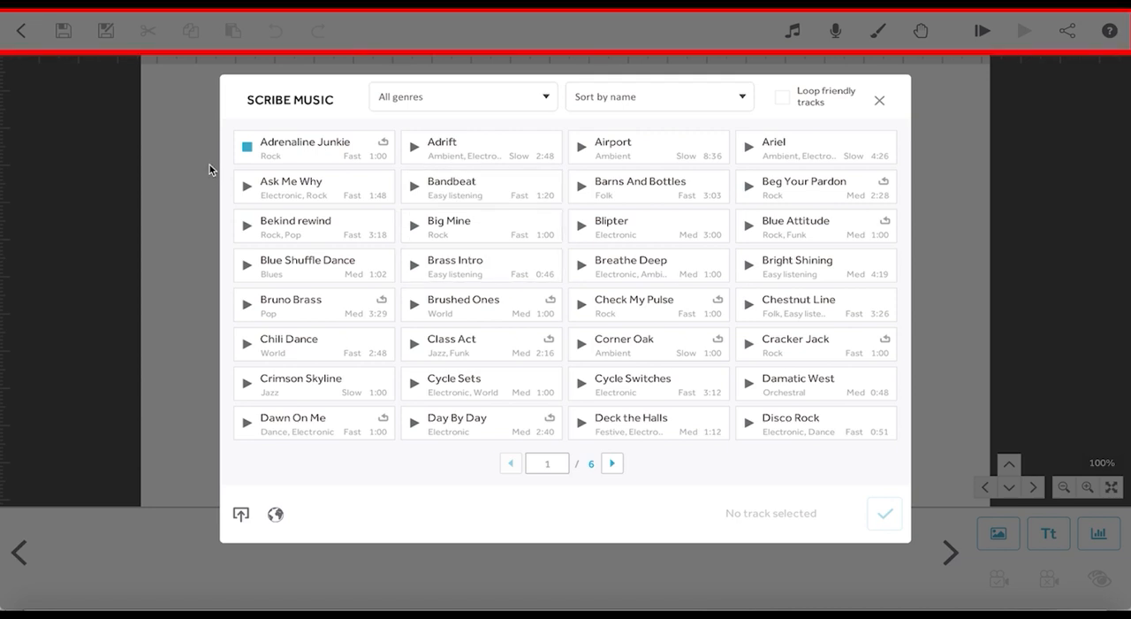
pyautogui.click(246, 147)
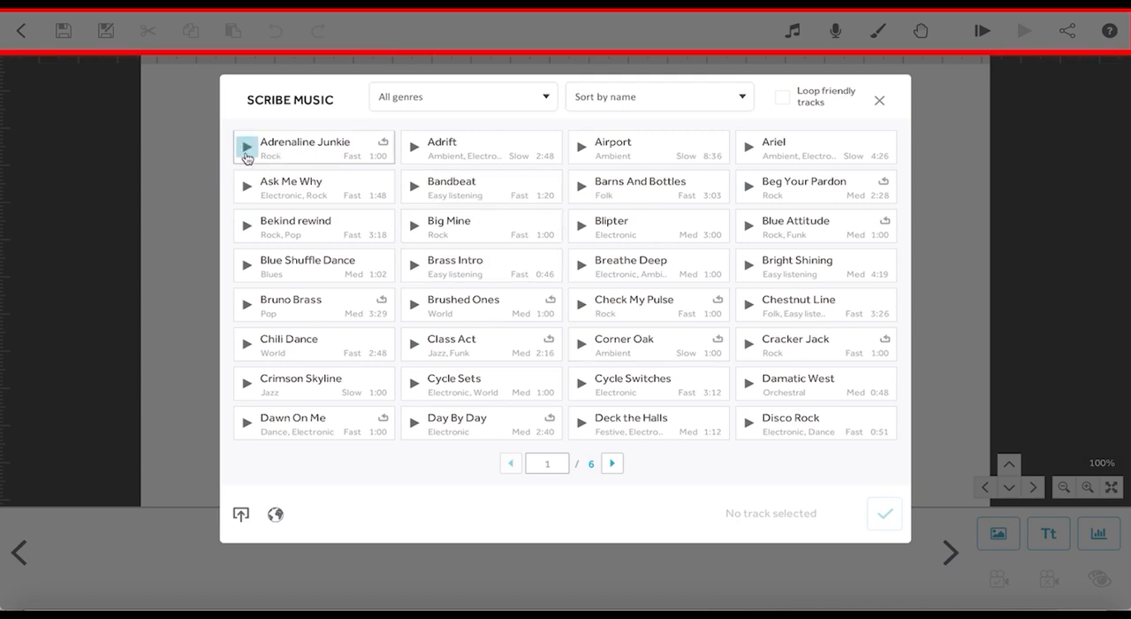
pyautogui.click(416, 227)
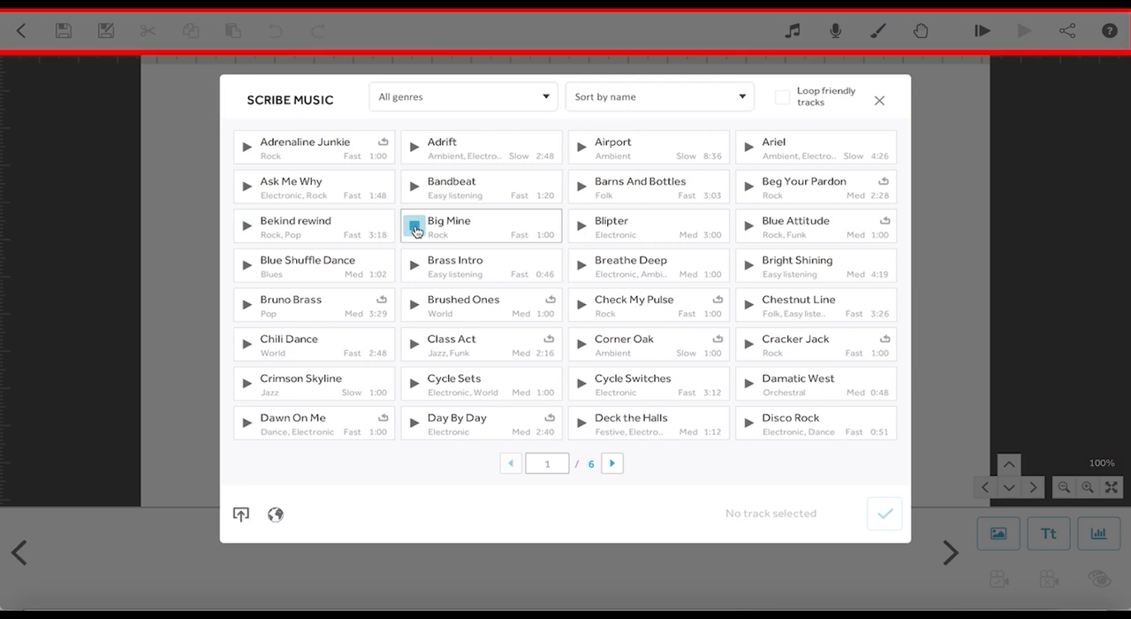
pyautogui.click(415, 227)
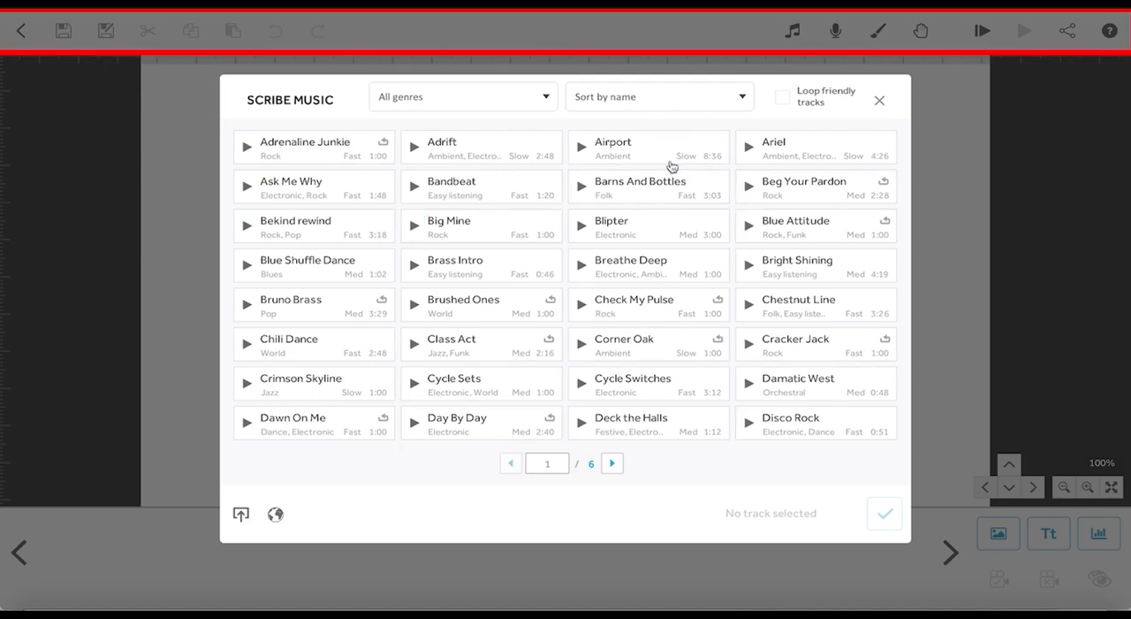
# Close the music library, look over the scribe voiceover recording options and close them without recording
pyautogui.click(881, 103)
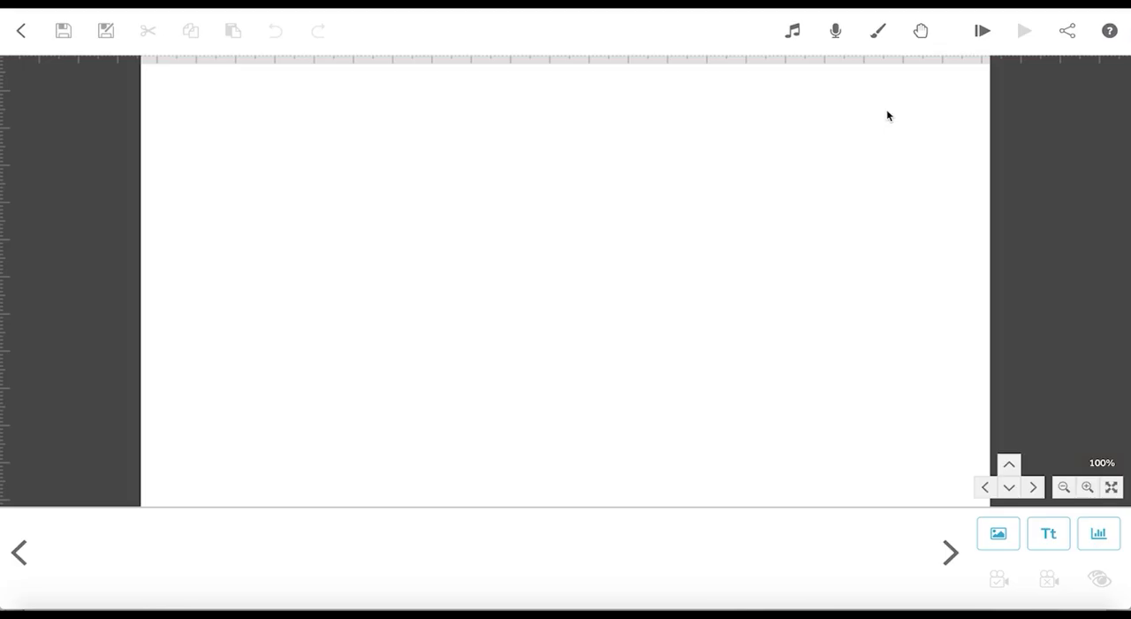
pyautogui.click(835, 35)
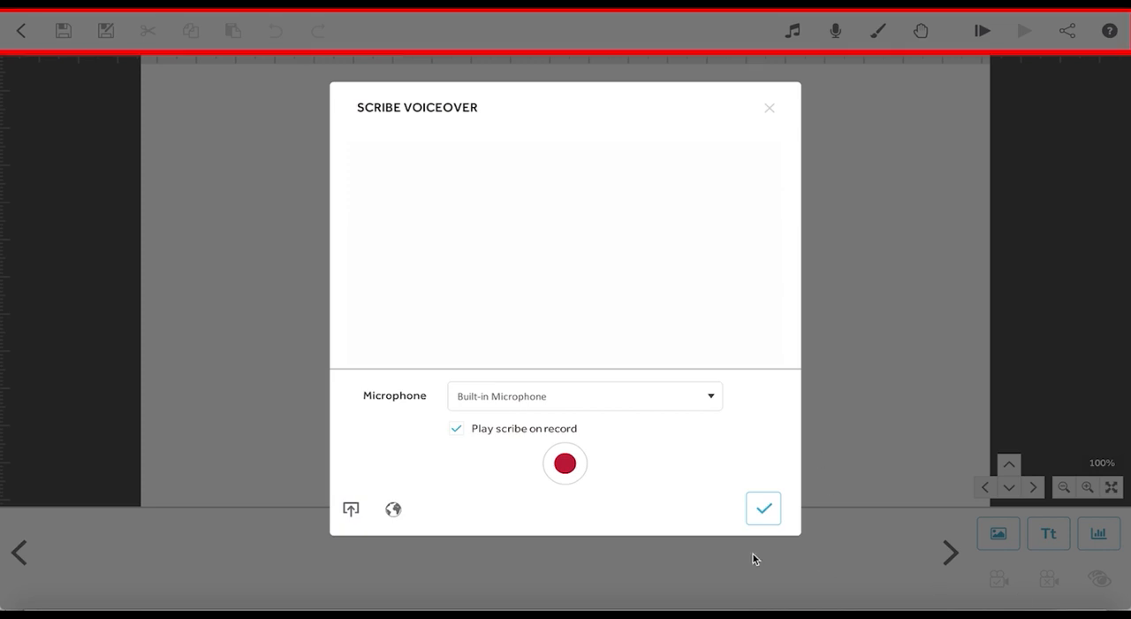
pyautogui.click(770, 110)
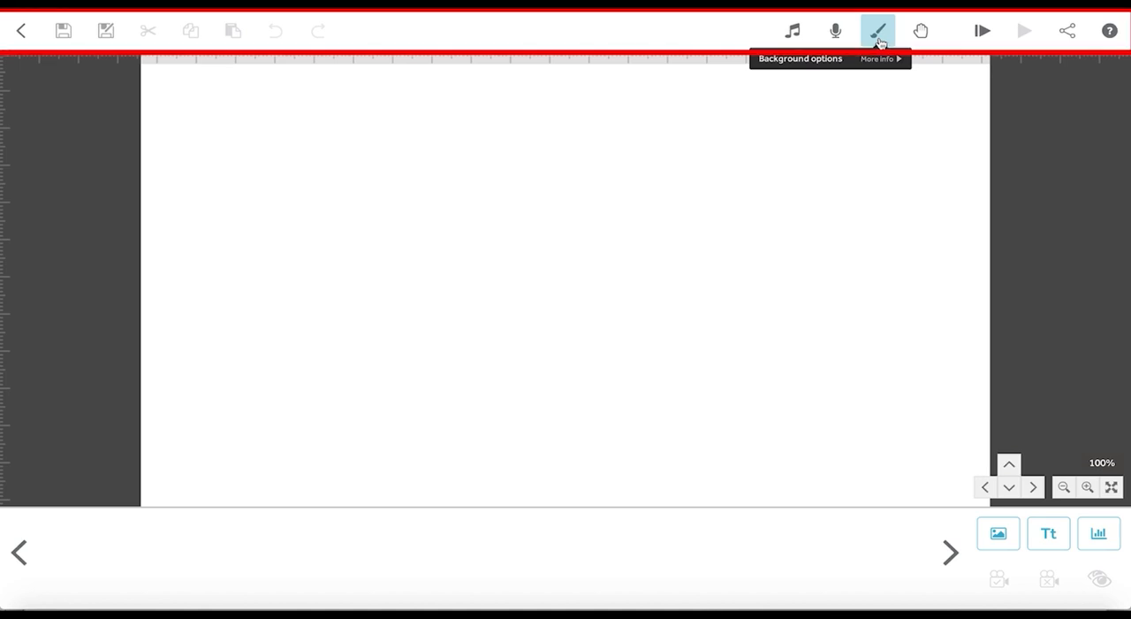
# Review the scribe's background color palette, keeping white #ffffff, and check the vignette setting in the background options
pyautogui.click(879, 36)
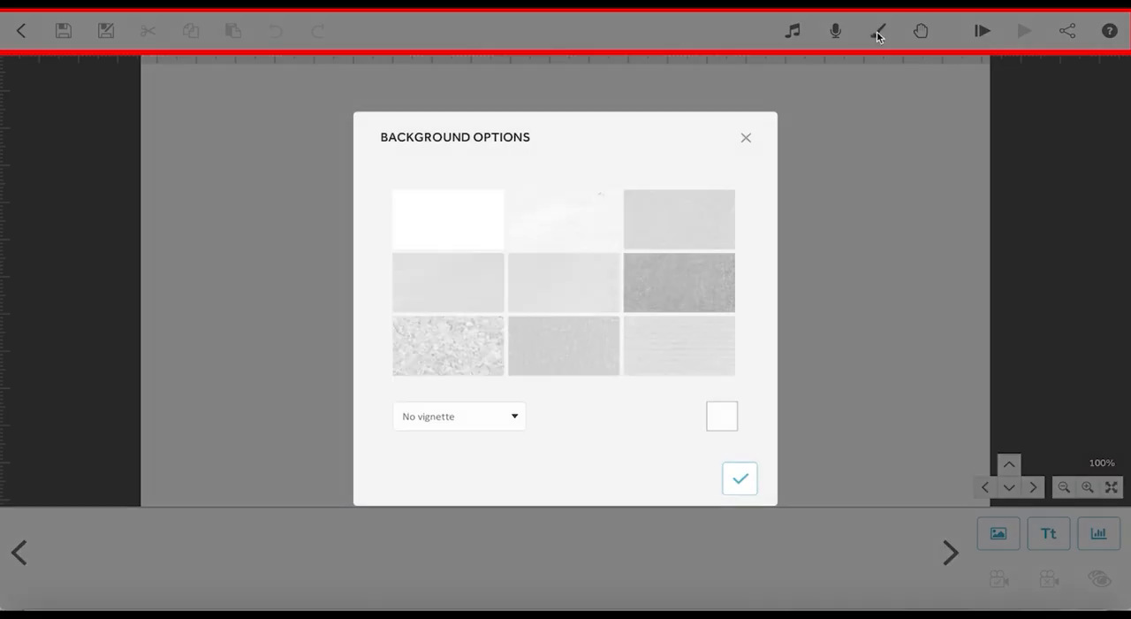
pyautogui.click(729, 424)
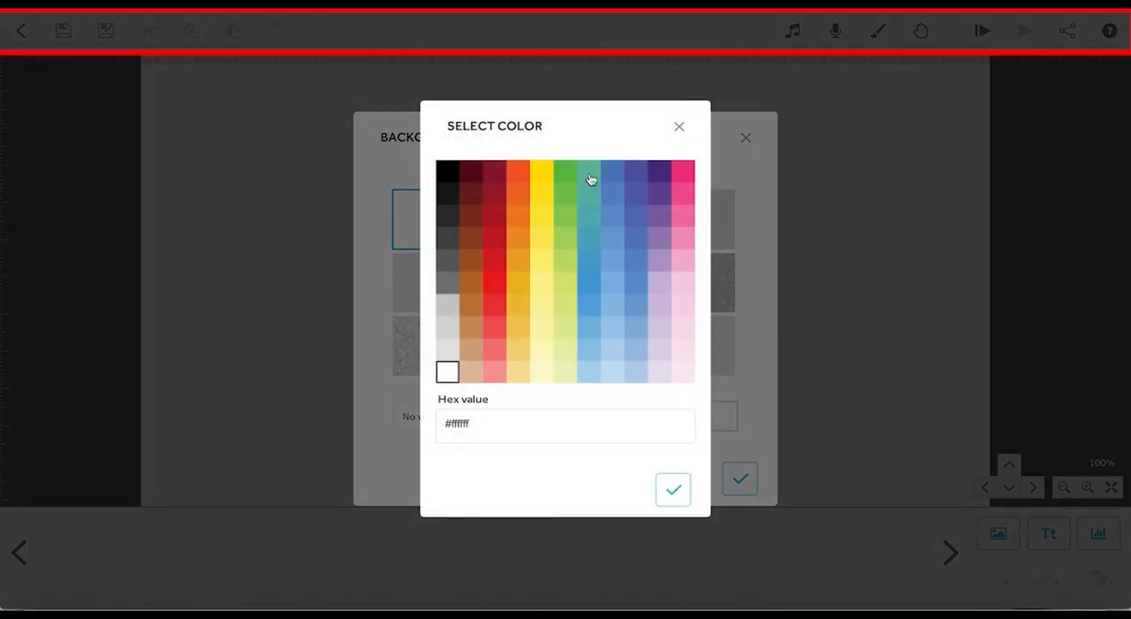
pyautogui.click(673, 488)
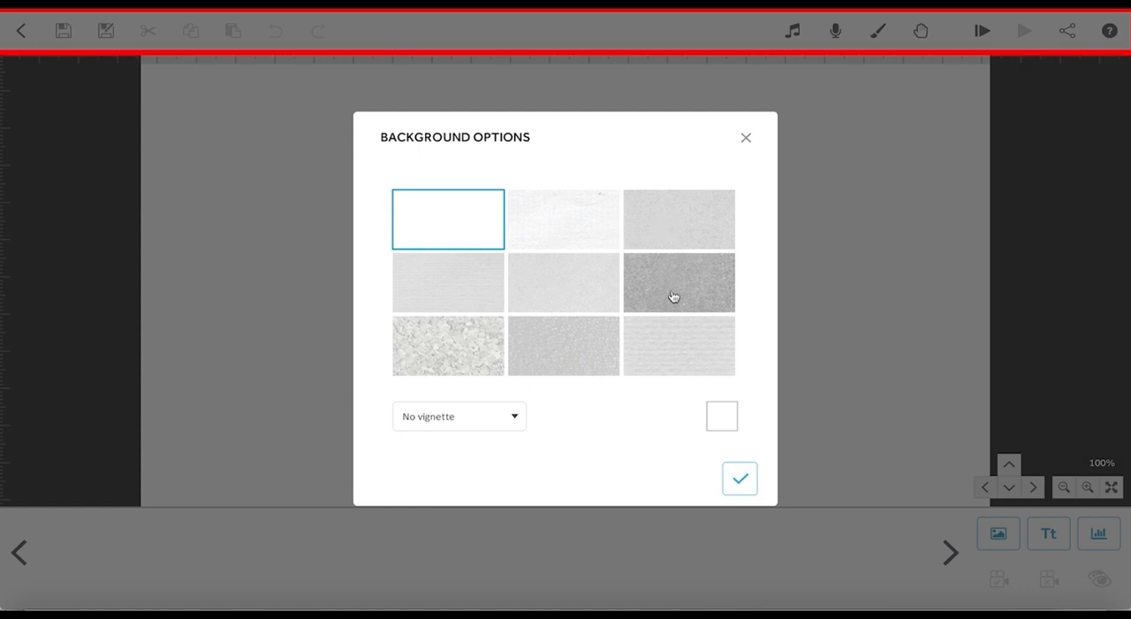
pyautogui.click(499, 420)
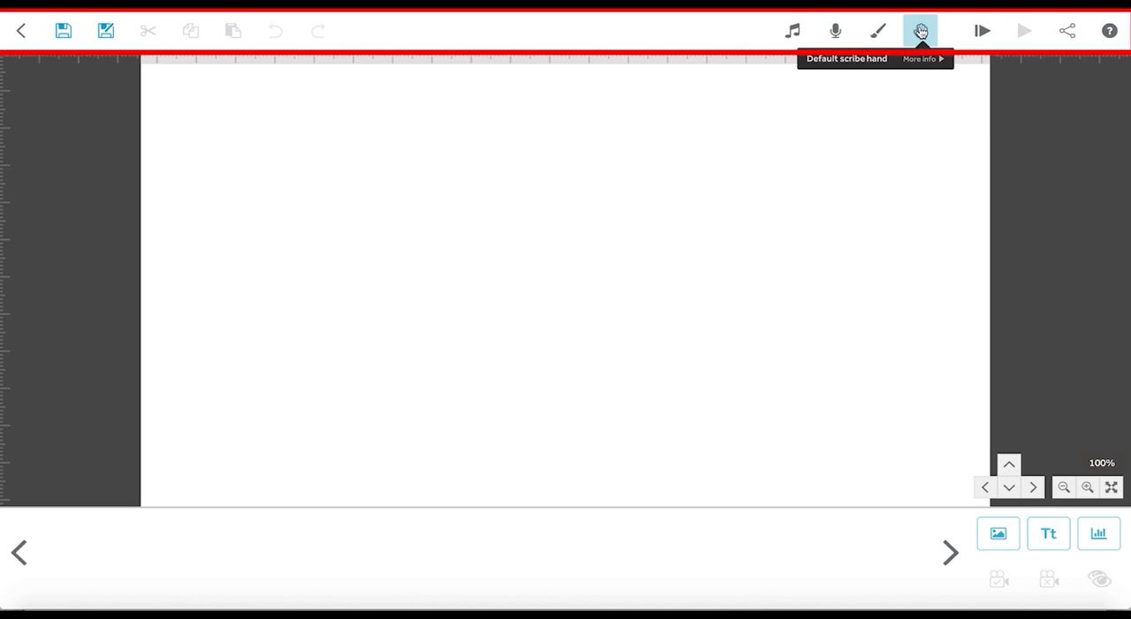
# Open the default scribe hand library and browse all four pages of recently used hands
pyautogui.click(921, 32)
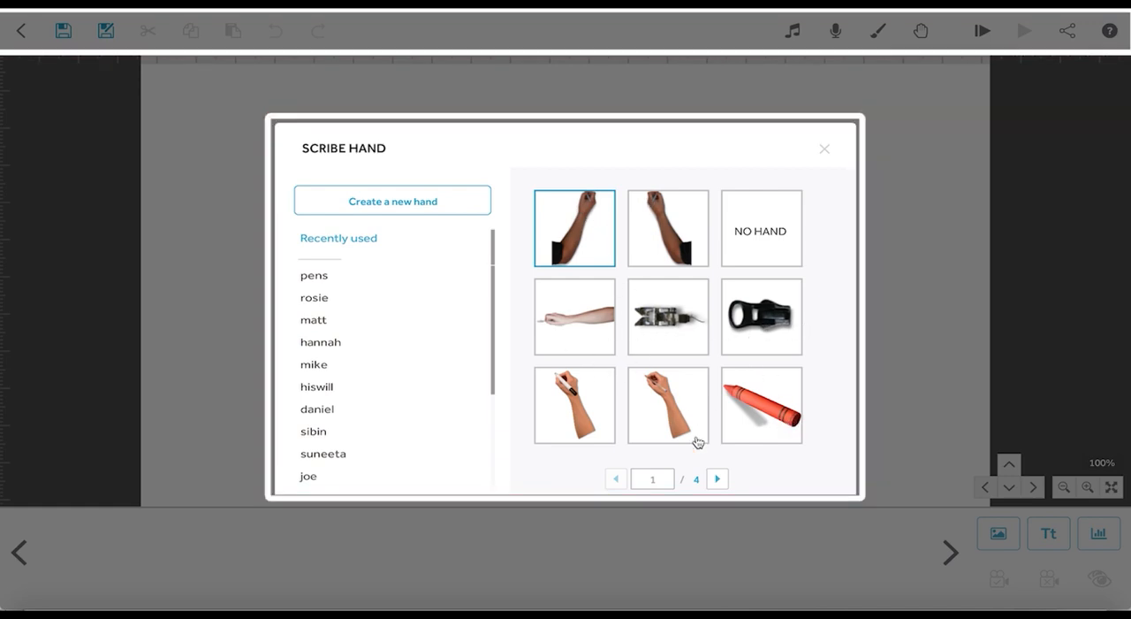
pyautogui.click(718, 479)
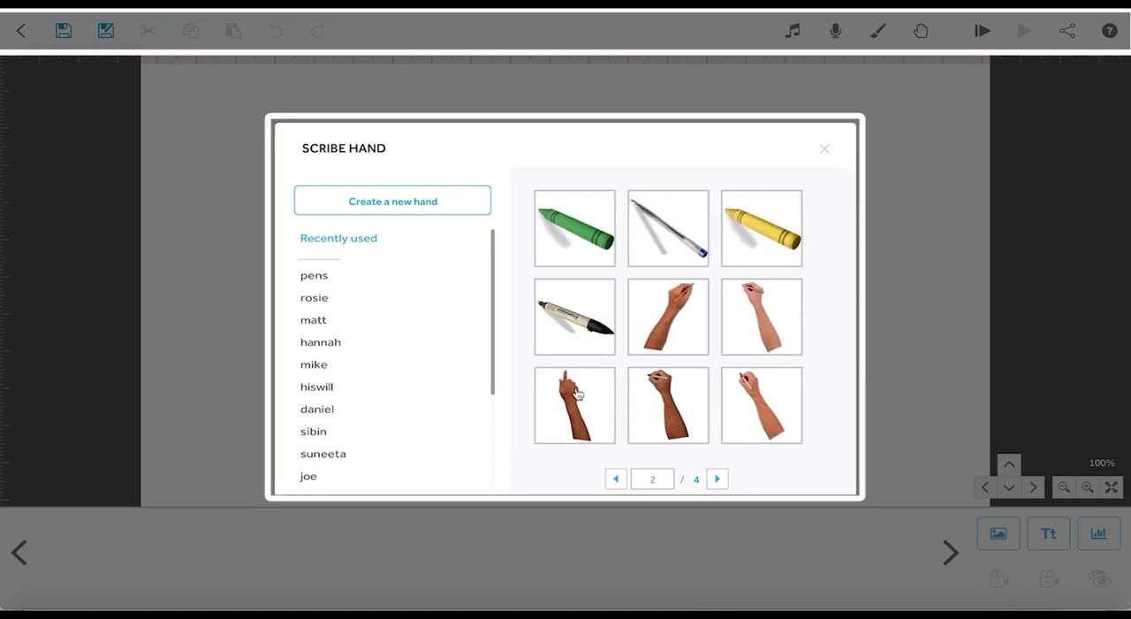
pyautogui.click(718, 479)
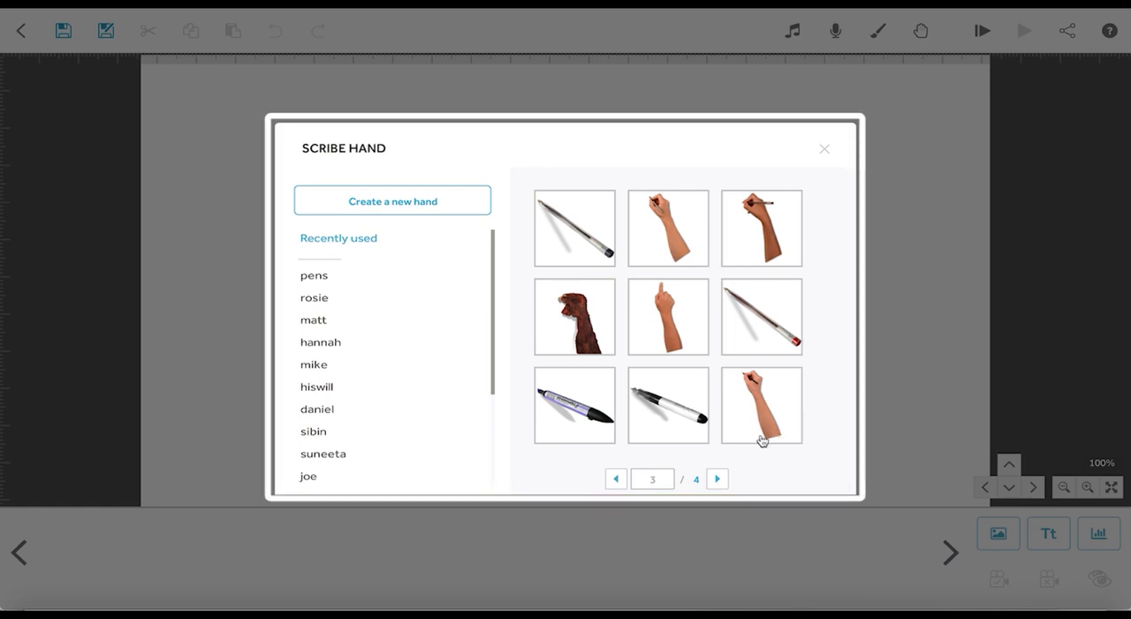
pyautogui.click(718, 479)
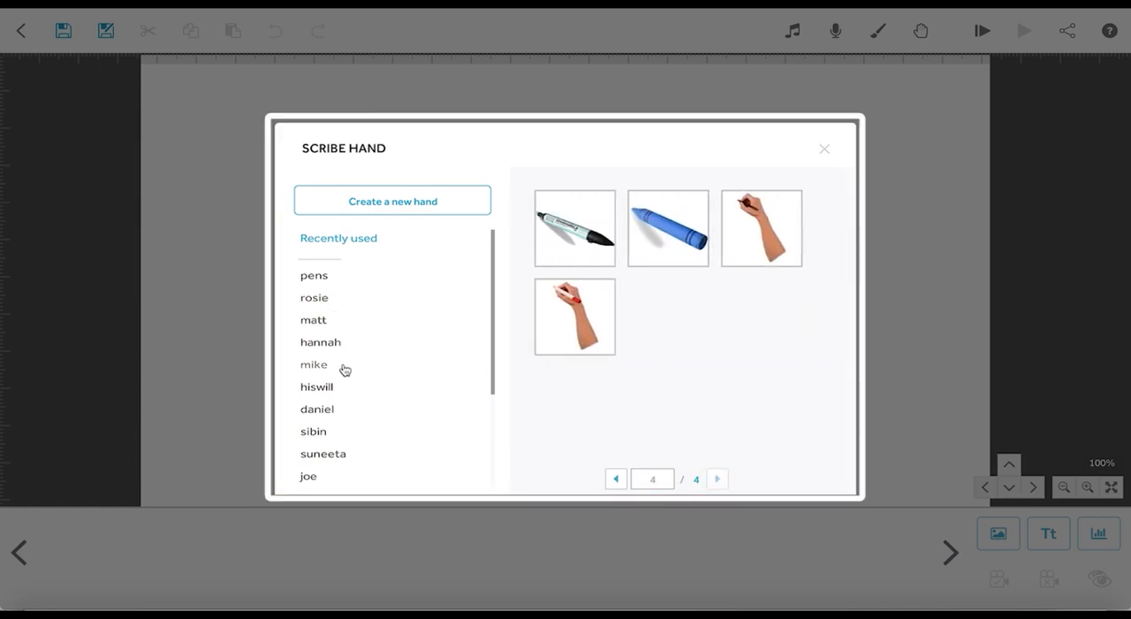
# View the "yasmin" and "daniel" hand sets, return to the recently used hands and close the library without changing the hand
pyautogui.scroll(-3, 339, 431)
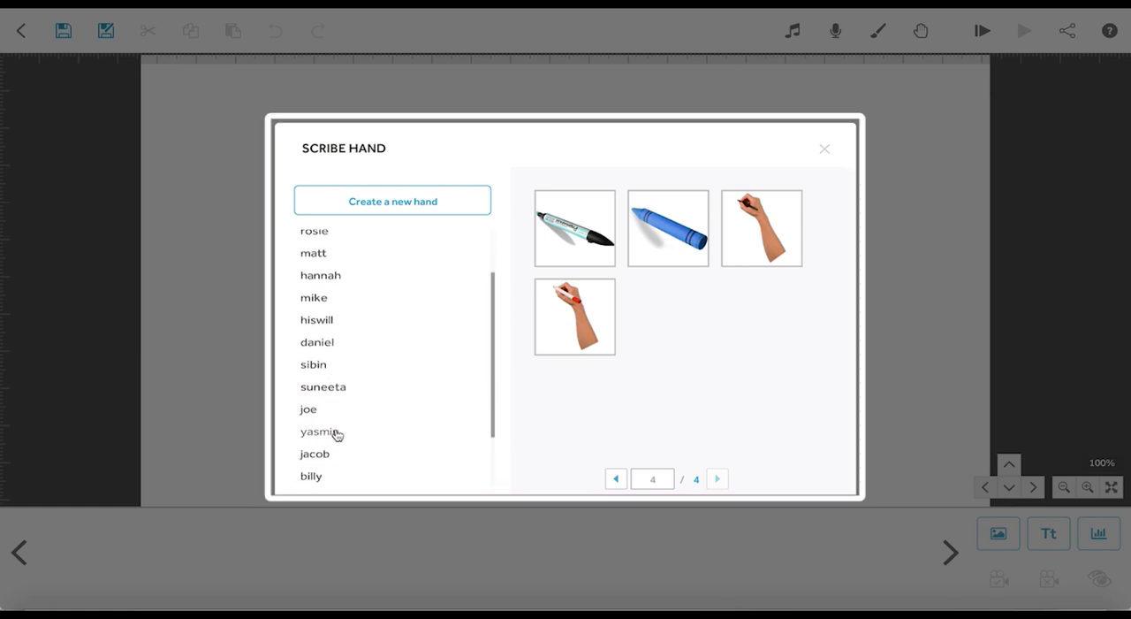
pyautogui.click(310, 432)
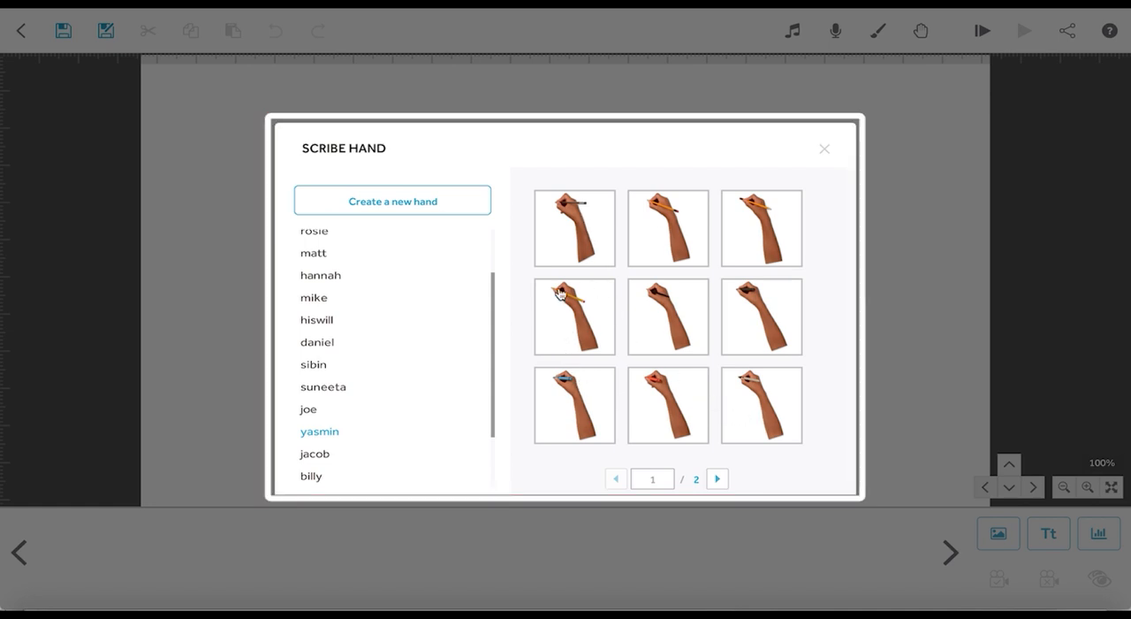
pyautogui.click(334, 344)
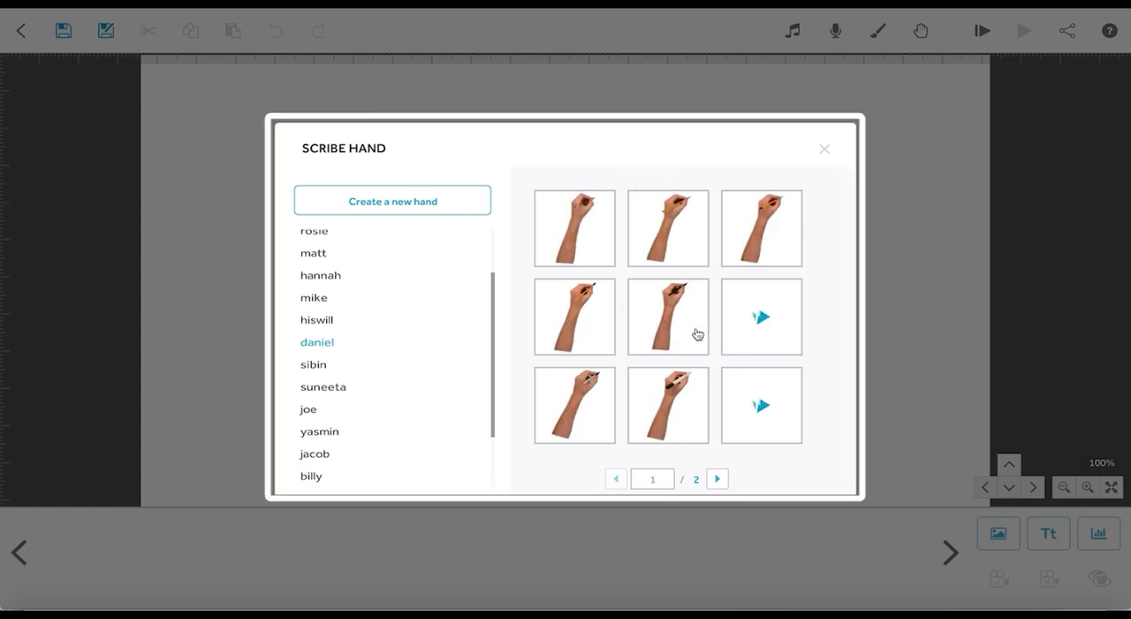
pyautogui.scroll(2, 411, 320)
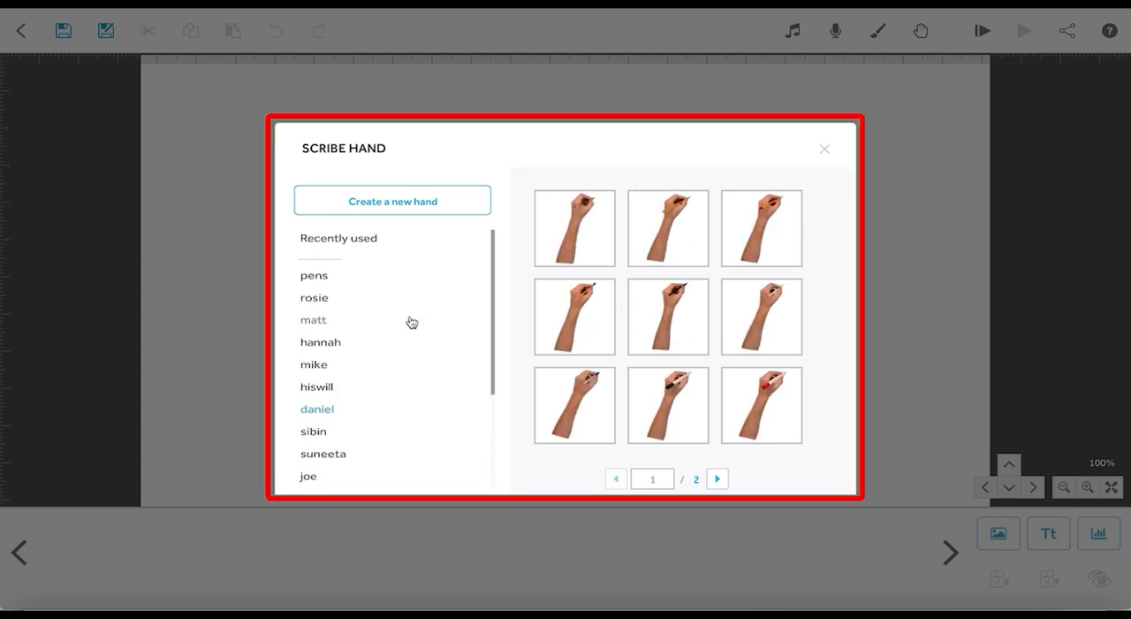
pyautogui.click(358, 242)
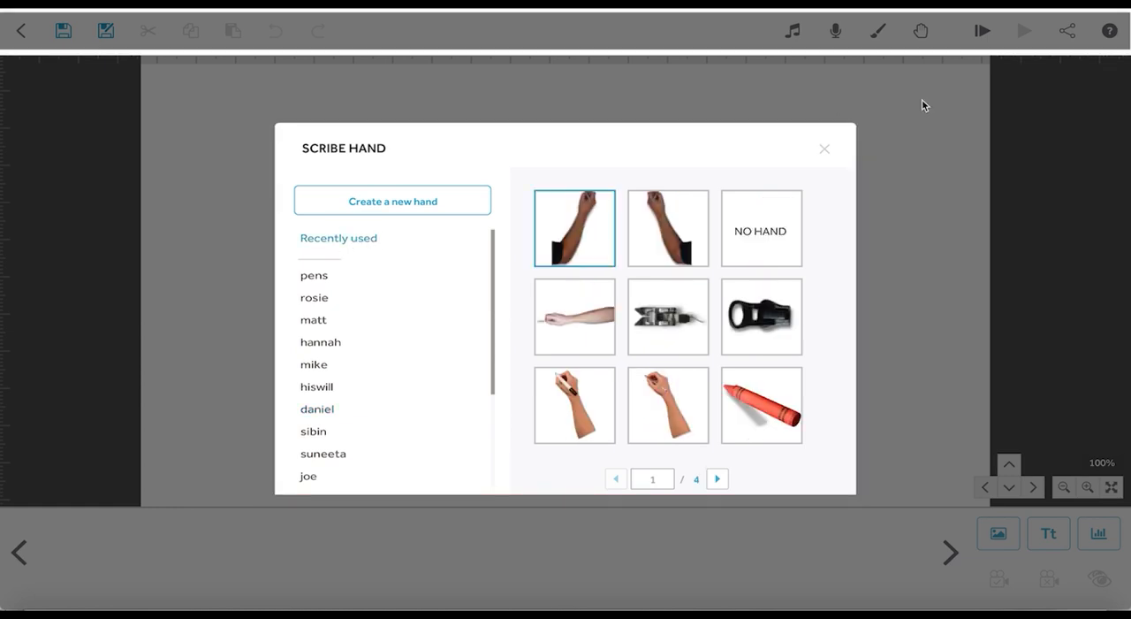
pyautogui.click(824, 148)
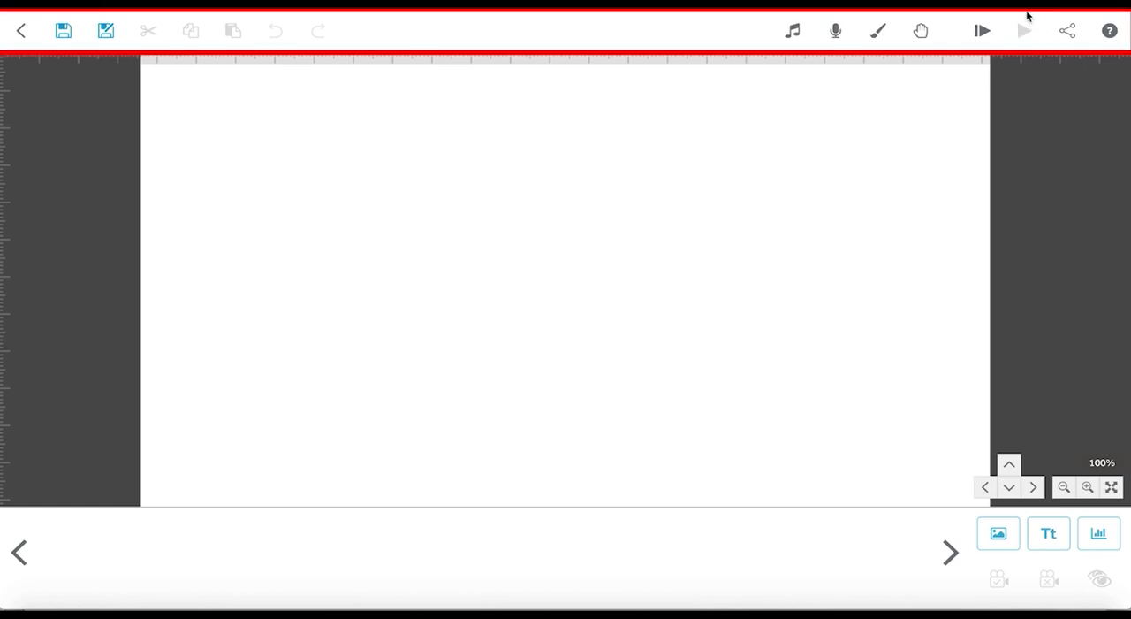
# Try to create and share a video from the empty scribe, then dismiss the message
pyautogui.click(1068, 33)
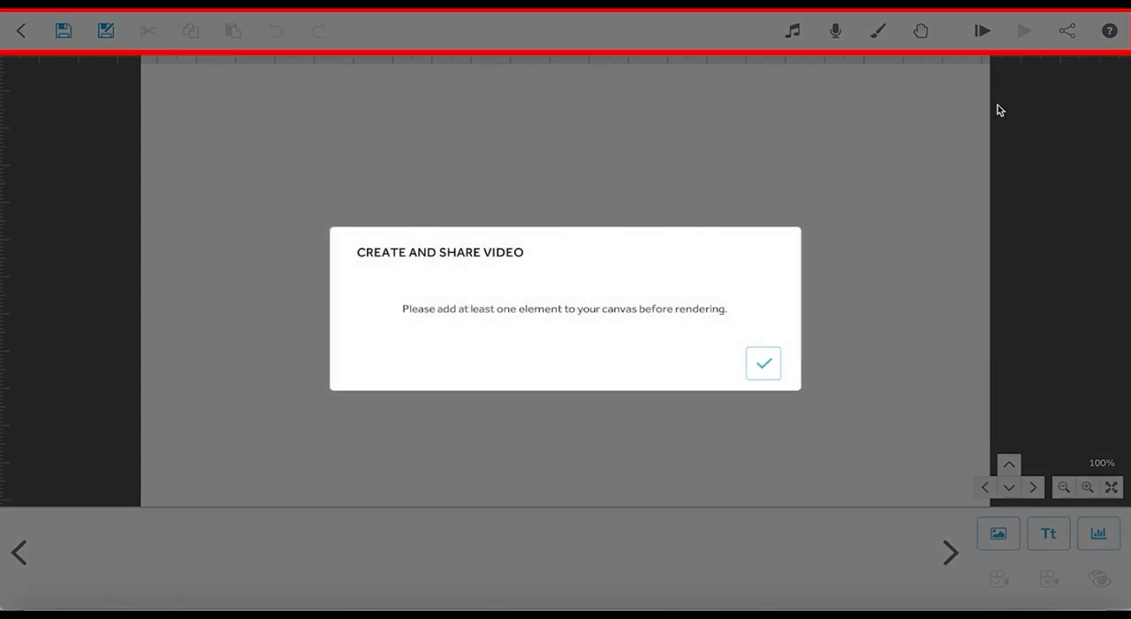
pyautogui.click(763, 365)
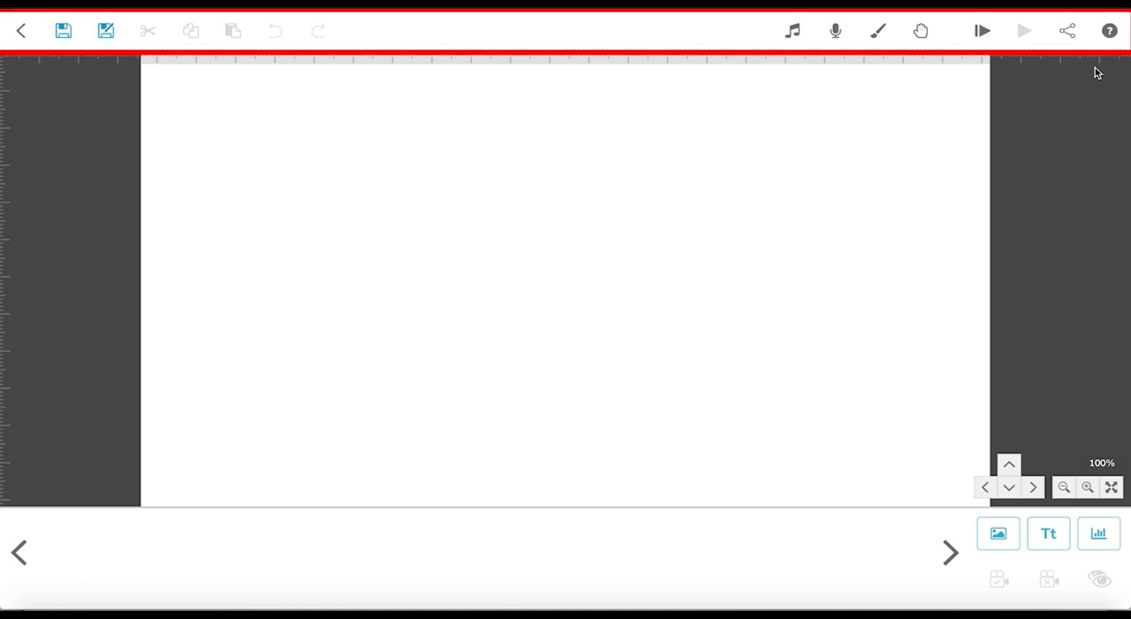
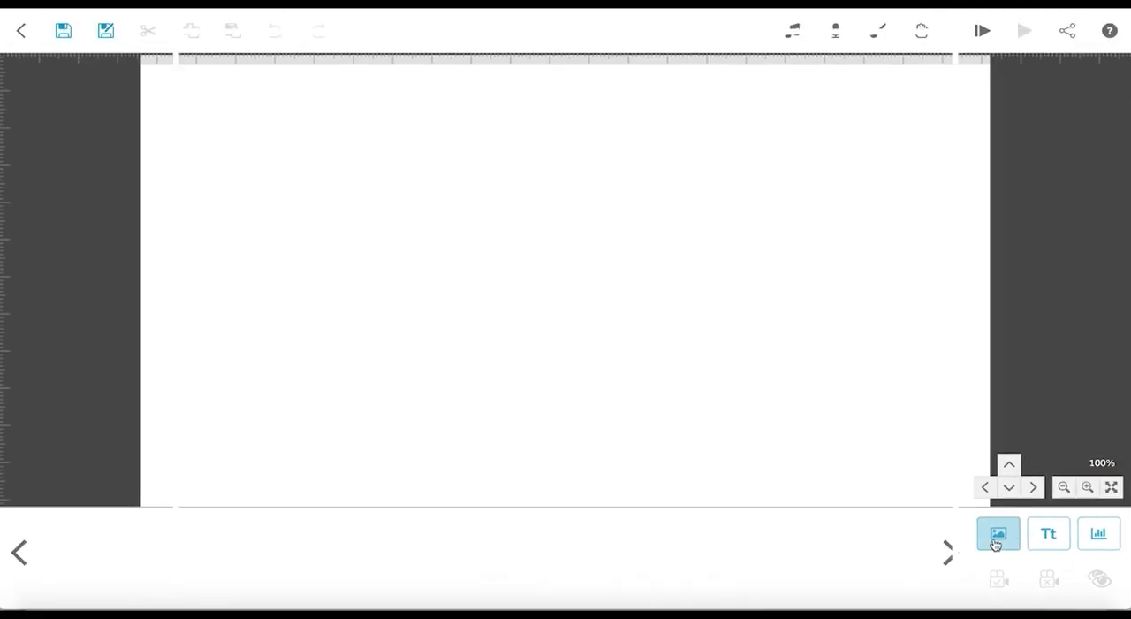
# Open the image library, switch to browsing by category and choose the Arrows category
pyautogui.click(947, 527)
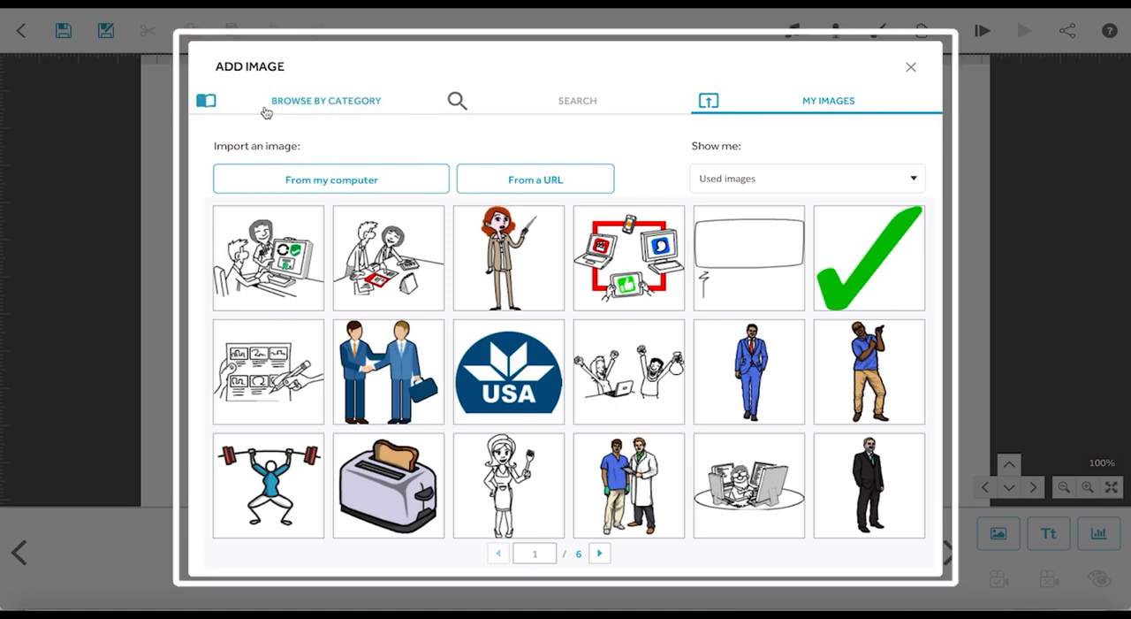
pyautogui.click(317, 103)
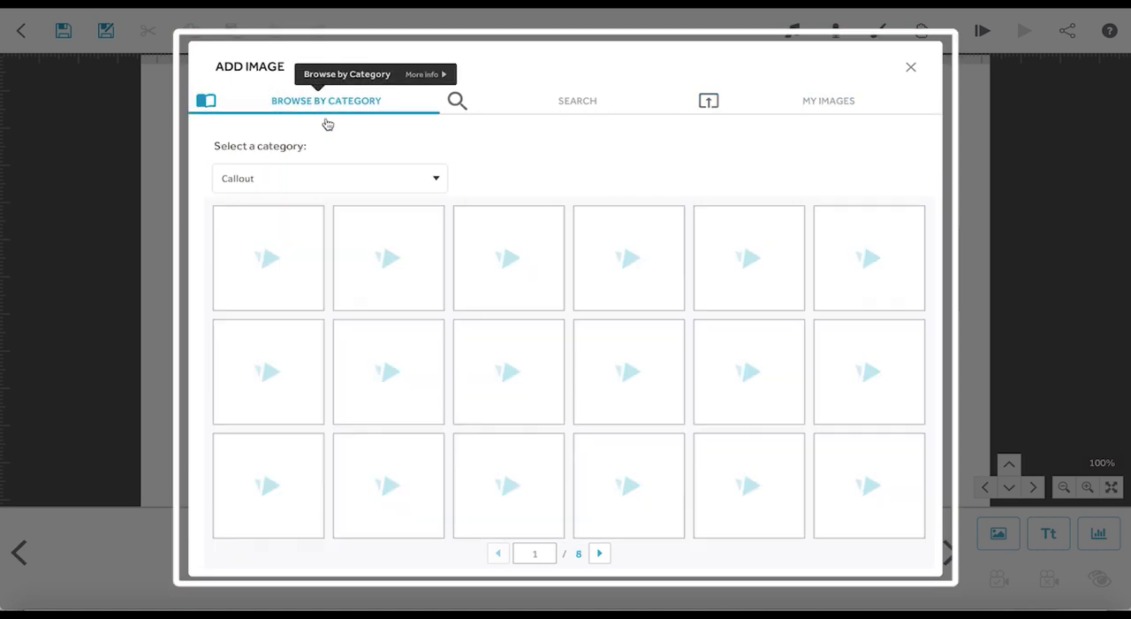
pyautogui.click(435, 179)
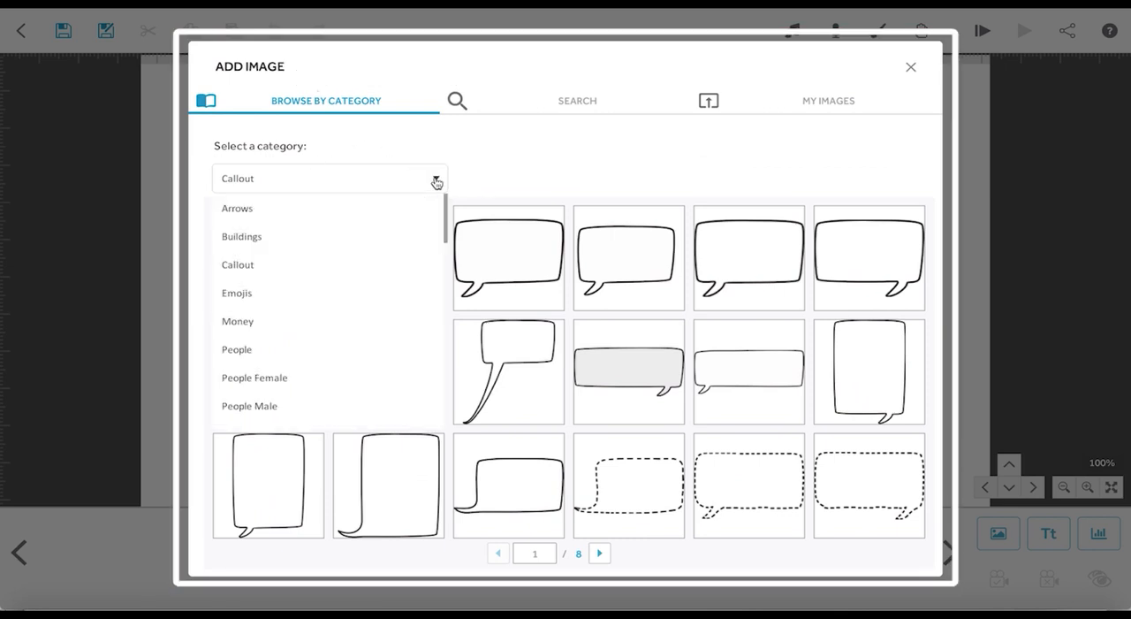
pyautogui.click(264, 209)
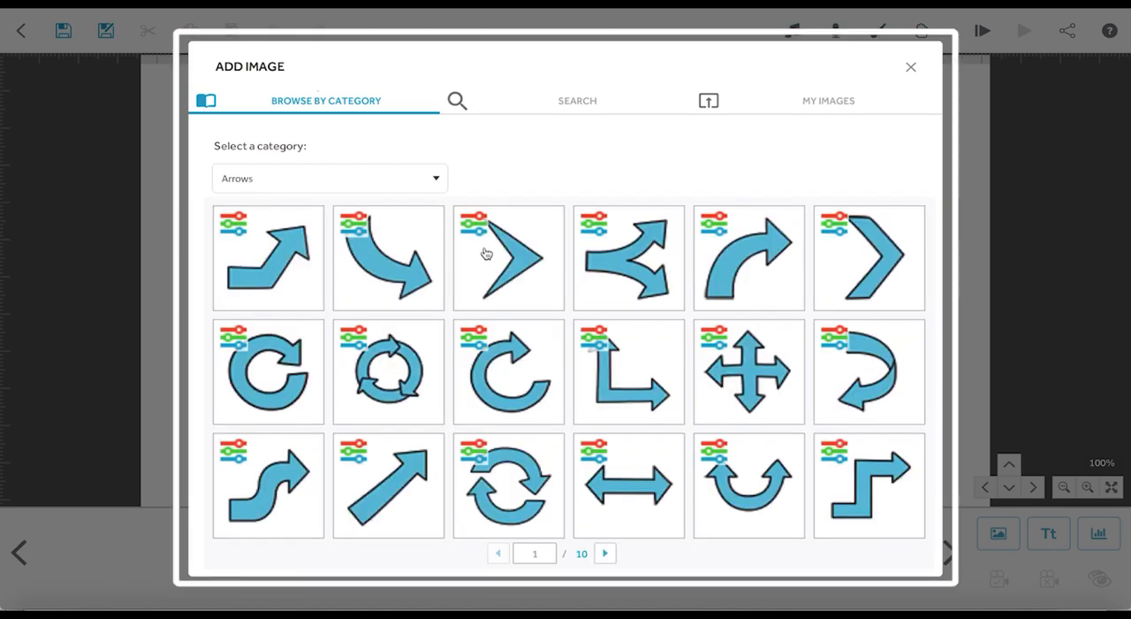
# Browse the Arrows images from the first page through page 8
pyautogui.scroll(-4, 654, 403)
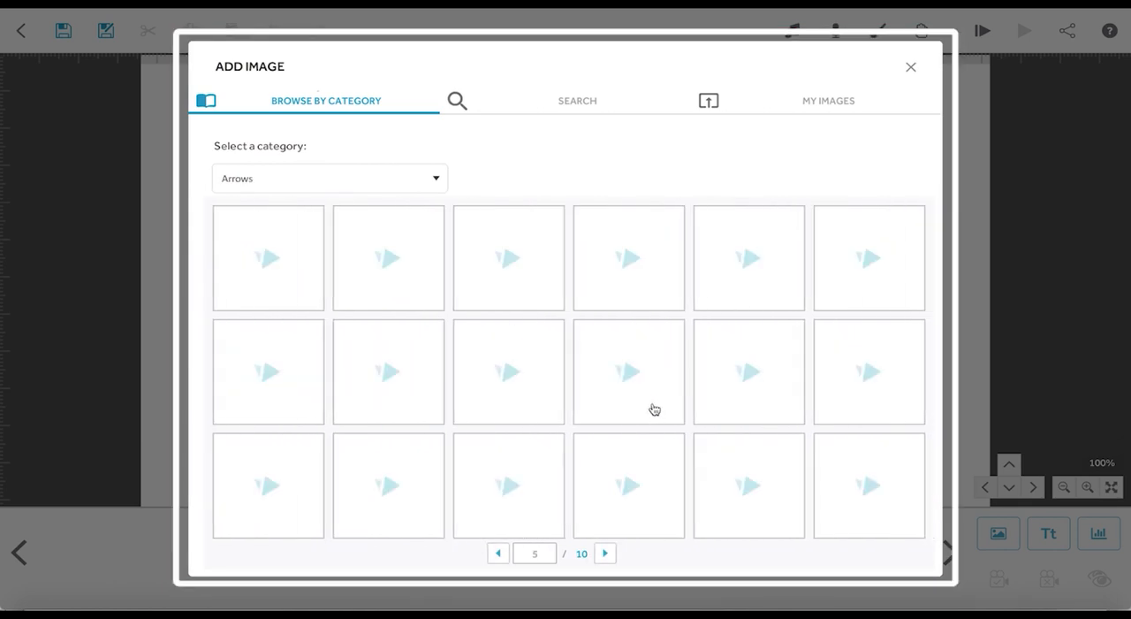
pyautogui.scroll(4, 652, 404)
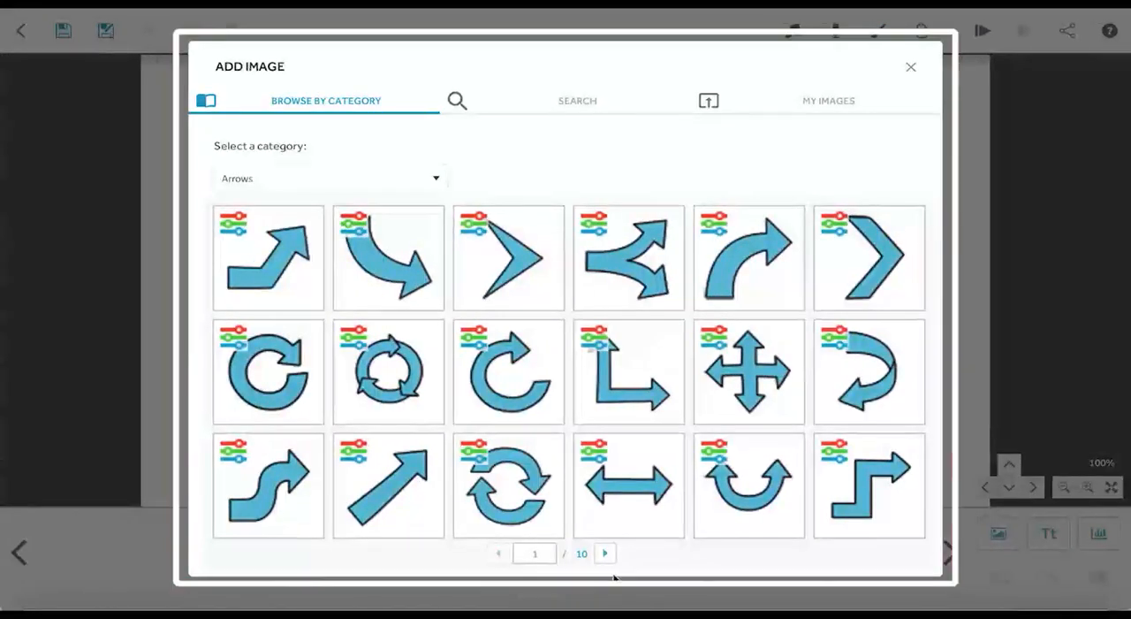
pyautogui.click(606, 553)
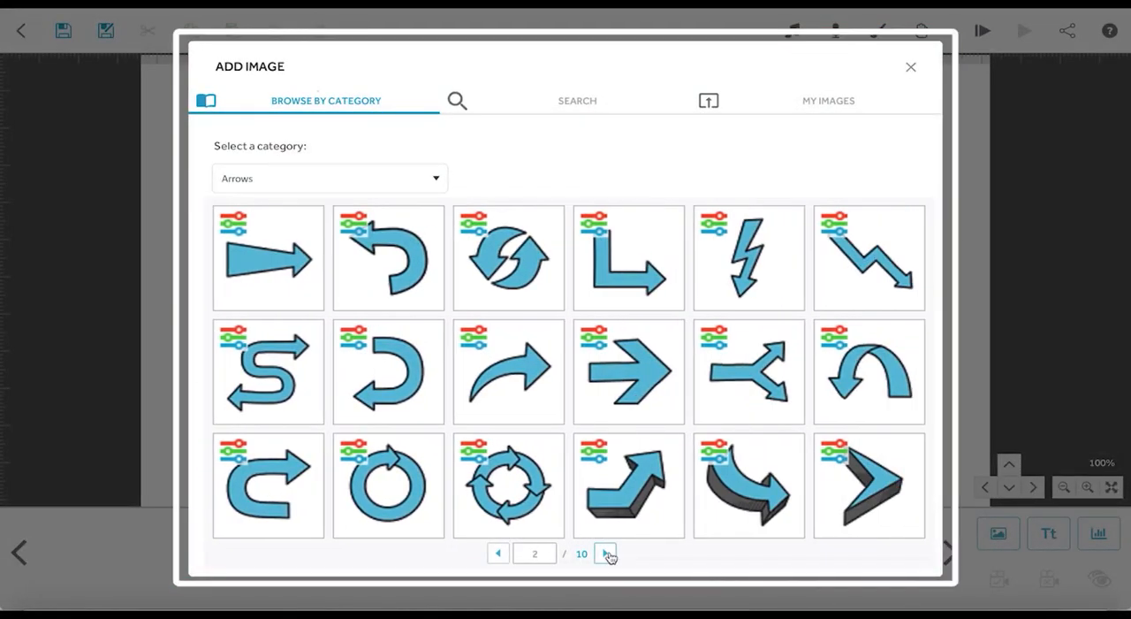
pyautogui.click(606, 553)
pyautogui.click(606, 553)
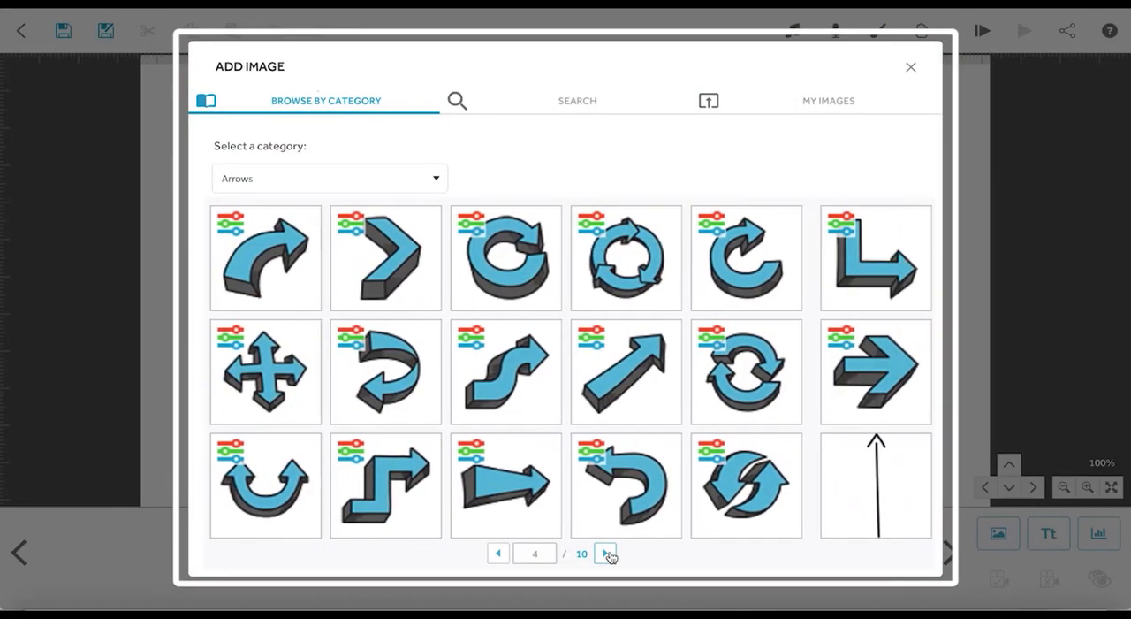
pyautogui.click(607, 554)
pyautogui.click(607, 553)
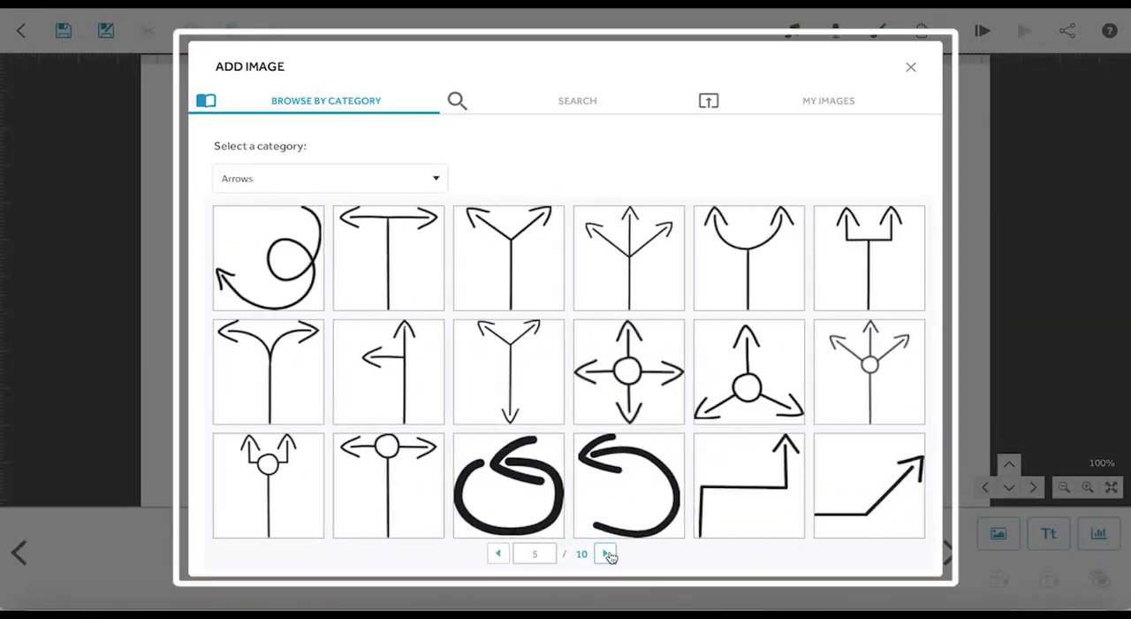
pyautogui.click(607, 553)
pyautogui.click(606, 553)
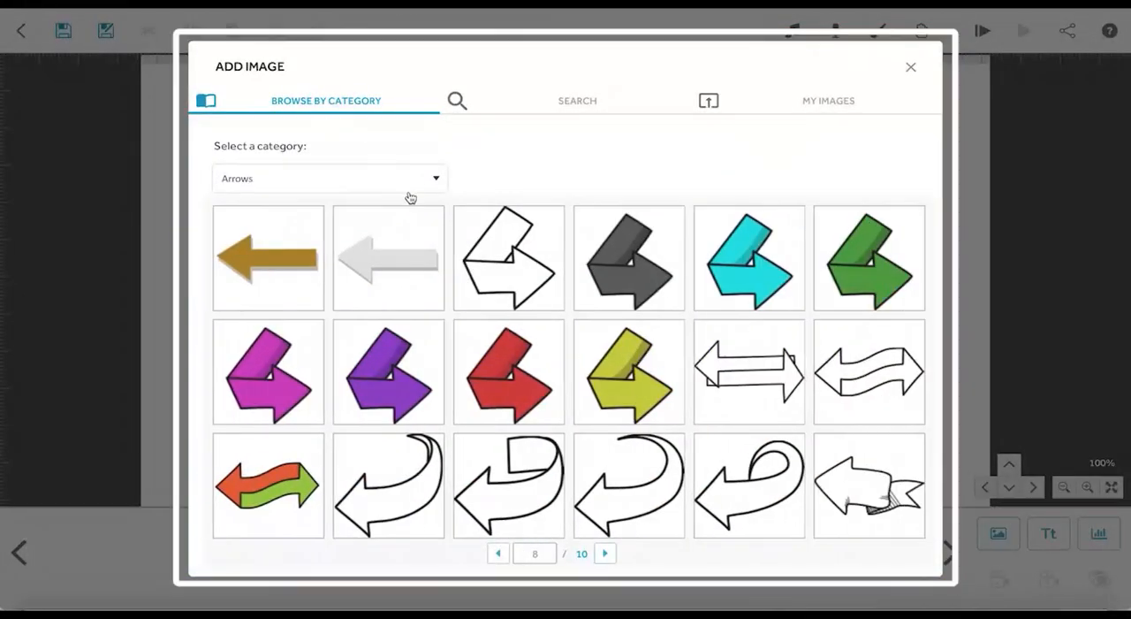
# Switch the image category to Buildings and browse its images through page 6
pyautogui.click(428, 180)
pyautogui.click(254, 238)
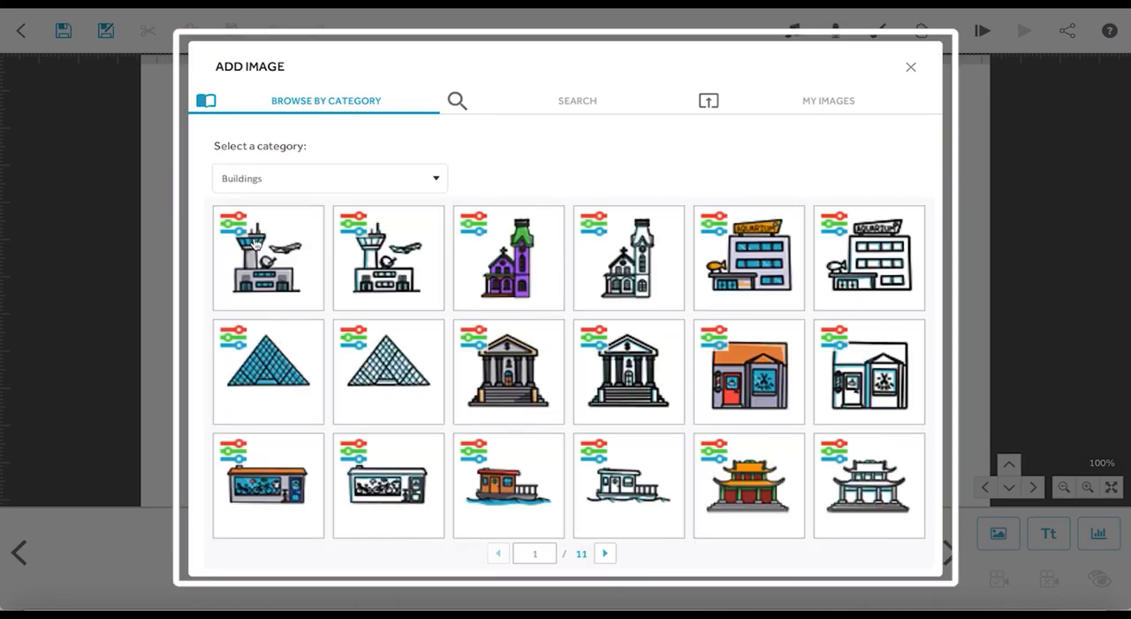
pyautogui.click(606, 554)
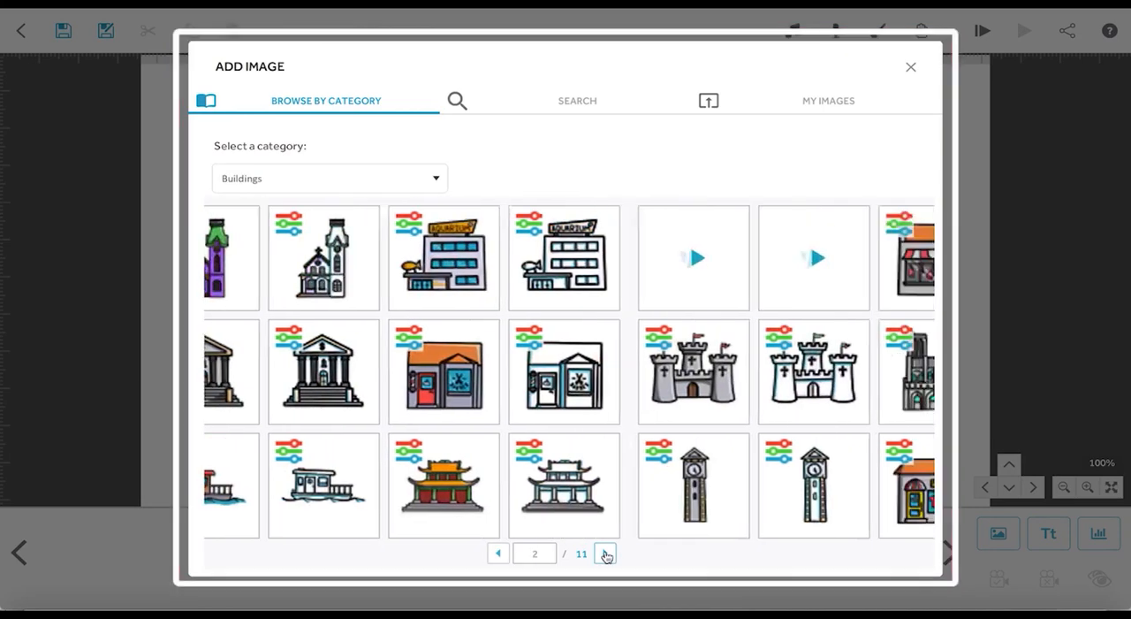
pyautogui.click(606, 554)
pyautogui.click(607, 554)
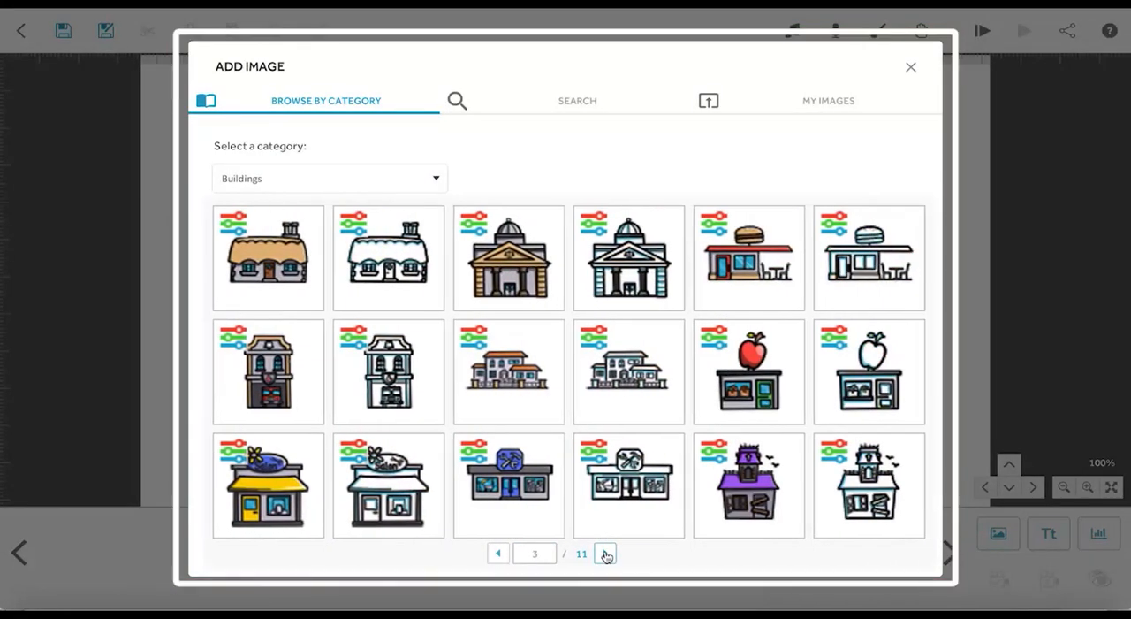
pyautogui.click(607, 555)
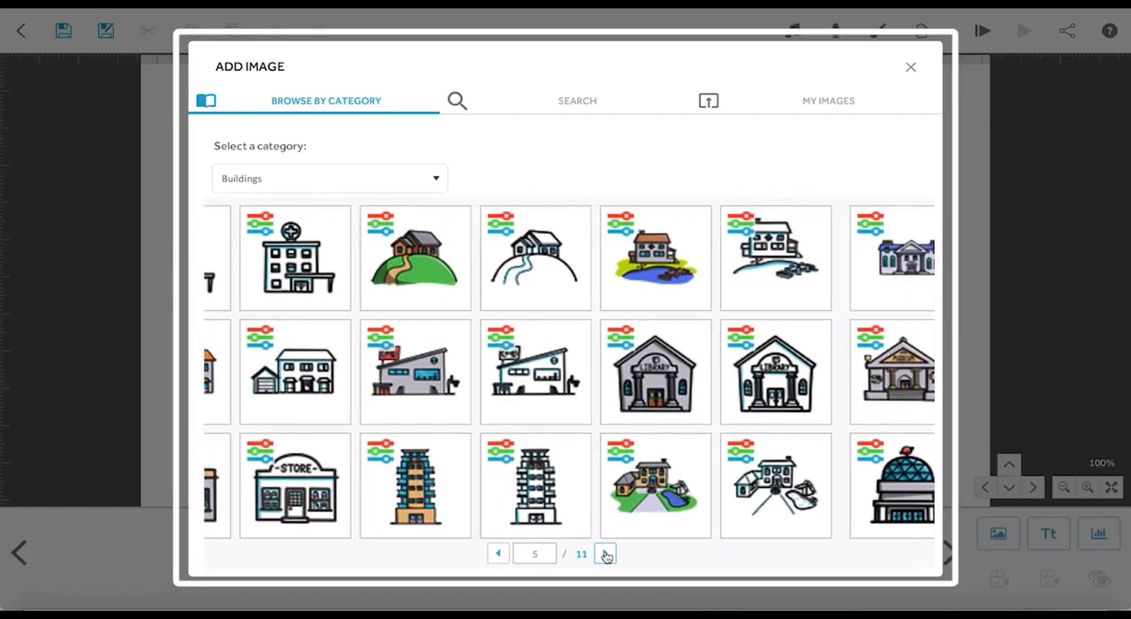
pyautogui.click(606, 554)
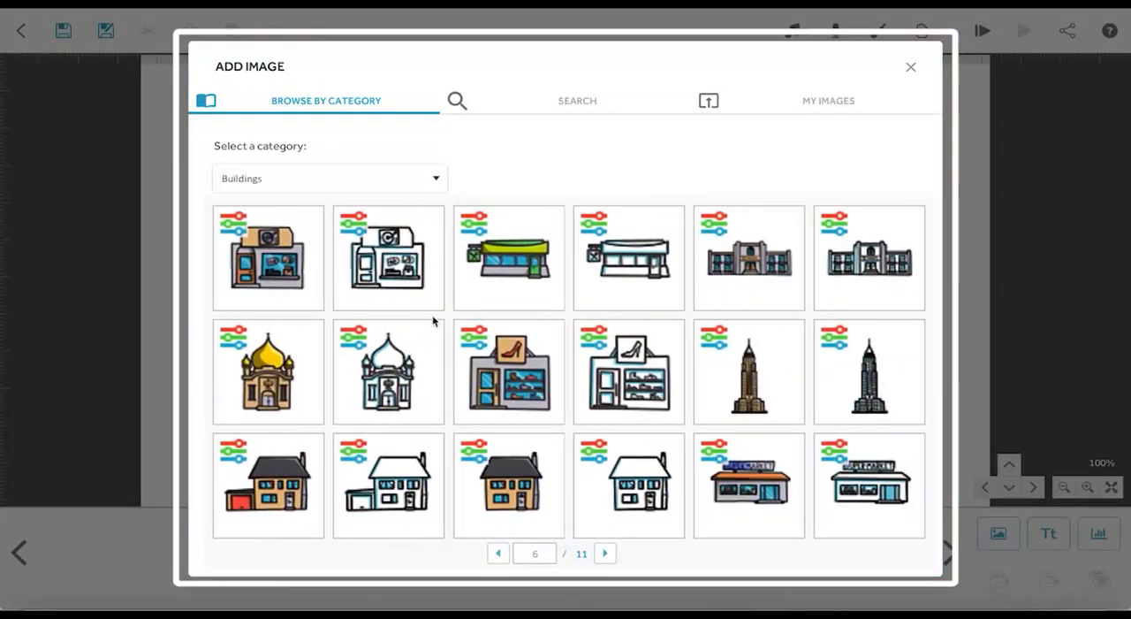
# Switch the image category to Money and look through its coins and banknotes as far as page 4
pyautogui.click(435, 182)
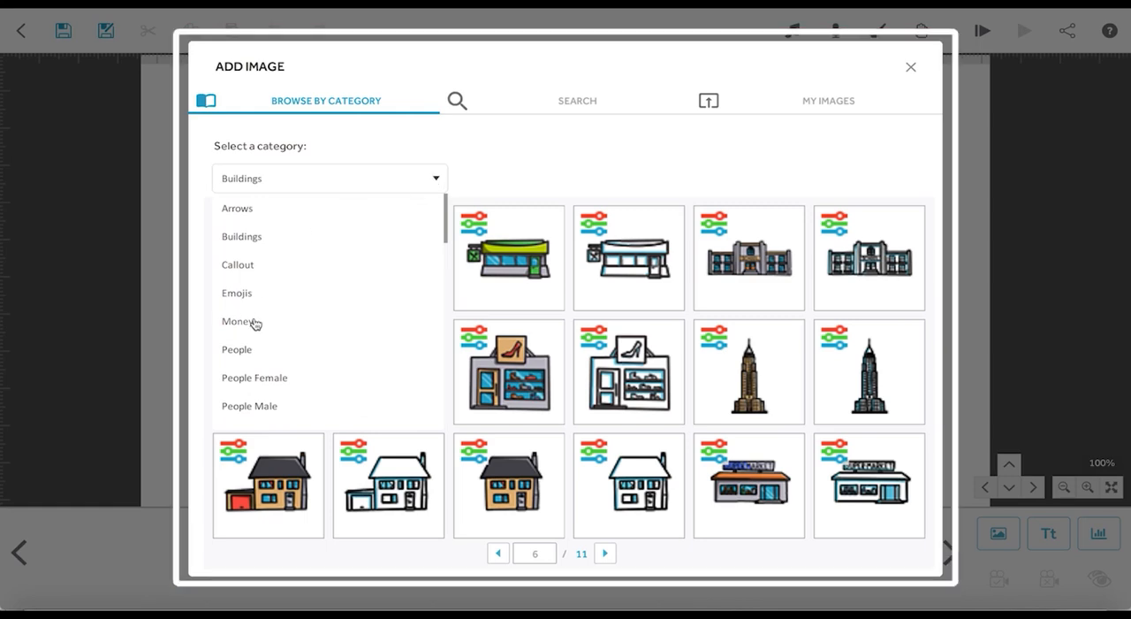
pyautogui.click(253, 322)
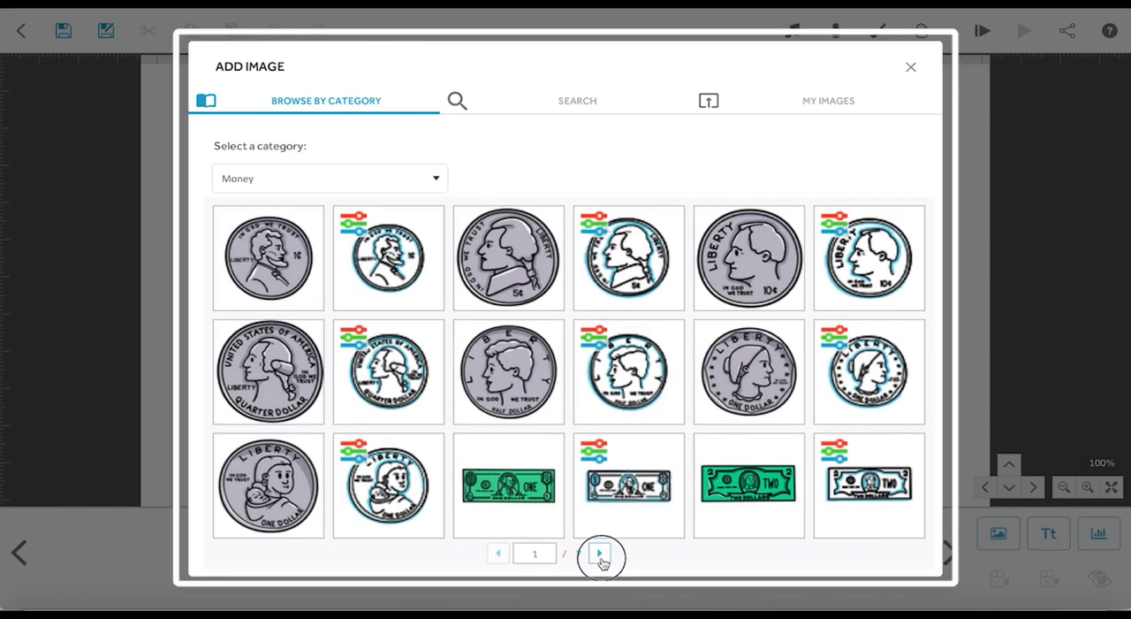
pyautogui.click(601, 554)
pyautogui.click(600, 553)
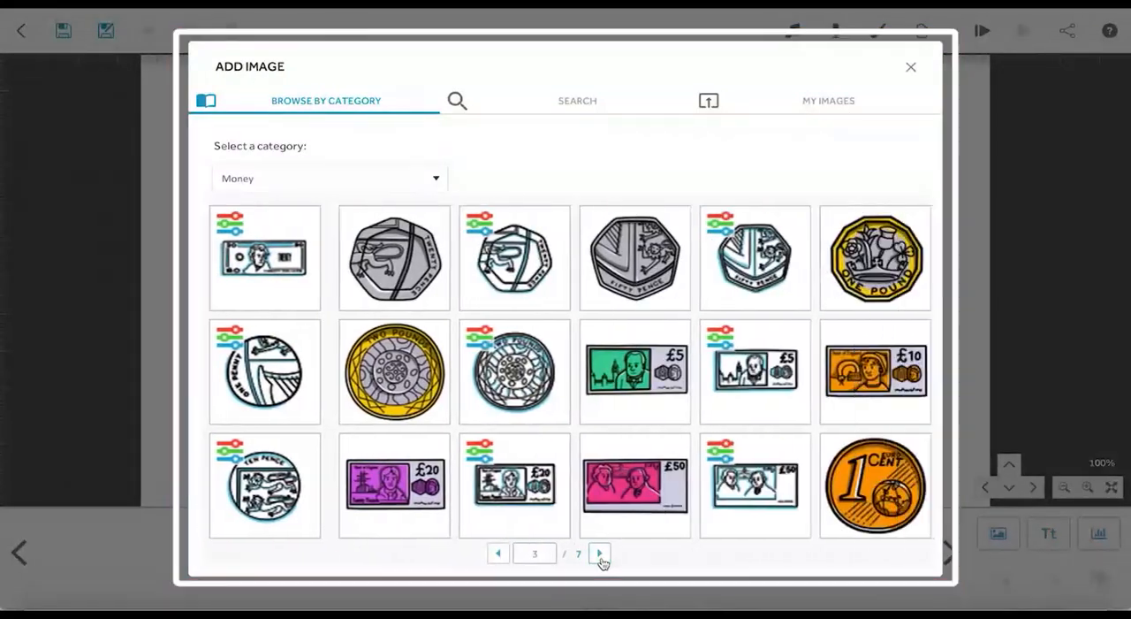
pyautogui.click(600, 553)
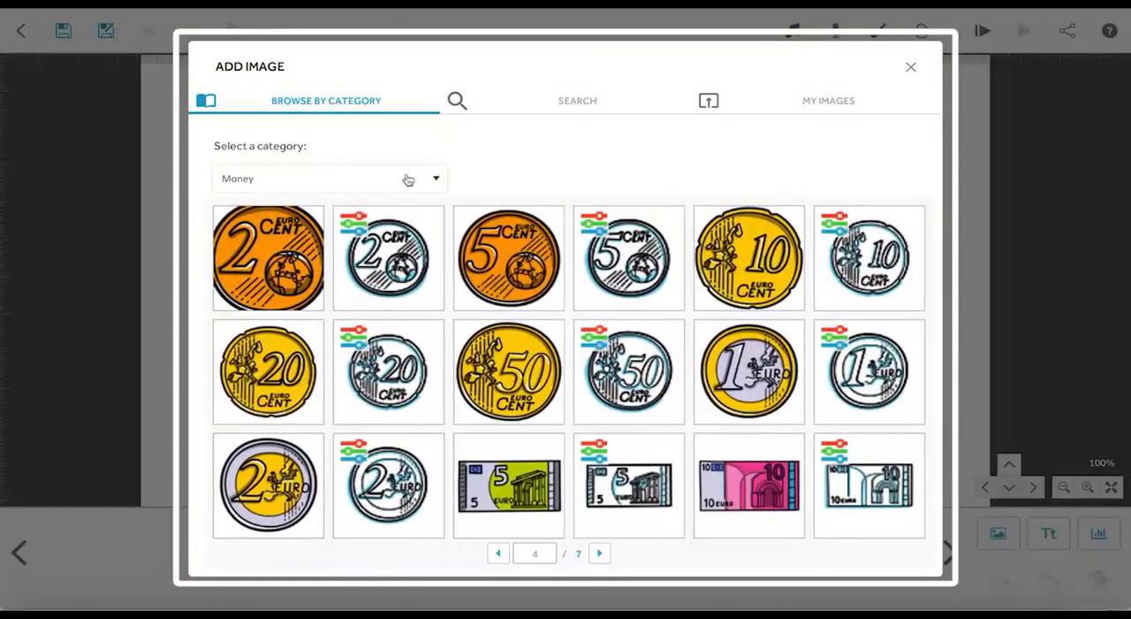
# Switch the image category to People and browse its characters through page 6
pyautogui.click(408, 180)
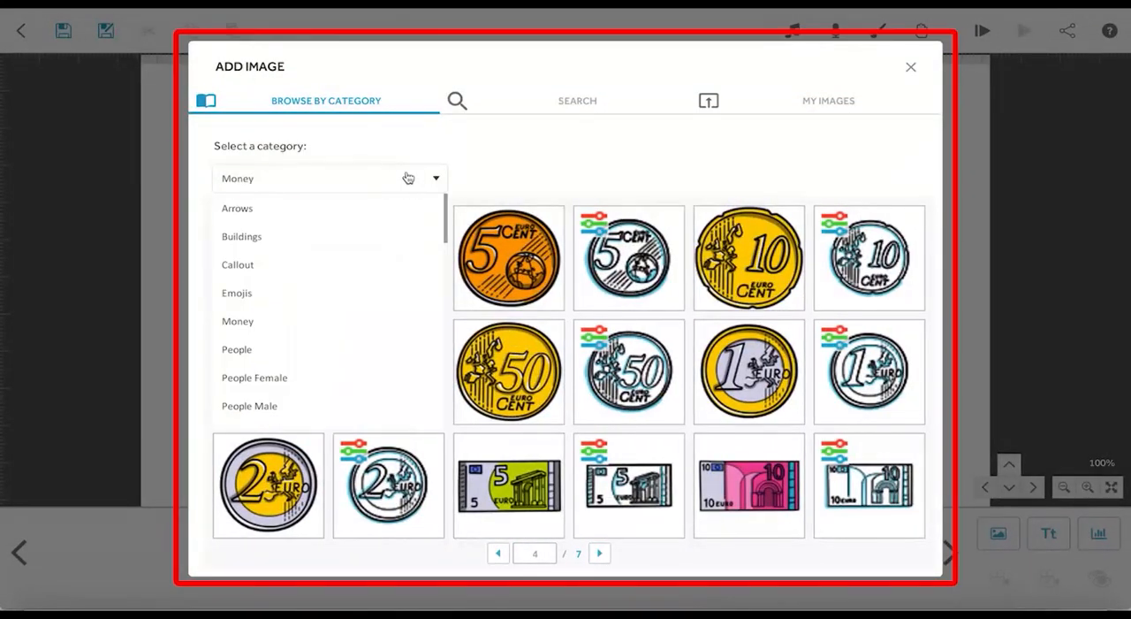
pyautogui.click(237, 350)
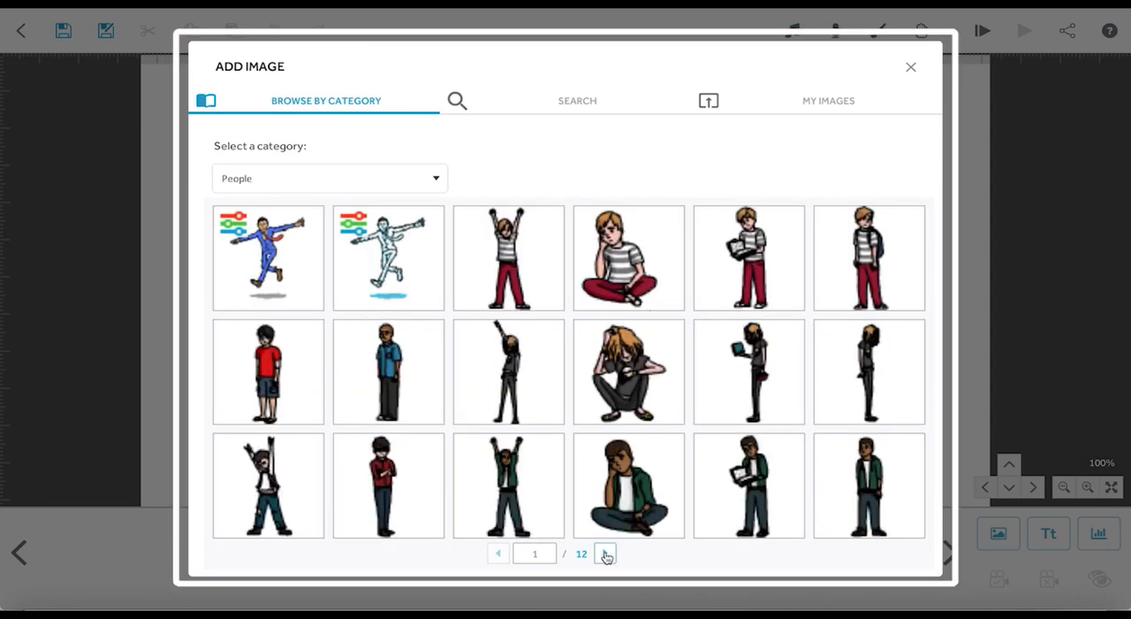
pyautogui.click(606, 554)
pyautogui.click(605, 554)
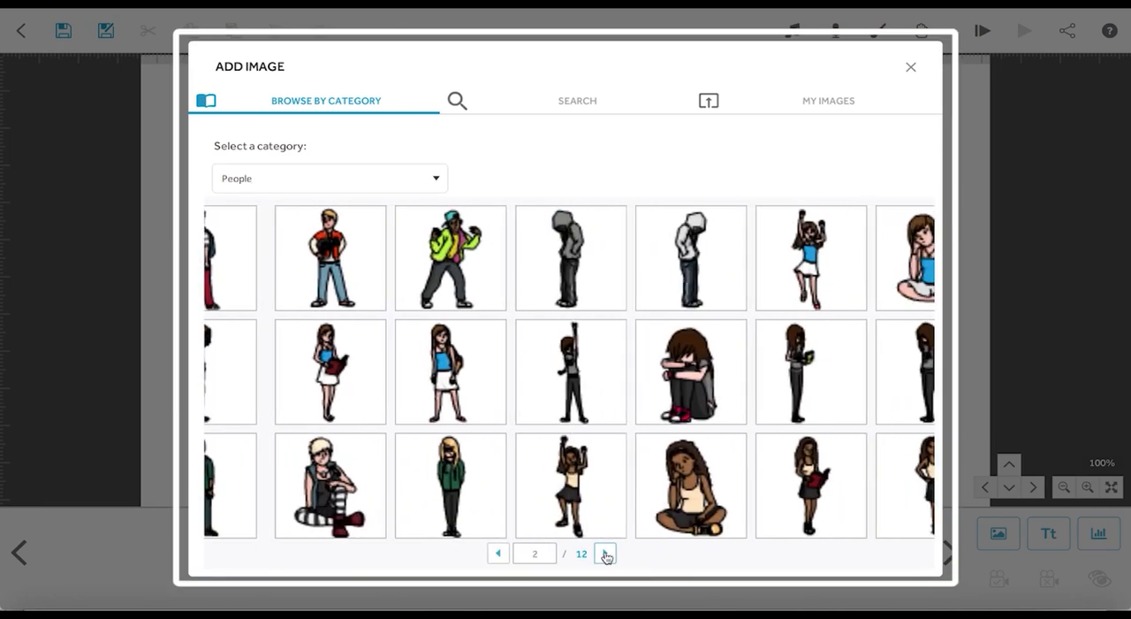
pyautogui.click(606, 554)
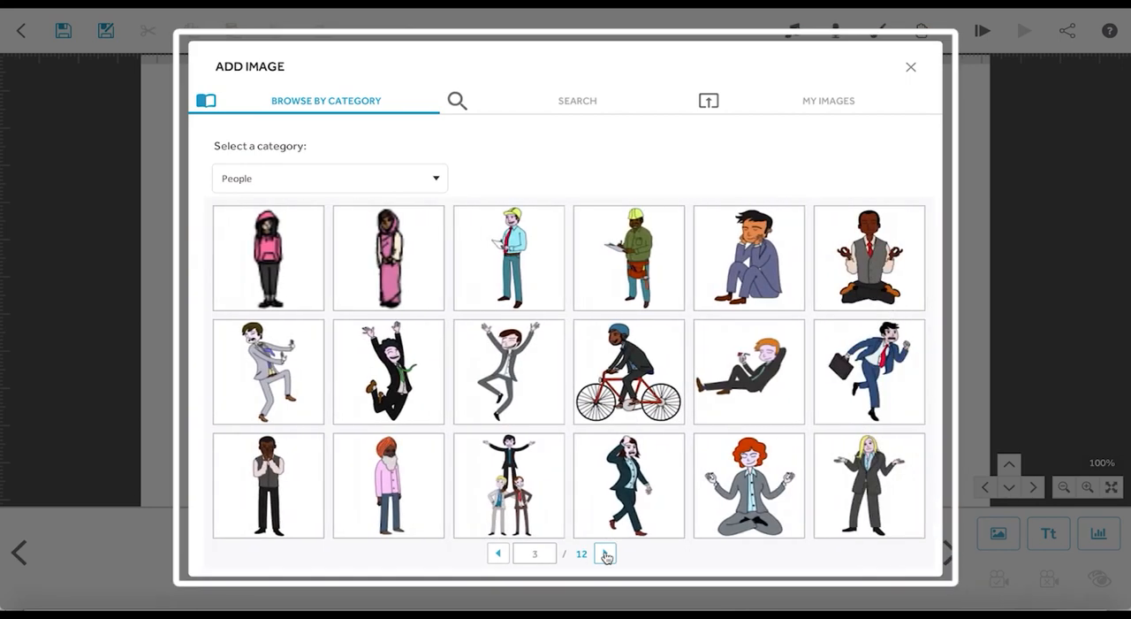
pyautogui.click(605, 555)
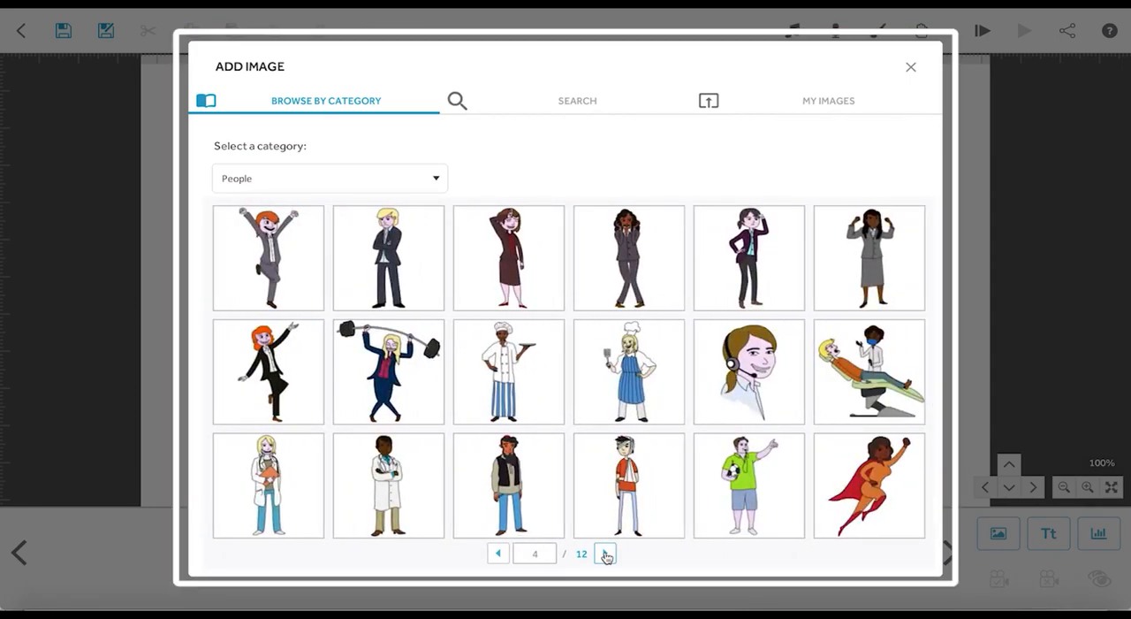
pyautogui.click(606, 554)
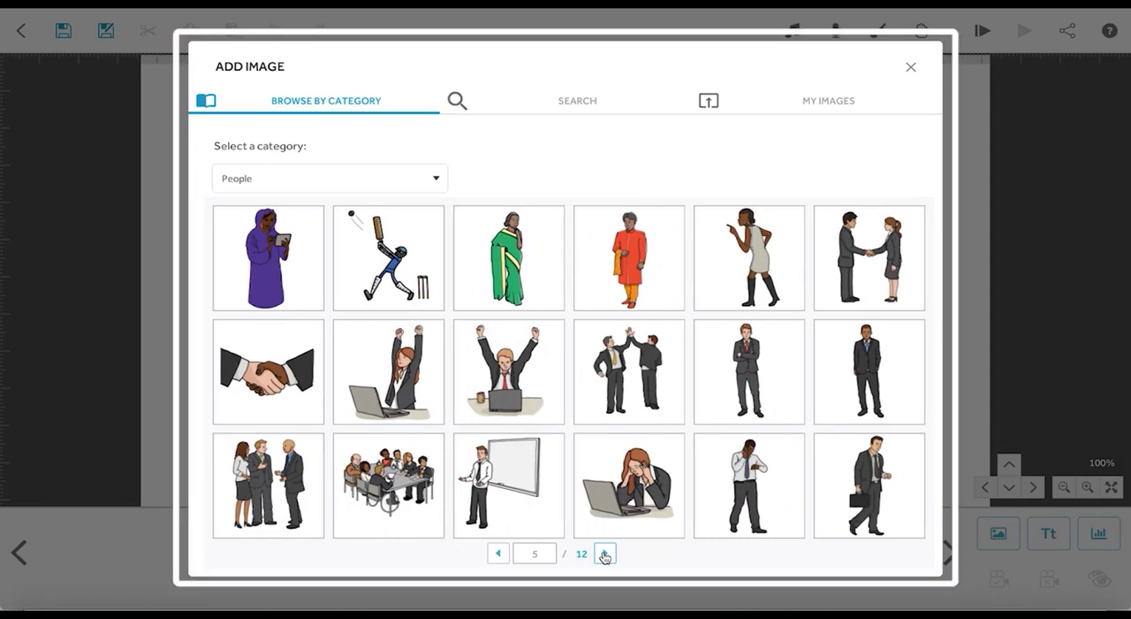
pyautogui.click(605, 554)
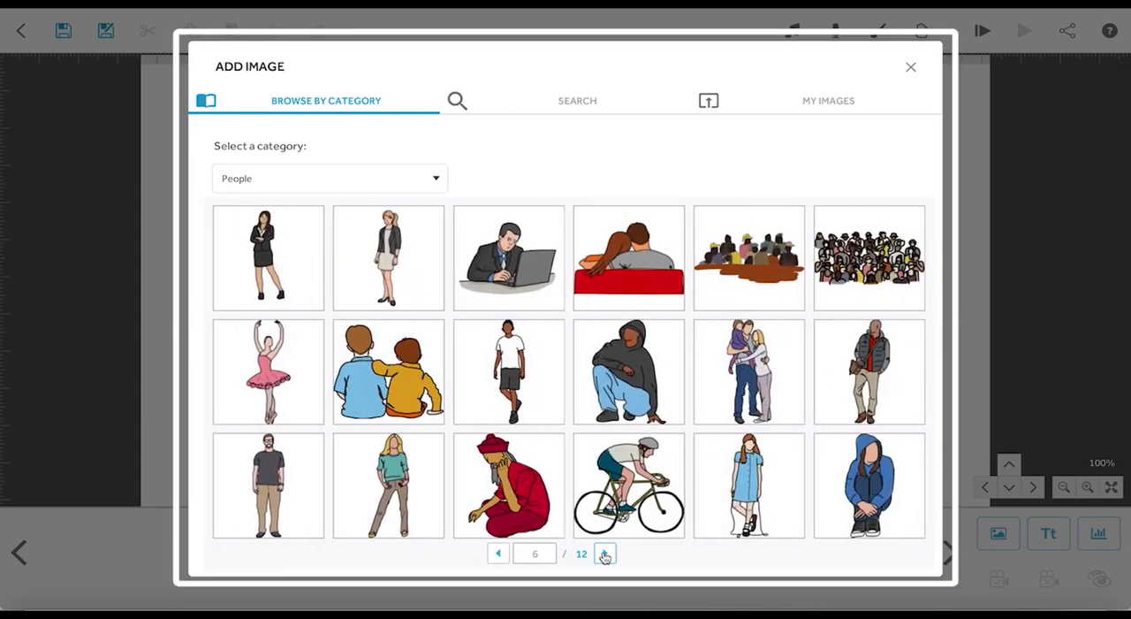
# Look further down the list of image categories and display the Vehicles images
pyautogui.click(356, 183)
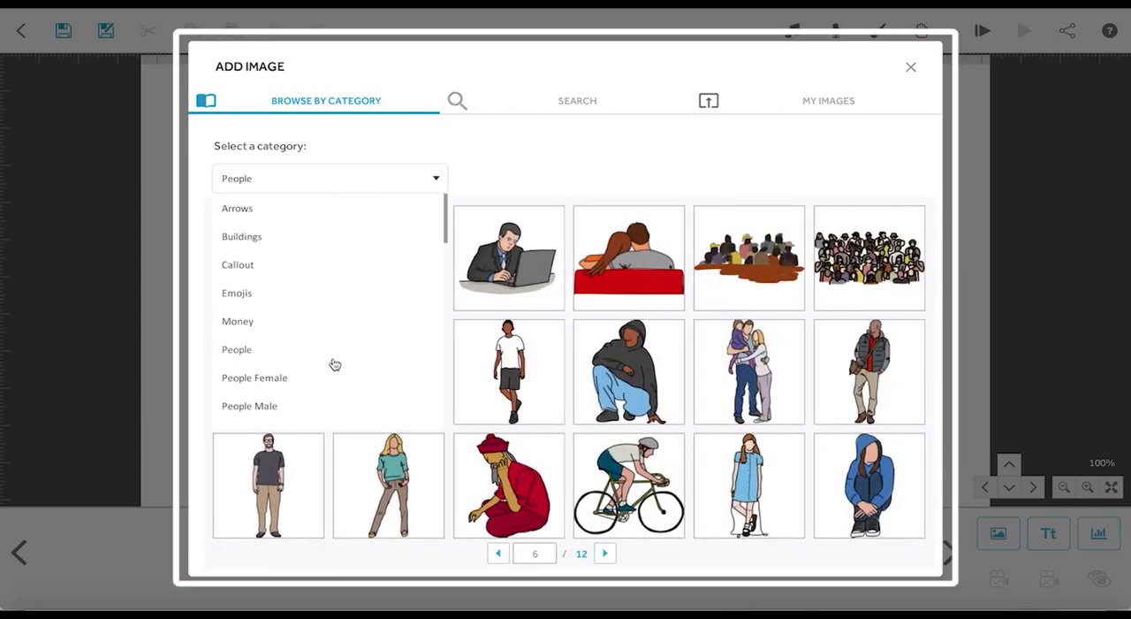
pyautogui.scroll(-1, 335, 364)
pyautogui.scroll(-2, 335, 364)
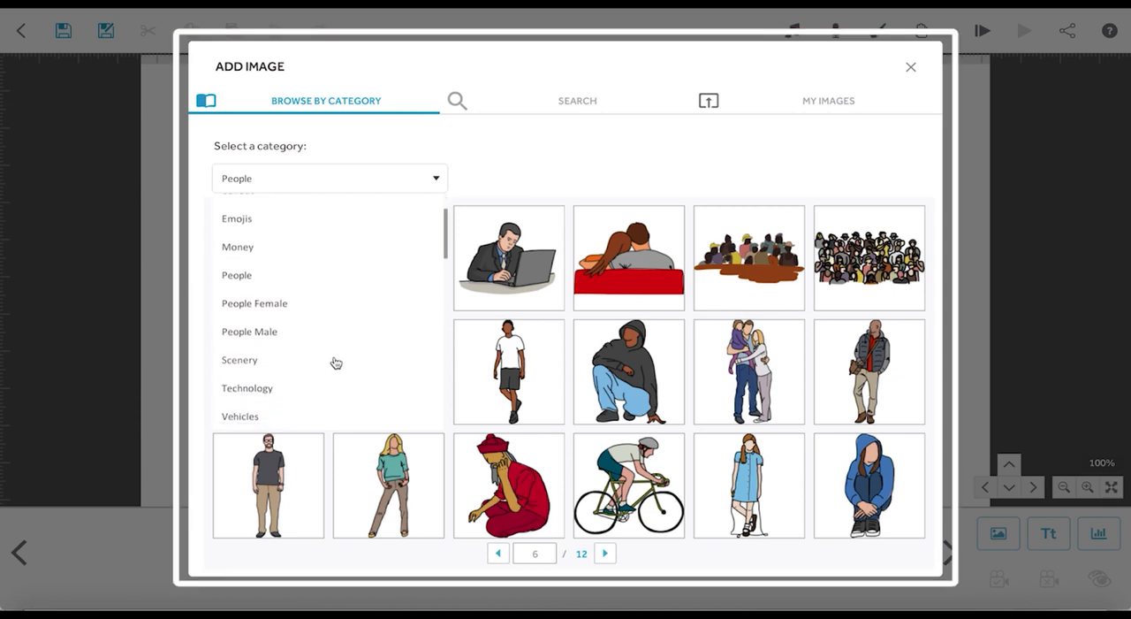
pyautogui.scroll(-1, 335, 364)
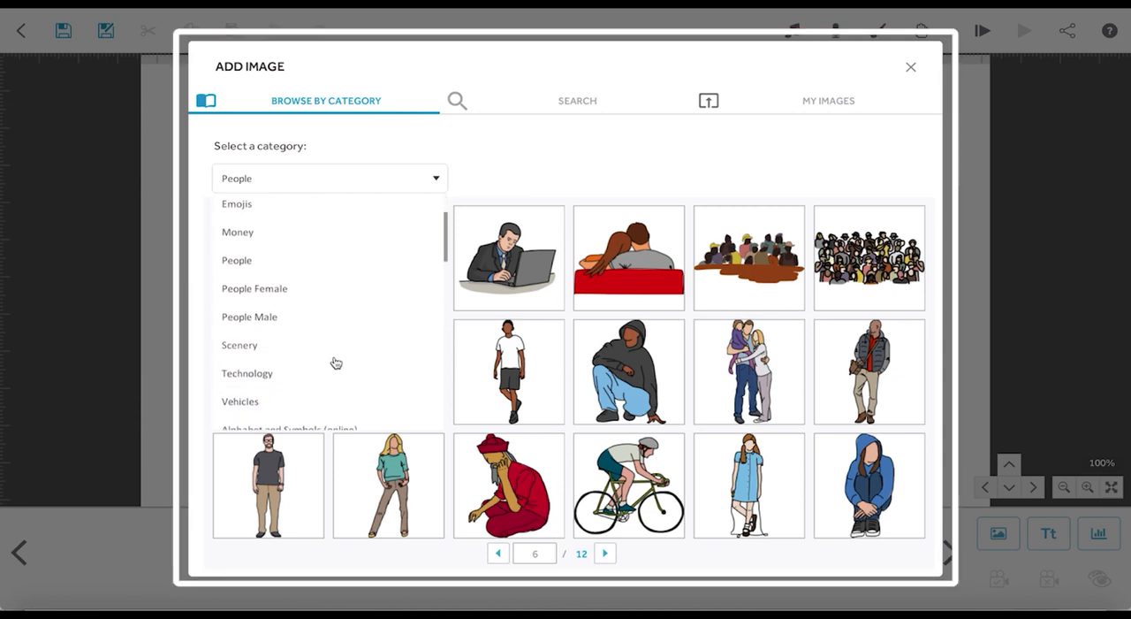
pyautogui.click(242, 395)
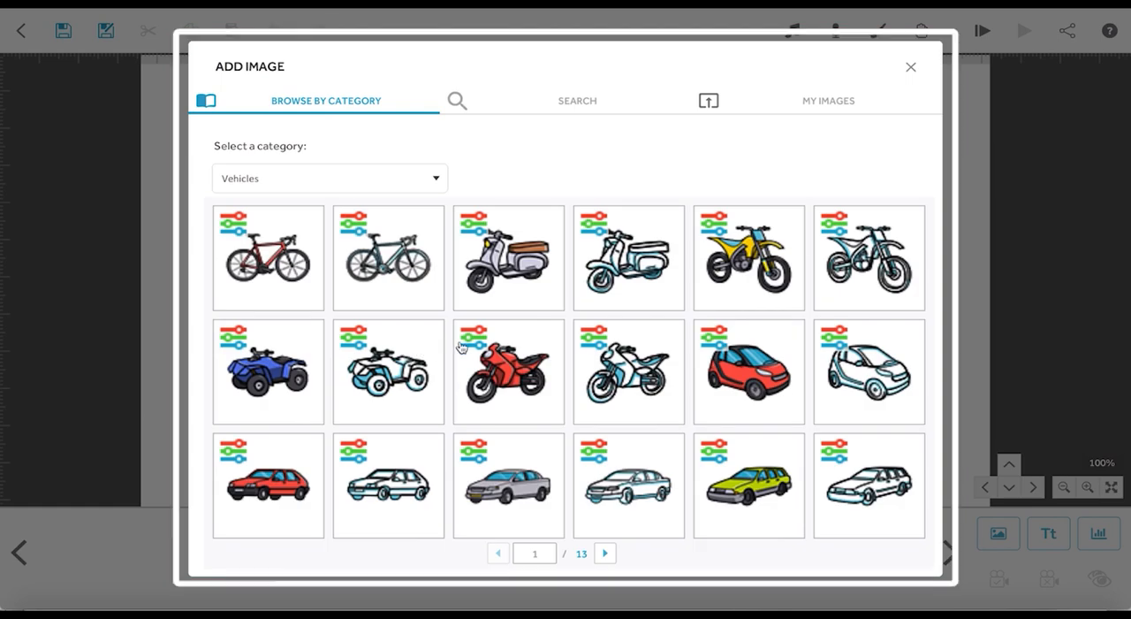
# Change the image category to Technology and view its first page
pyautogui.click(371, 188)
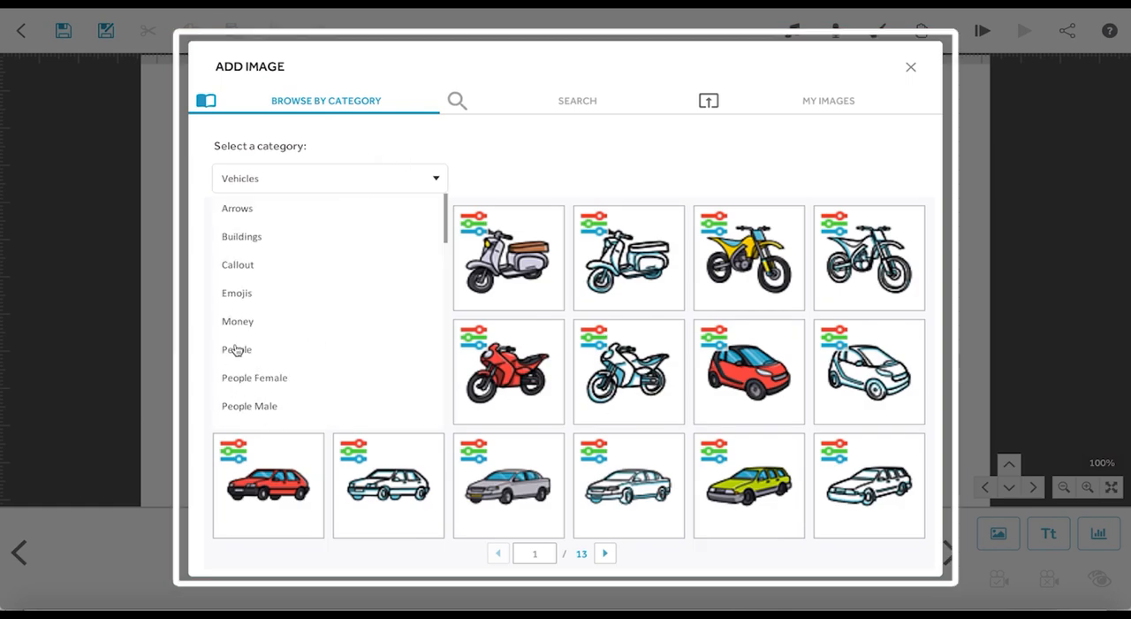
pyautogui.scroll(-2, 255, 345)
pyautogui.scroll(-1, 254, 345)
pyautogui.click(265, 386)
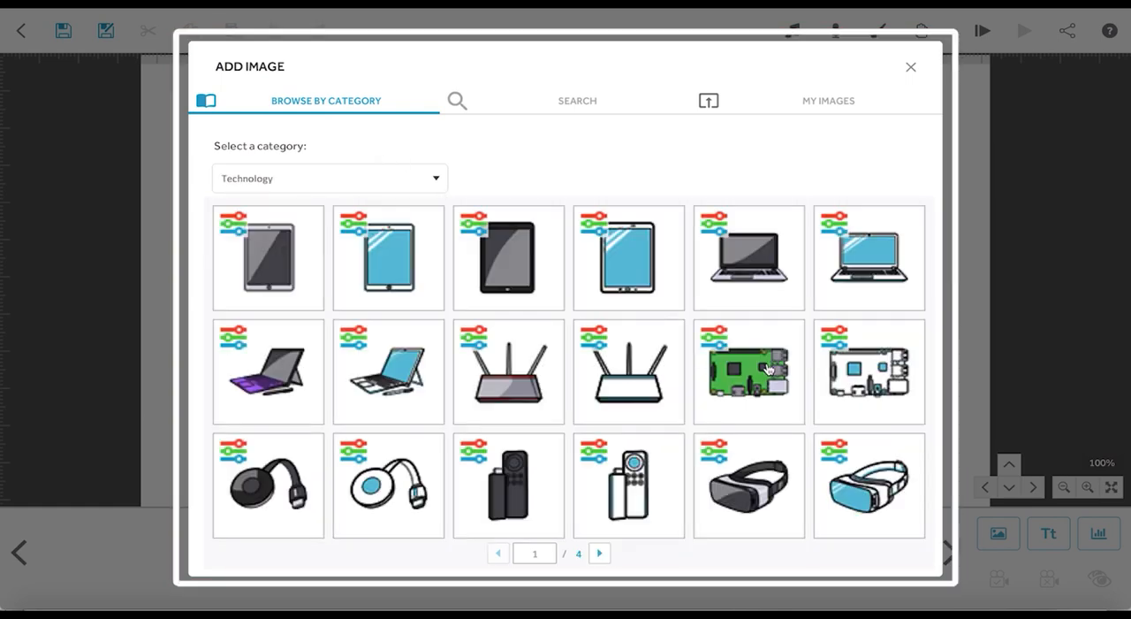
# Change the image category to Scenery and browse its images as far as page 4
pyautogui.click(333, 194)
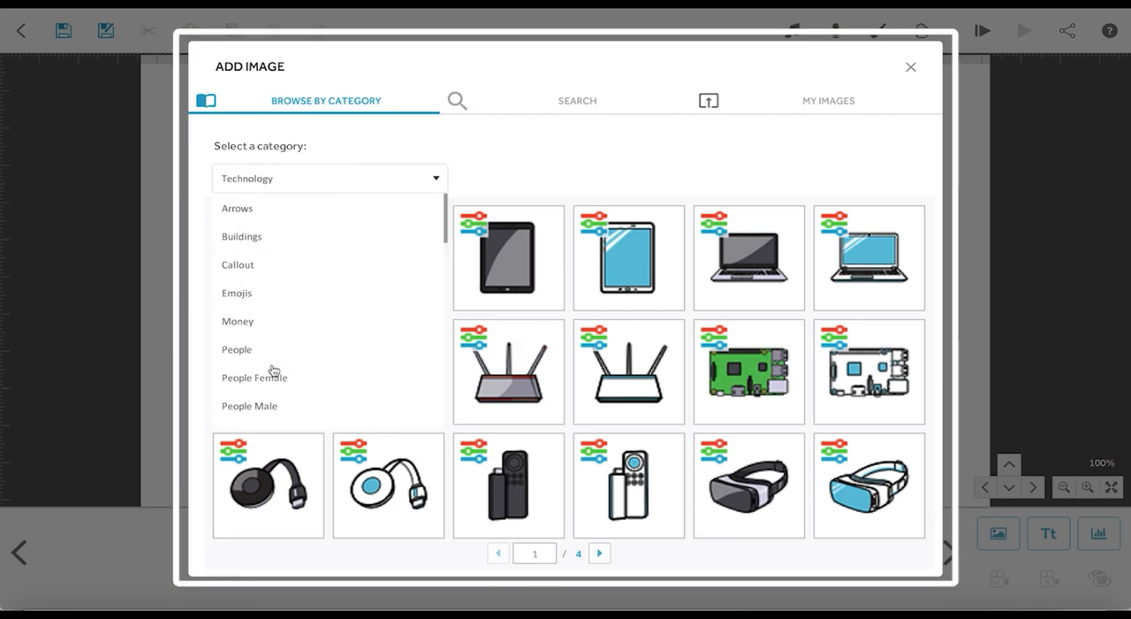
pyautogui.scroll(-2, 270, 368)
pyautogui.click(265, 396)
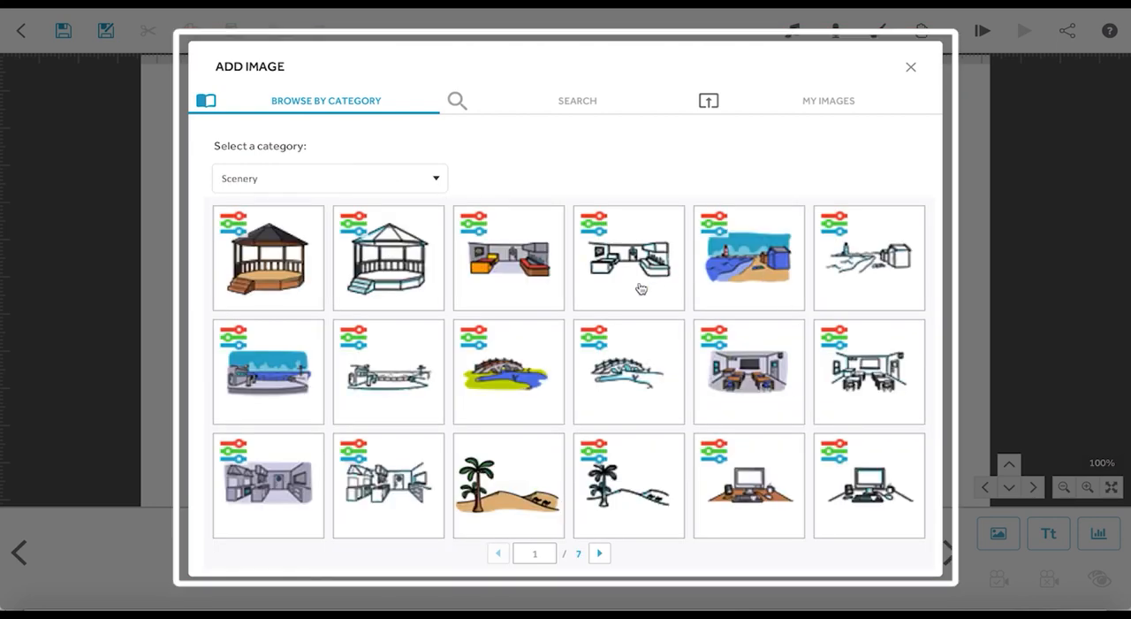
pyautogui.hscroll(20, 714, 418)
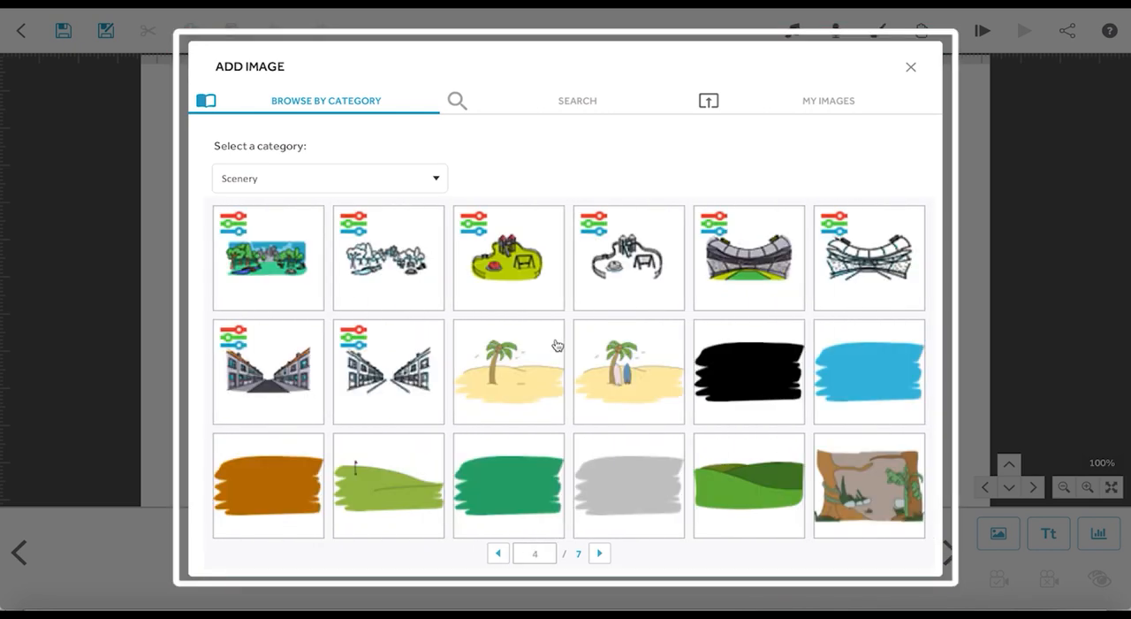
# Look through the list of image categories, from the built-in ones down to the online ones
pyautogui.click(390, 179)
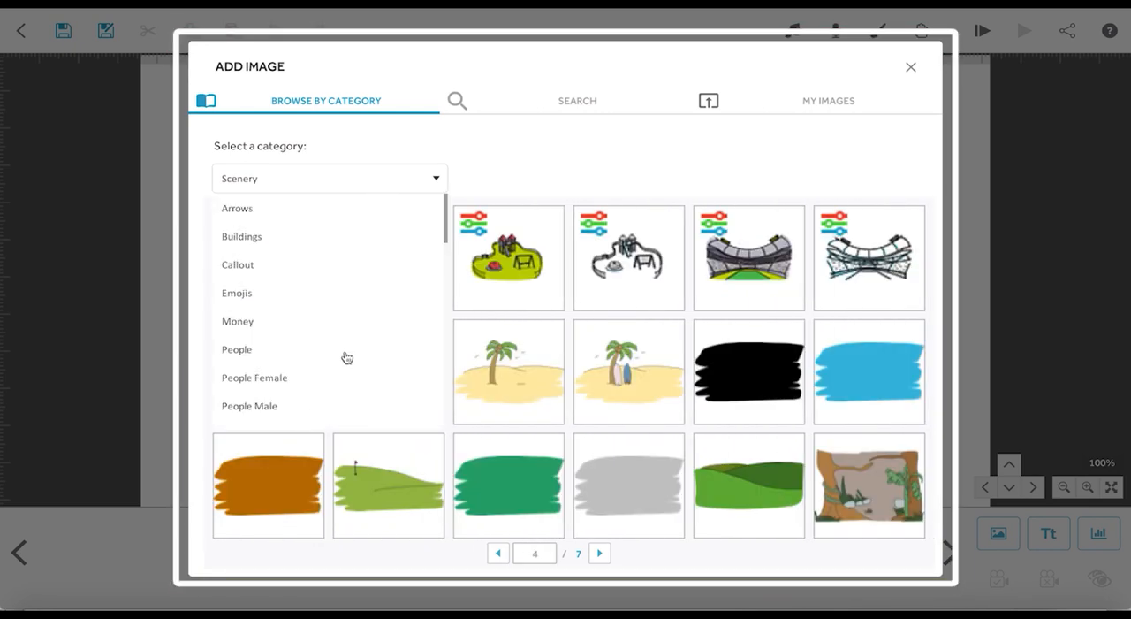
pyautogui.scroll(-2, 345, 354)
pyautogui.scroll(-5, 345, 354)
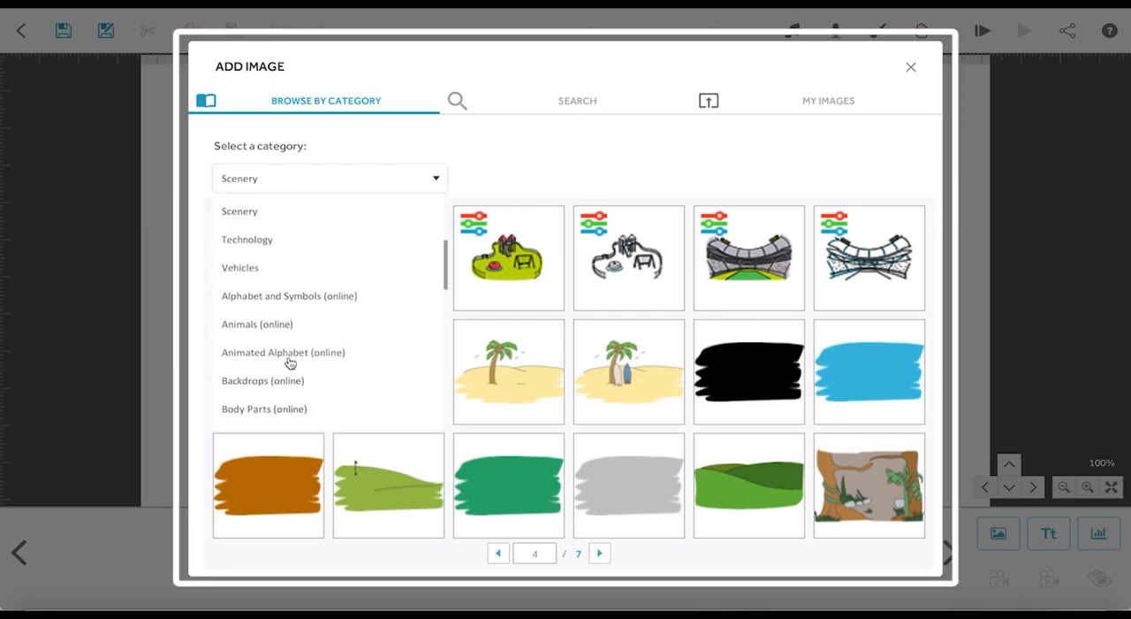
pyautogui.scroll(-2, 290, 363)
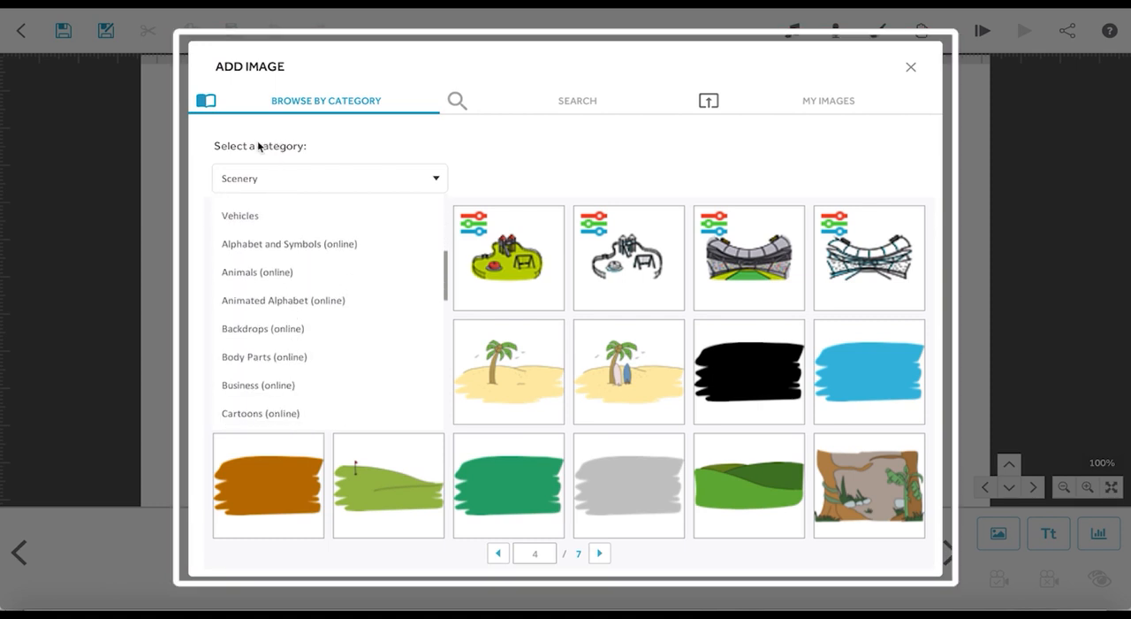
pyautogui.scroll(-4, 321, 347)
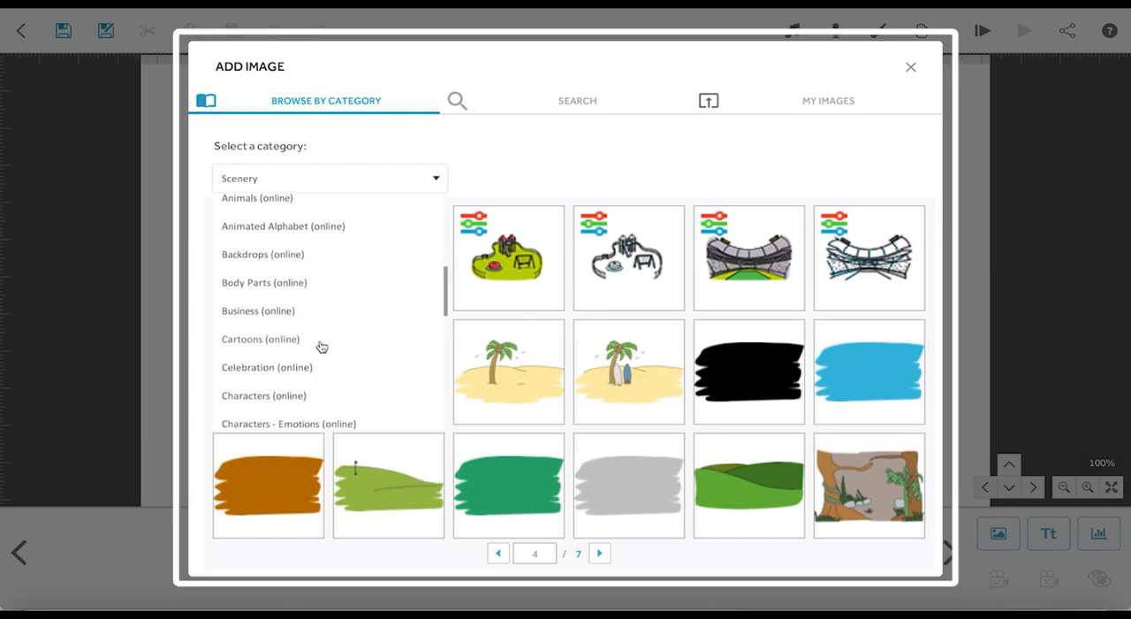
pyautogui.scroll(-3, 321, 347)
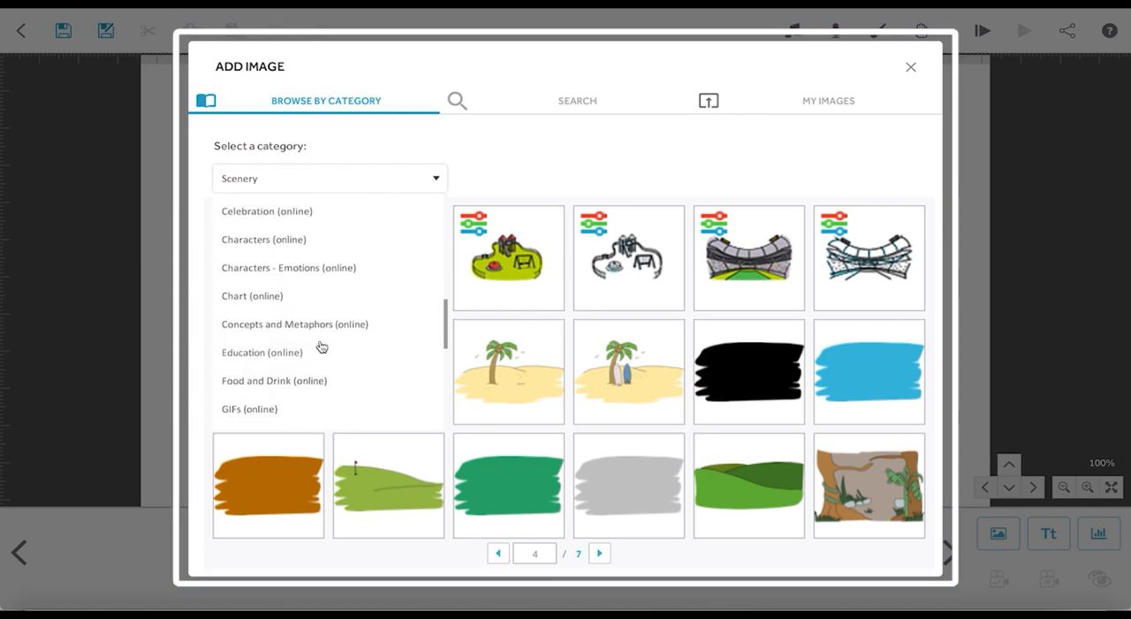
pyautogui.scroll(6, 321, 346)
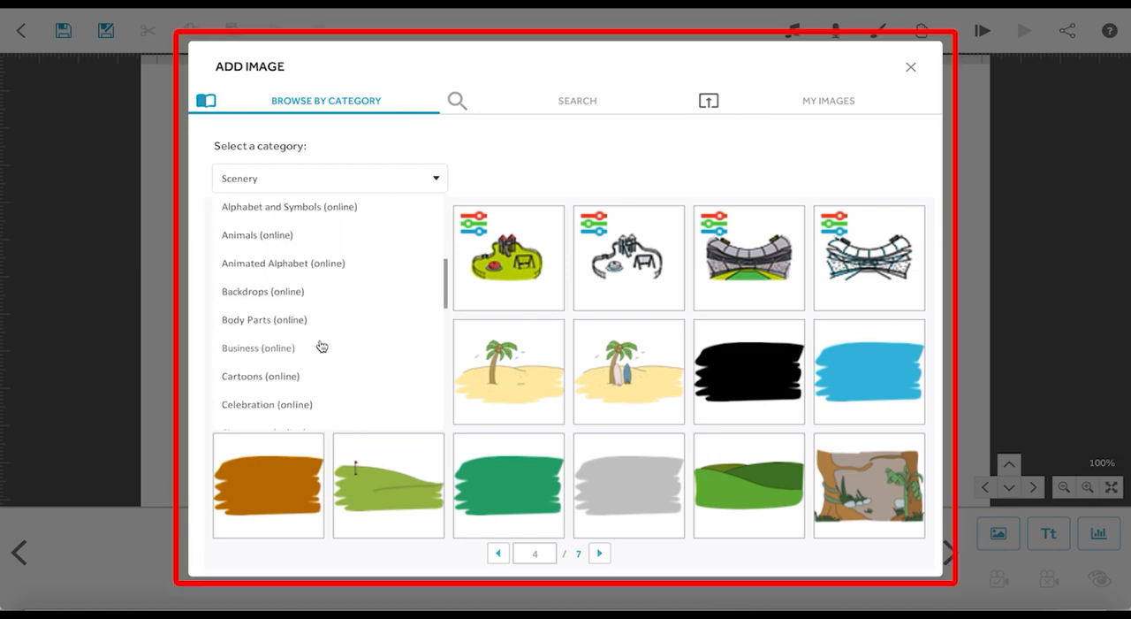
pyautogui.click(298, 179)
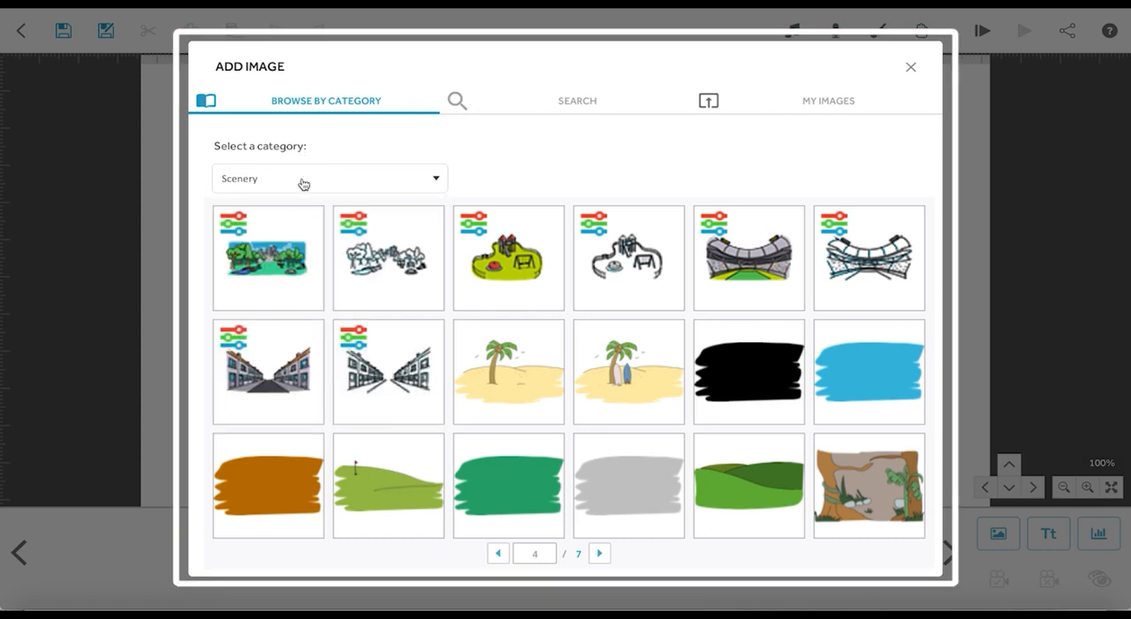
# Change the image category to Healthcare and Medical (online) and browse its images through page 5
pyautogui.click(424, 179)
pyautogui.scroll(-8, 320, 283)
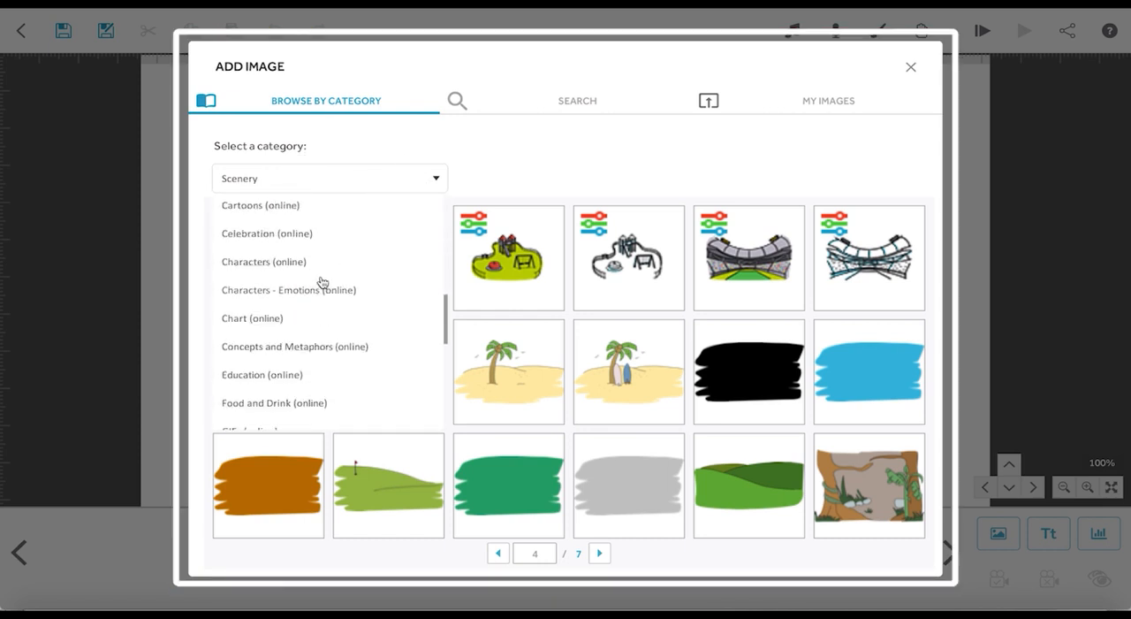
pyautogui.scroll(-4, 322, 283)
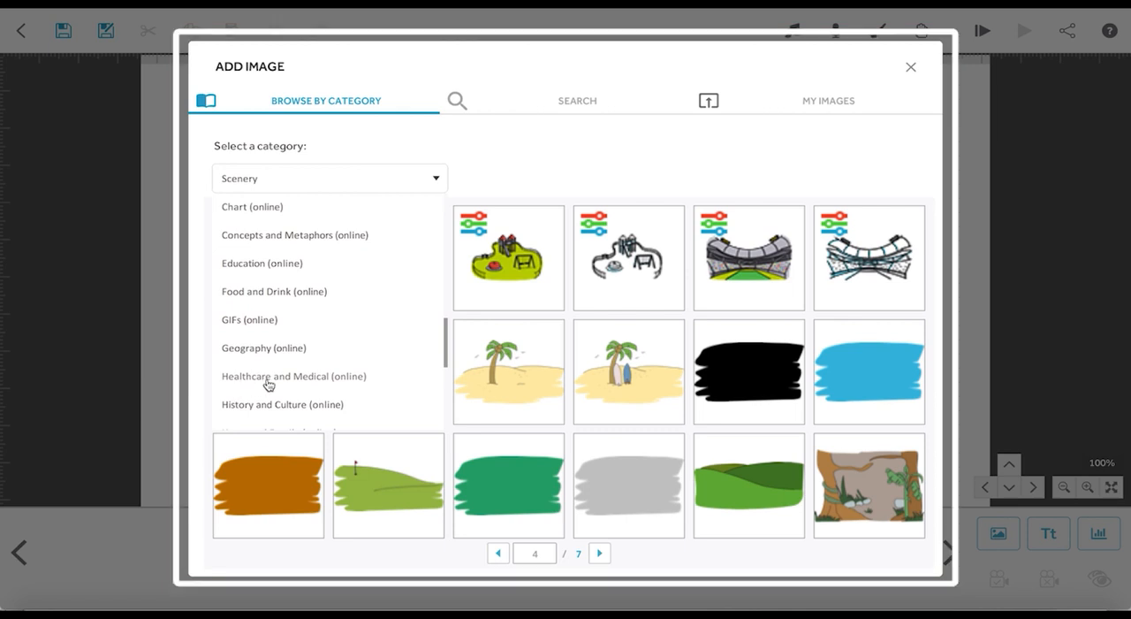
pyautogui.click(287, 378)
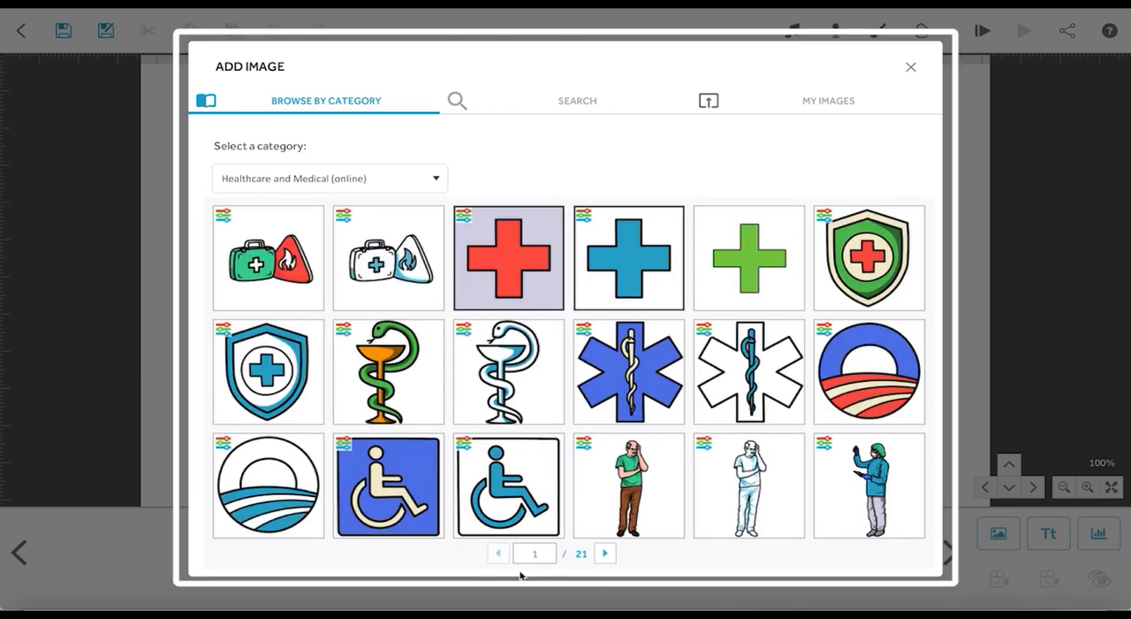
pyautogui.click(607, 554)
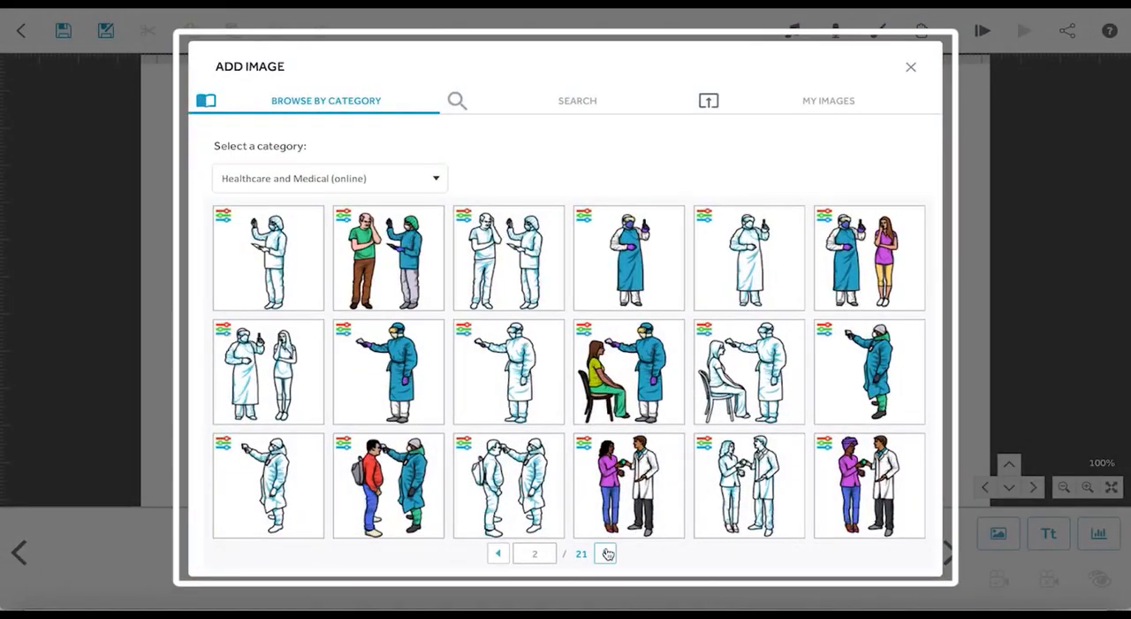
pyautogui.click(607, 554)
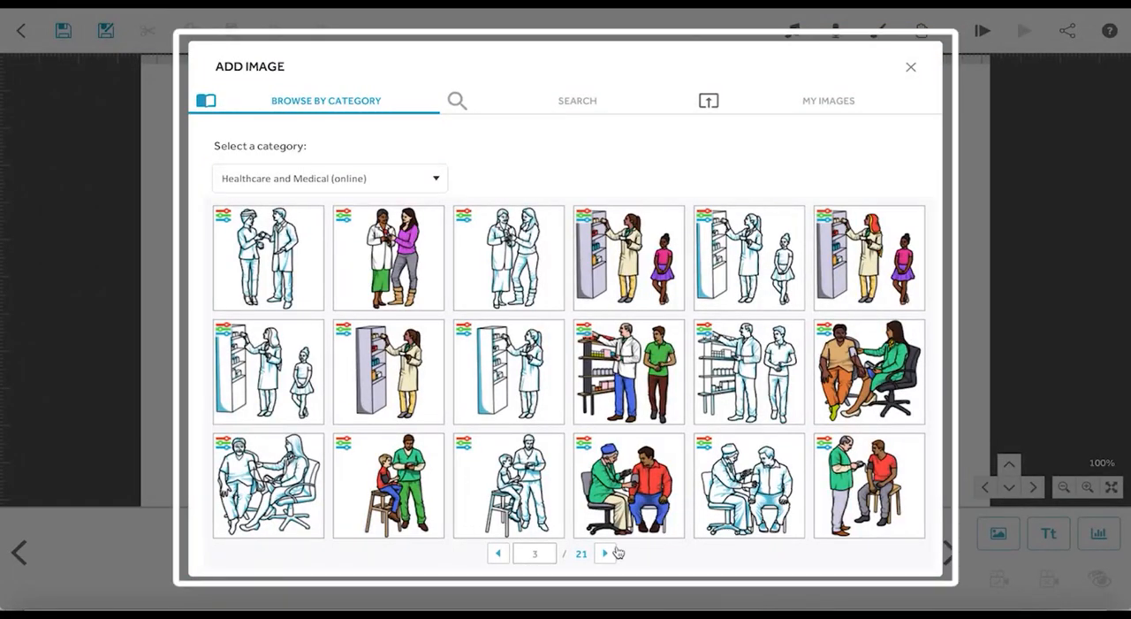
pyautogui.click(608, 553)
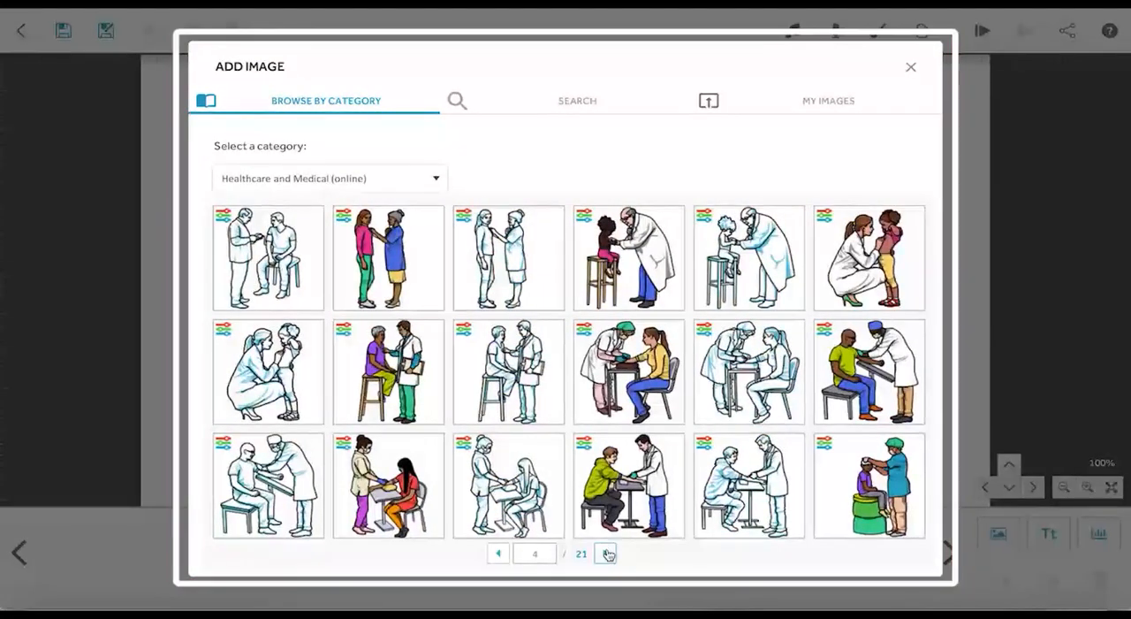
pyautogui.click(608, 553)
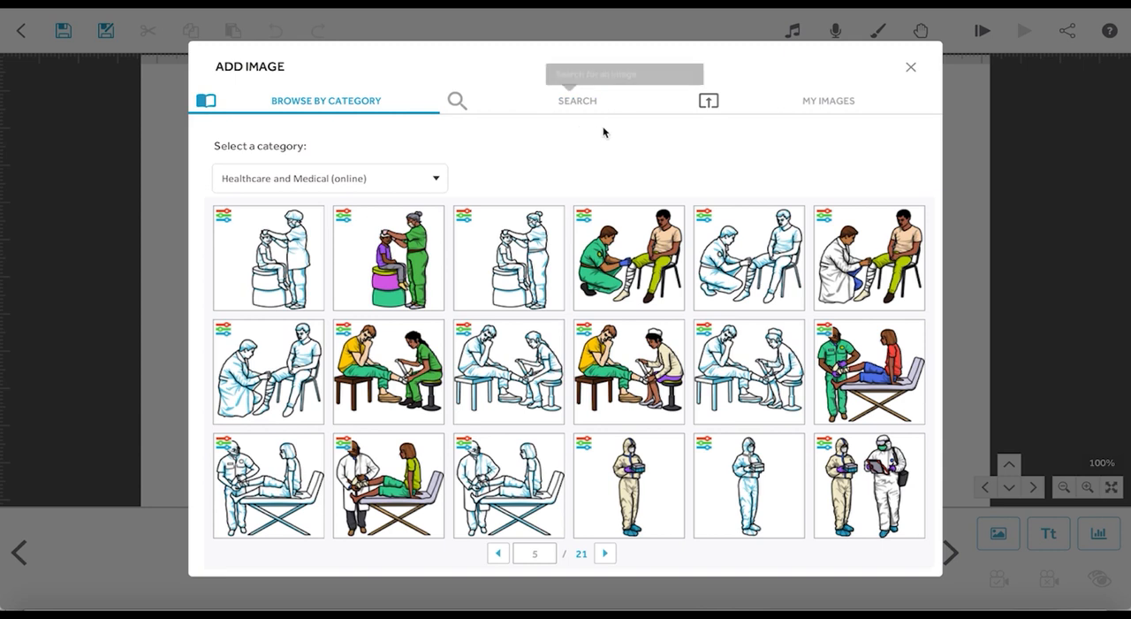
# Search the image library for "car" and browse the results through page 4
pyautogui.click(569, 103)
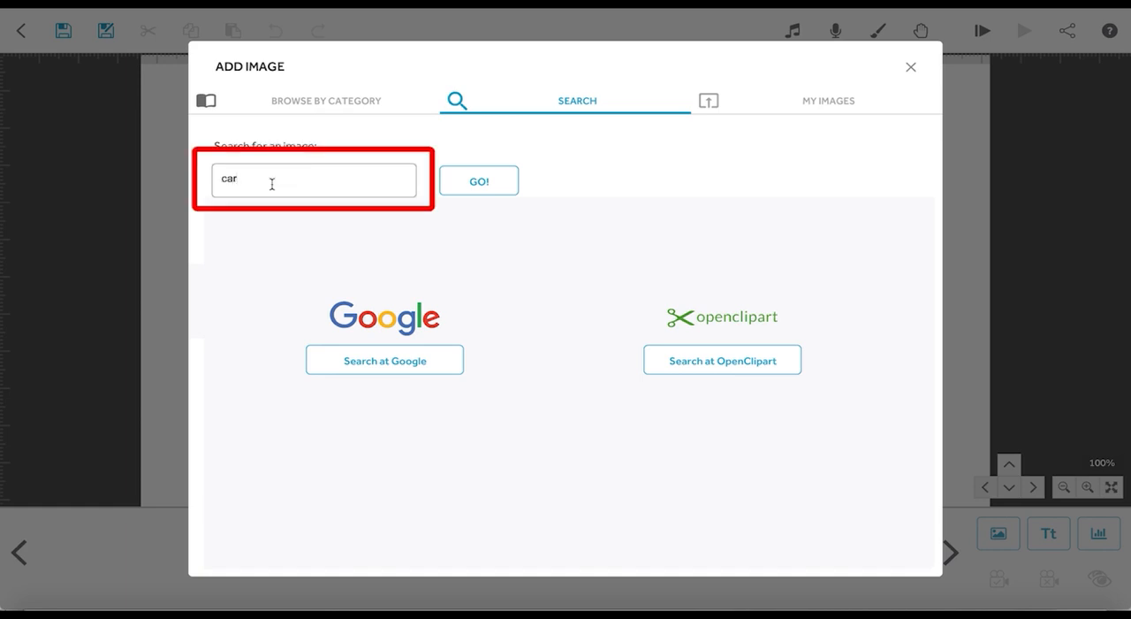
pyautogui.press('Return')
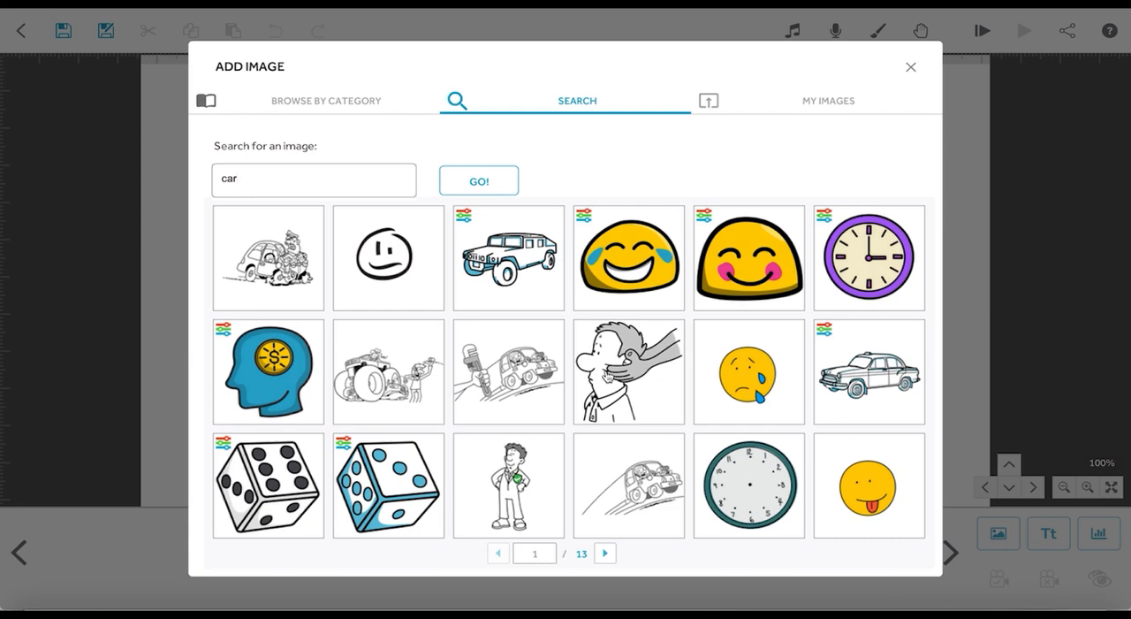
pyautogui.click(605, 553)
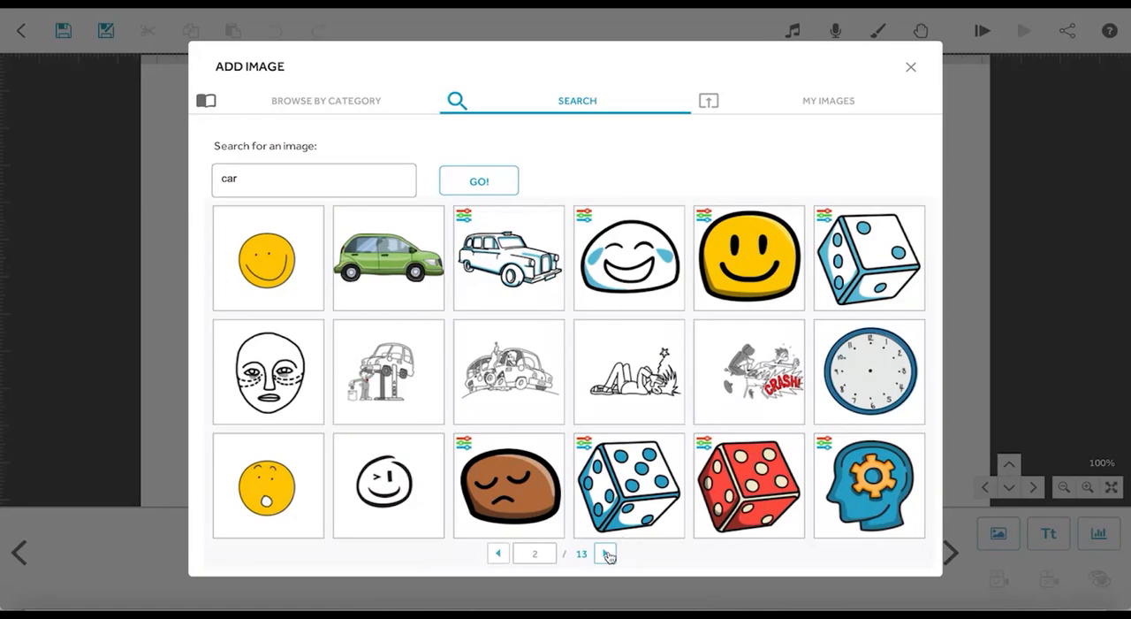
pyautogui.click(605, 553)
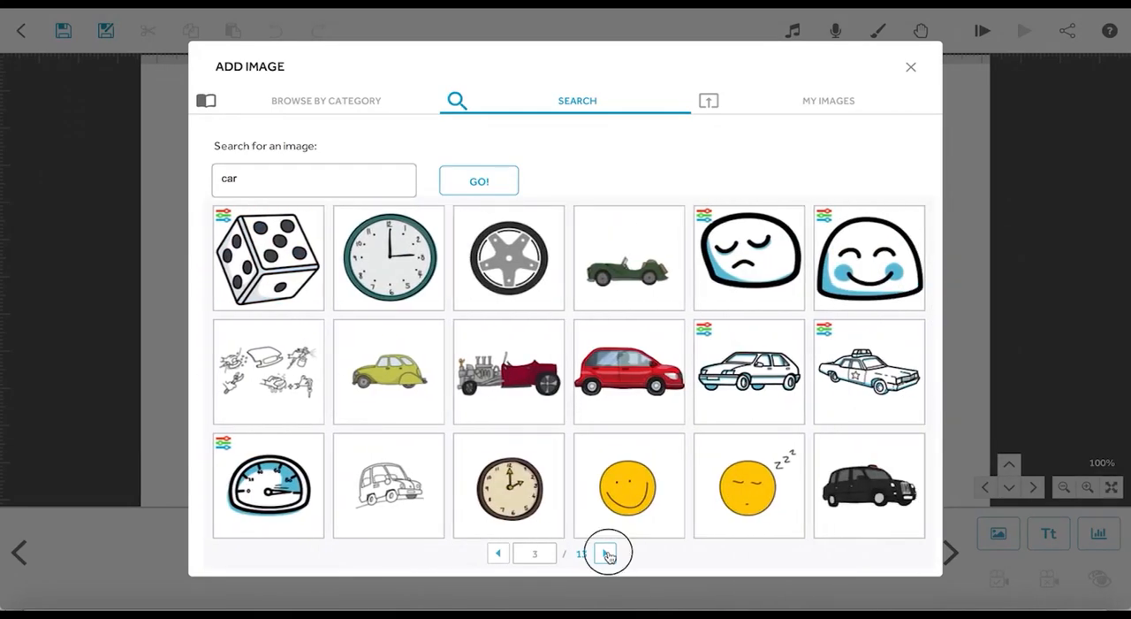
pyautogui.click(606, 553)
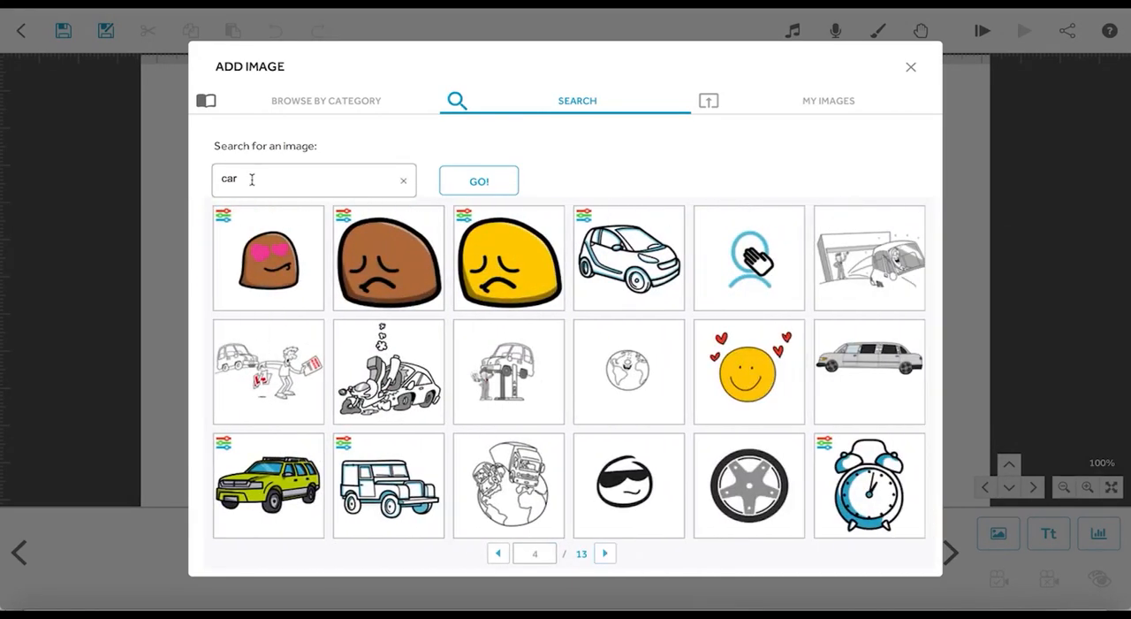
# Search the image library for "digital marketing", followed by a search for "youtube"
pyautogui.moveTo(252, 179); pyautogui.dragTo(210, 180)
pyautogui.press('Return')
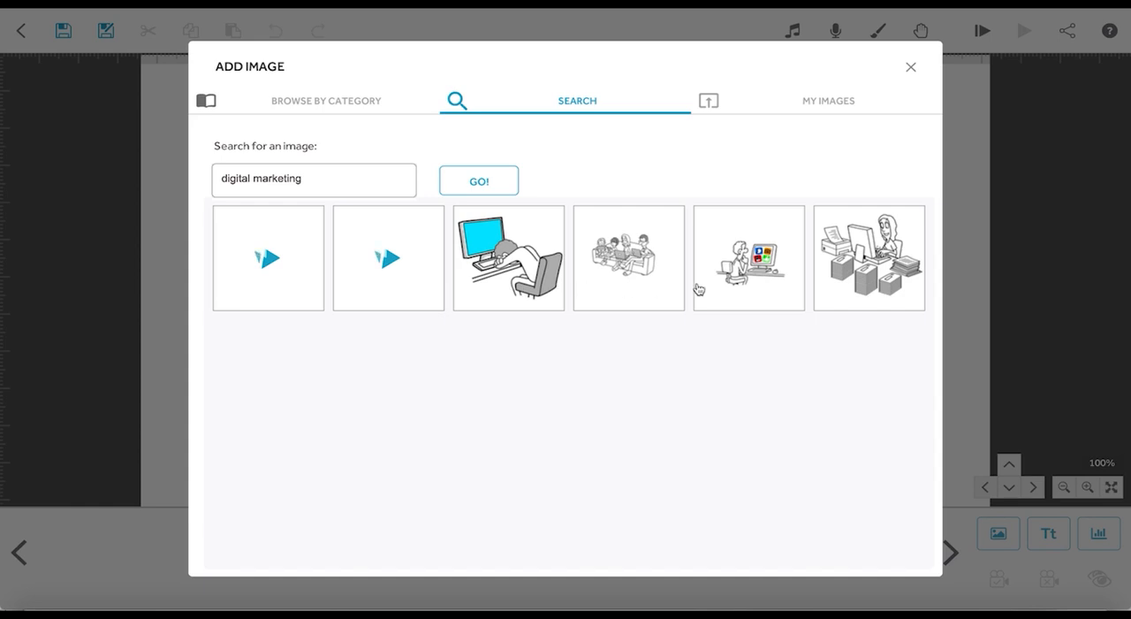
pyautogui.moveTo(309, 174); pyautogui.dragTo(220, 182)
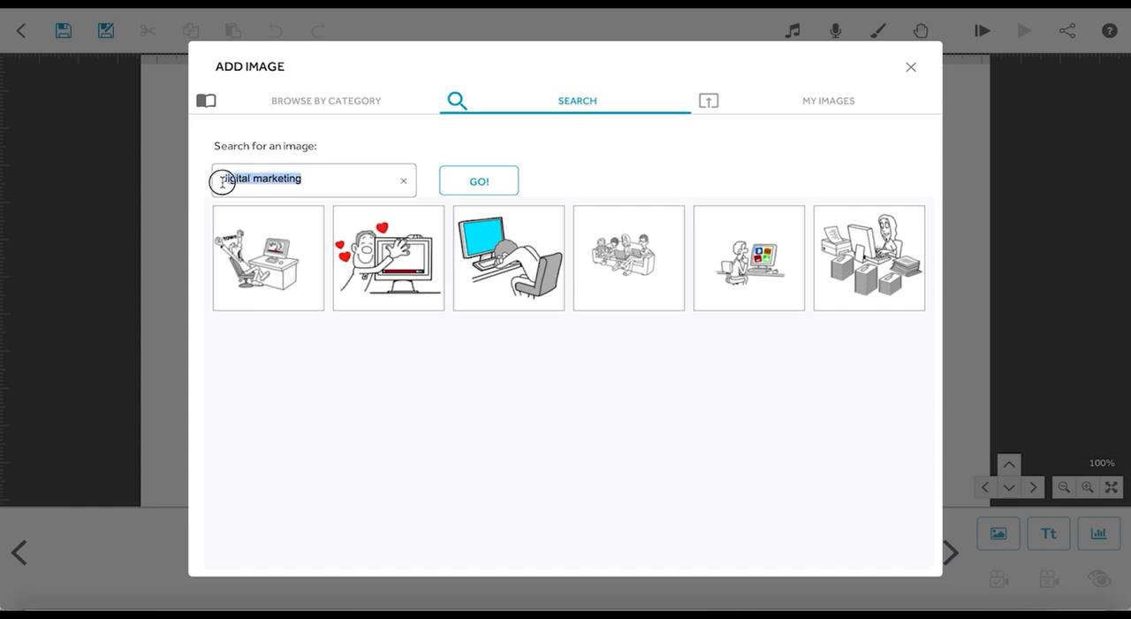
pyautogui.write('youtube')
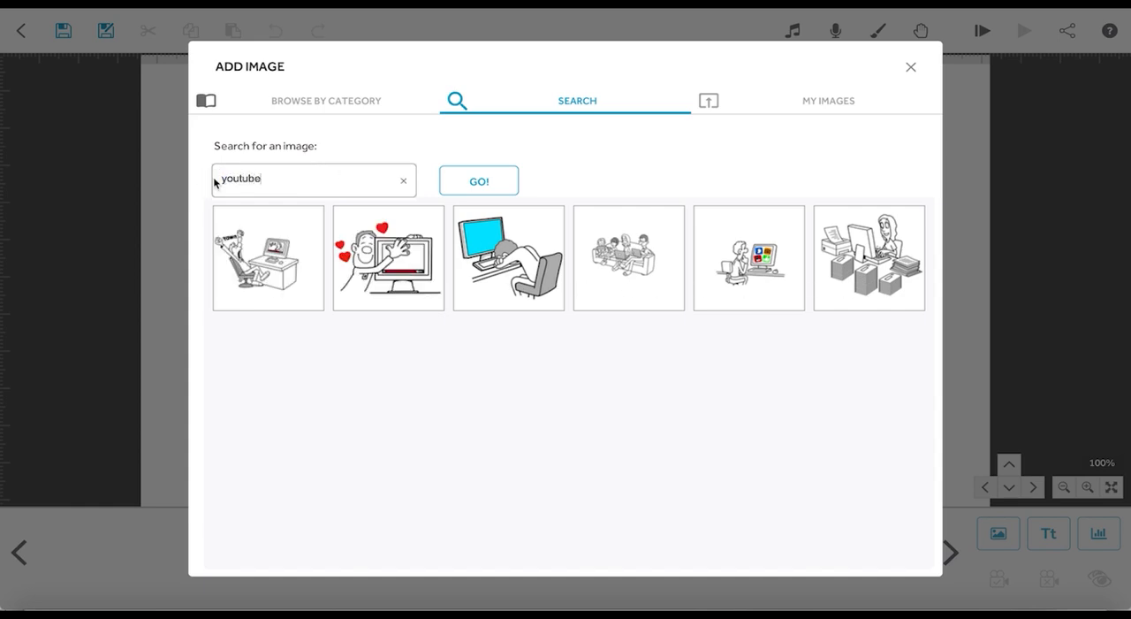
pyautogui.press('Return')
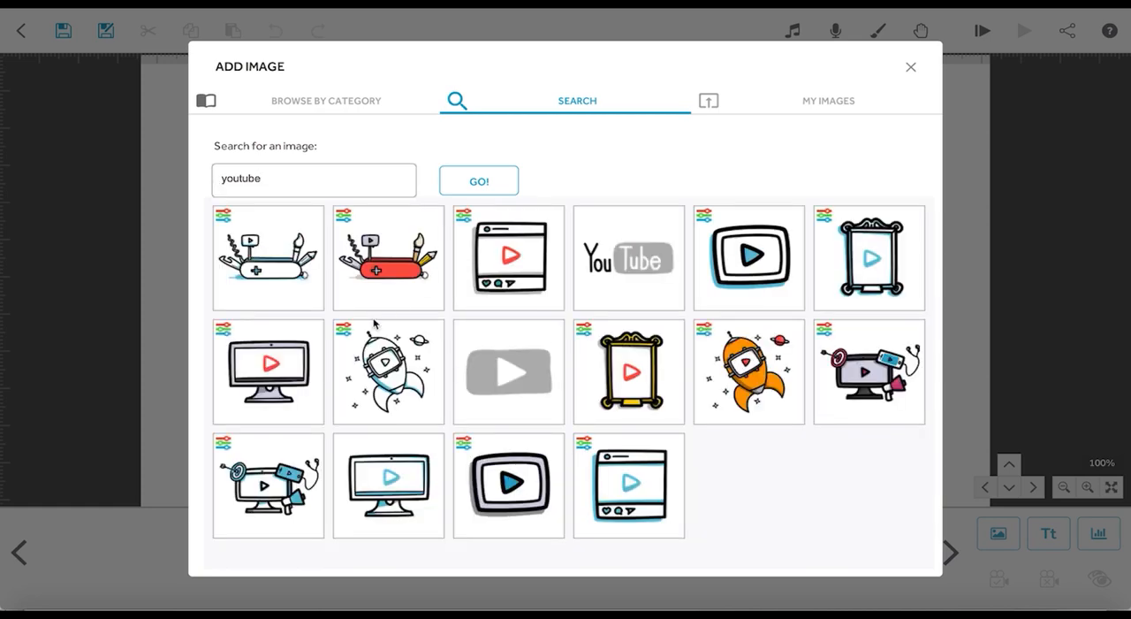
# Replace the image search term with "facebook" and run the search
pyautogui.moveTo(295, 179); pyautogui.dragTo(106, 180)
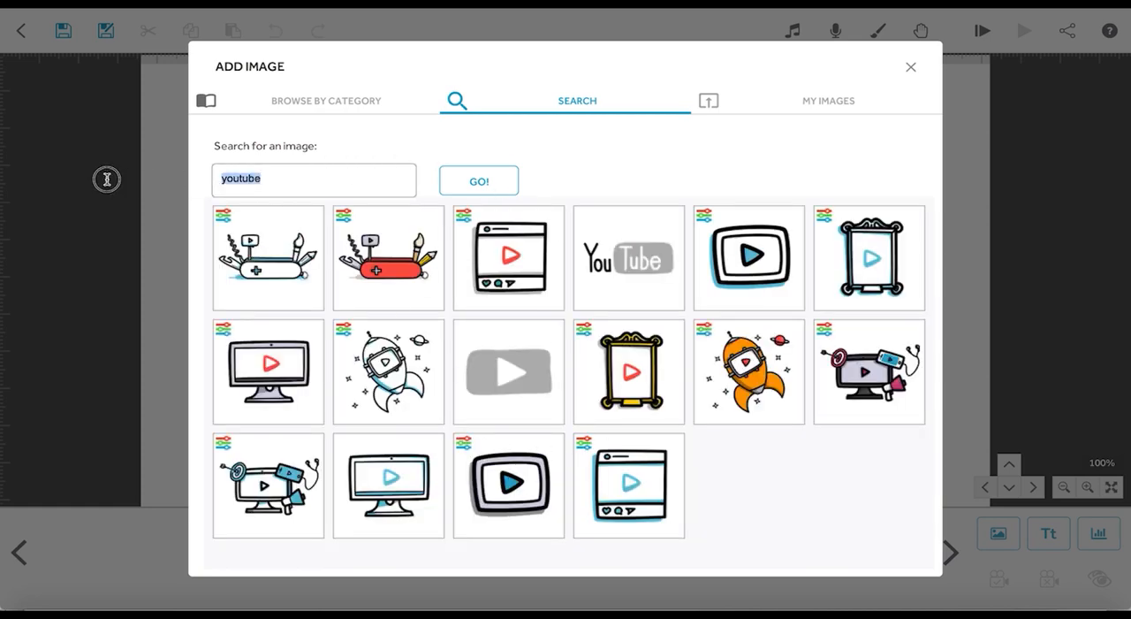
pyautogui.write('faceb')
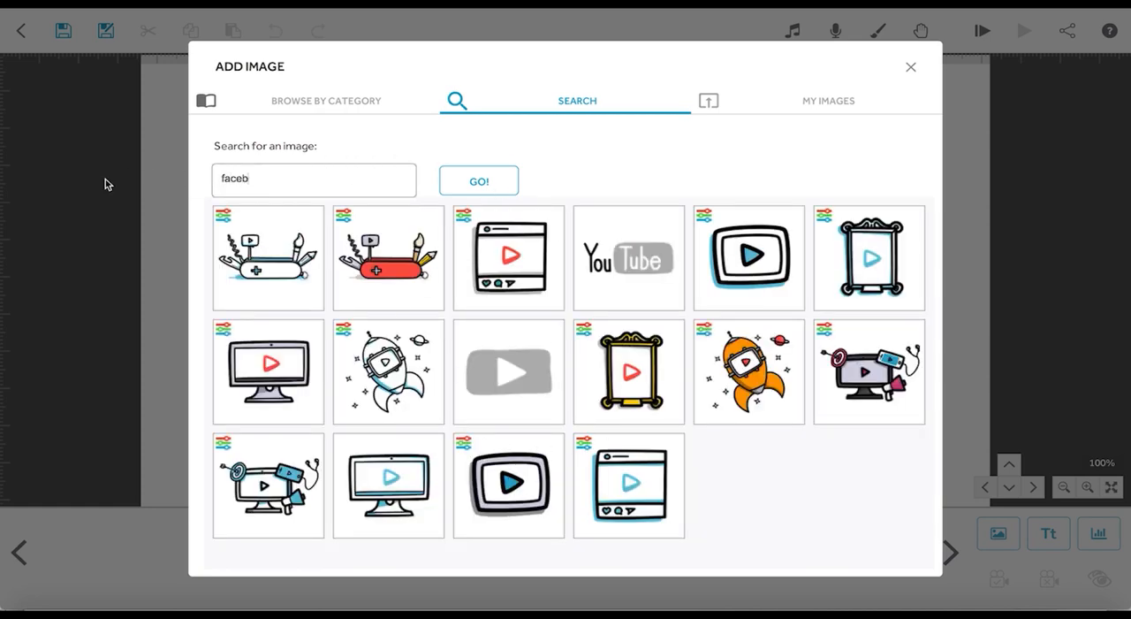
pyautogui.write('ook')
pyautogui.press('Return')
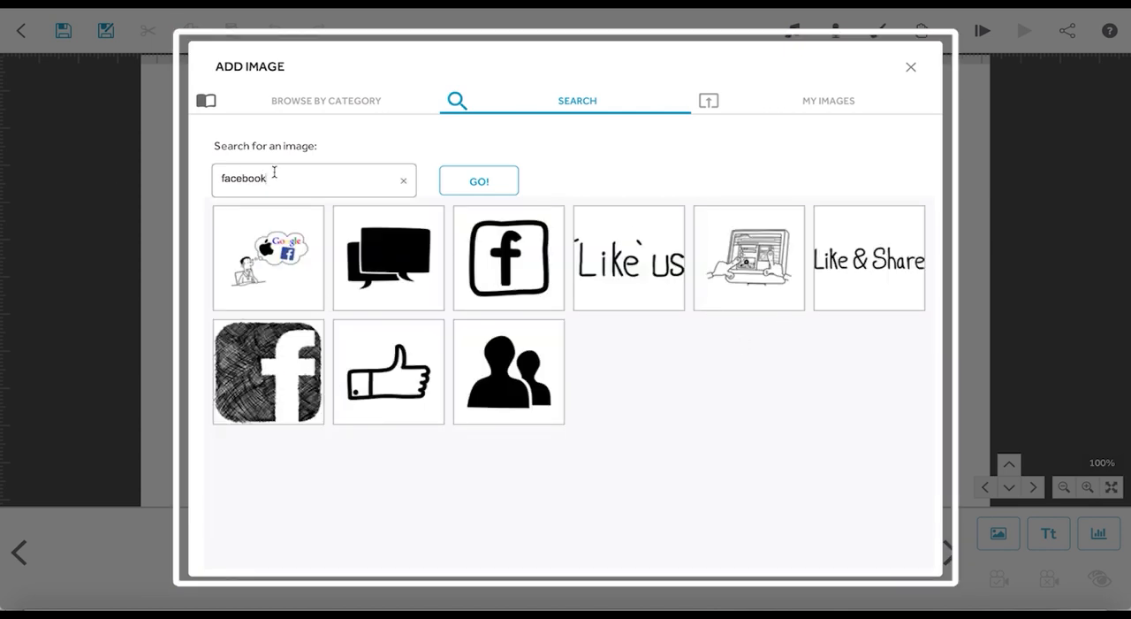
pyautogui.moveTo(269, 179); pyautogui.dragTo(205, 180)
# Switch to the personal image collection, show the Recommended images and browse them through page 3
pyautogui.click(821, 108)
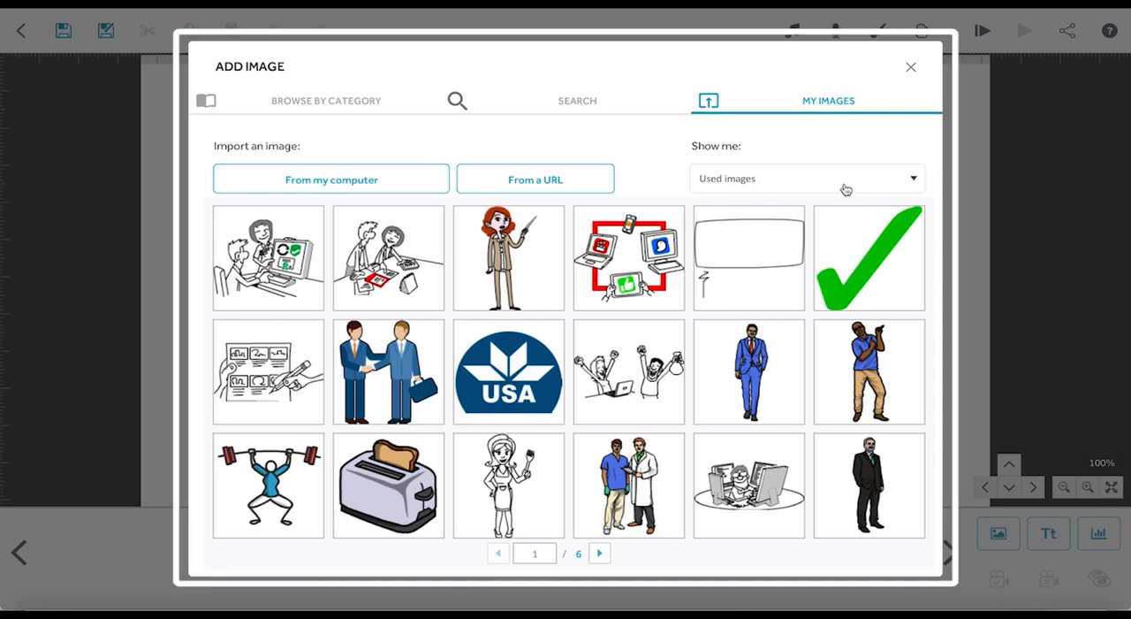
pyautogui.click(912, 182)
pyautogui.click(637, 180)
pyautogui.click(913, 182)
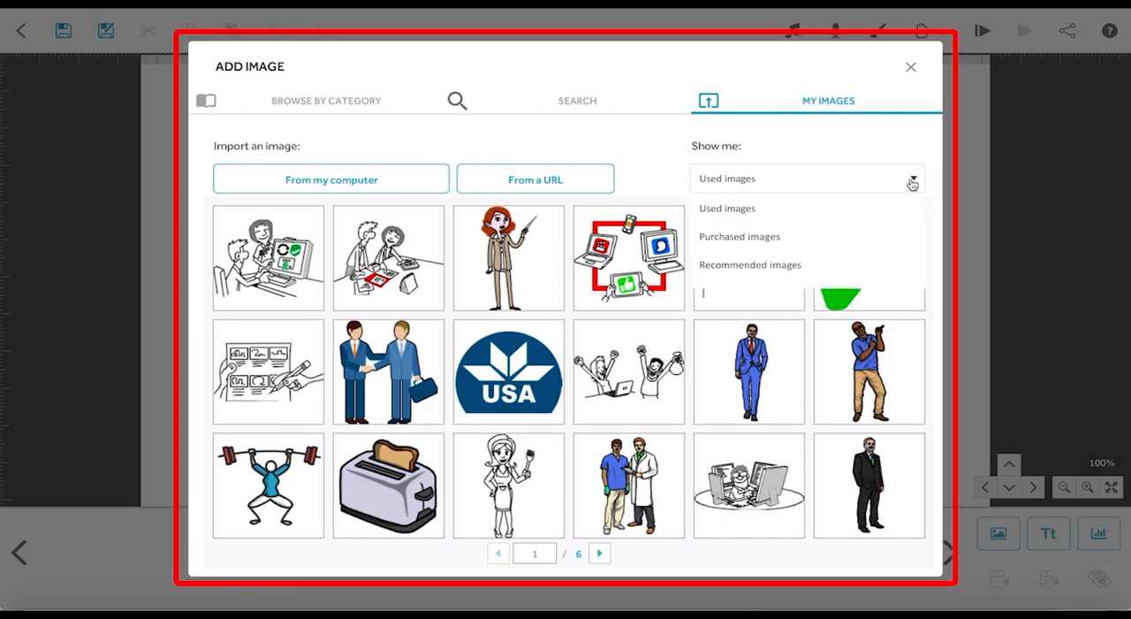
pyautogui.click(764, 265)
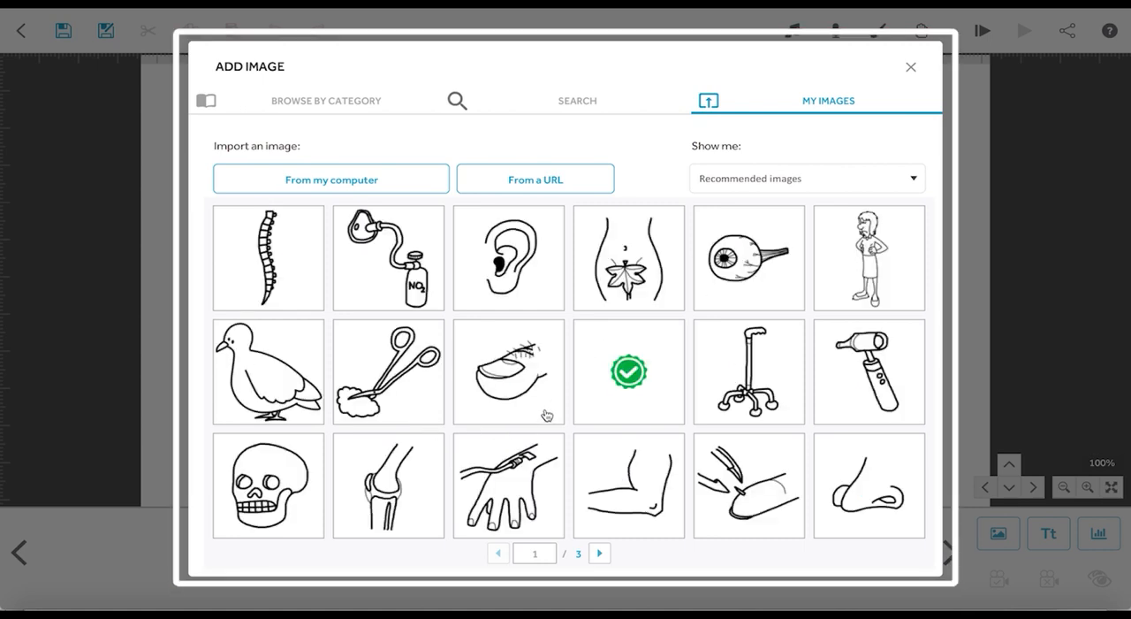
pyautogui.hscroll(10, 559, 406)
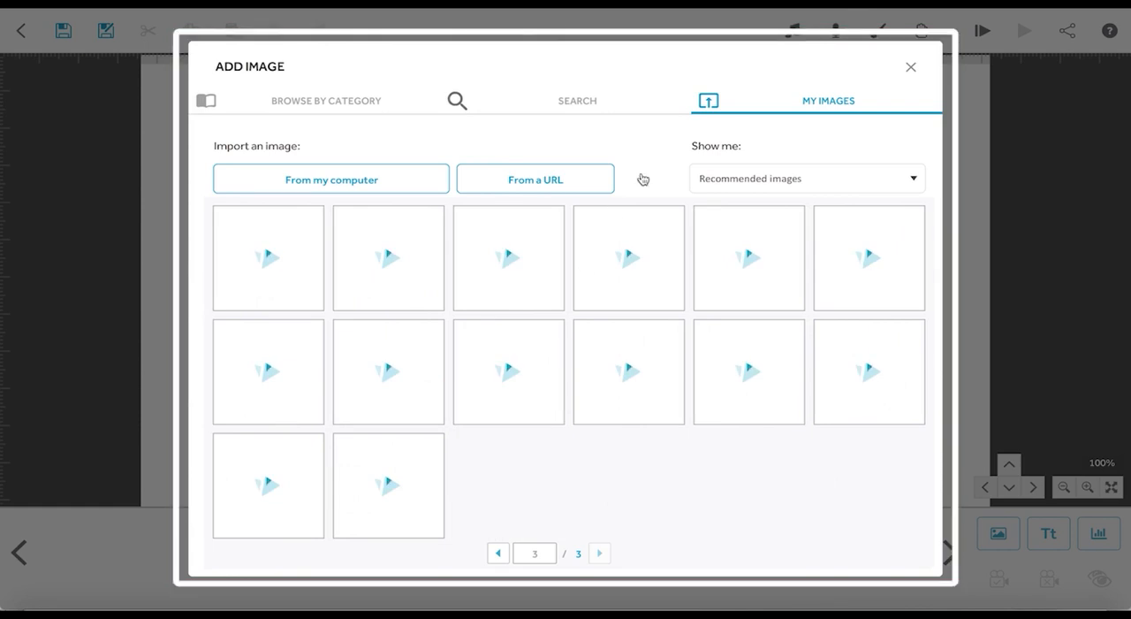
# Filter the personal image collection to Purchased images, and switch it back to Used images
pyautogui.click(821, 181)
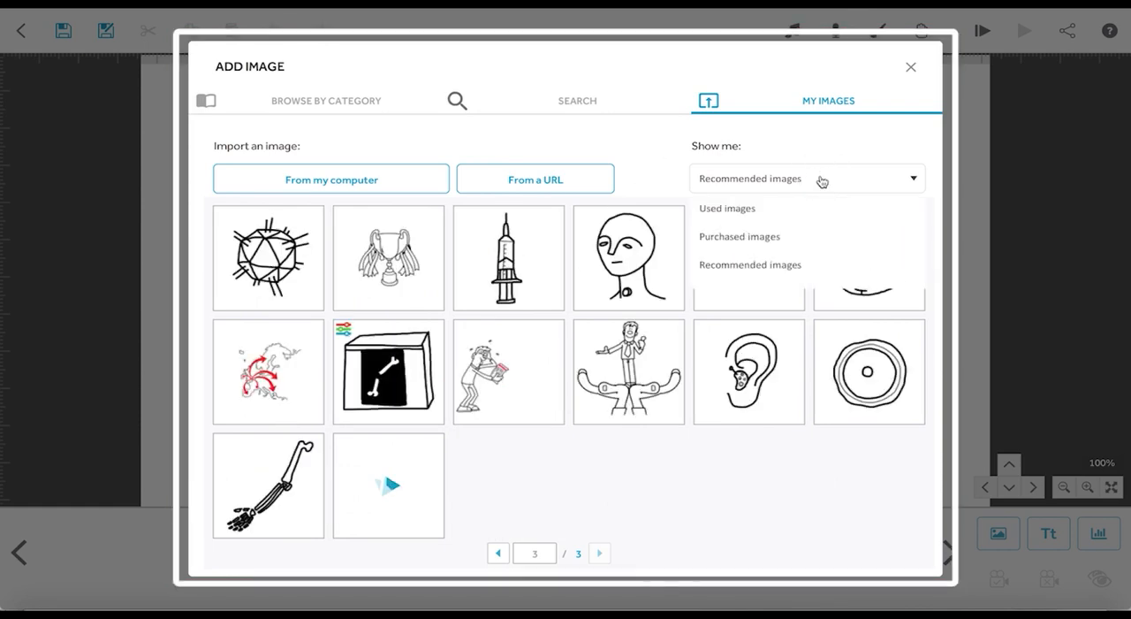
pyautogui.click(765, 237)
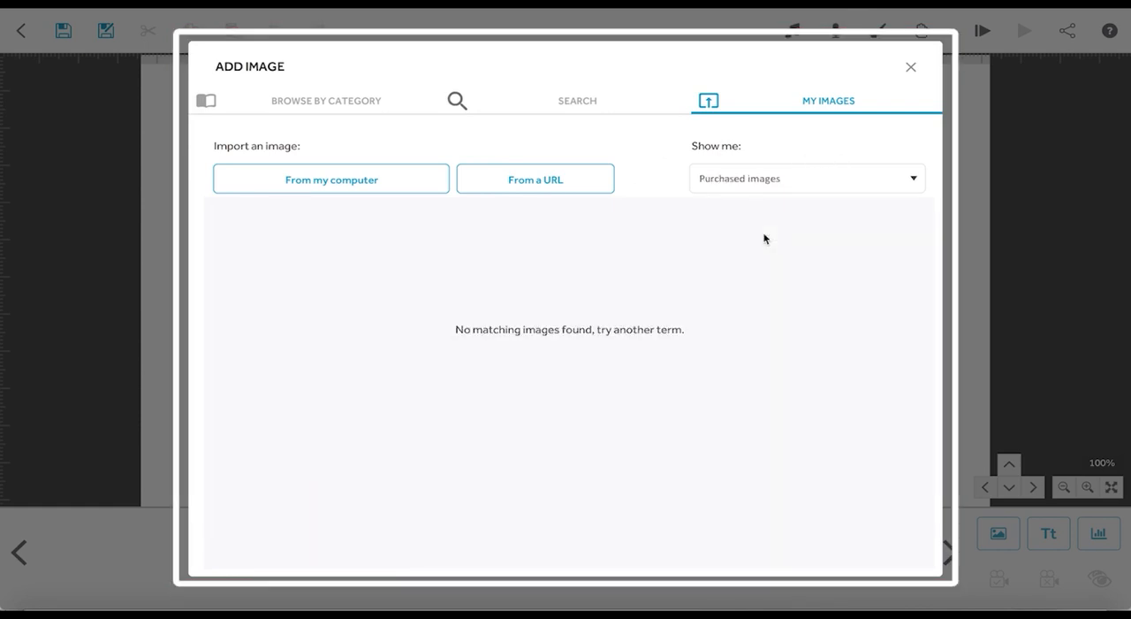
pyautogui.click(800, 180)
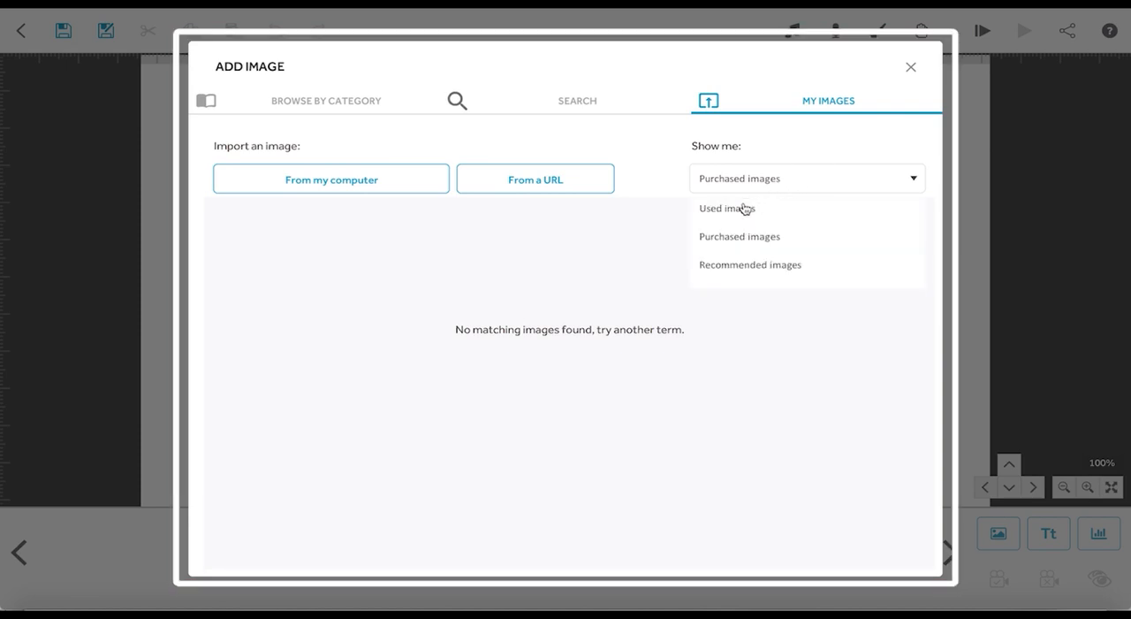
pyautogui.click(751, 212)
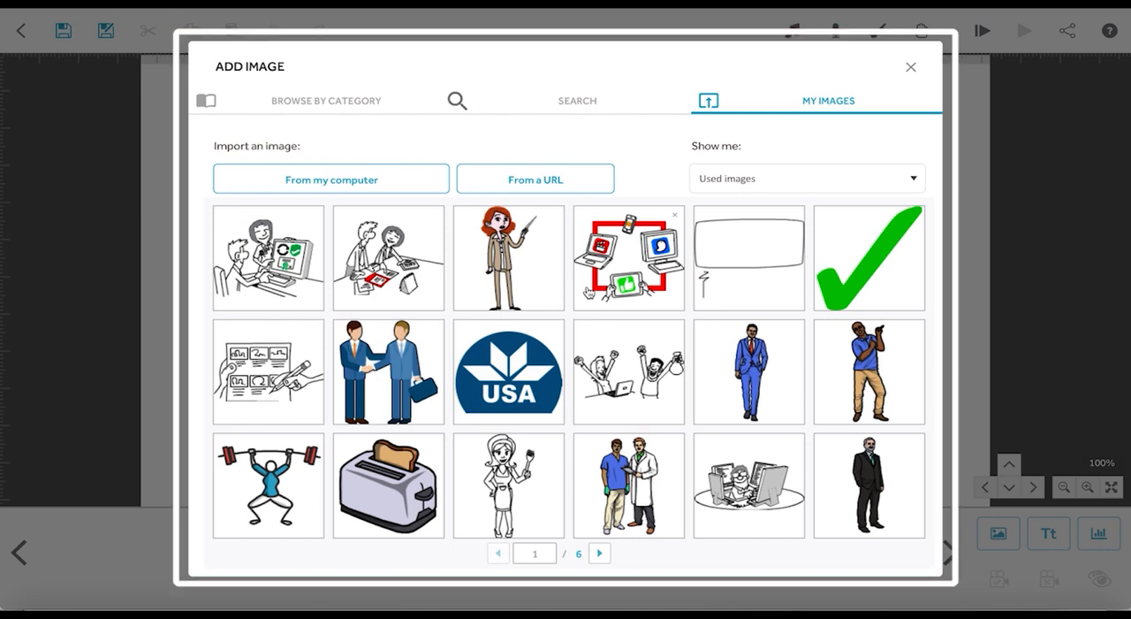
# Reopen the image library and enter "student" as the image search term
pyautogui.click(912, 69)
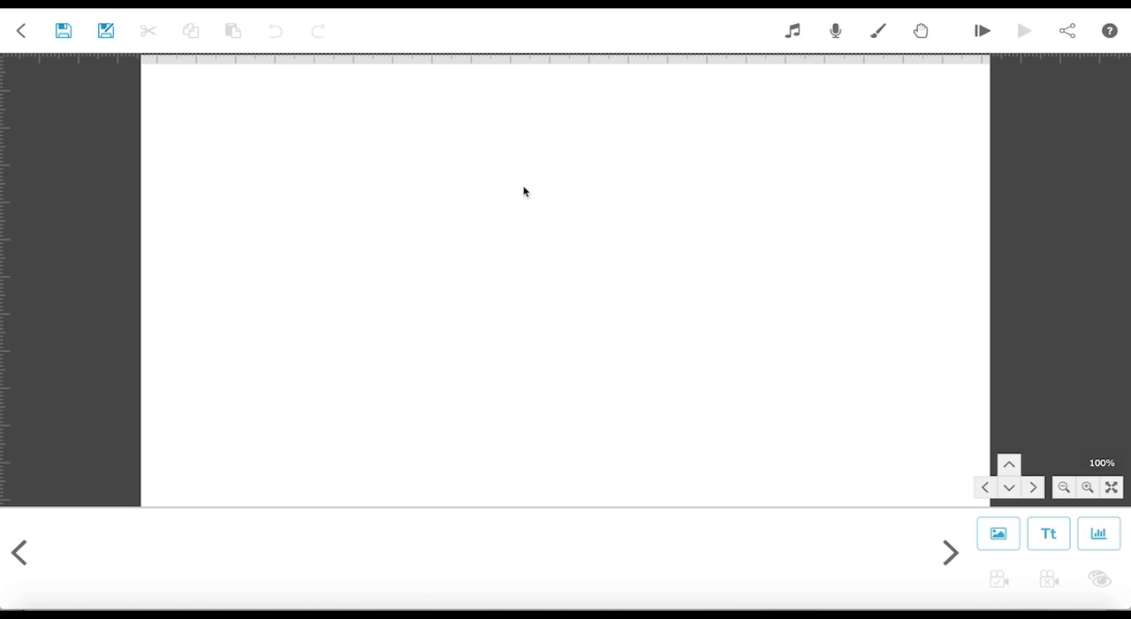
pyautogui.click(999, 537)
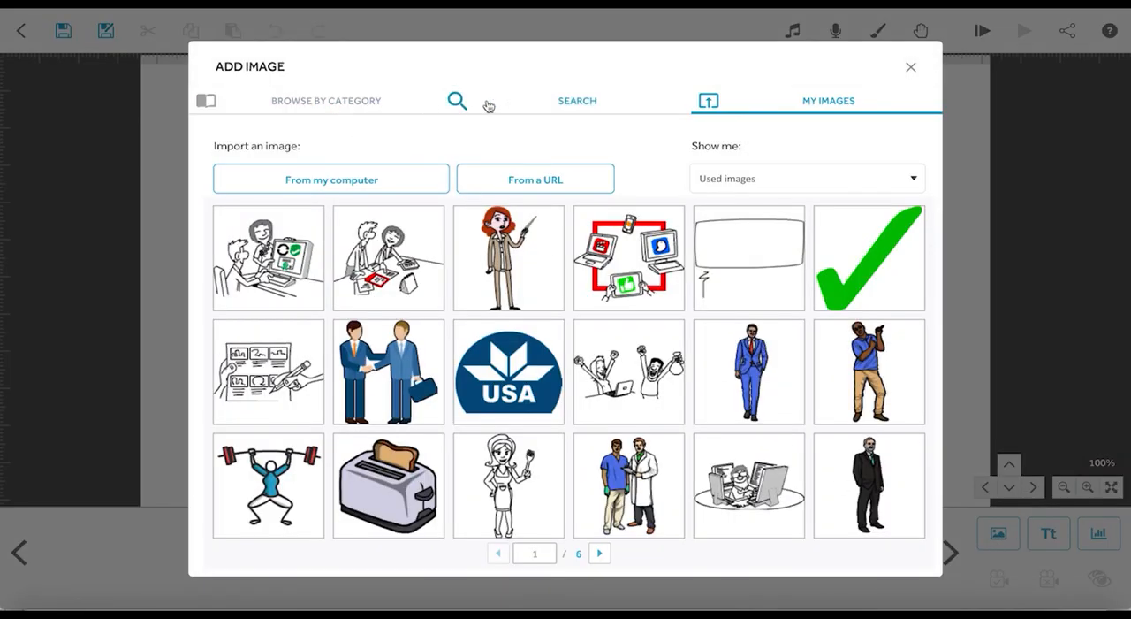
pyautogui.click(575, 101)
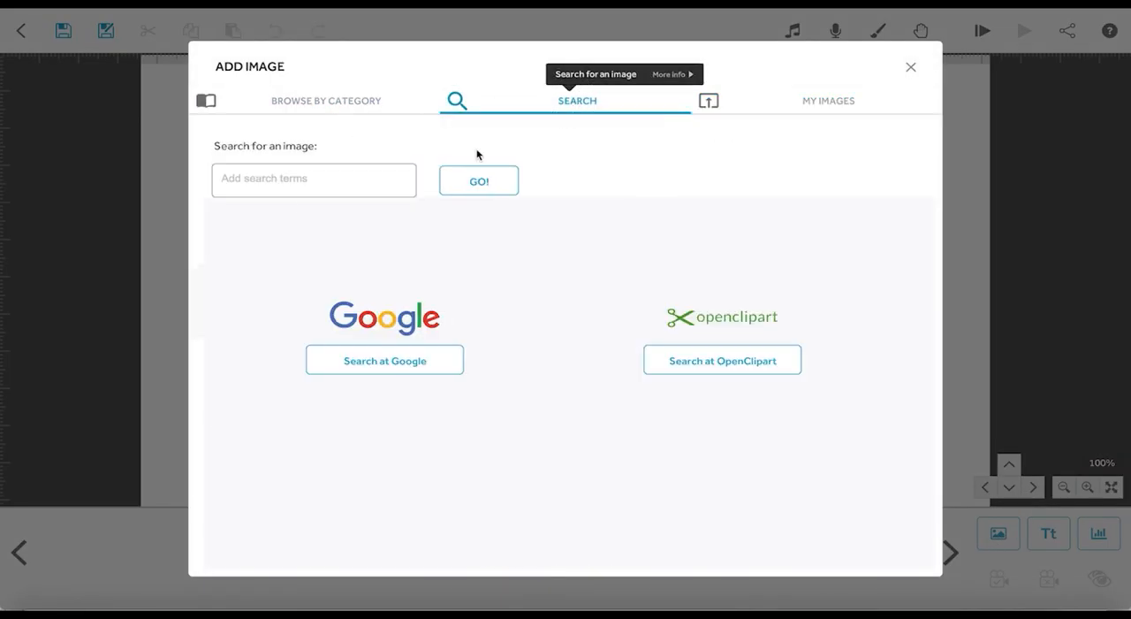
pyautogui.click(328, 183)
pyautogui.write('student')
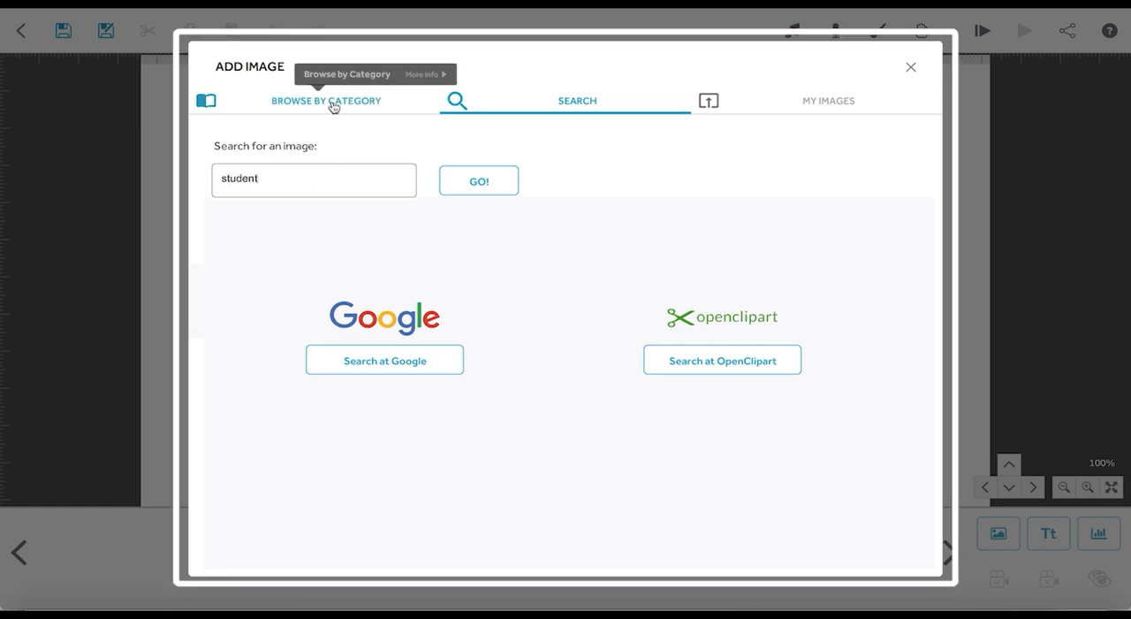
# Show the Education (online) category of the image library
pyautogui.click(331, 106)
pyautogui.click(350, 182)
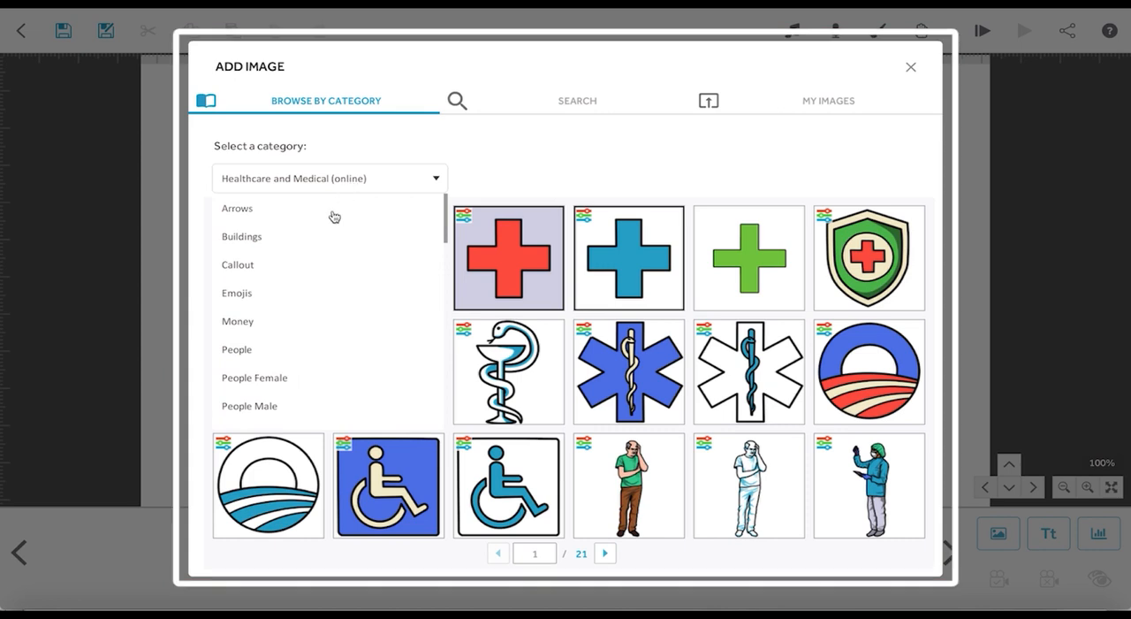
pyautogui.scroll(-2, 314, 362)
pyautogui.scroll(-6, 315, 349)
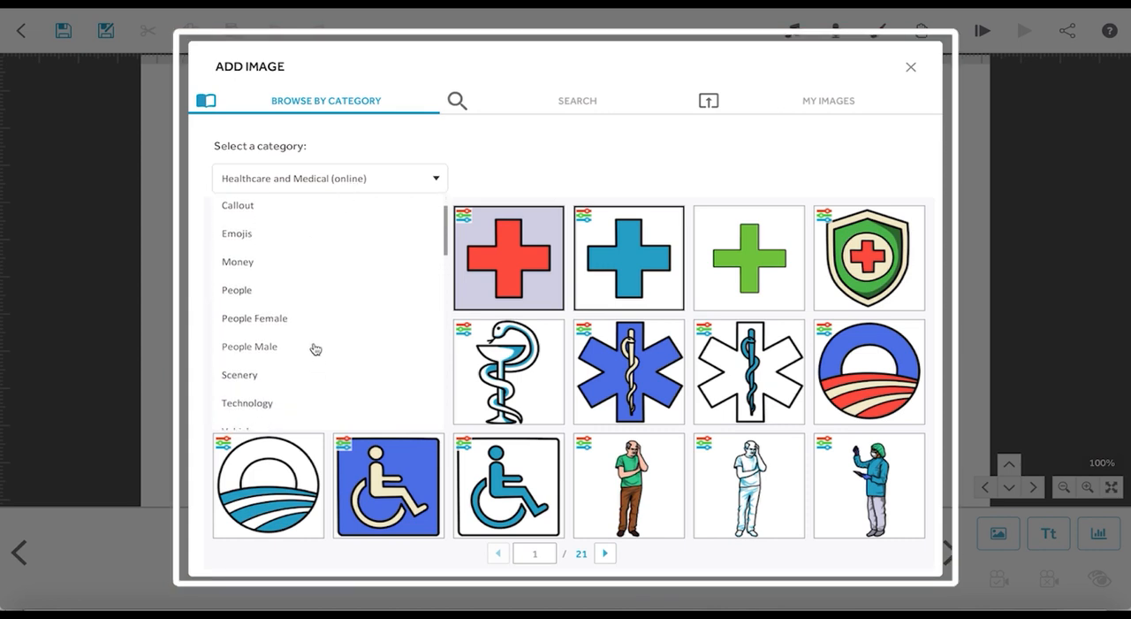
pyautogui.scroll(-4, 314, 348)
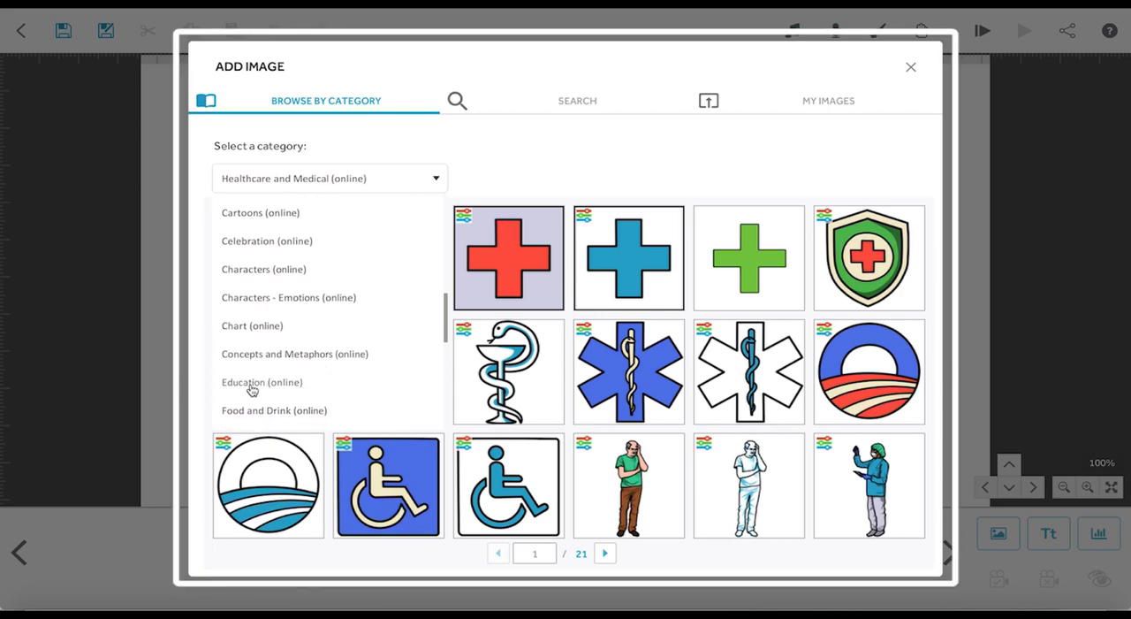
pyautogui.click(248, 383)
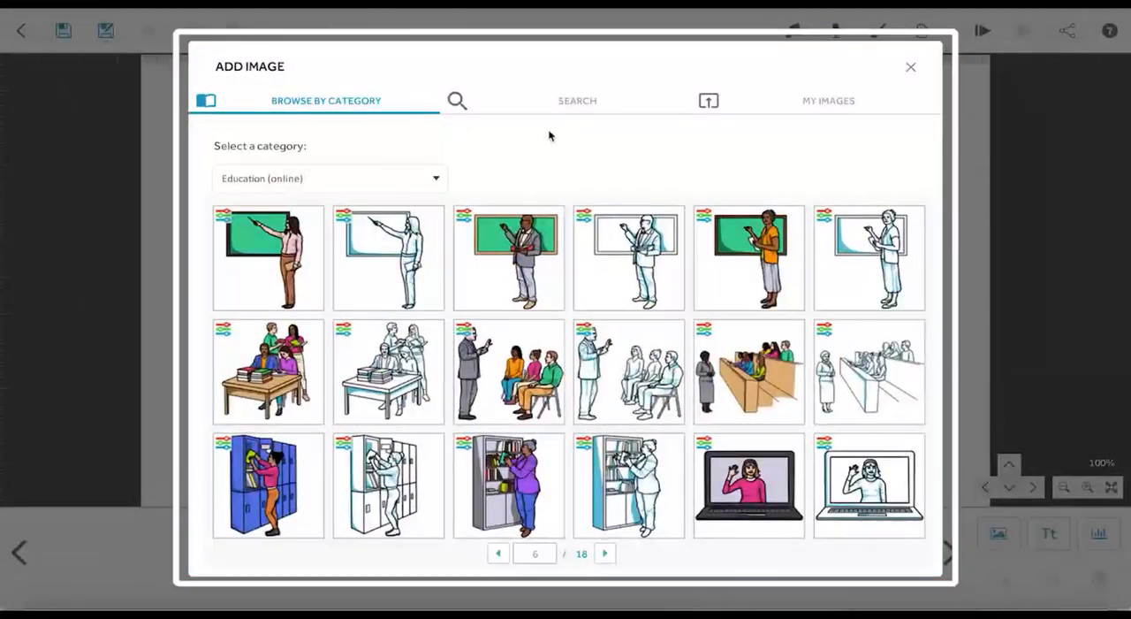
# Search the image library for "students" and add the boy with raised arms from page 2 to the canvas
pyautogui.click(585, 104)
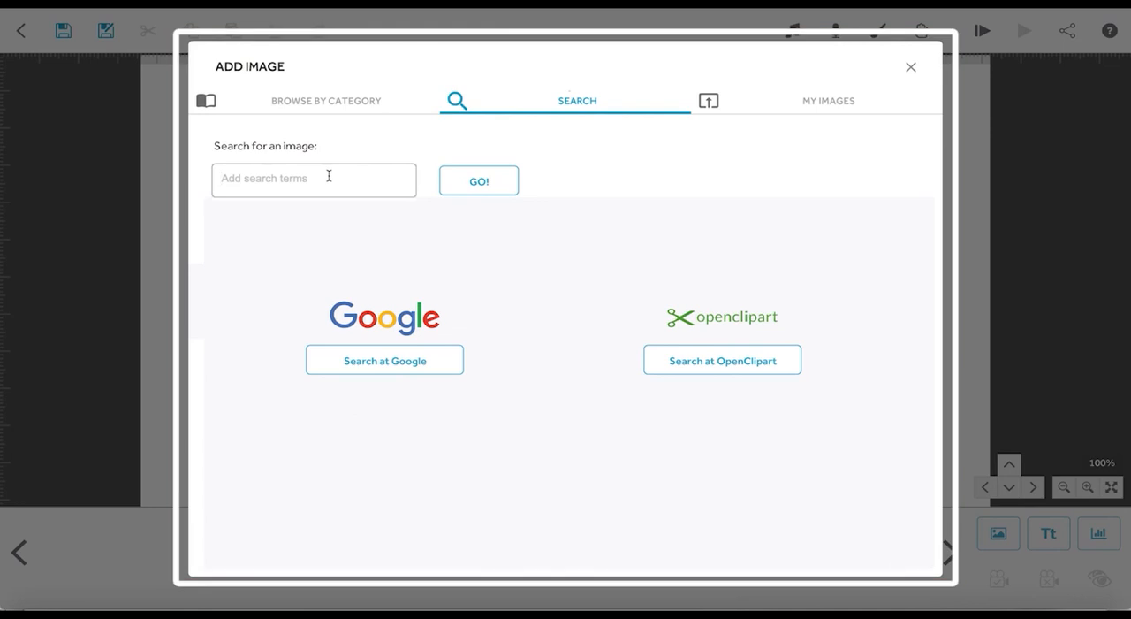
pyautogui.click(329, 176)
pyautogui.write('students')
pyautogui.press('Return')
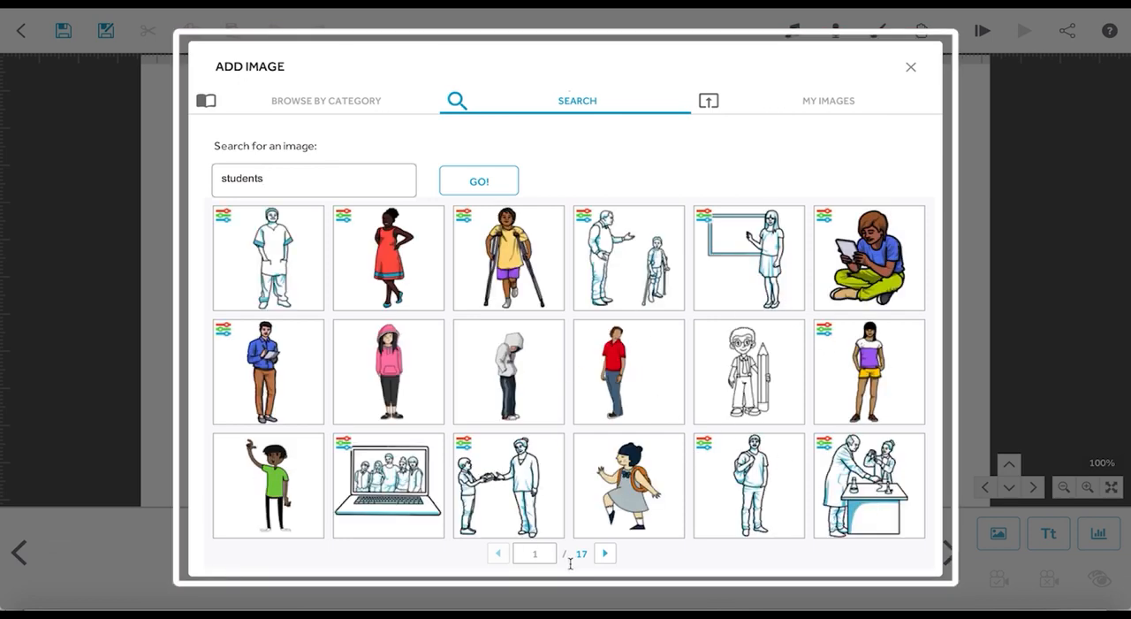
pyautogui.click(615, 554)
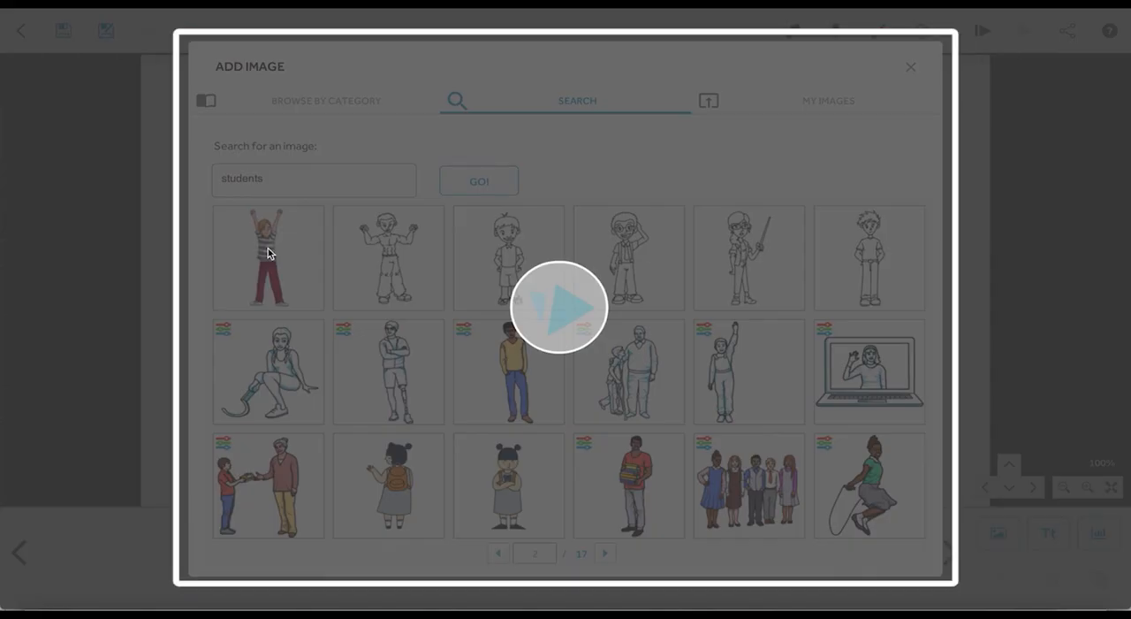
pyautogui.click(269, 254)
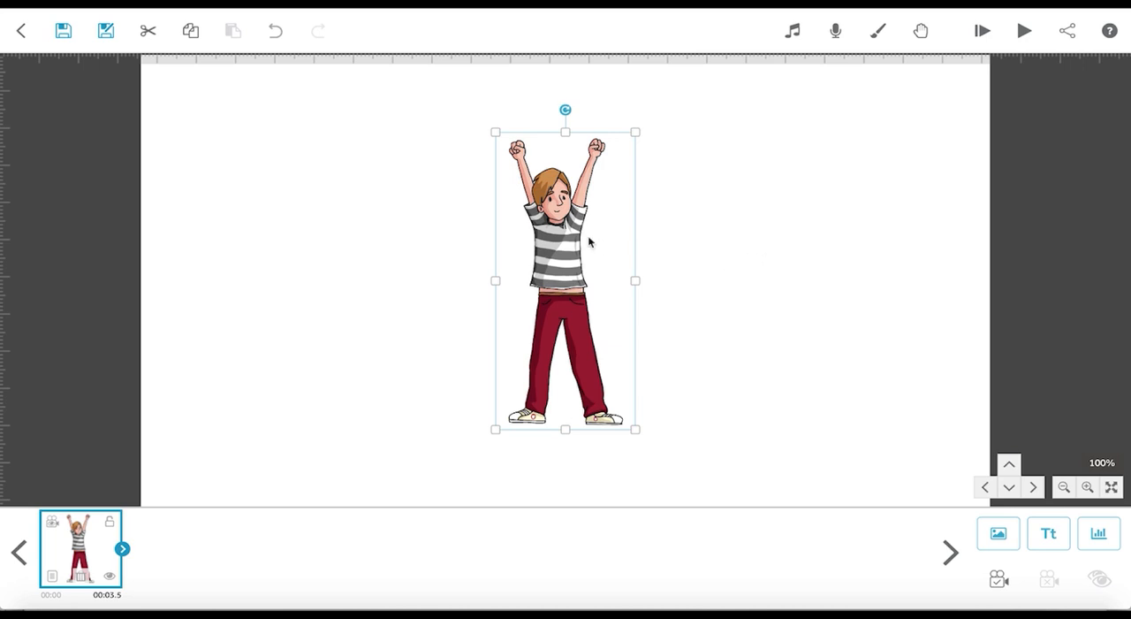
# Move the boy image to the left part of the canvas and scale it down slightly
pyautogui.moveTo(588, 235); pyautogui.dragTo(334, 233)
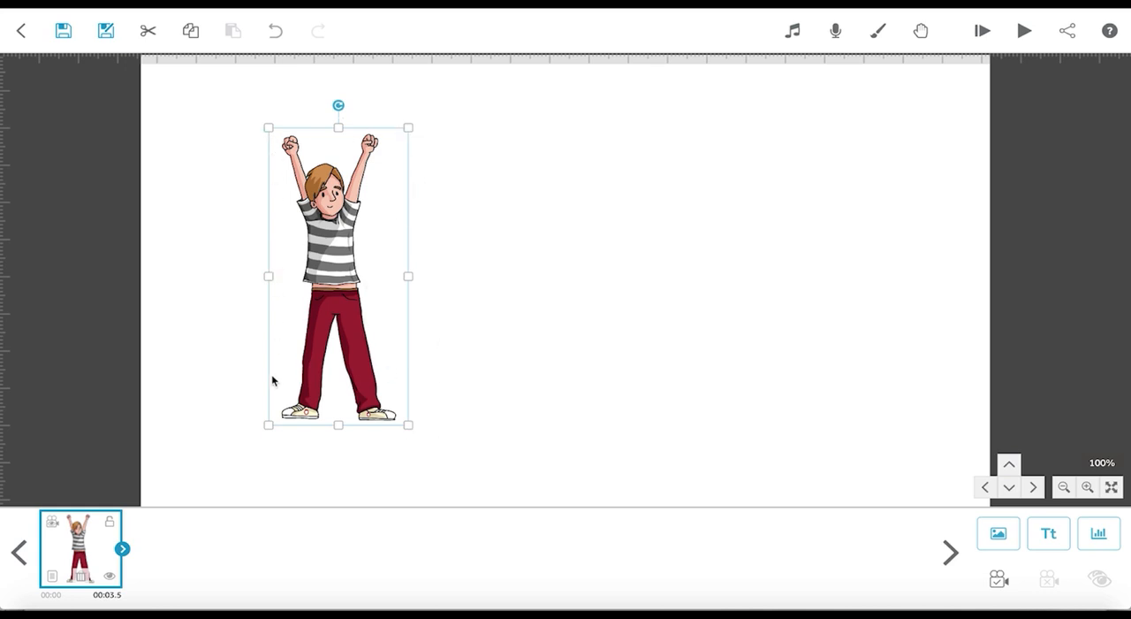
pyautogui.moveTo(409, 429); pyautogui.dragTo(393, 398)
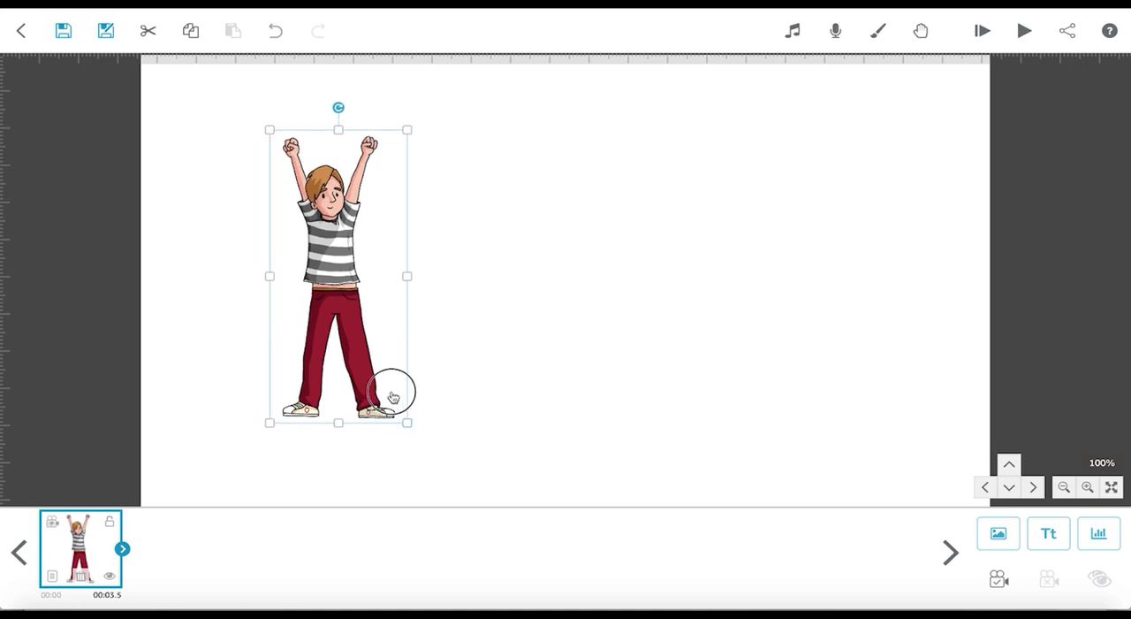
pyautogui.moveTo(381, 345); pyautogui.dragTo(489, 431)
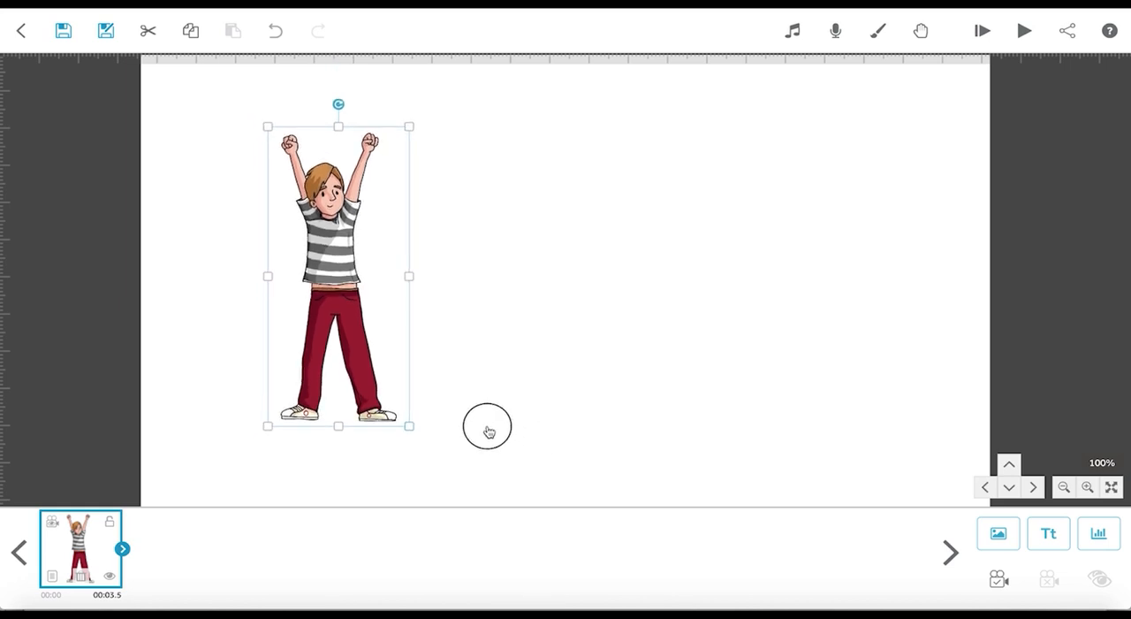
pyautogui.moveTo(489, 431); pyautogui.dragTo(480, 416)
pyautogui.moveTo(328, 237); pyautogui.dragTo(304, 256)
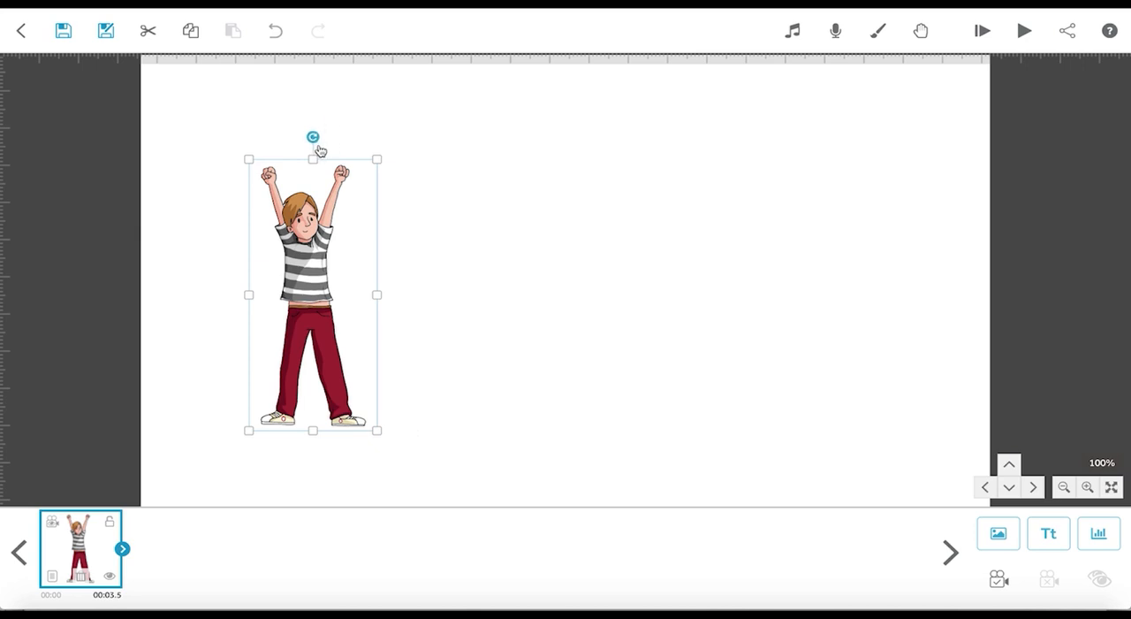
# Try rotating the boy image, and undo the rotation
pyautogui.moveTo(314, 140); pyautogui.dragTo(316, 236)
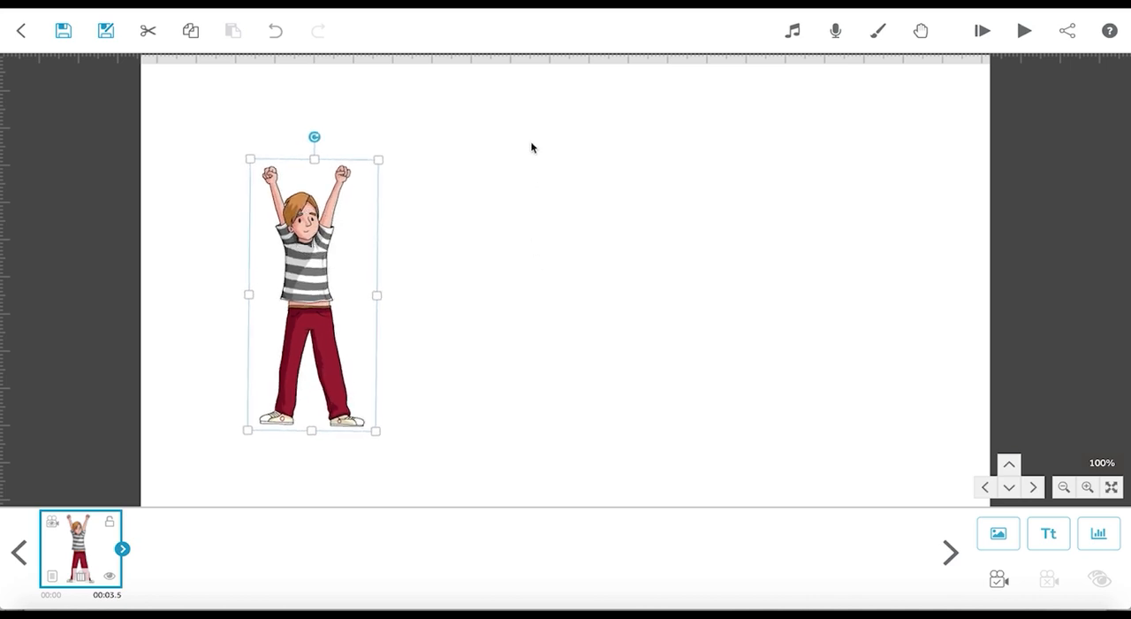
pyautogui.hotkey('ctrl', 'z')
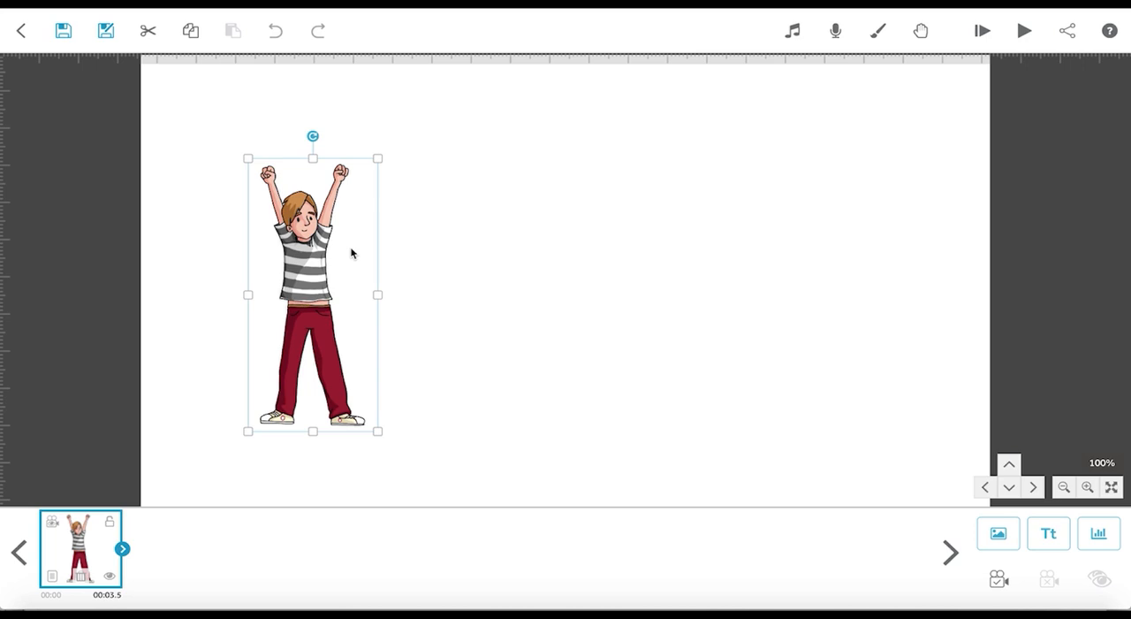
# Search the image library for "sports" and add the soccer player in the purple shirt from page 2
pyautogui.click(999, 534)
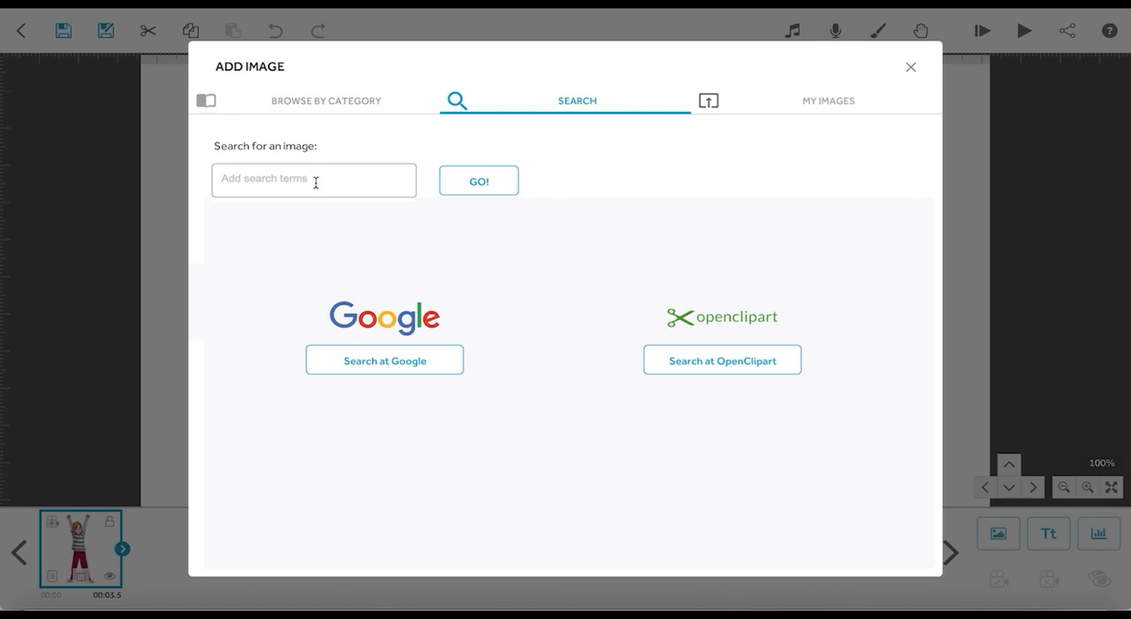
pyautogui.write('sports')
pyautogui.press('Return')
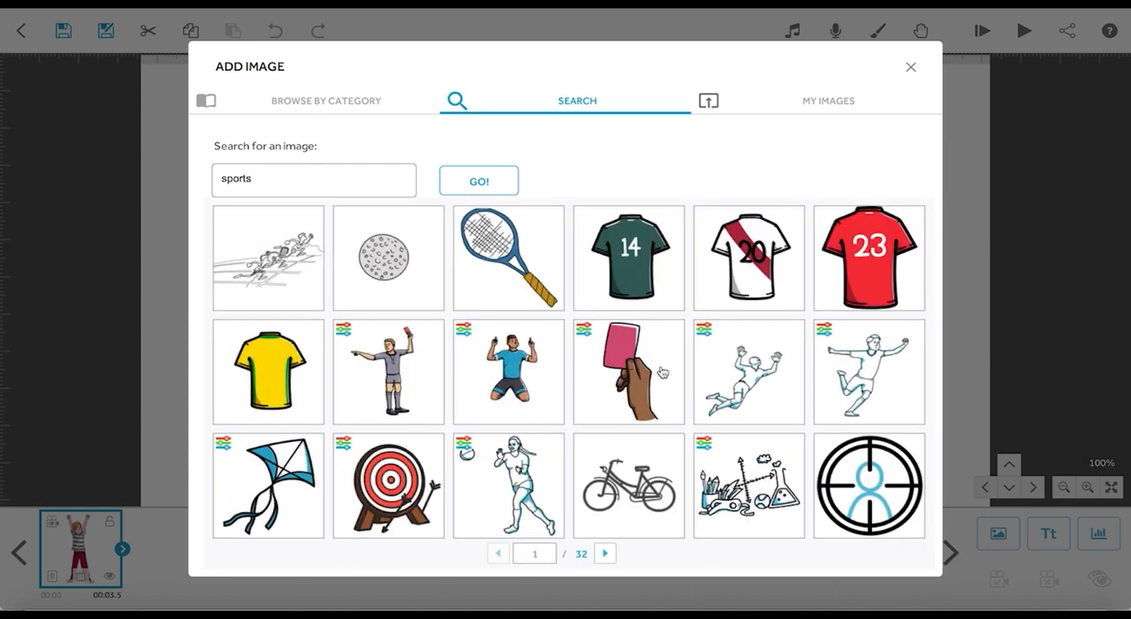
pyautogui.click(606, 553)
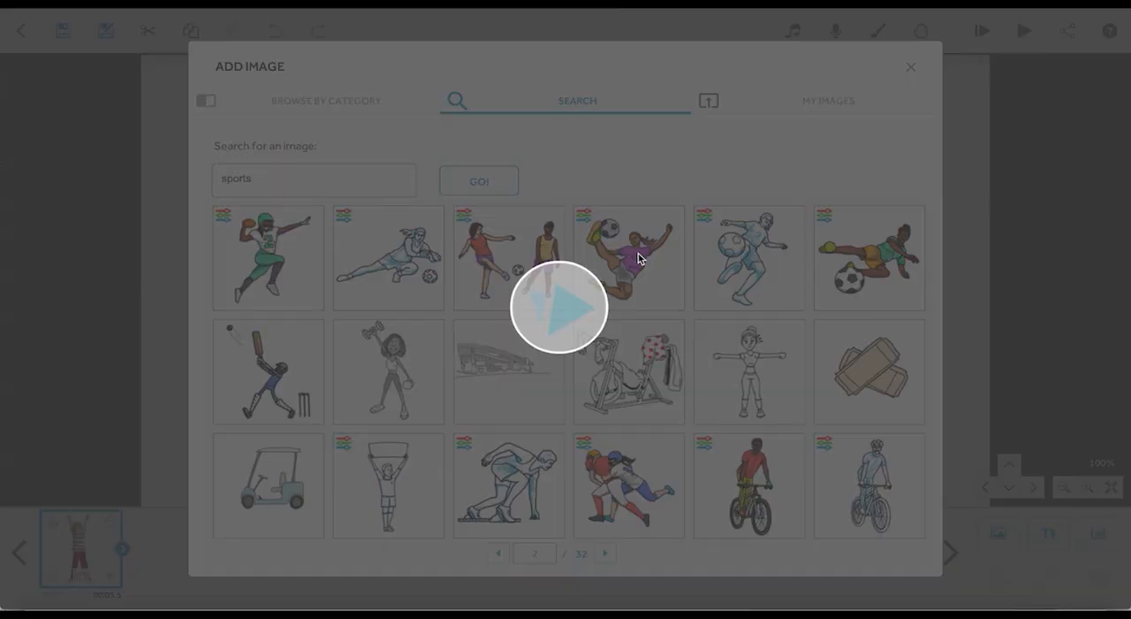
pyautogui.click(640, 258)
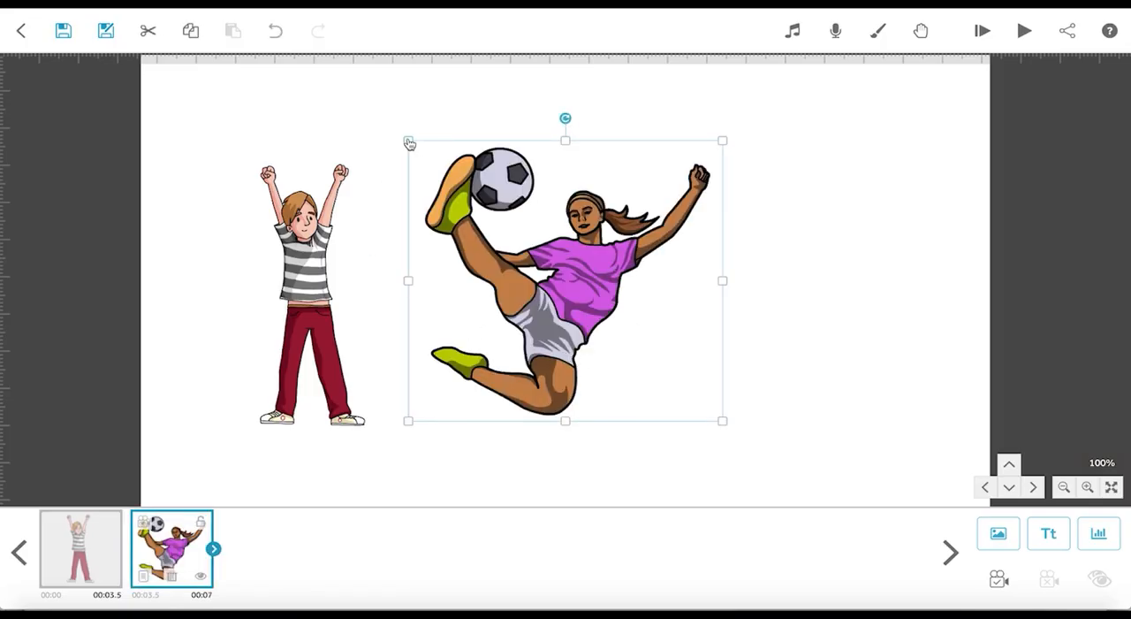
# Shrink the soccer player slightly and place it on the right side of the canvas, with the boy shifted slightly up and left
pyautogui.moveTo(409, 143); pyautogui.dragTo(430, 159)
pyautogui.moveTo(560, 262); pyautogui.dragTo(777, 265)
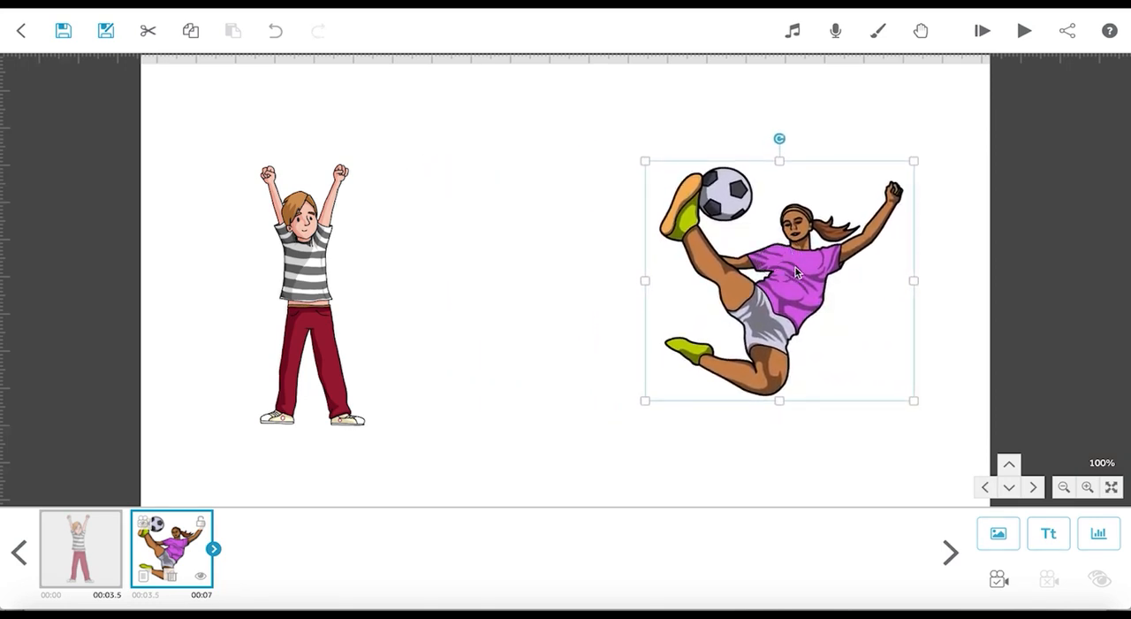
pyautogui.click(309, 288)
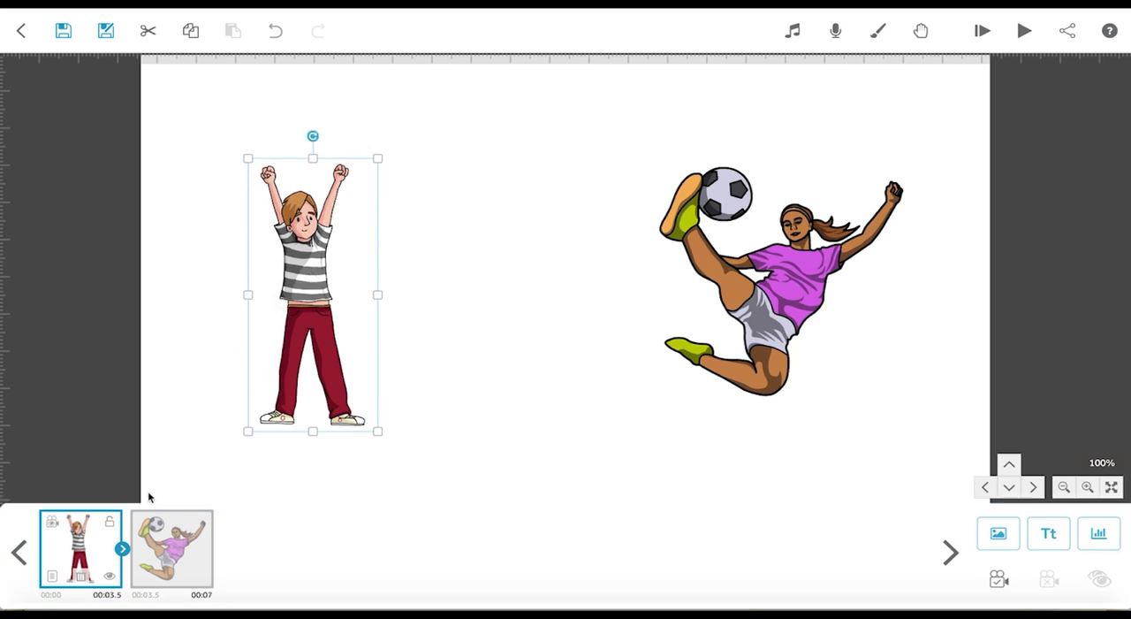
pyautogui.moveTo(336, 266); pyautogui.dragTo(298, 256)
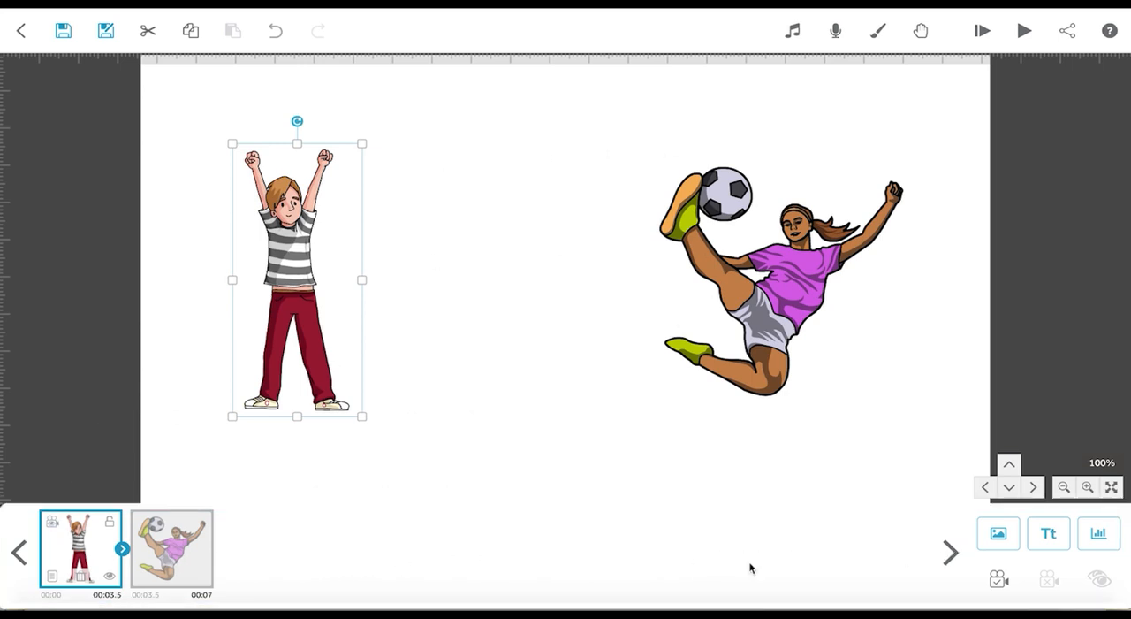
# Reorder the timeline so the soccer player precedes the boy, and restore the original order
pyautogui.click(154, 557)
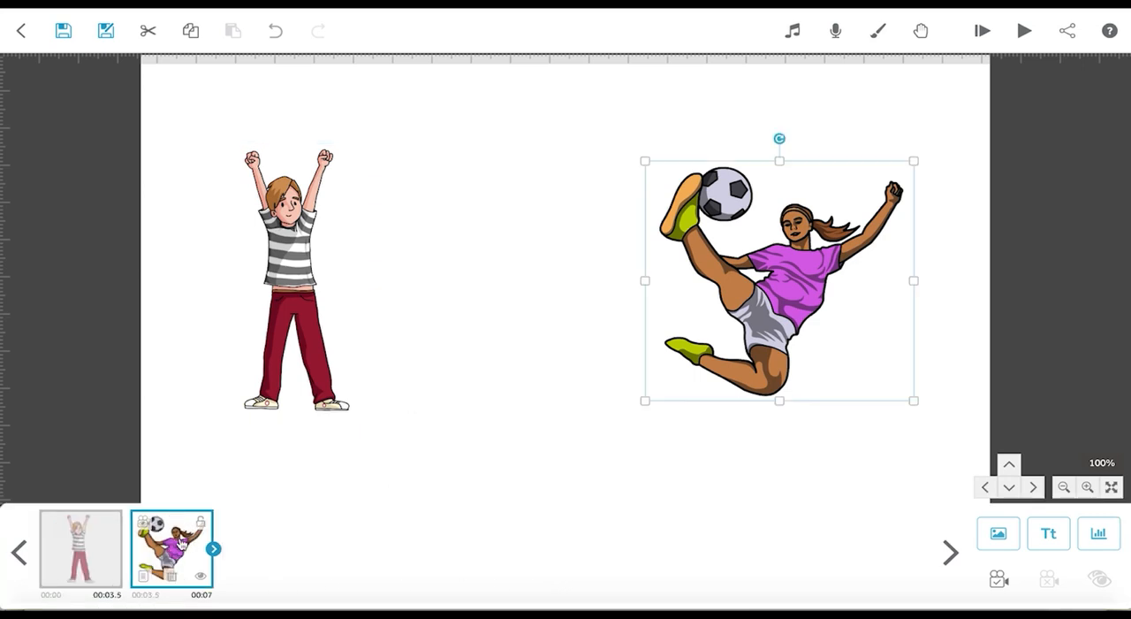
pyautogui.click(81, 553)
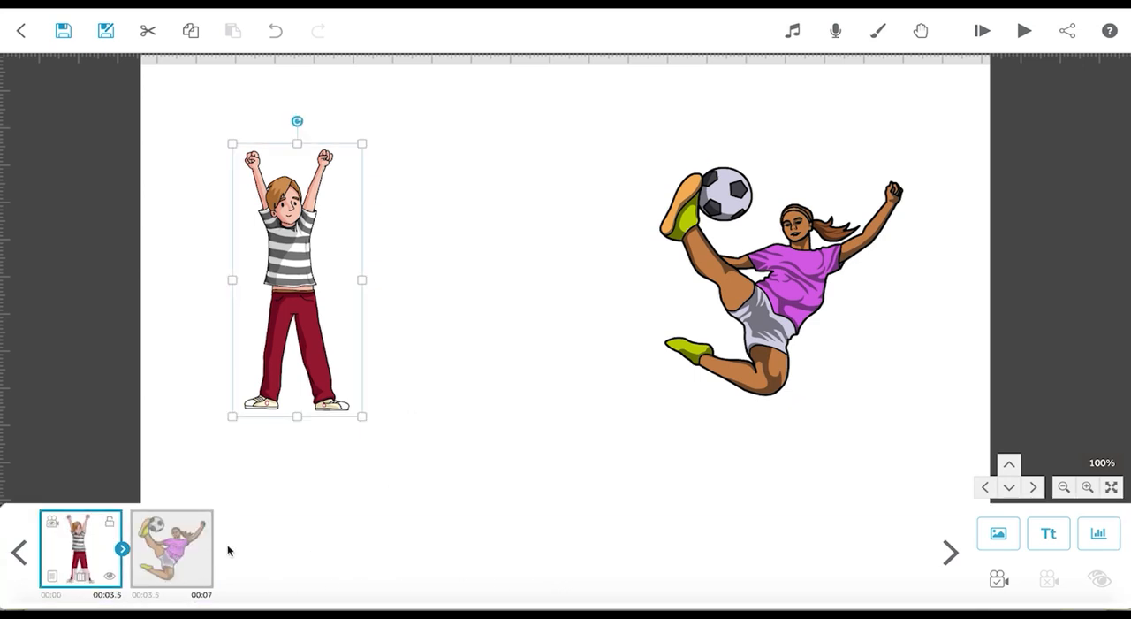
pyautogui.moveTo(89, 547); pyautogui.dragTo(199, 548)
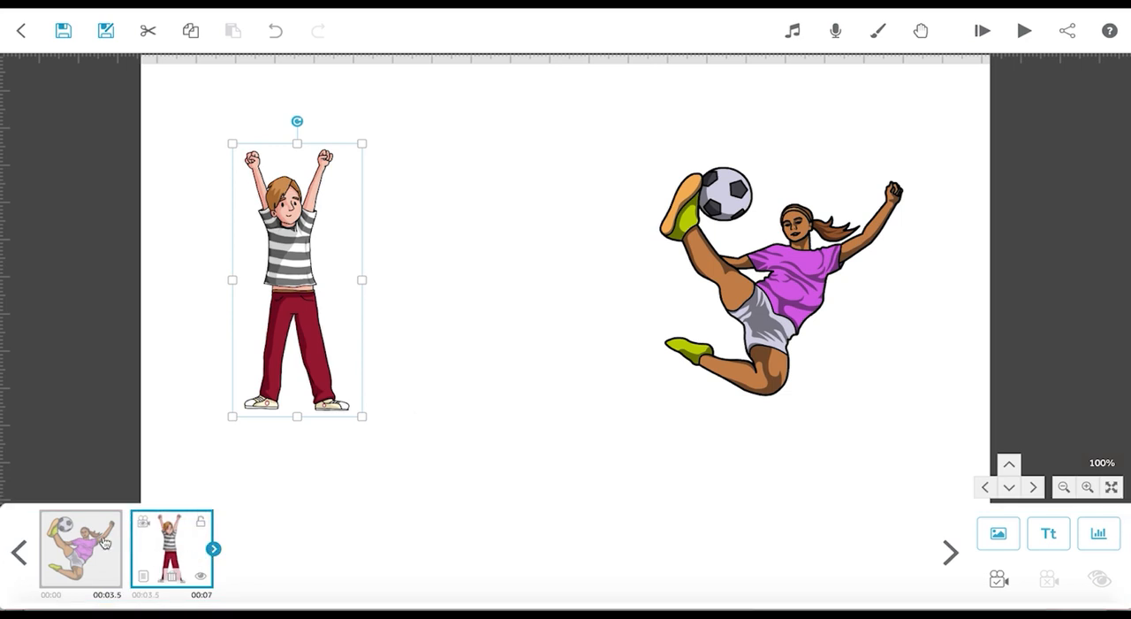
pyautogui.click(83, 550)
pyautogui.moveTo(84, 550); pyautogui.dragTo(177, 549)
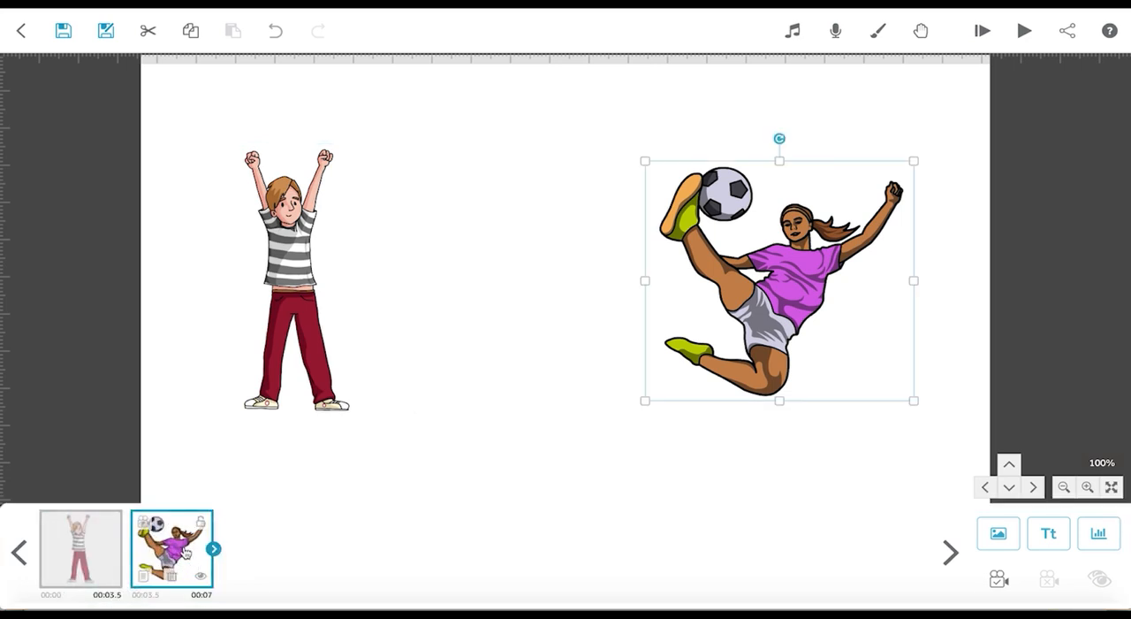
pyautogui.click(92, 549)
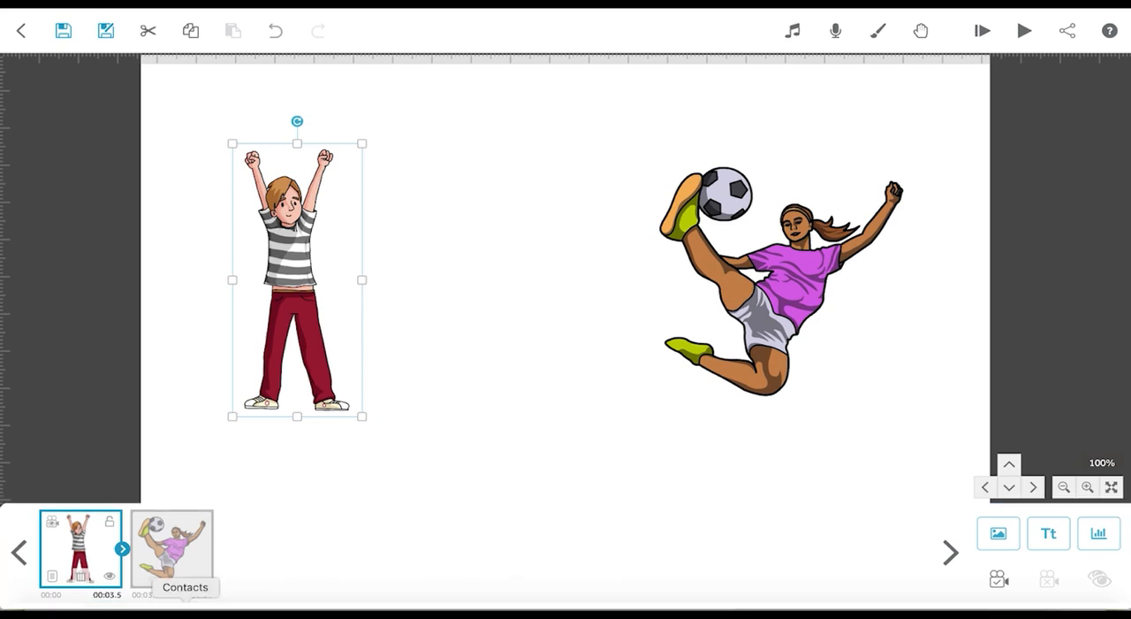
# Delete the soccer player element using its timeline thumbnail, and undo the deletion
pyautogui.click(183, 545)
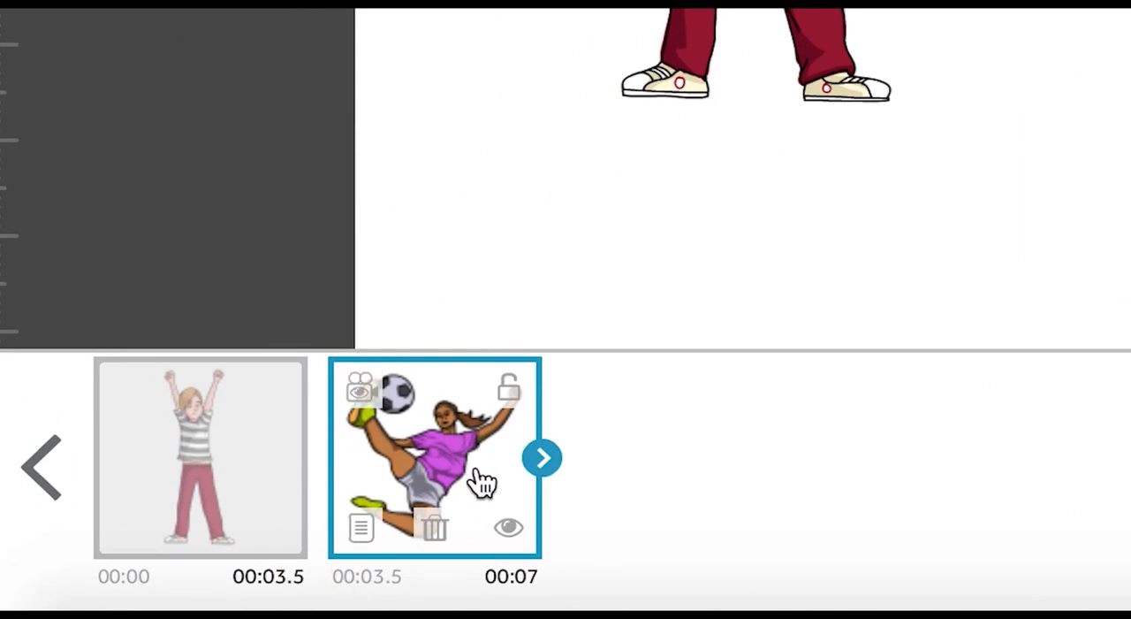
pyautogui.click(442, 539)
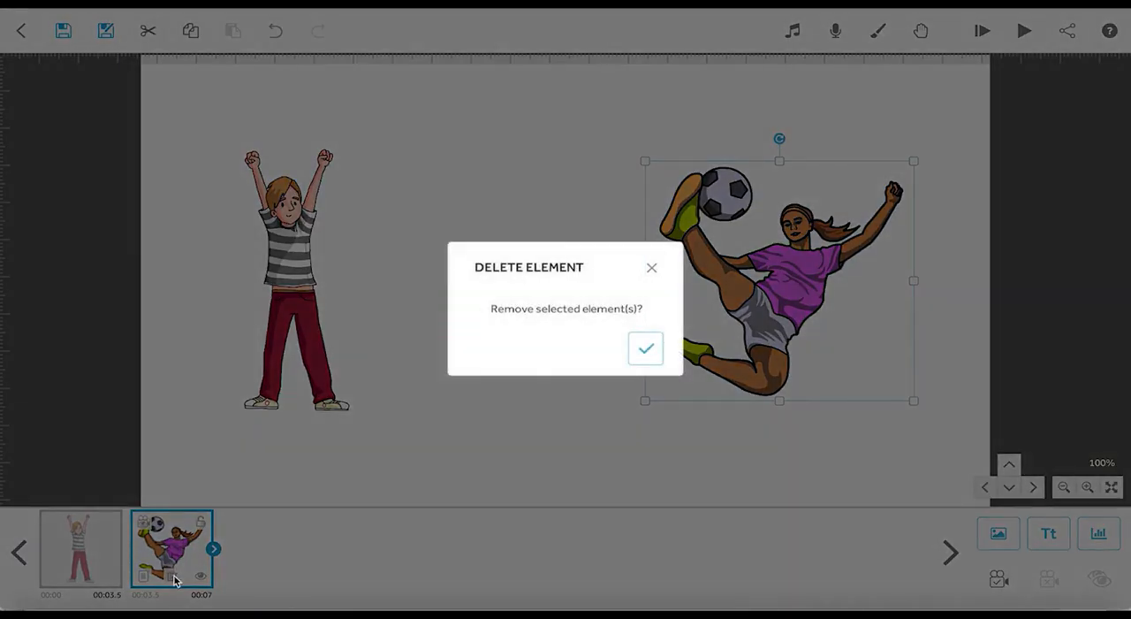
pyautogui.click(645, 348)
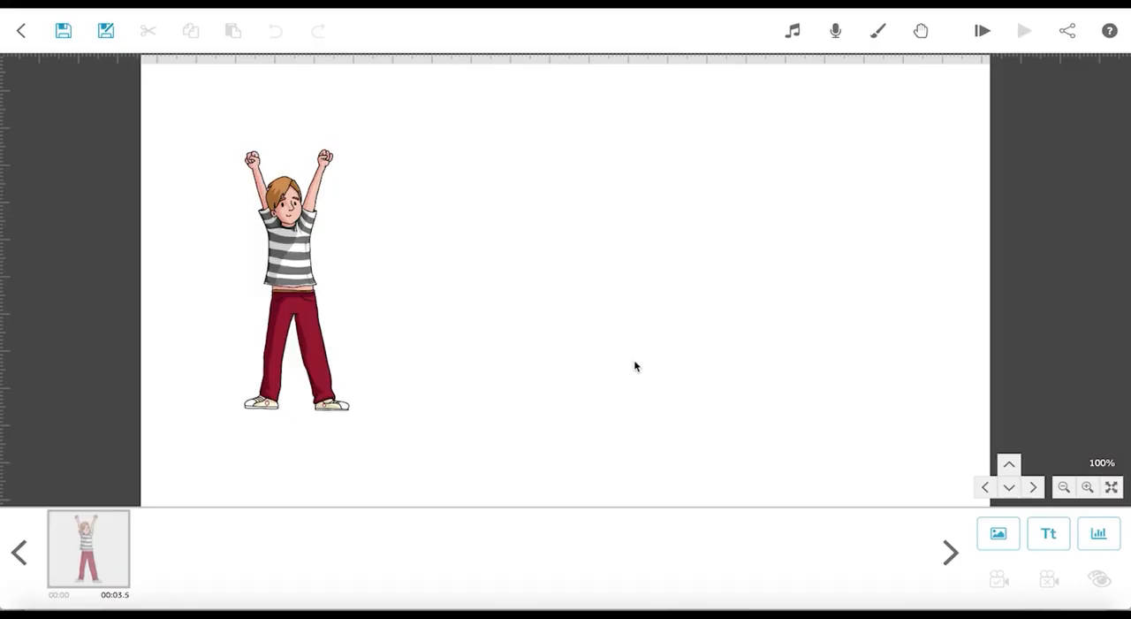
pyautogui.hotkey('ctrl', 'z')
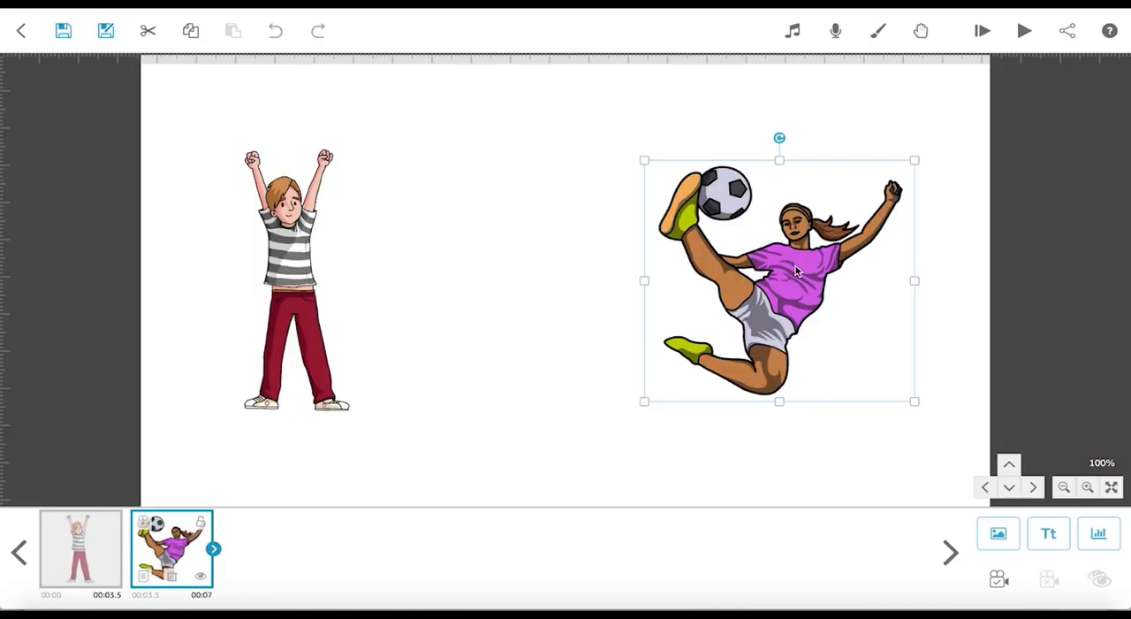
# Delete the soccer player element from the scribe and move the boy to the middle of the canvas
pyautogui.press('Delete')
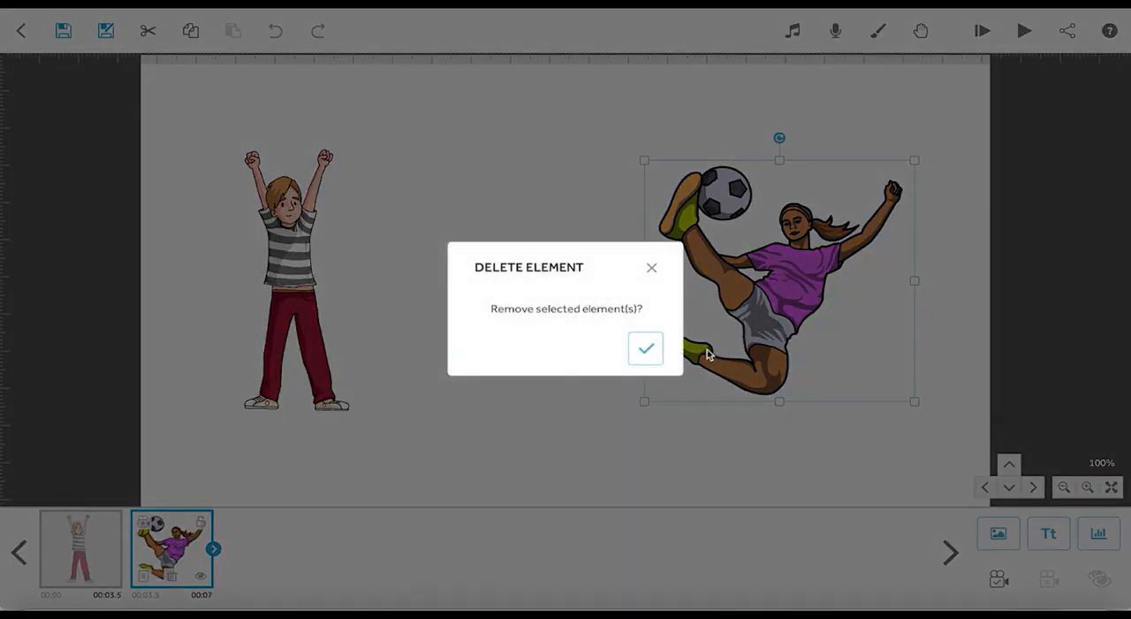
pyautogui.click(646, 349)
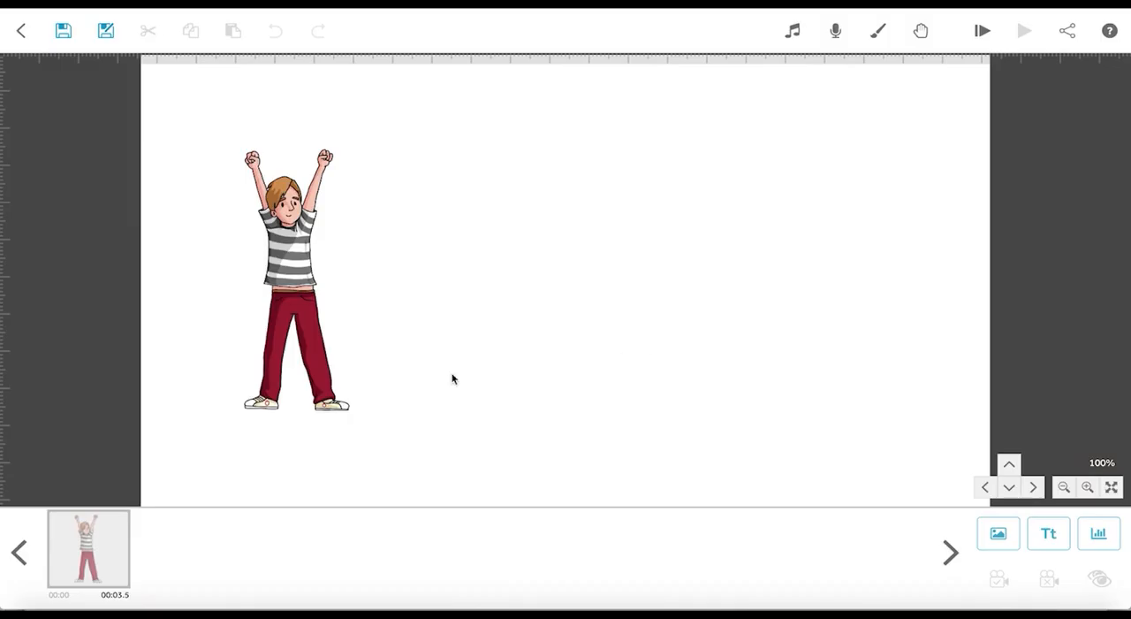
pyautogui.click(78, 542)
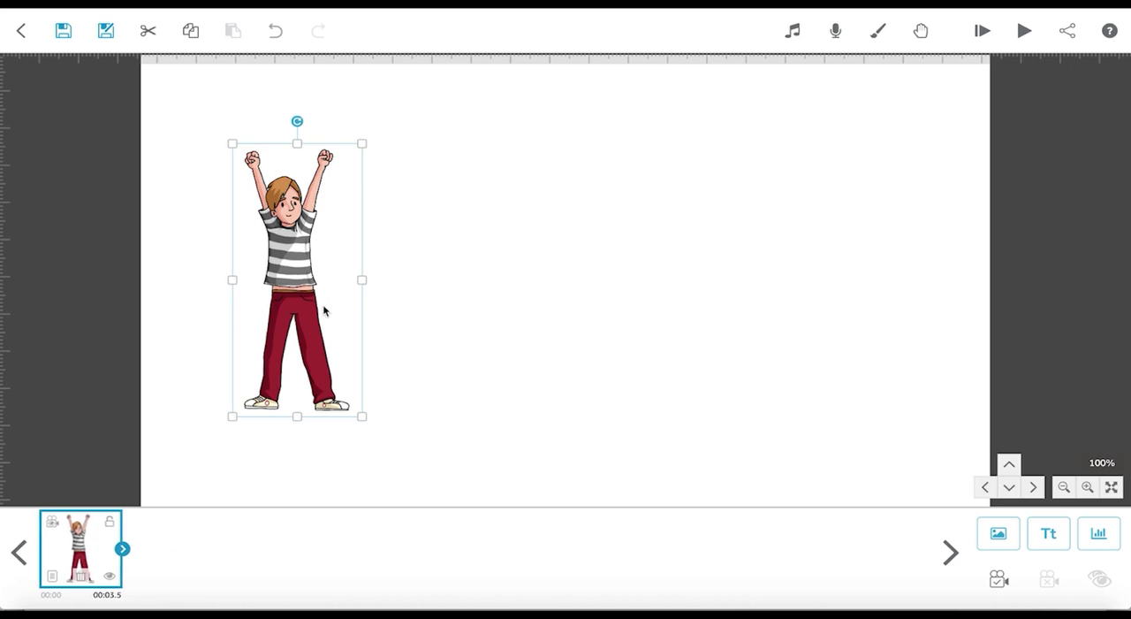
pyautogui.moveTo(290, 255); pyautogui.dragTo(542, 256)
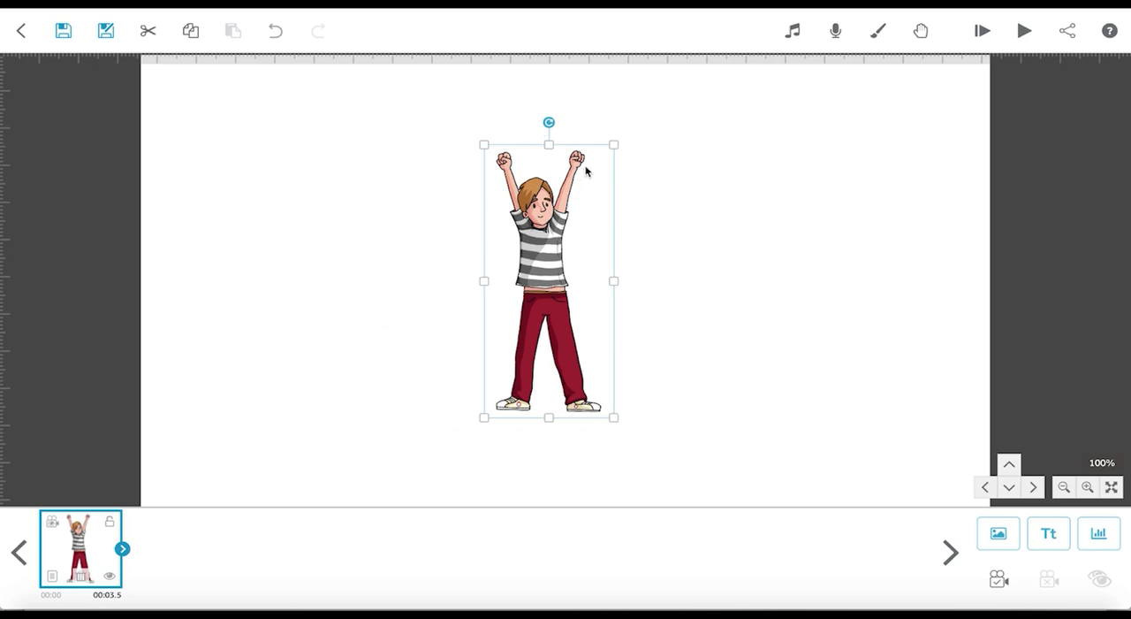
# View the available scribe hands without changing the hand, and preview the scribe from the start
pyautogui.click(920, 34)
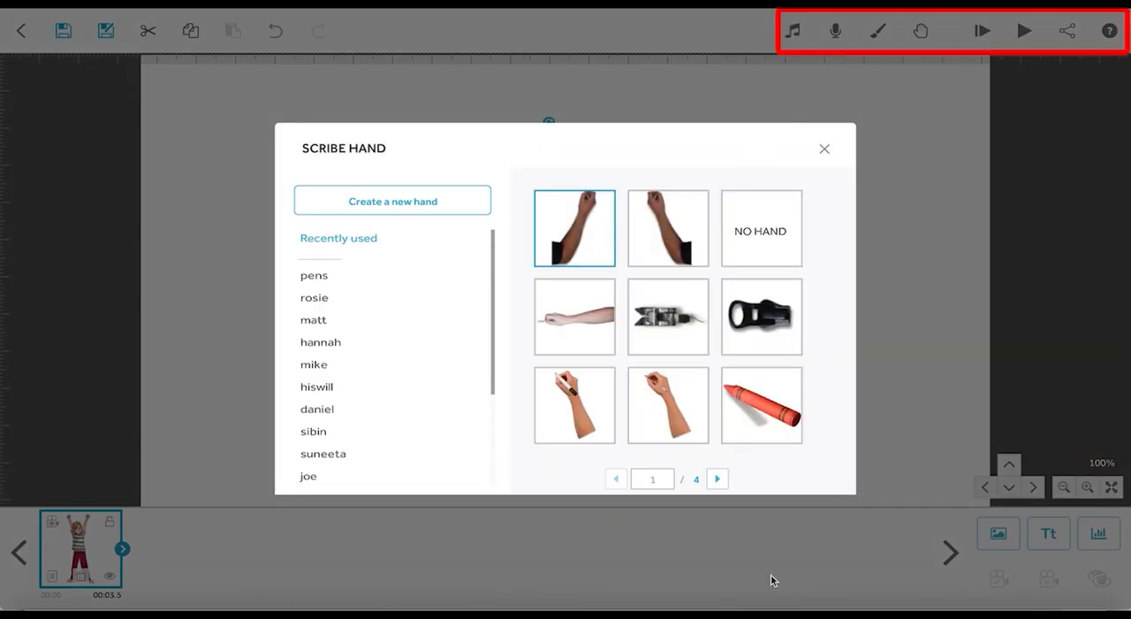
pyautogui.click(826, 150)
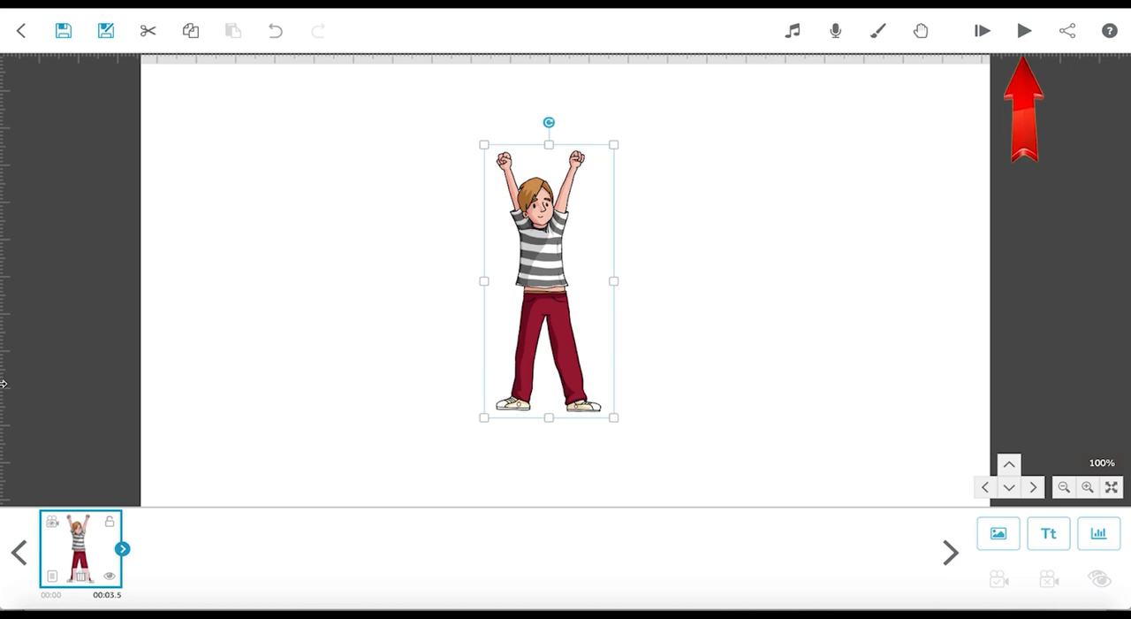
pyautogui.click(979, 32)
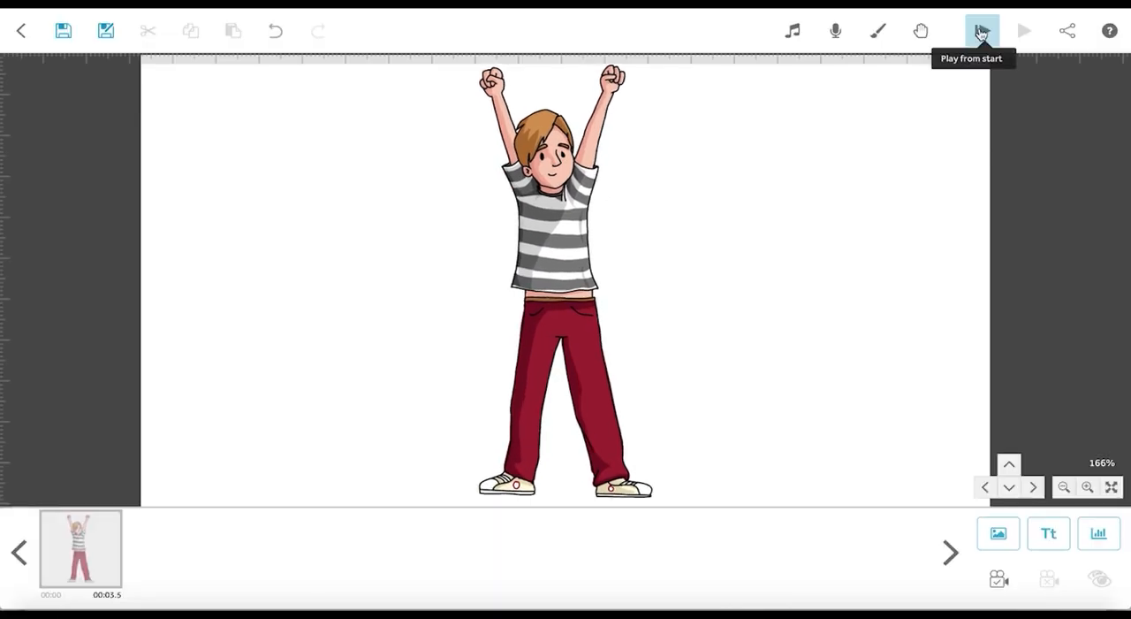
pyautogui.click(981, 32)
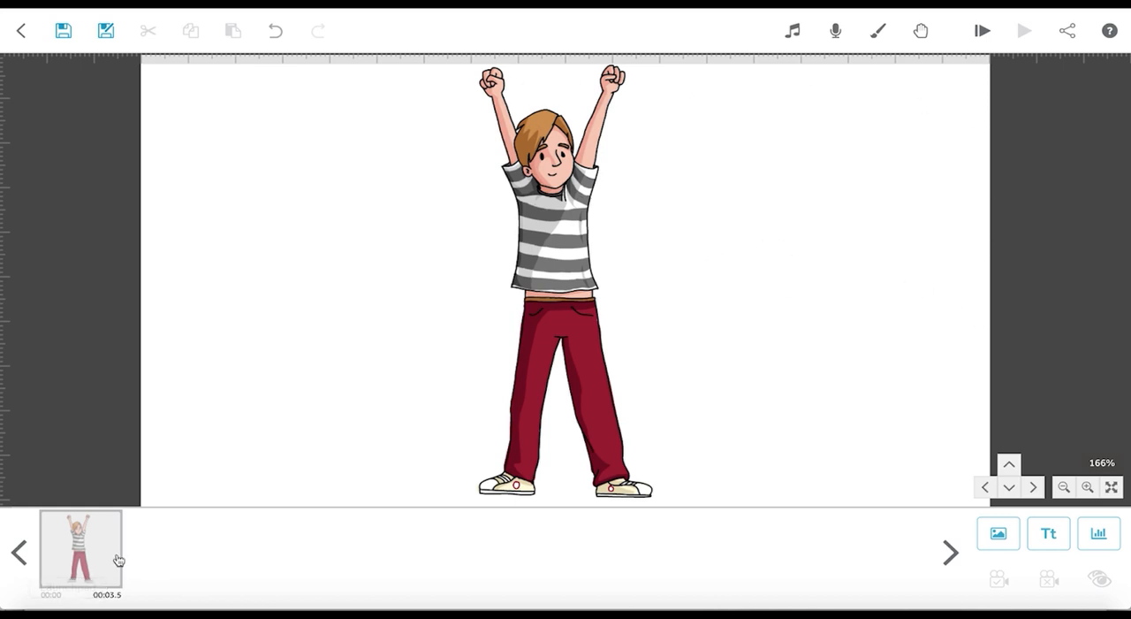
# Add the soccer player from the used images, shrink it slightly and place it to the right of the boy
pyautogui.click(117, 523)
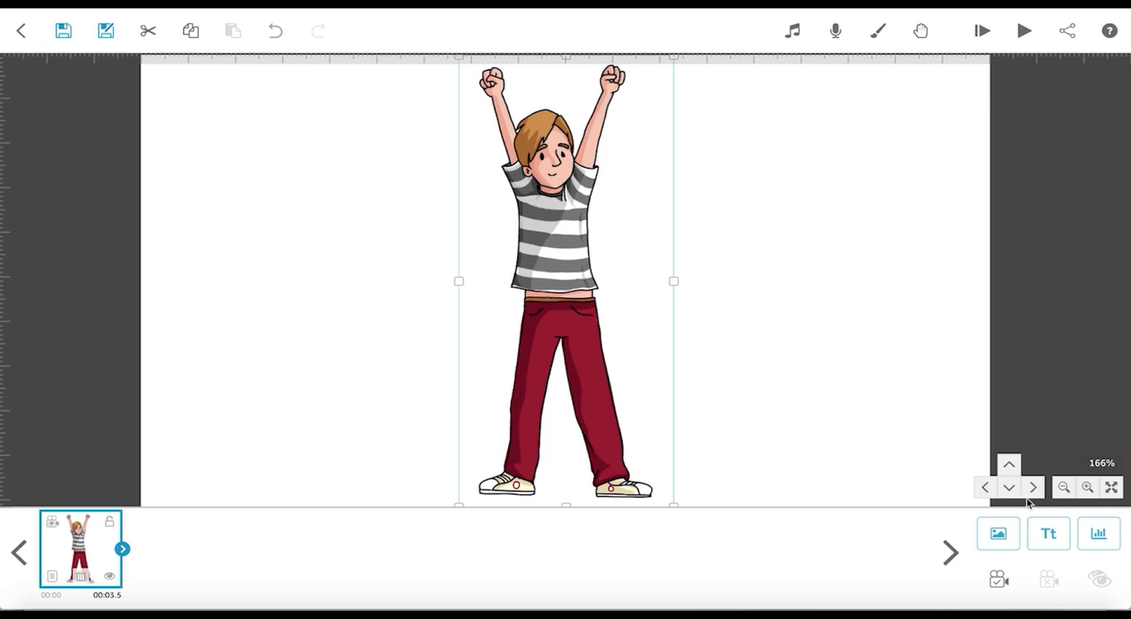
pyautogui.click(998, 533)
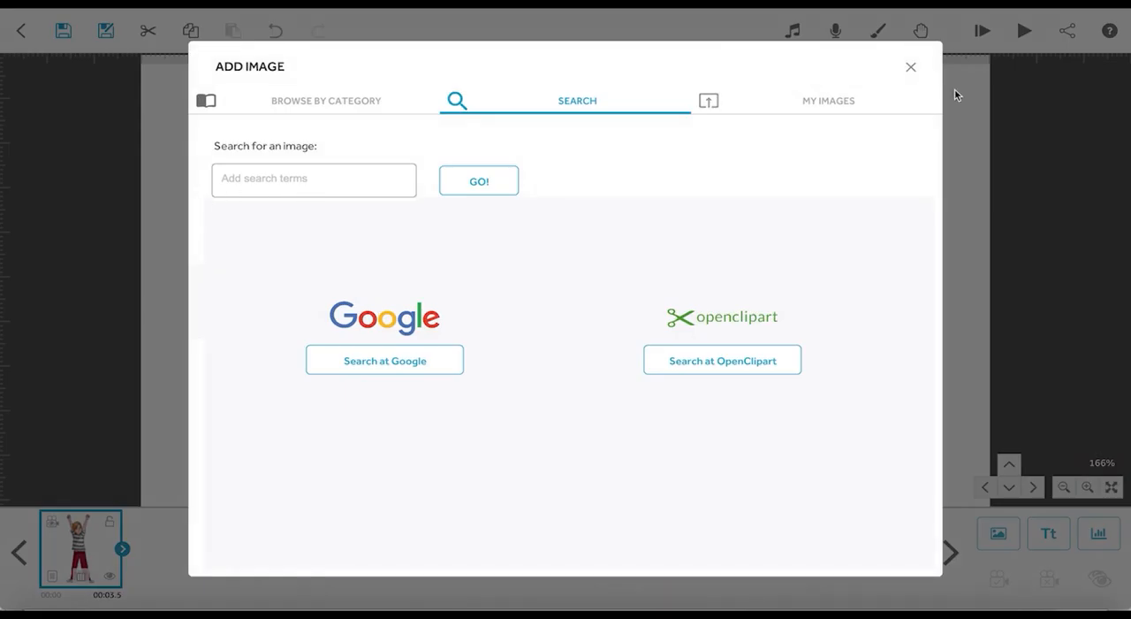
pyautogui.click(835, 104)
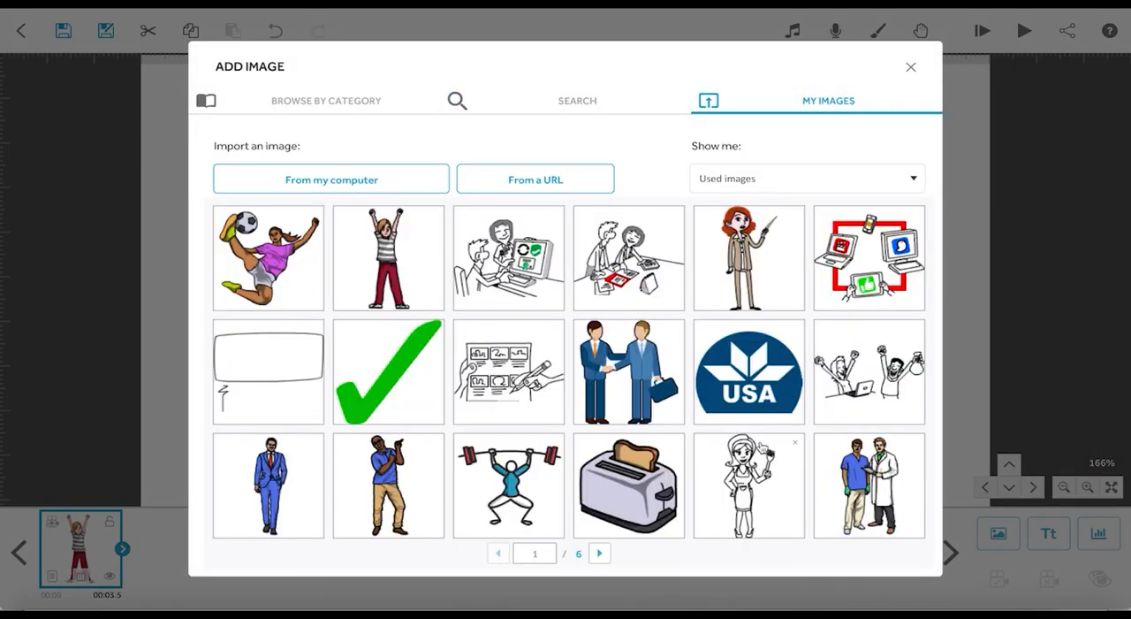
pyautogui.click(258, 259)
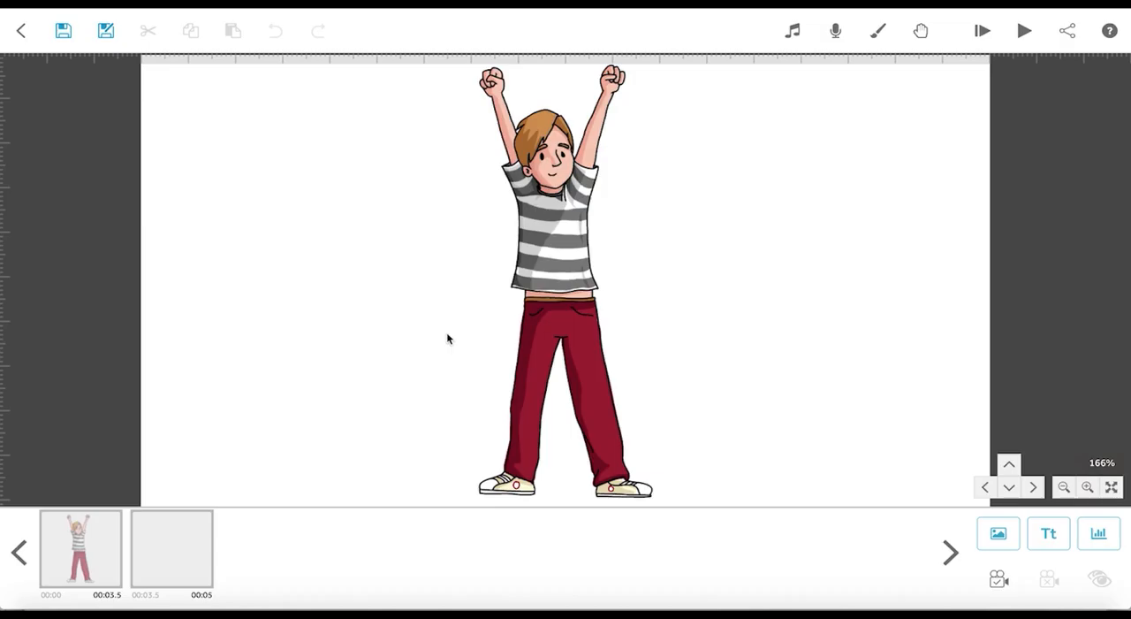
pyautogui.moveTo(723, 146); pyautogui.dragTo(663, 185)
pyautogui.moveTo(588, 274); pyautogui.dragTo(859, 334)
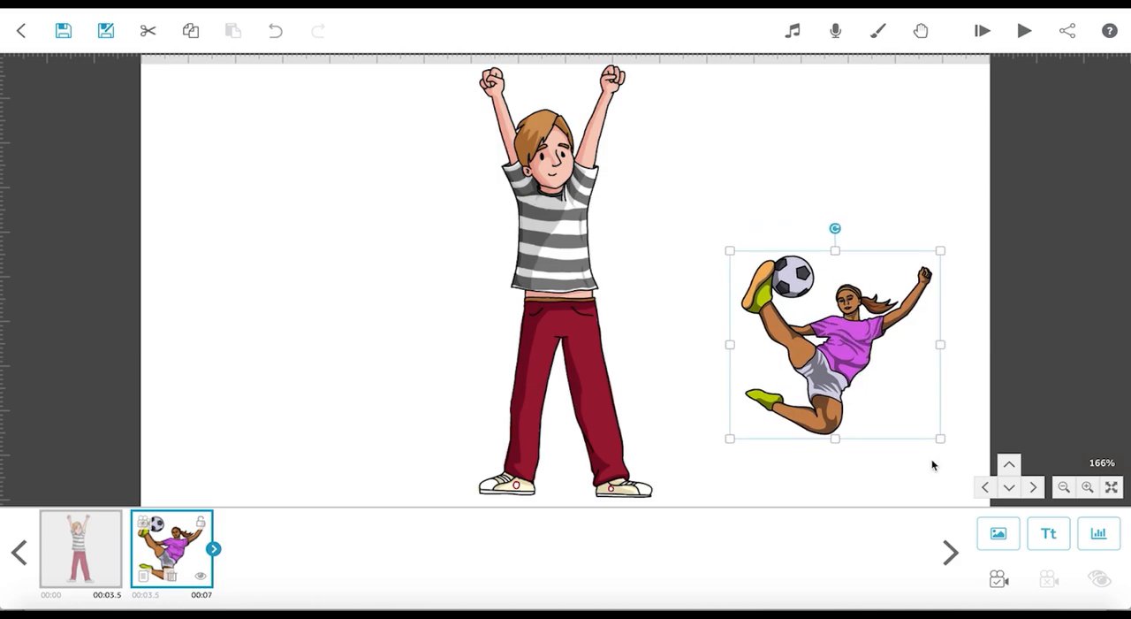
# Add the man in the blue suit from the used images and place him to the left of the boy
pyautogui.click(999, 533)
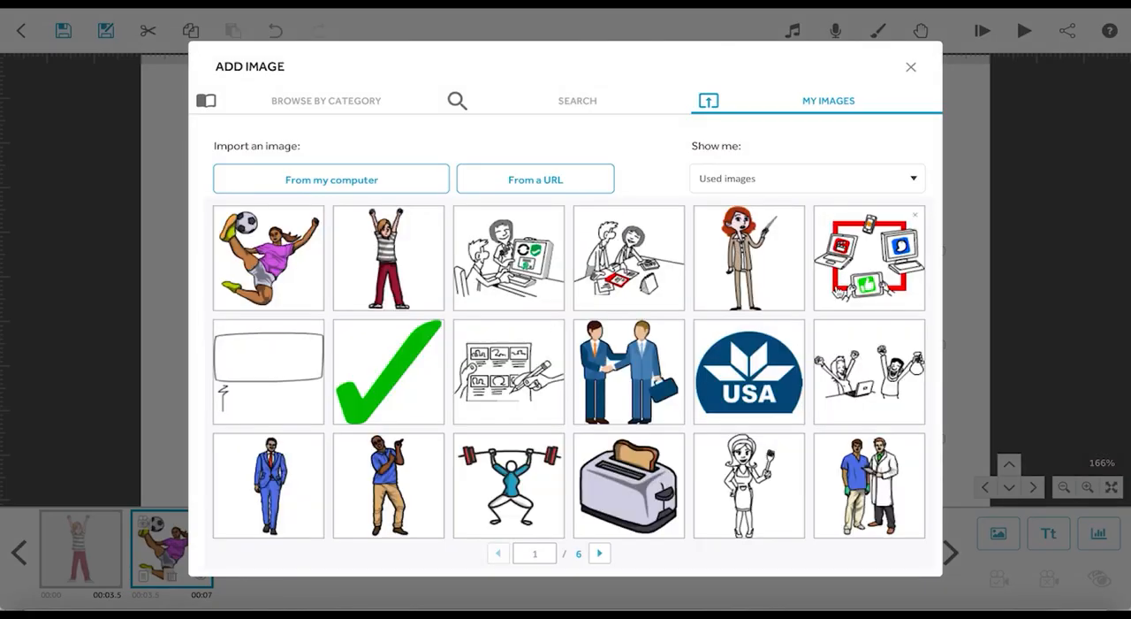
pyautogui.click(285, 487)
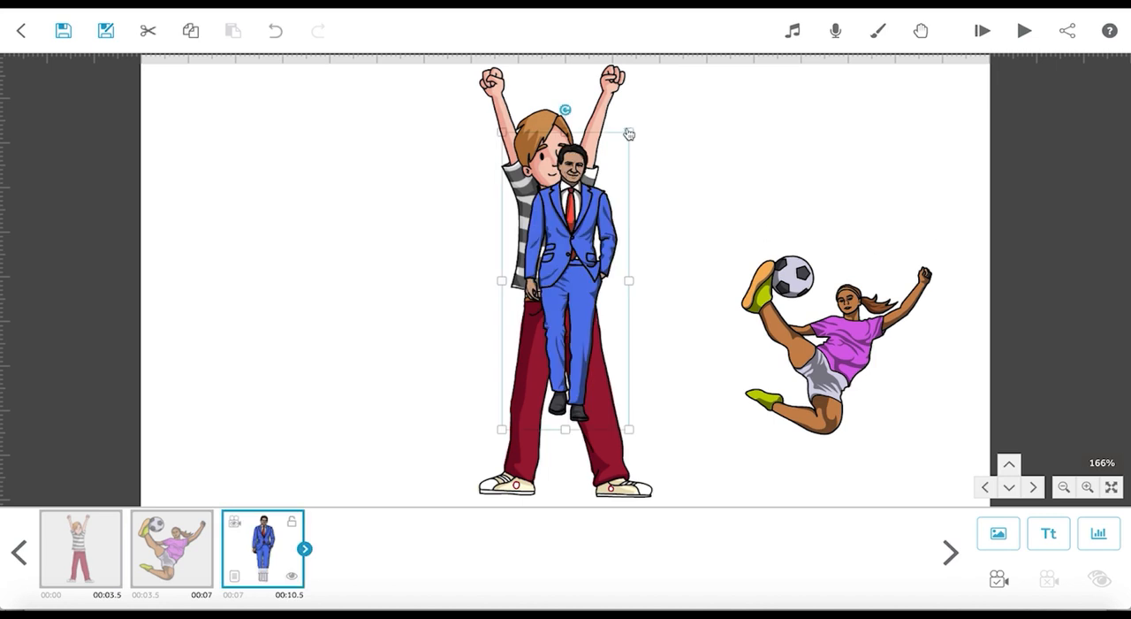
pyautogui.moveTo(578, 261); pyautogui.dragTo(244, 316)
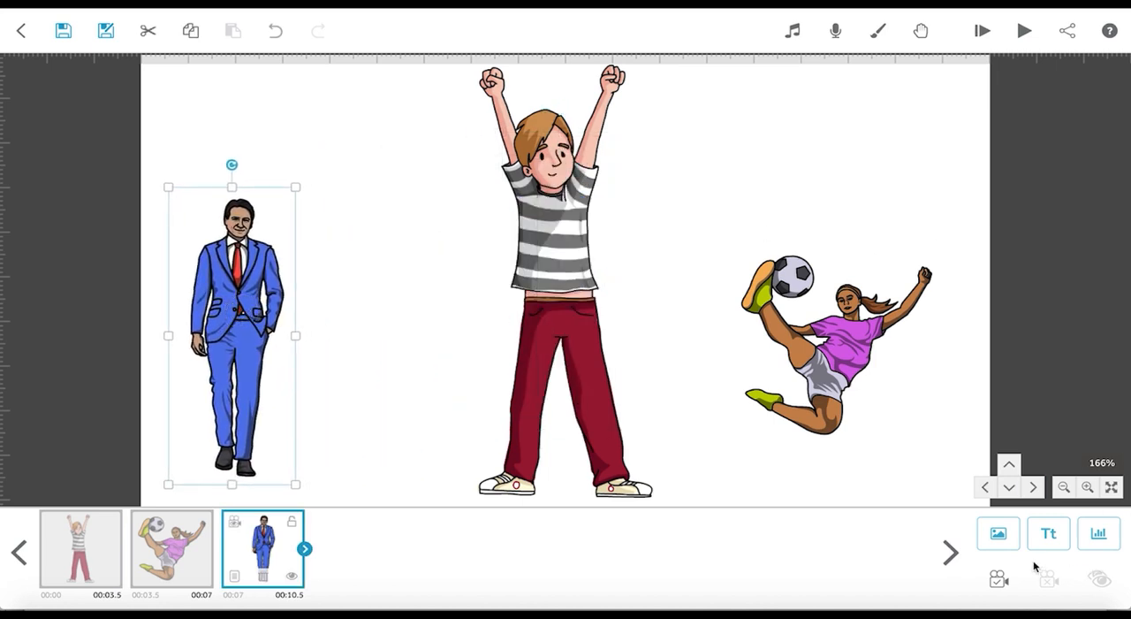
# Add the used image of two people at a computer, shrink it, place it right of the boy, and move the soccer player above it
pyautogui.click(1000, 533)
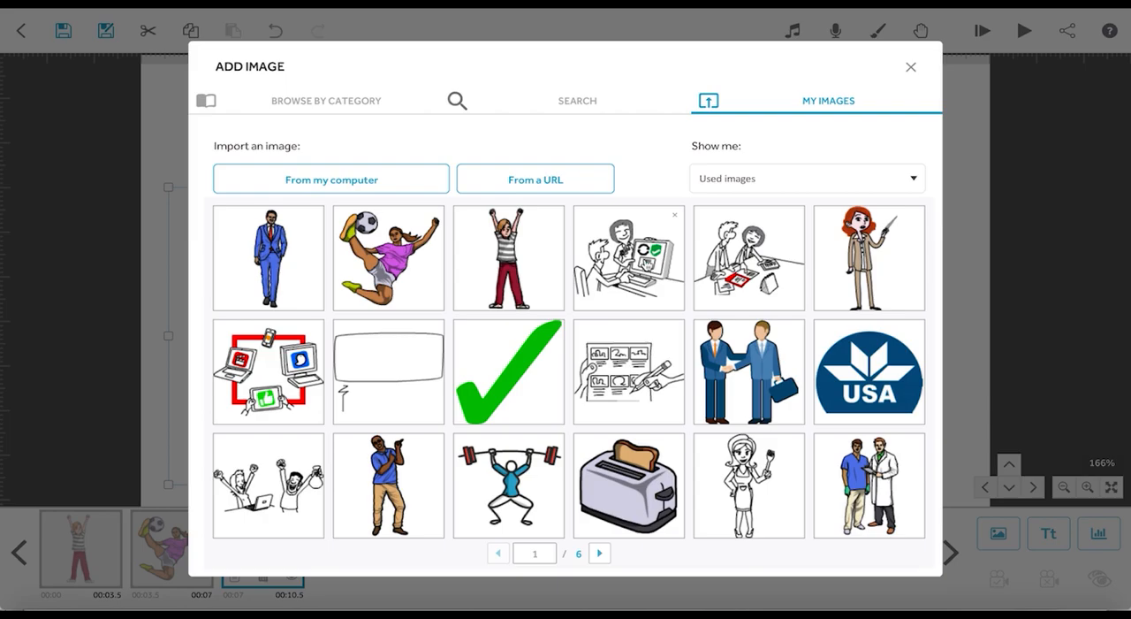
pyautogui.click(628, 257)
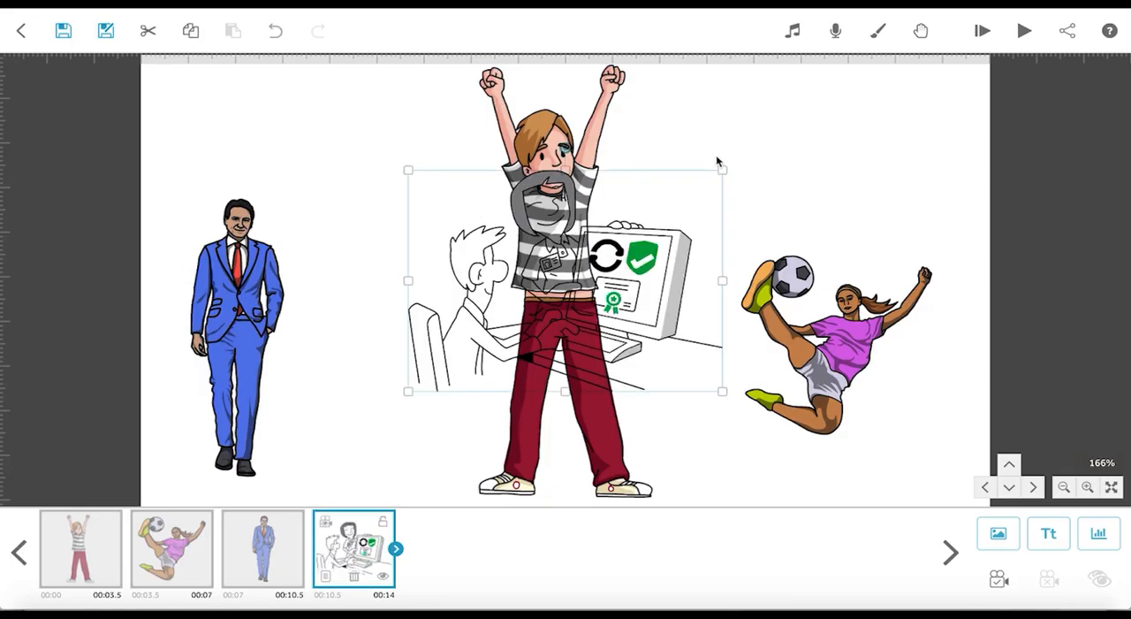
pyautogui.moveTo(723, 173); pyautogui.dragTo(687, 202)
pyautogui.moveTo(626, 277); pyautogui.dragTo(864, 402)
pyautogui.moveTo(849, 302); pyautogui.dragTo(835, 154)
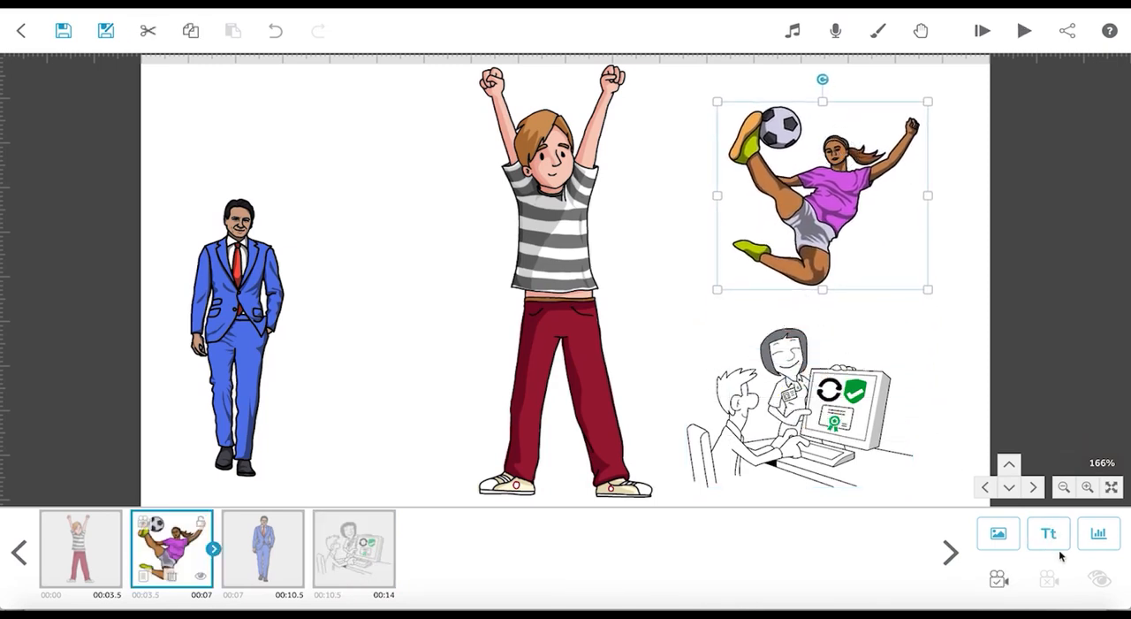
# Add the blue arrowhead from page 3 of the used images, shrink it and place it just right of the boy
pyautogui.click(998, 534)
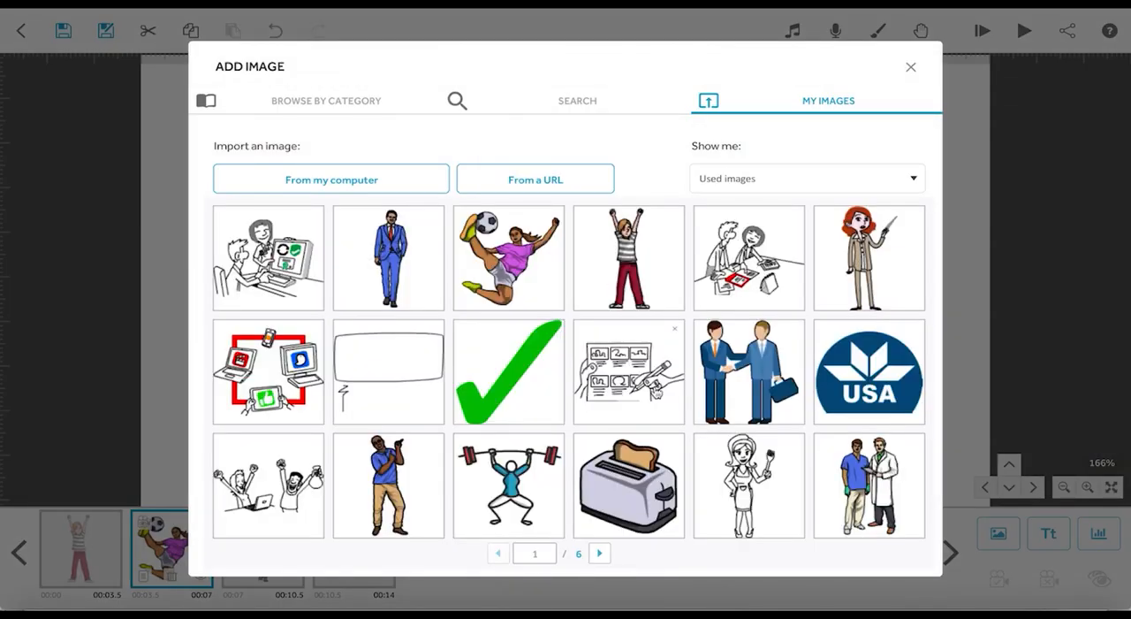
pyautogui.hscroll(15, 625, 412)
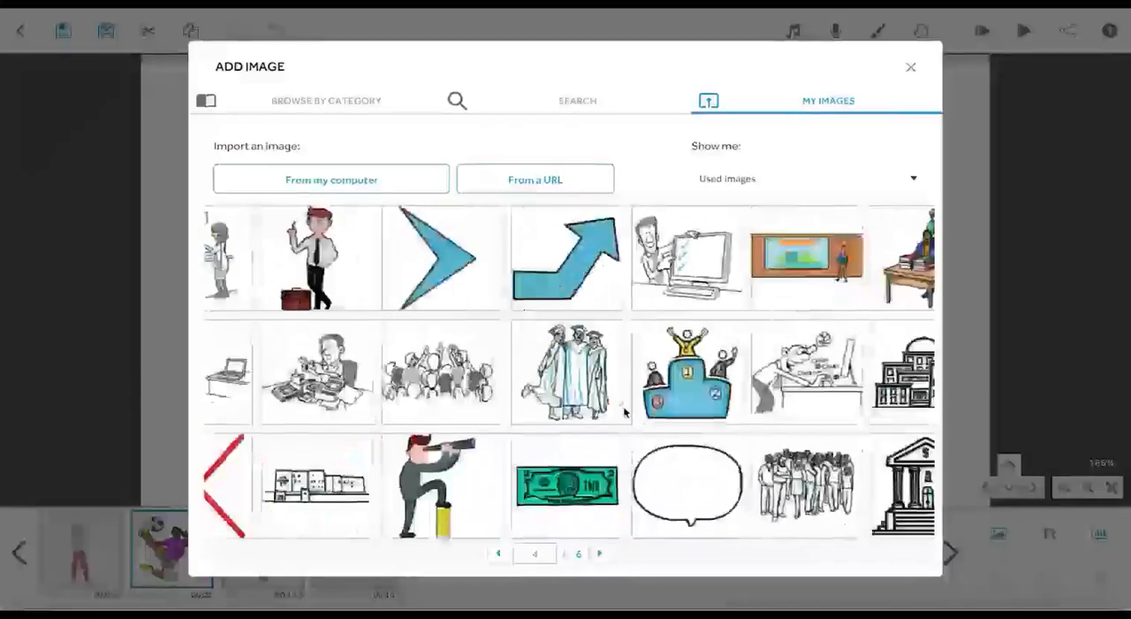
pyautogui.hscroll(-8, 625, 412)
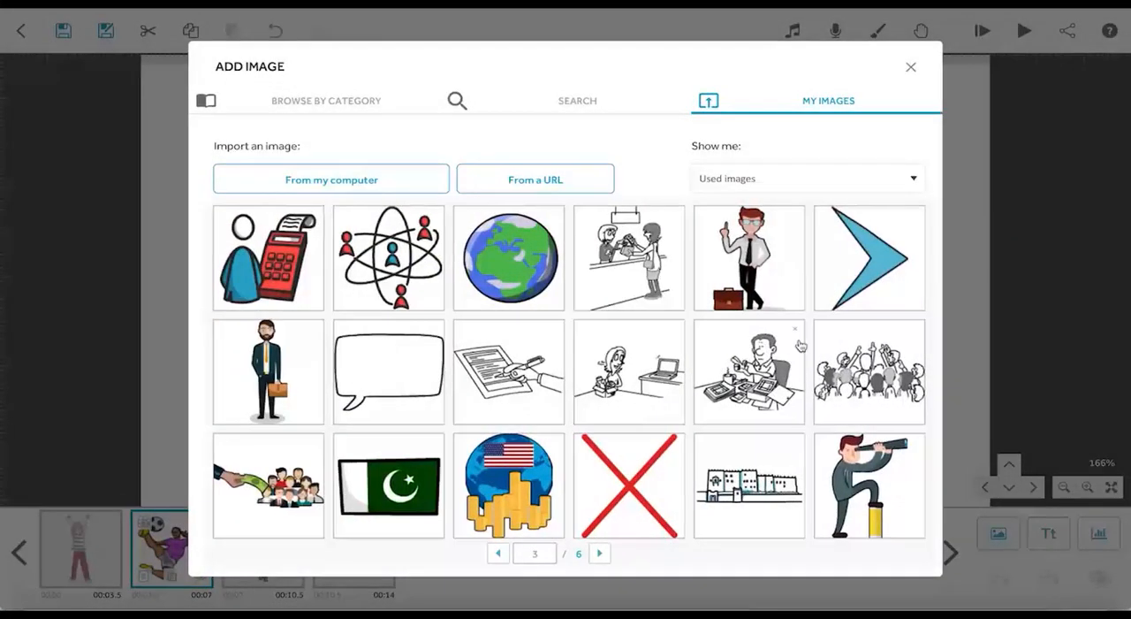
pyautogui.click(877, 259)
pyautogui.moveTo(676, 133); pyautogui.dragTo(613, 229)
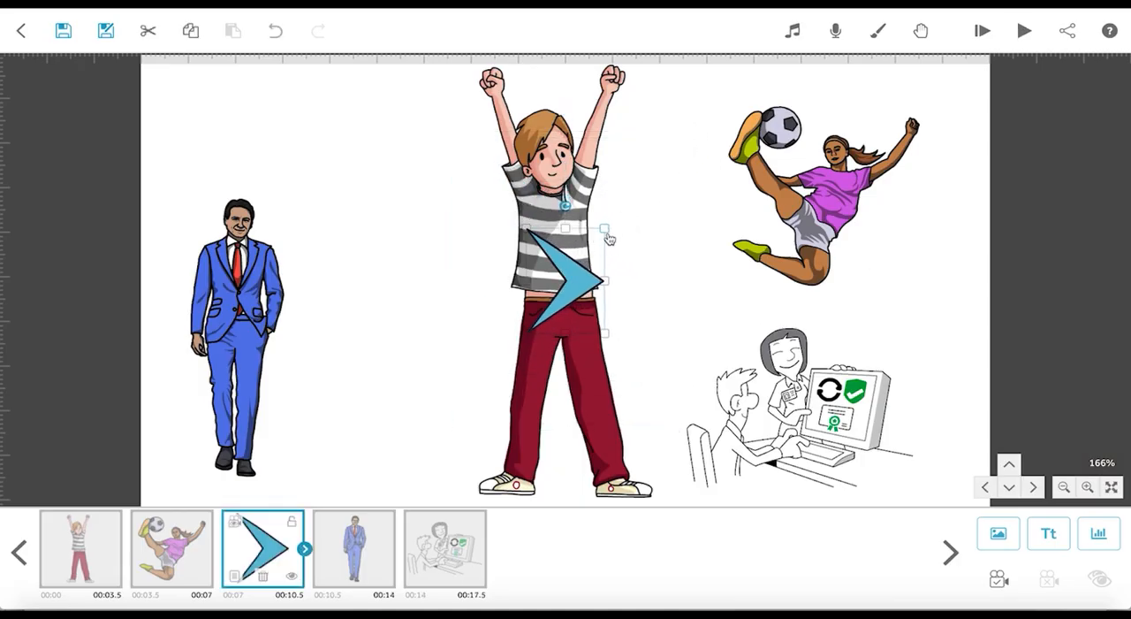
pyautogui.moveTo(573, 281); pyautogui.dragTo(684, 309)
# Add the green check mark from the used images, shrink it and place it above the computer drawing
pyautogui.click(999, 536)
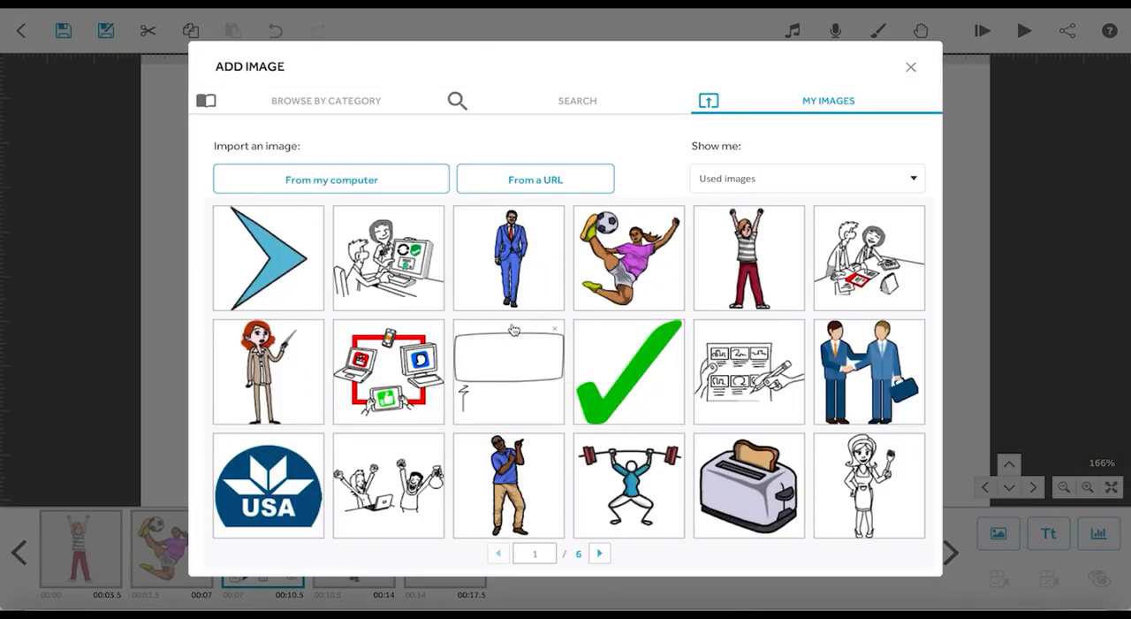
pyautogui.hscroll(6, 593, 325)
pyautogui.hscroll(-3, 593, 325)
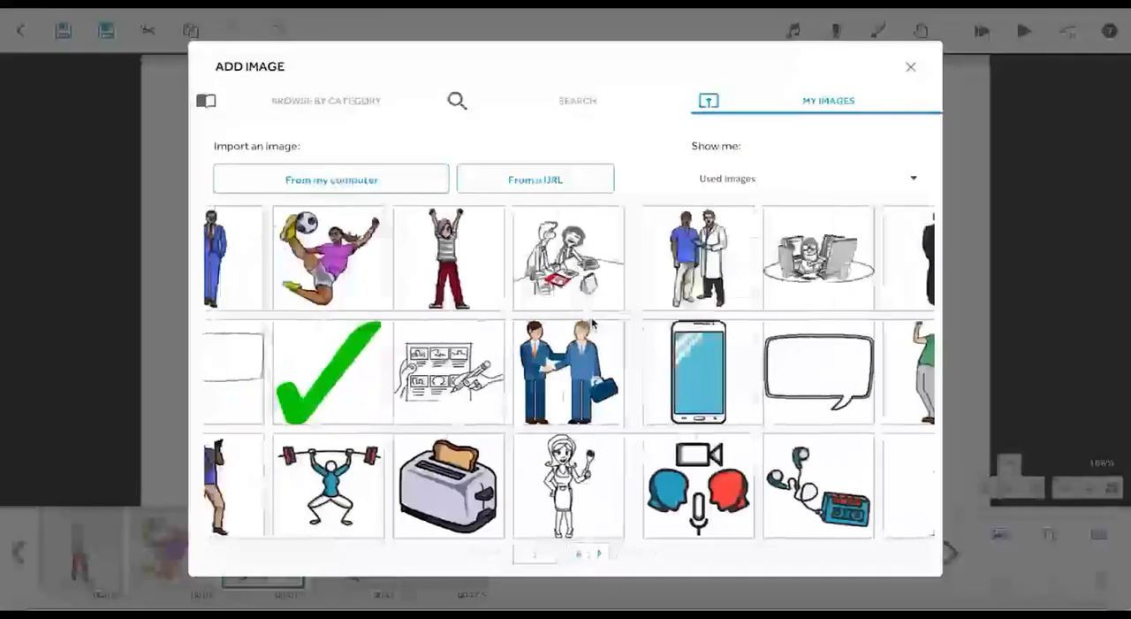
pyautogui.click(629, 378)
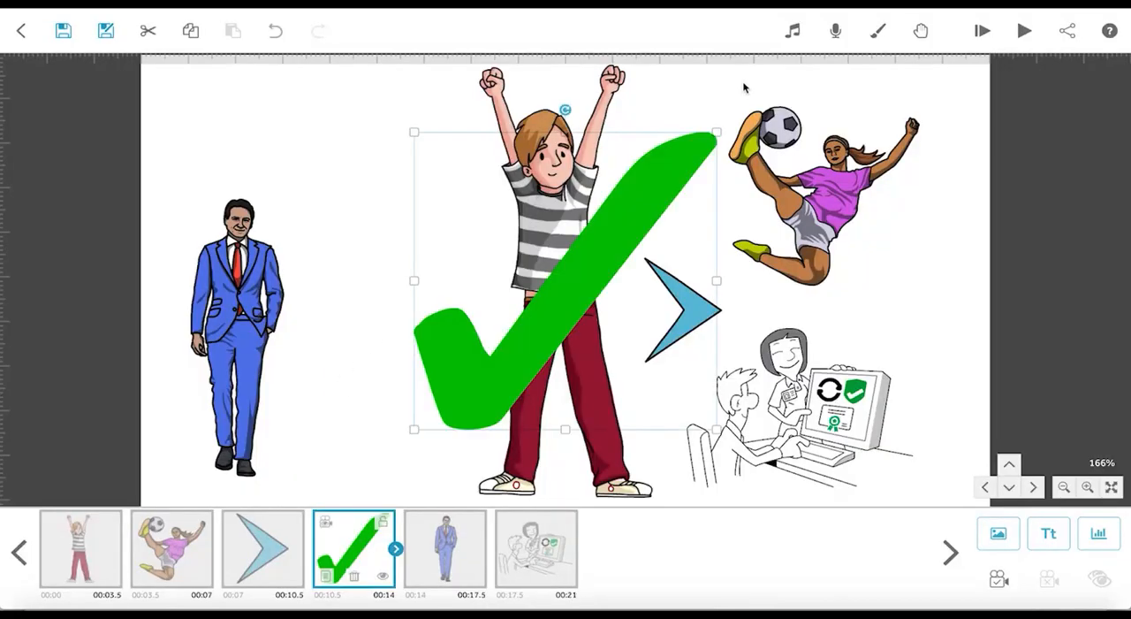
pyautogui.moveTo(715, 133); pyautogui.dragTo(879, 314)
# Select the elements one by one in the timeline and on the canvas to examine which thumbnail corresponds to each image
pyautogui.click(470, 283)
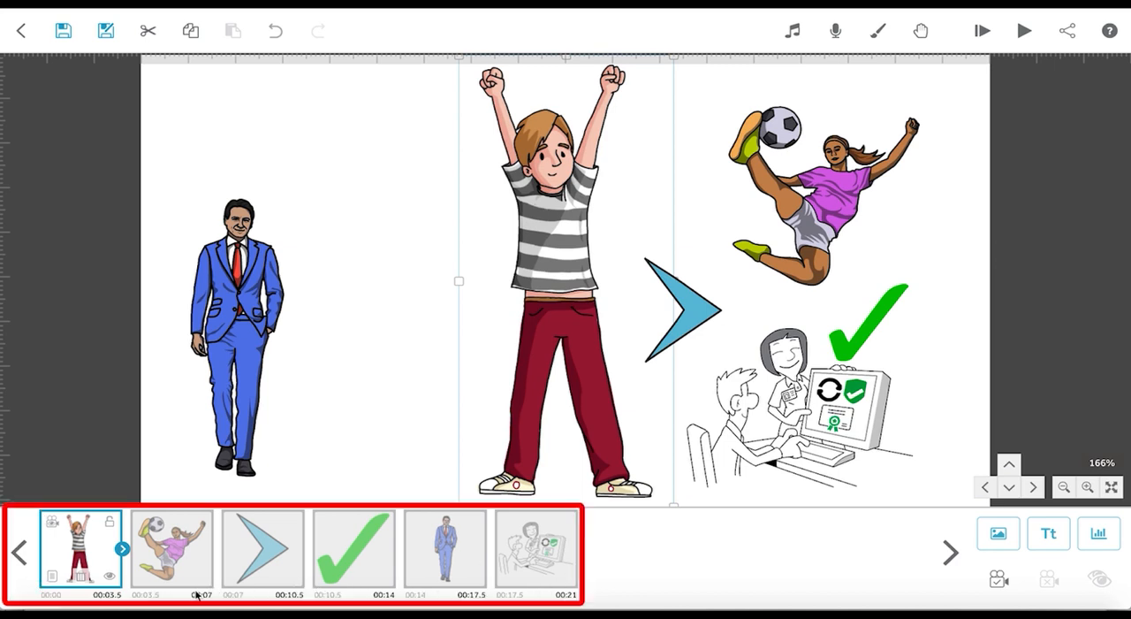
pyautogui.click(260, 568)
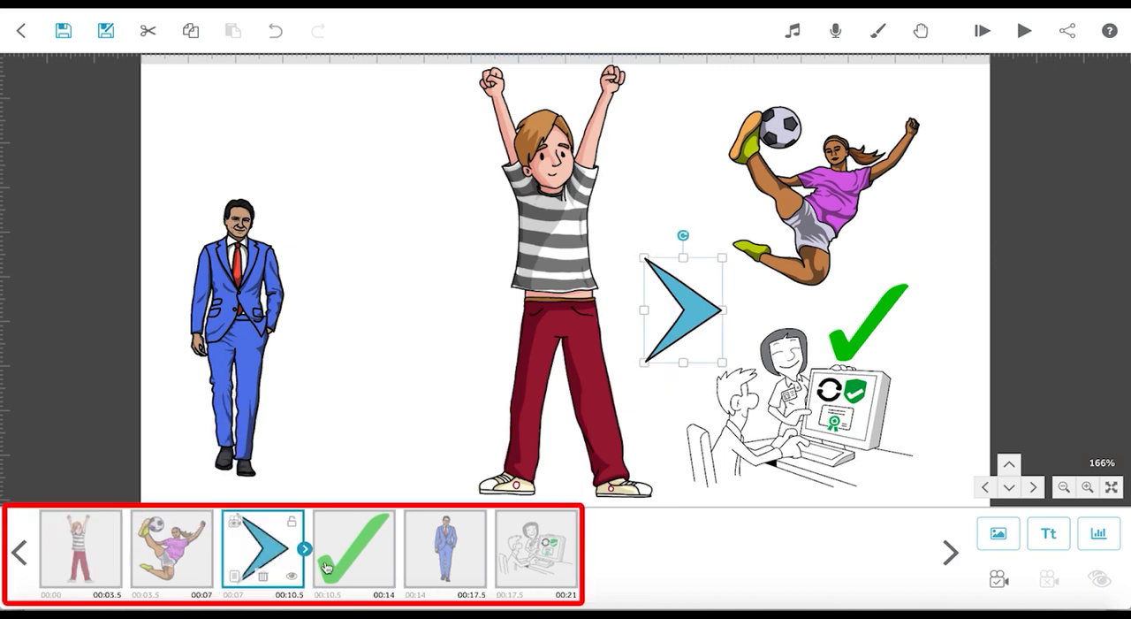
pyautogui.click(345, 562)
pyautogui.click(455, 560)
pyautogui.click(526, 556)
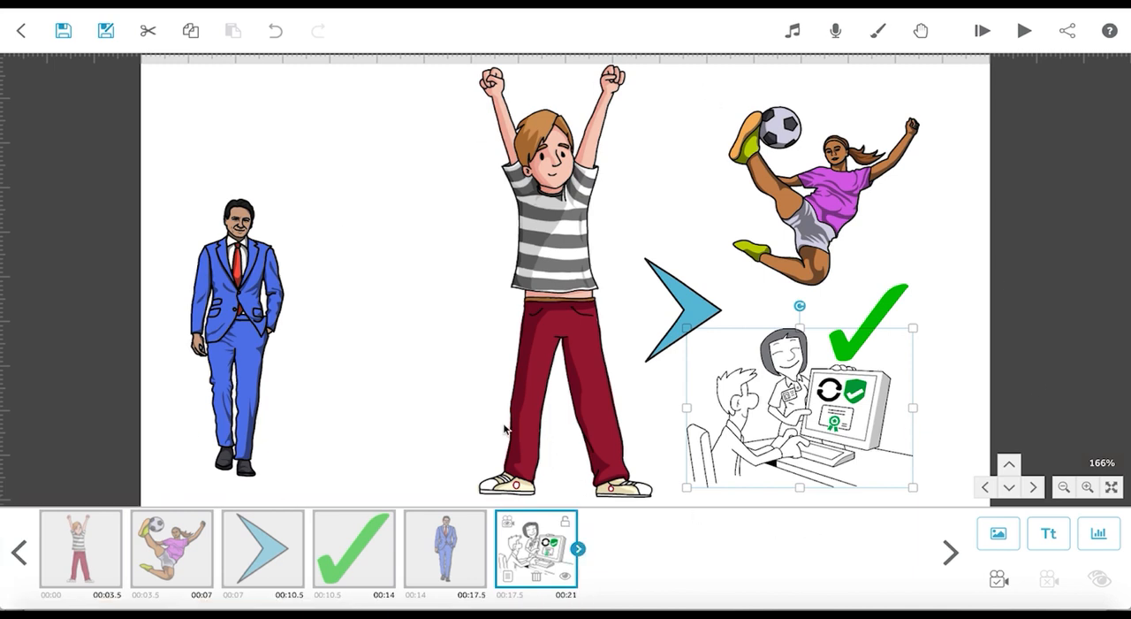
pyautogui.click(321, 548)
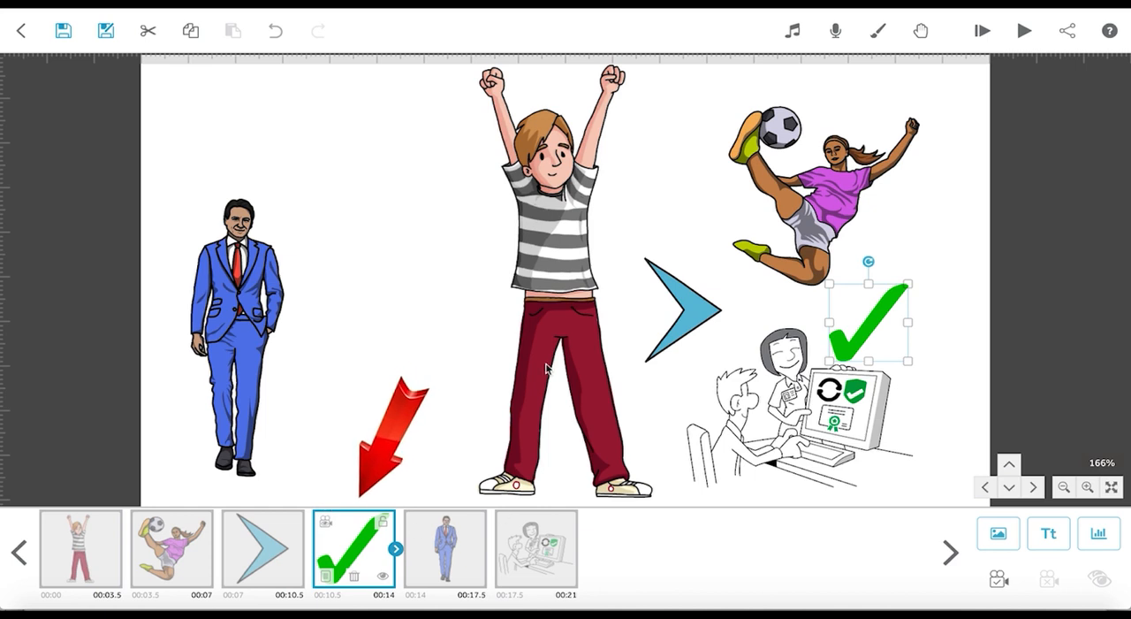
pyautogui.click(556, 220)
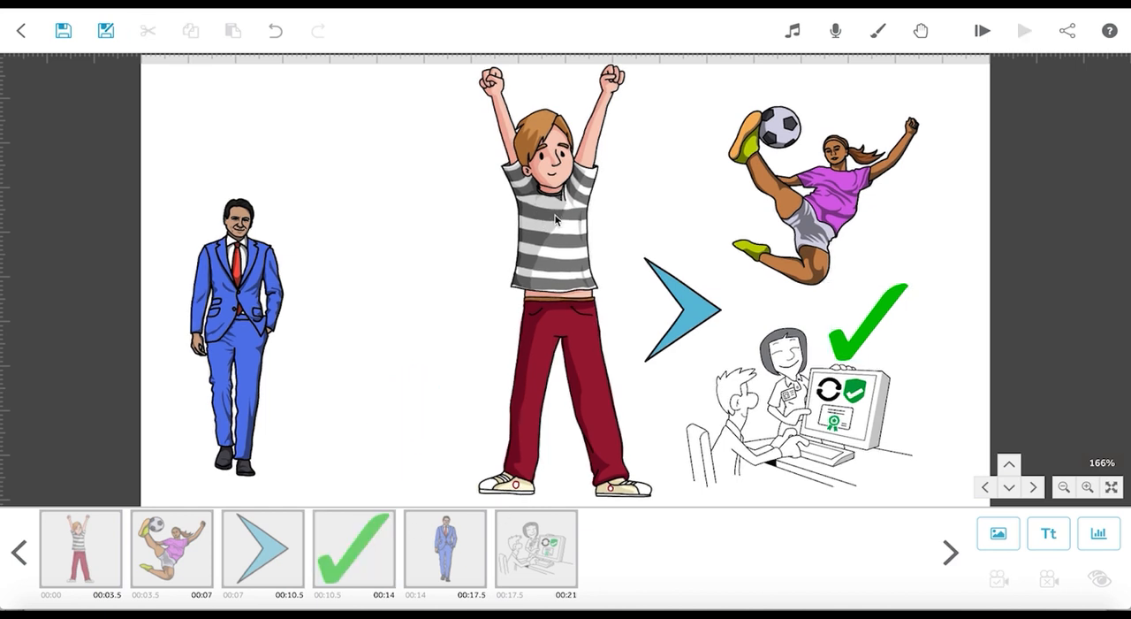
pyautogui.click(698, 320)
pyautogui.click(860, 188)
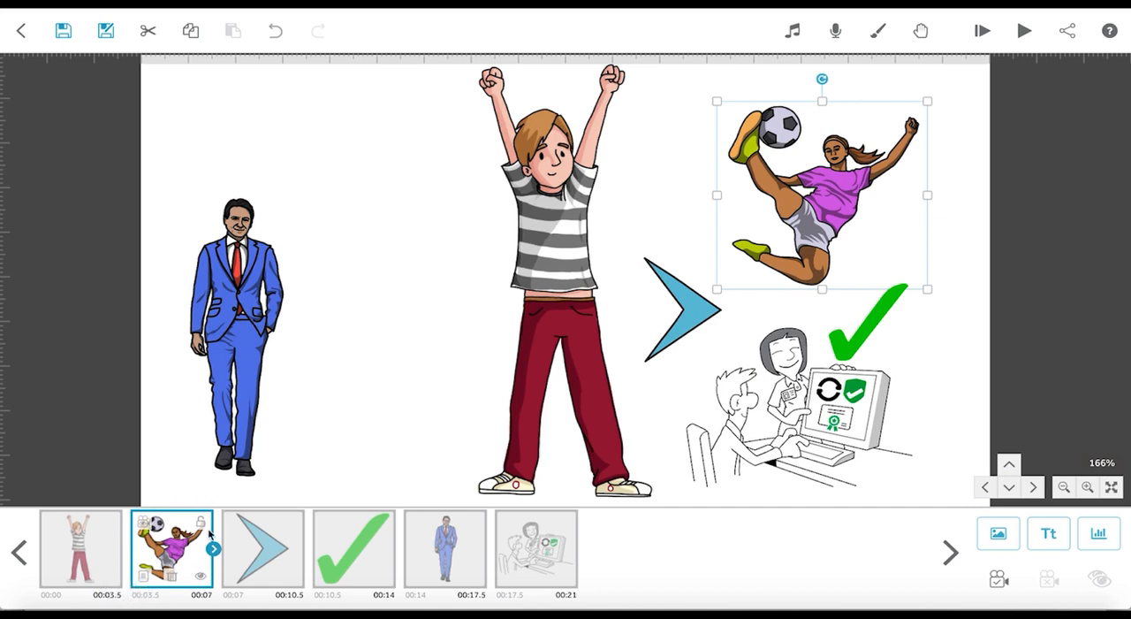
pyautogui.click(532, 552)
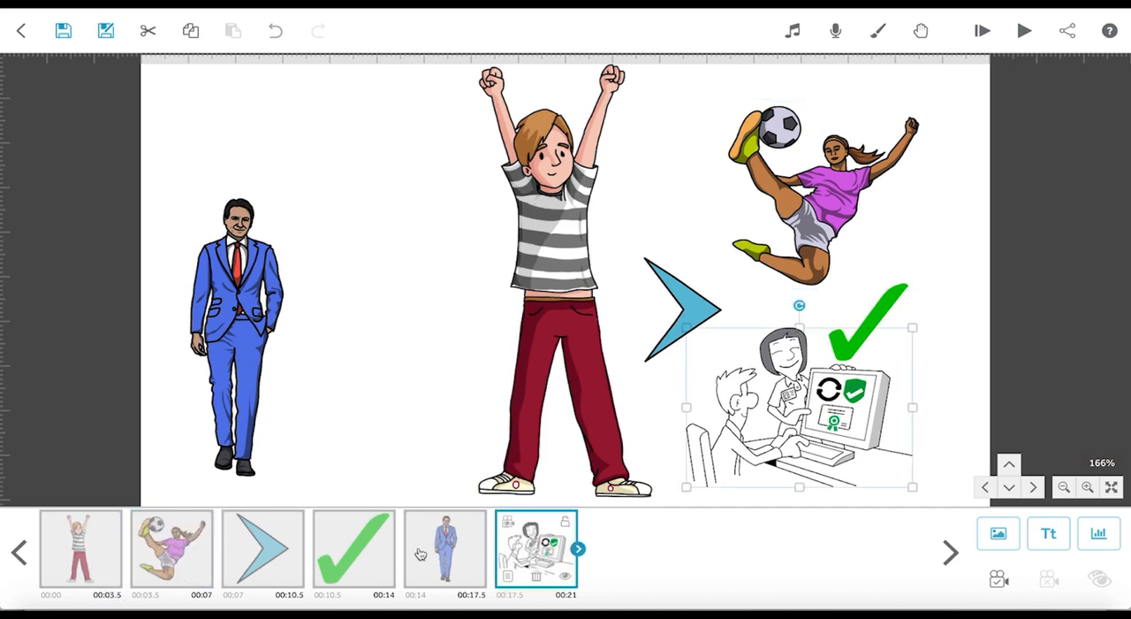
pyautogui.click(407, 553)
pyautogui.click(318, 570)
pyautogui.click(274, 565)
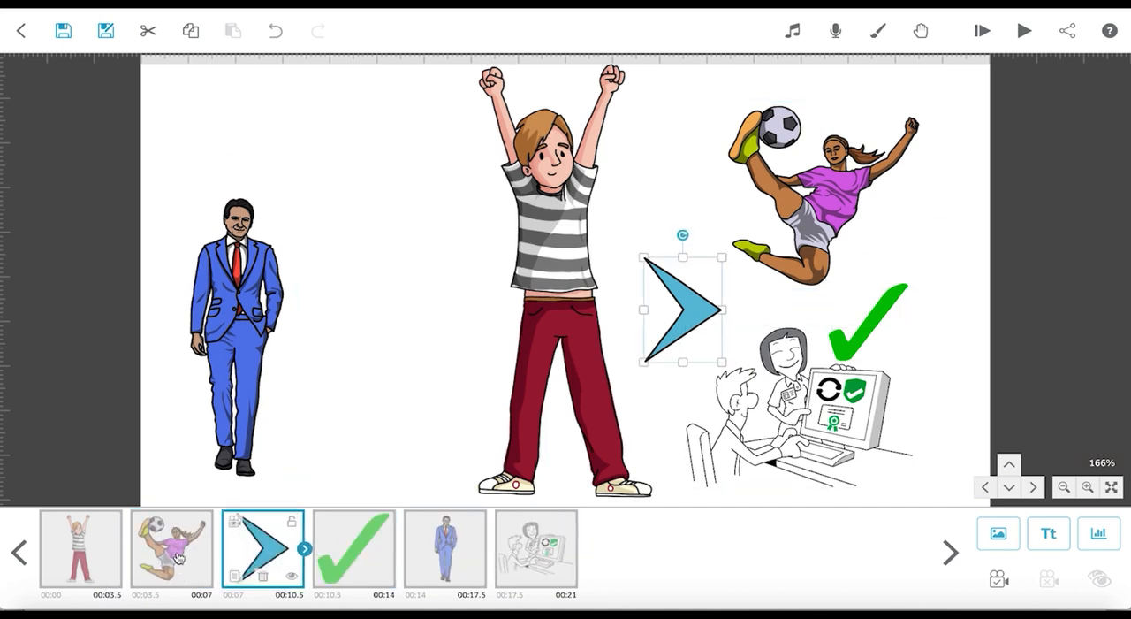
pyautogui.click(178, 558)
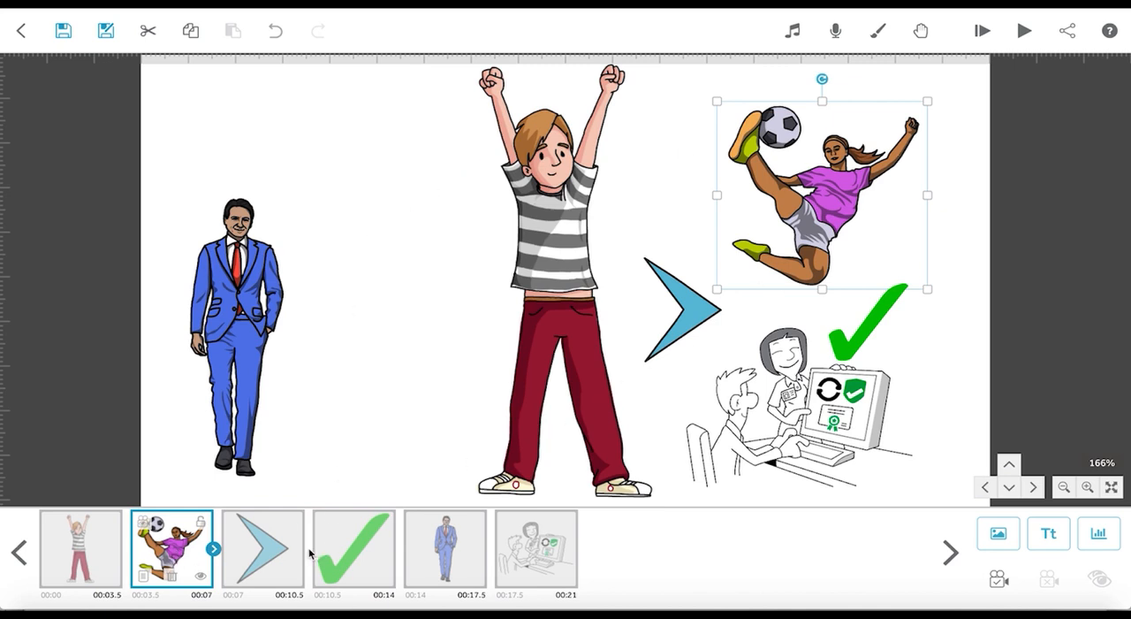
# Preview the scribe from the man in the blue suit onward, and play it again from the start
pyautogui.click(362, 546)
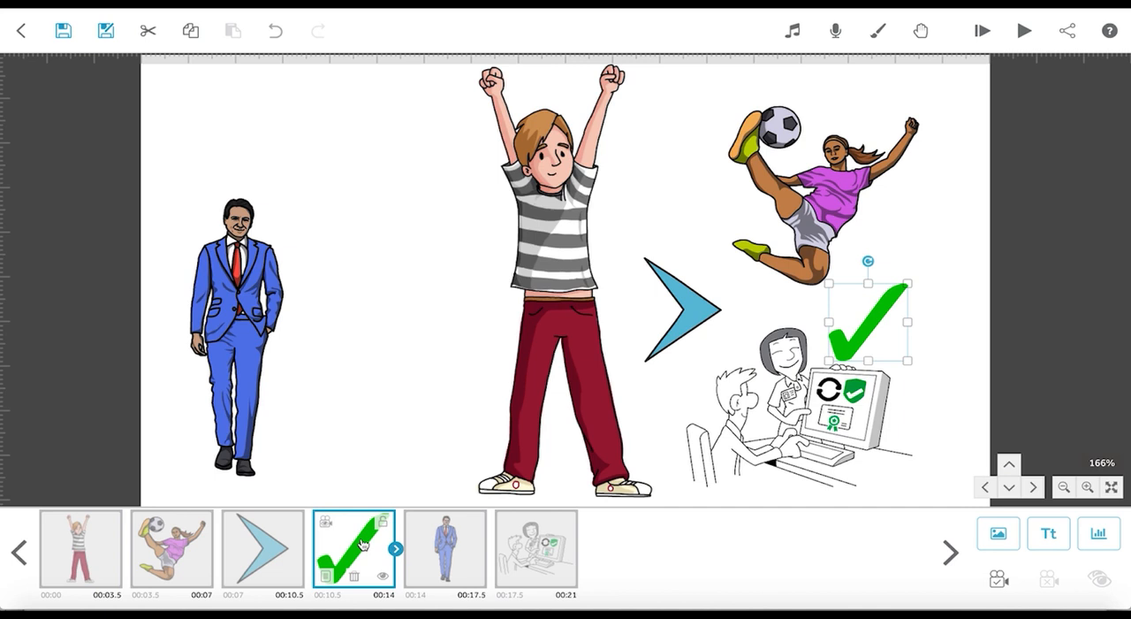
pyautogui.click(464, 554)
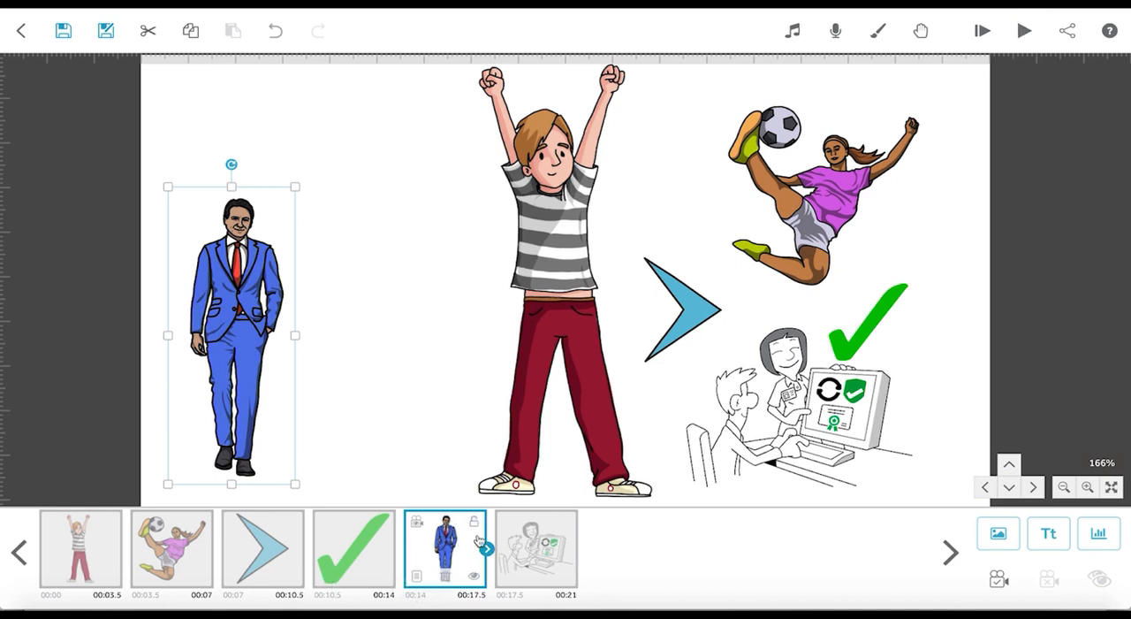
pyautogui.click(1025, 34)
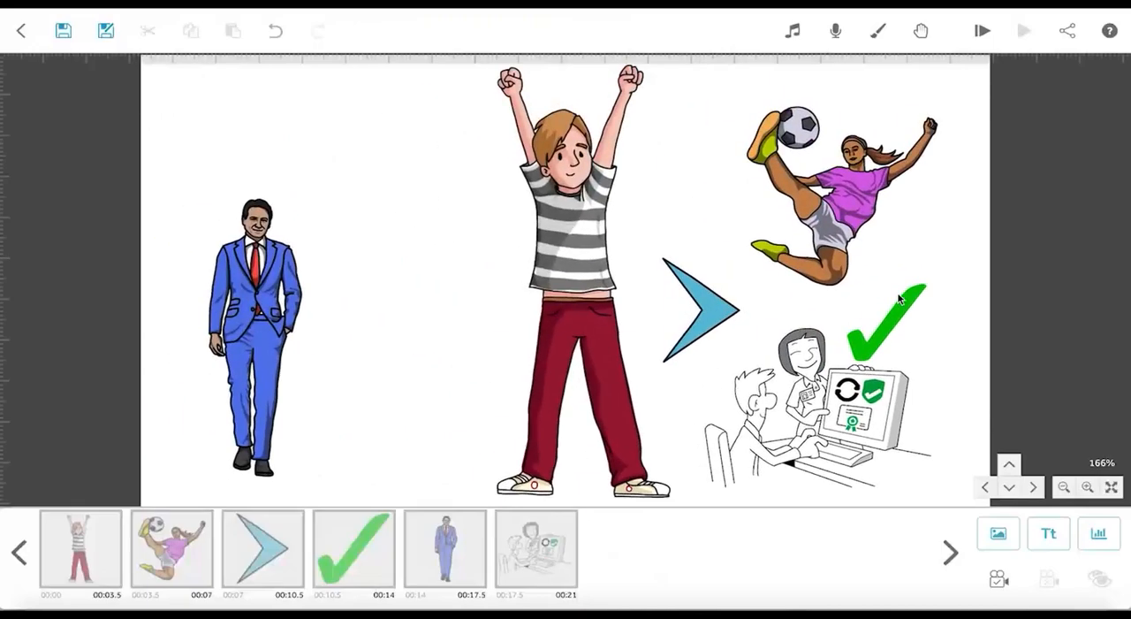
pyautogui.click(983, 36)
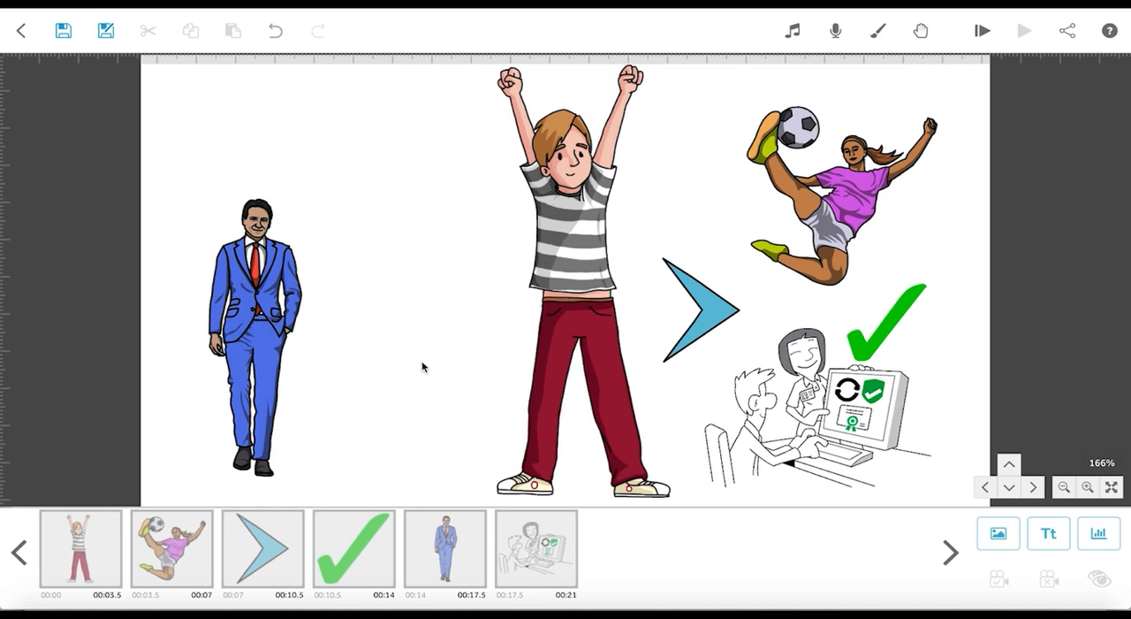
# Set the boy's camera to the current canvas position and preview the scribe from that element
pyautogui.click(80, 548)
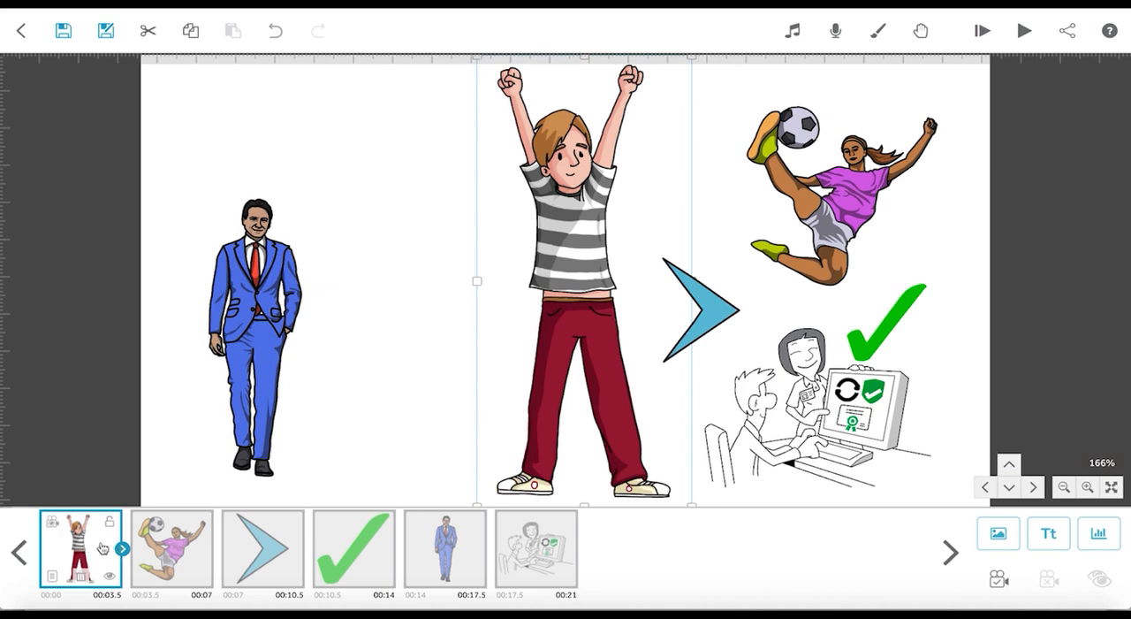
pyautogui.click(1001, 583)
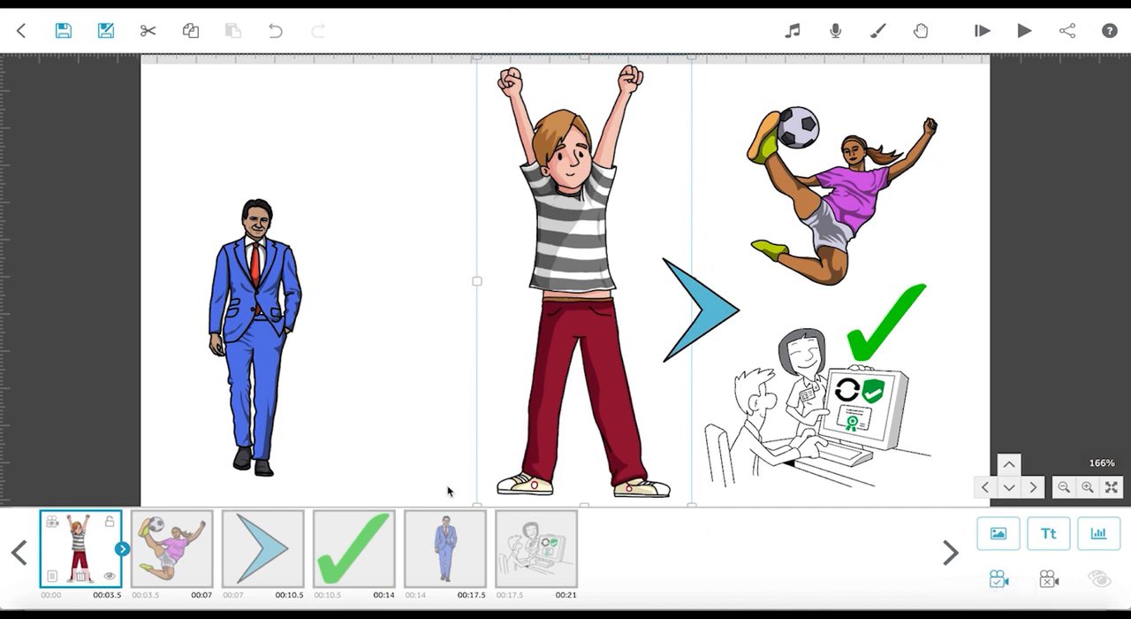
pyautogui.click(1025, 30)
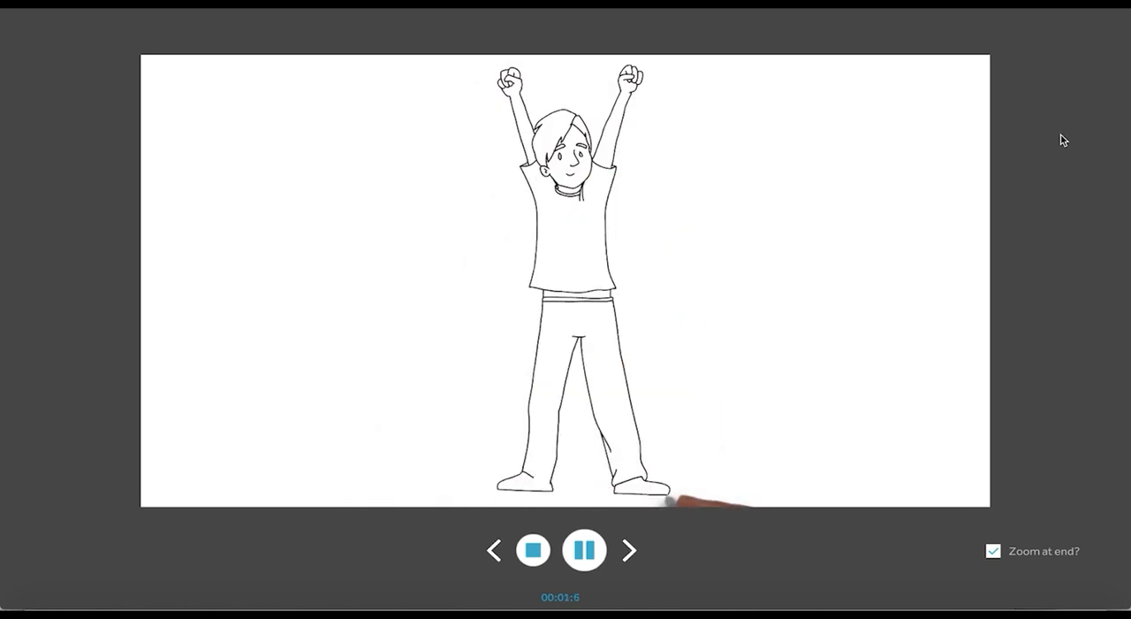
pyautogui.click(532, 551)
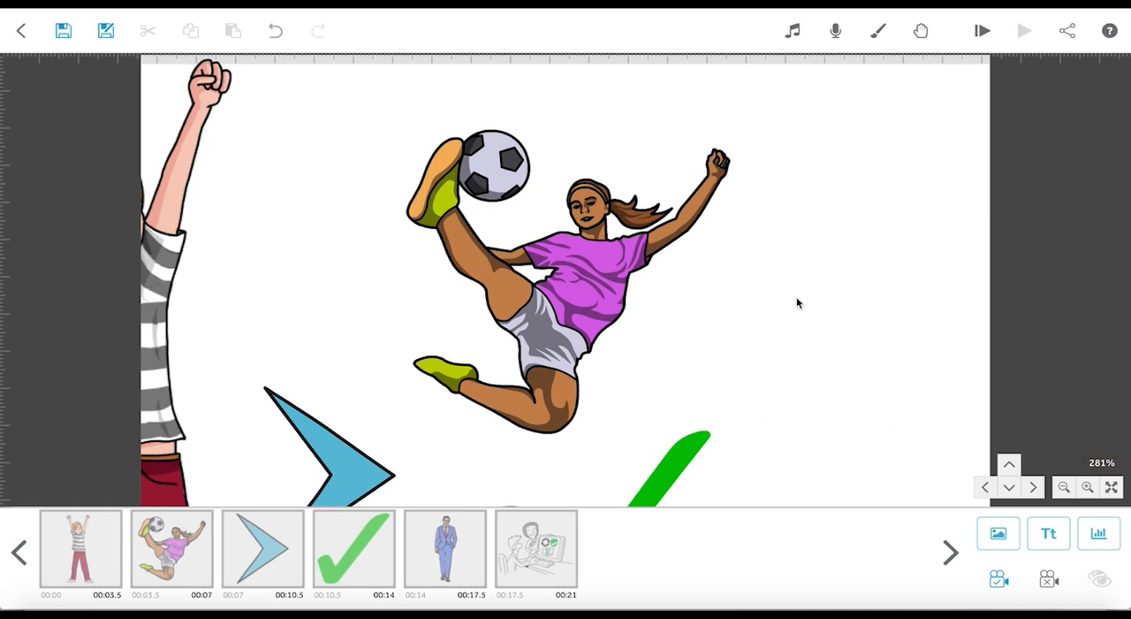
# Move the man in the blue suit closer to the boy on the canvas
pyautogui.click(535, 548)
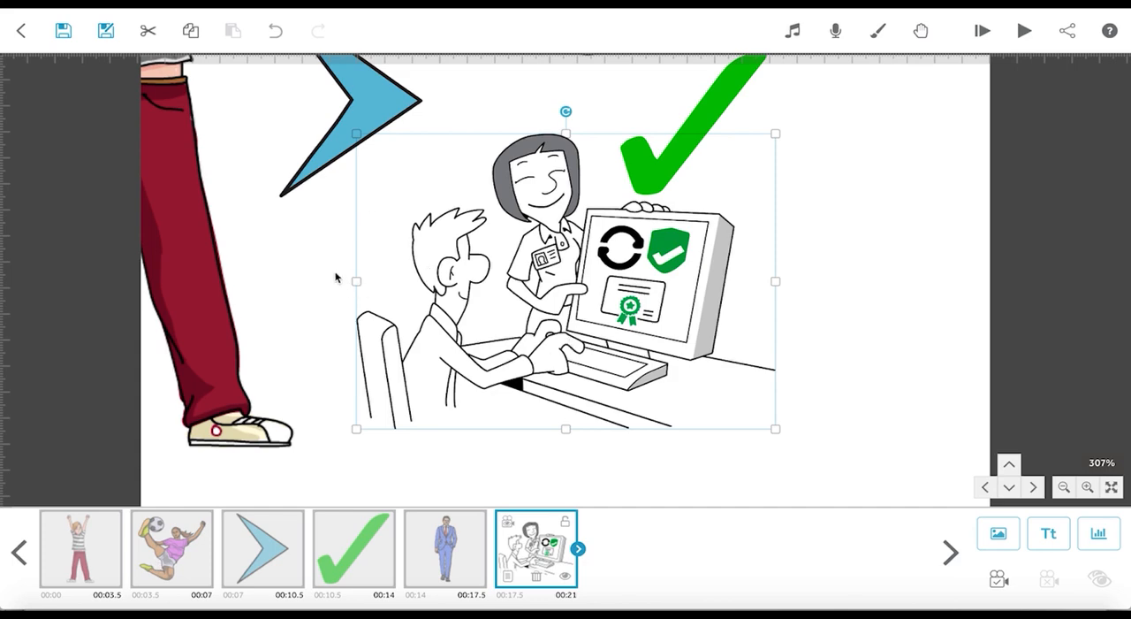
pyautogui.scroll(-5, 332, 270)
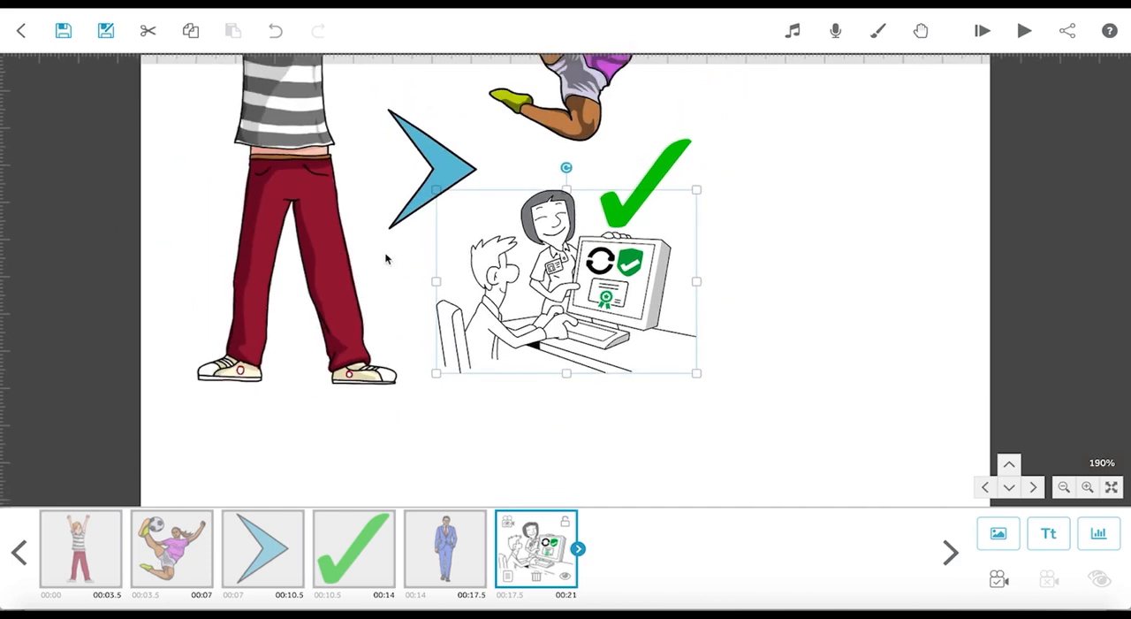
pyautogui.moveTo(387, 254); pyautogui.dragTo(540, 384)
pyautogui.scroll(-3, 542, 388)
pyautogui.moveTo(368, 314); pyautogui.dragTo(457, 332)
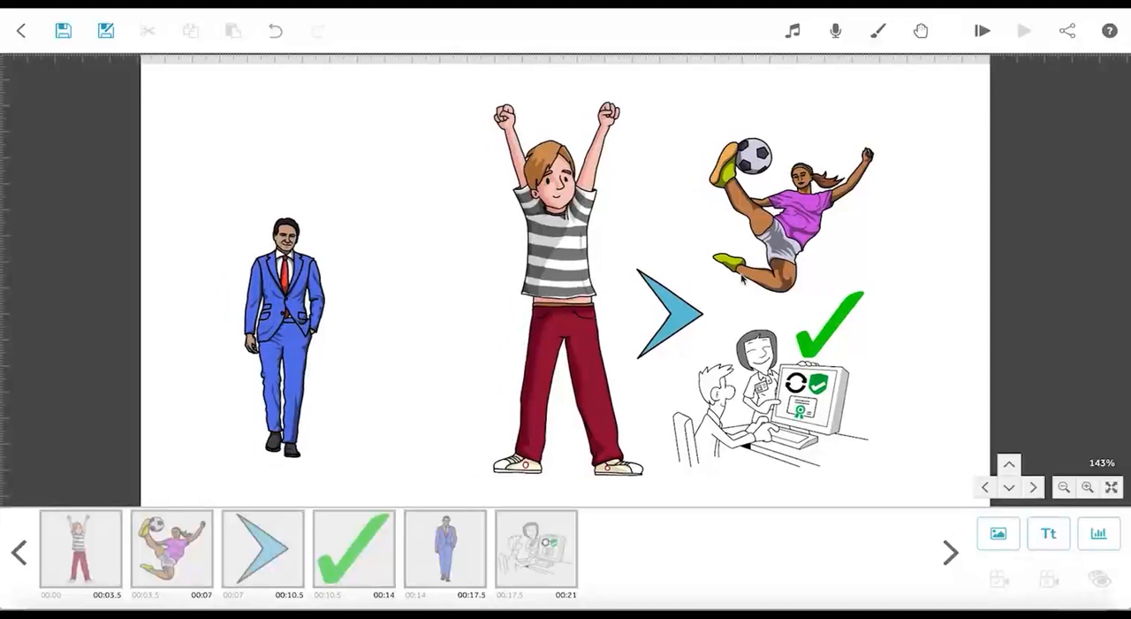
pyautogui.click(80, 536)
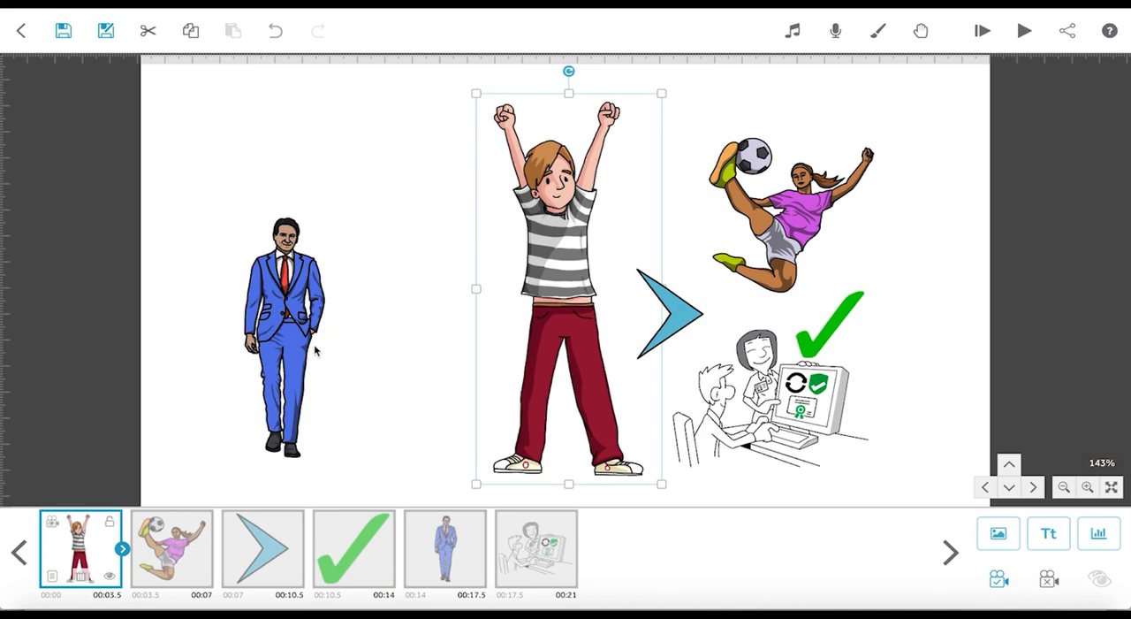
pyautogui.click(290, 315)
pyautogui.moveTo(290, 315); pyautogui.dragTo(383, 321)
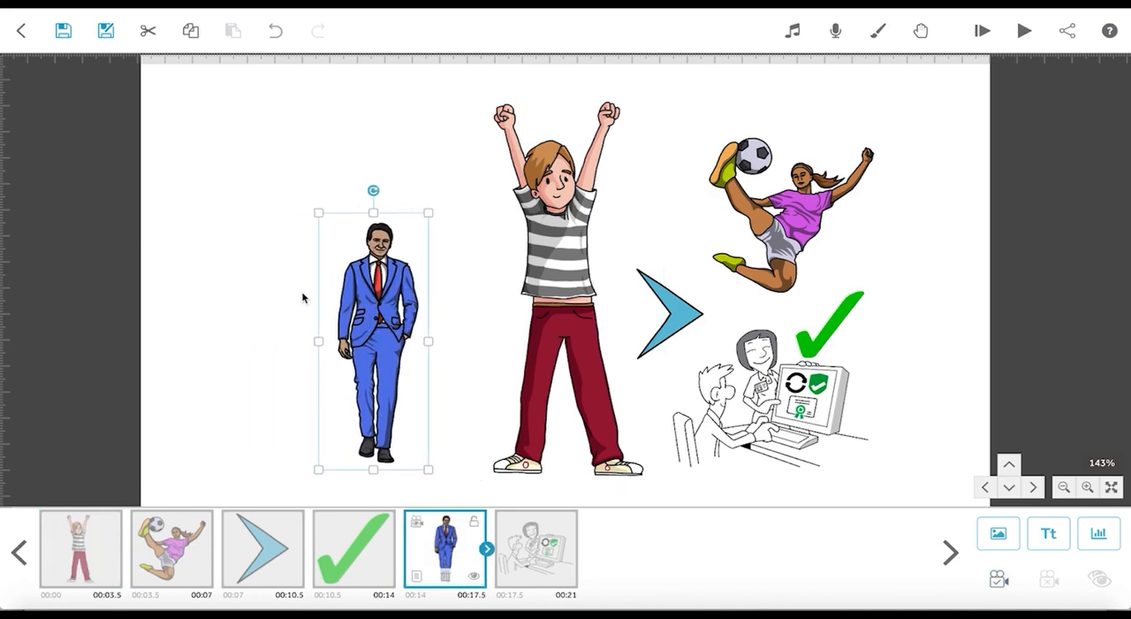
# Zoom and pan the canvas to frame all six images together at 157% zoom
pyautogui.scroll(-2, 303, 293)
pyautogui.scroll(4, 303, 293)
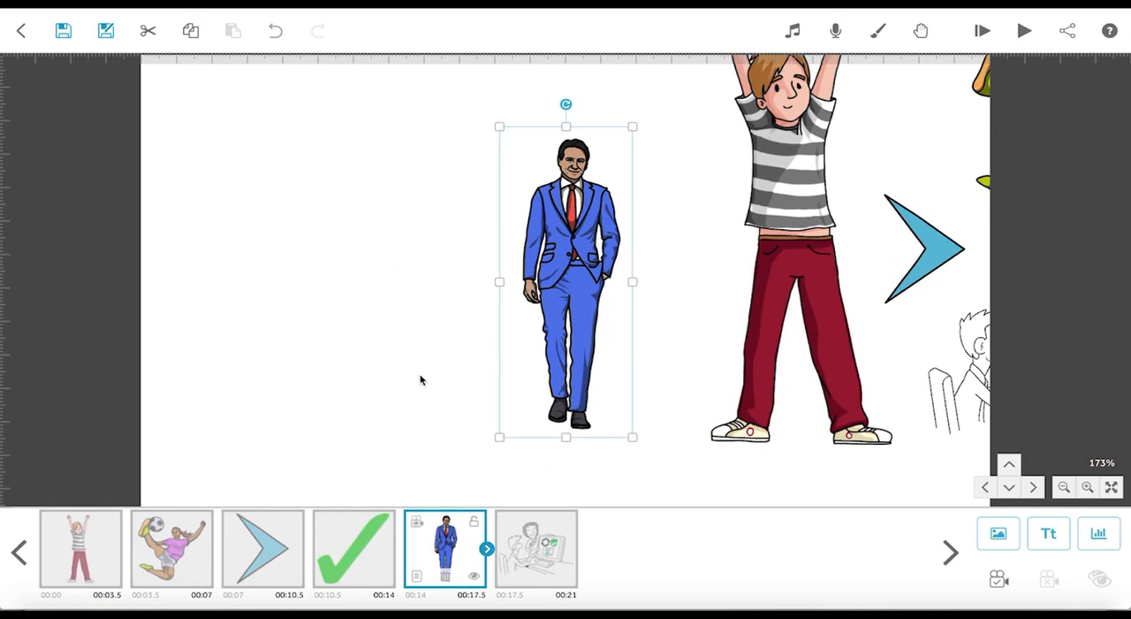
pyautogui.click(233, 273)
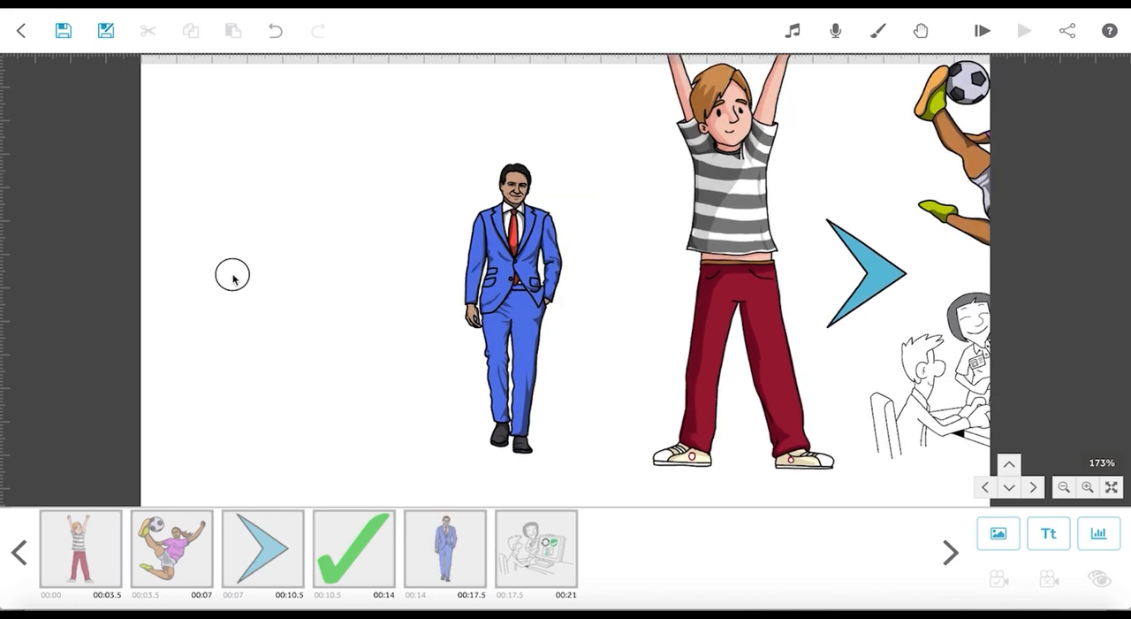
pyautogui.click(486, 131)
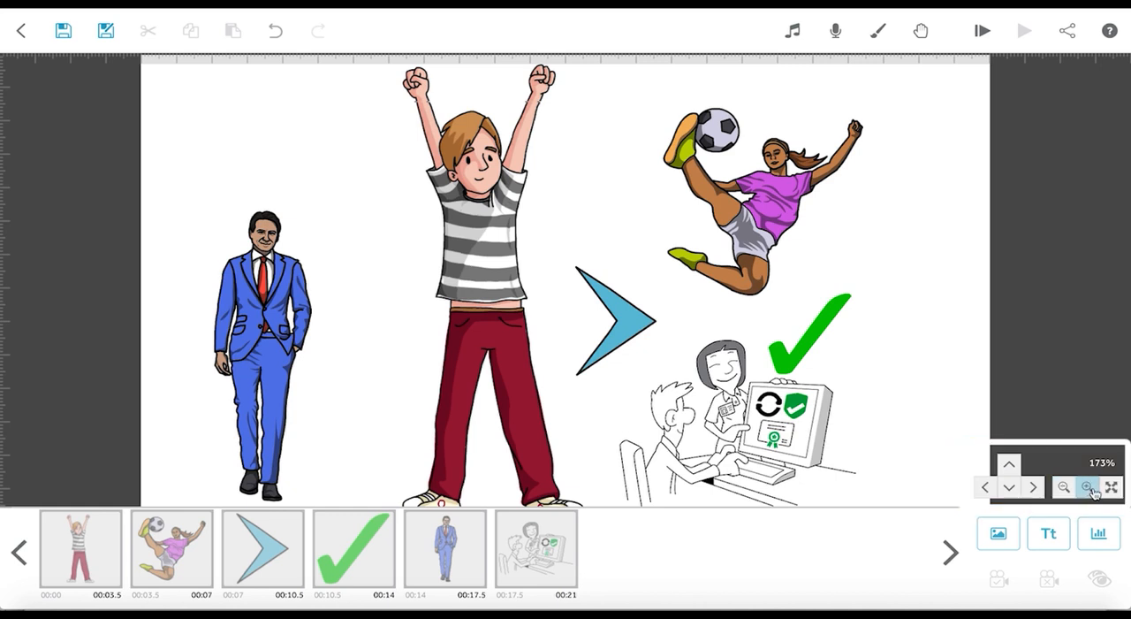
pyautogui.click(1064, 486)
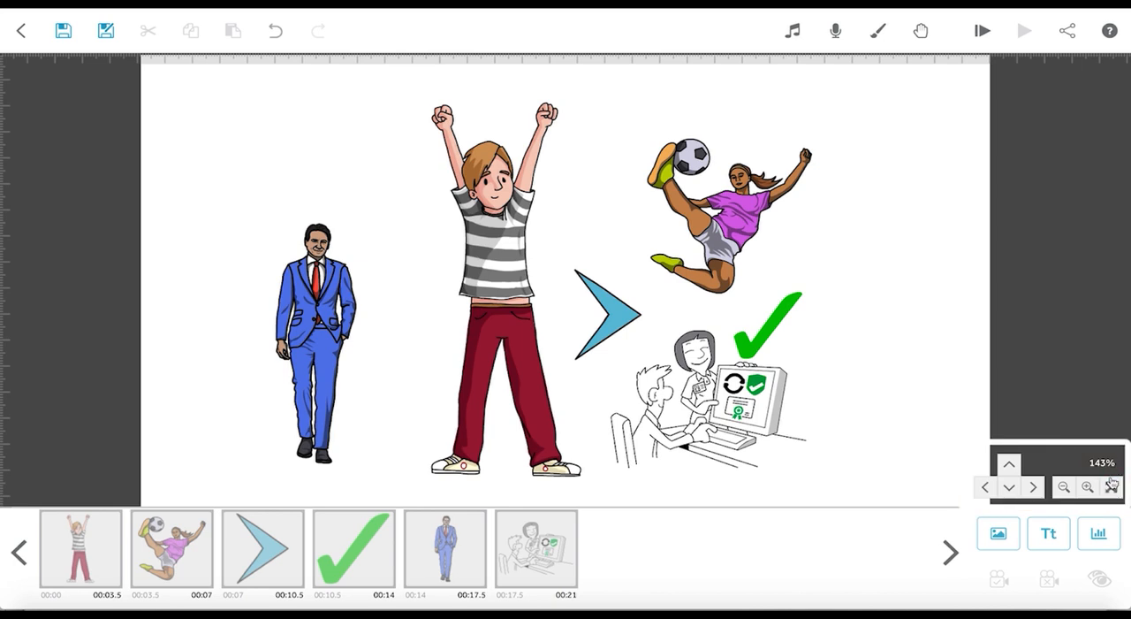
pyautogui.moveTo(1099, 530)
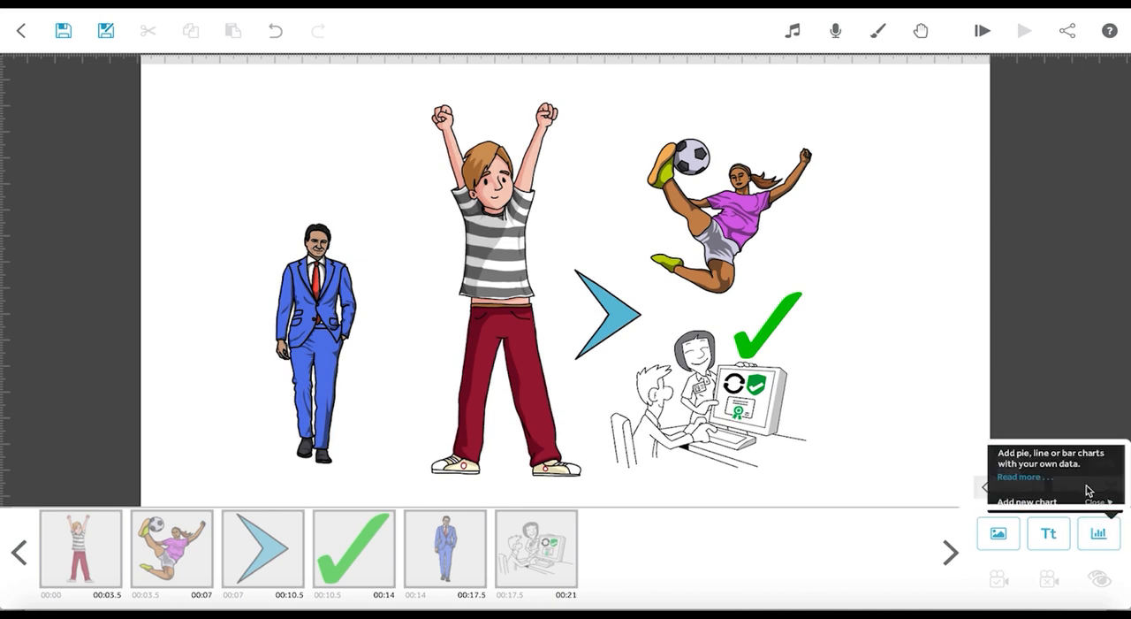
pyautogui.click(1094, 502)
pyautogui.click(1087, 486)
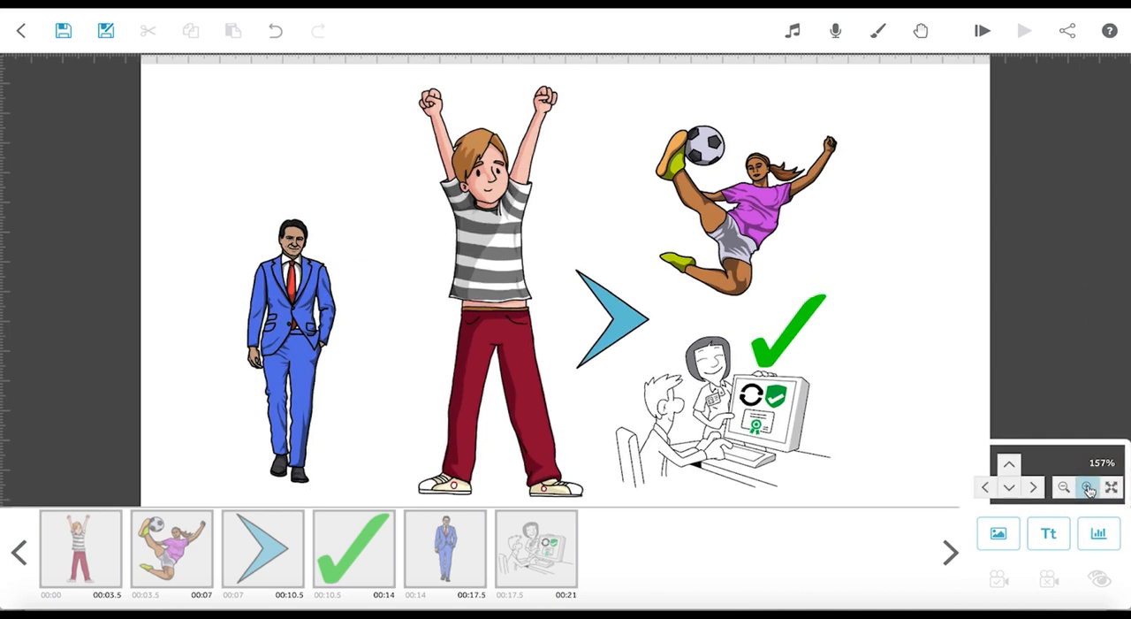
pyautogui.click(987, 487)
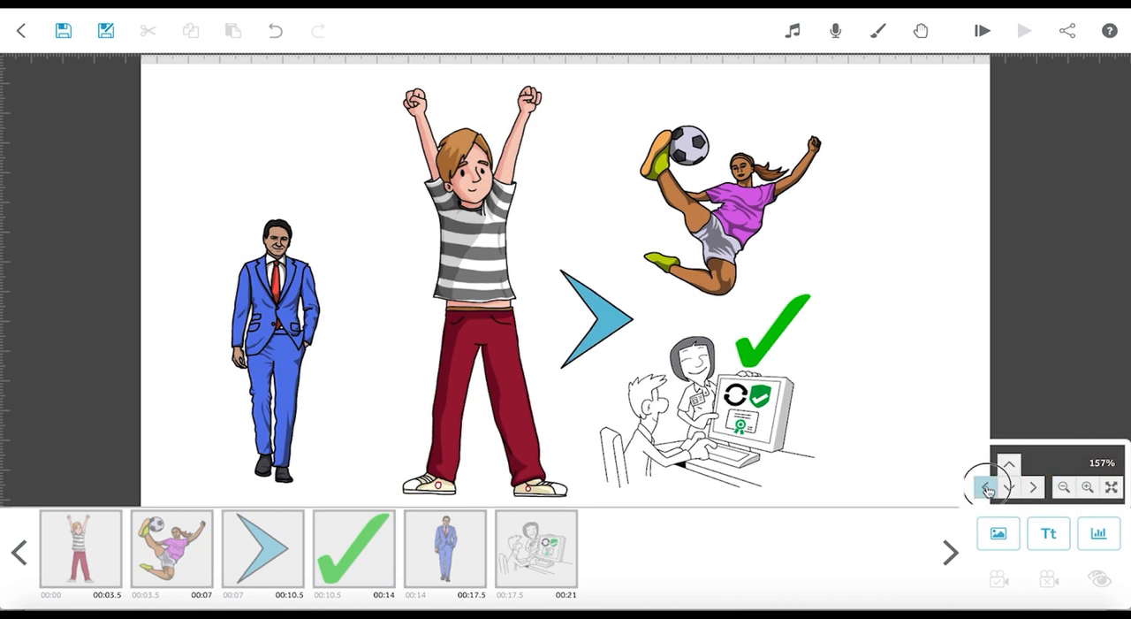
pyautogui.click(1034, 487)
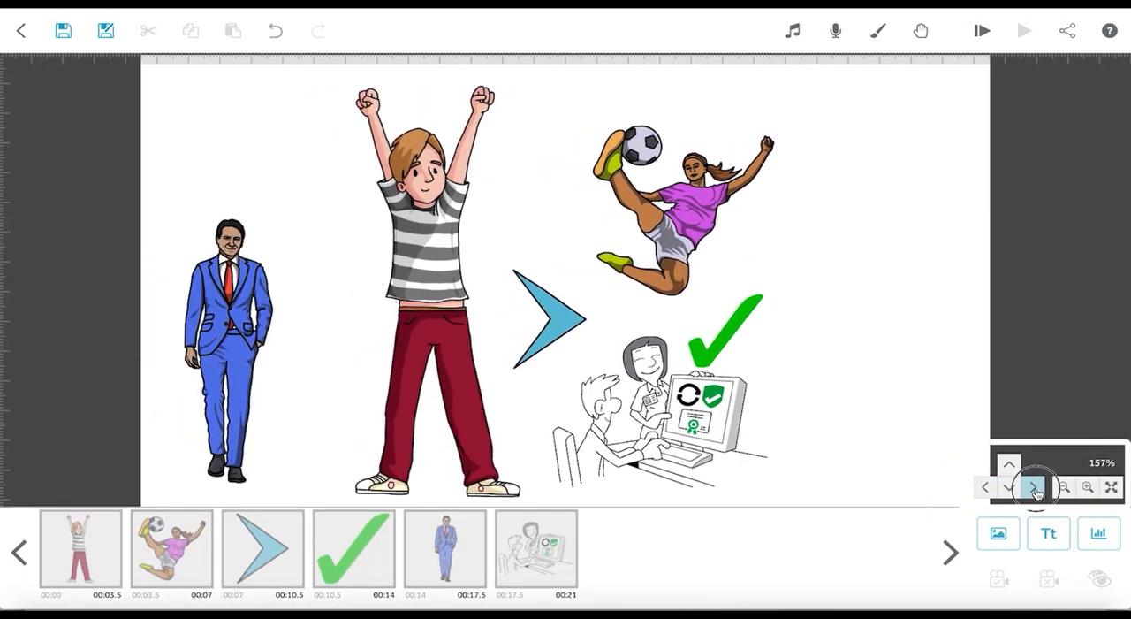
pyautogui.click(1008, 466)
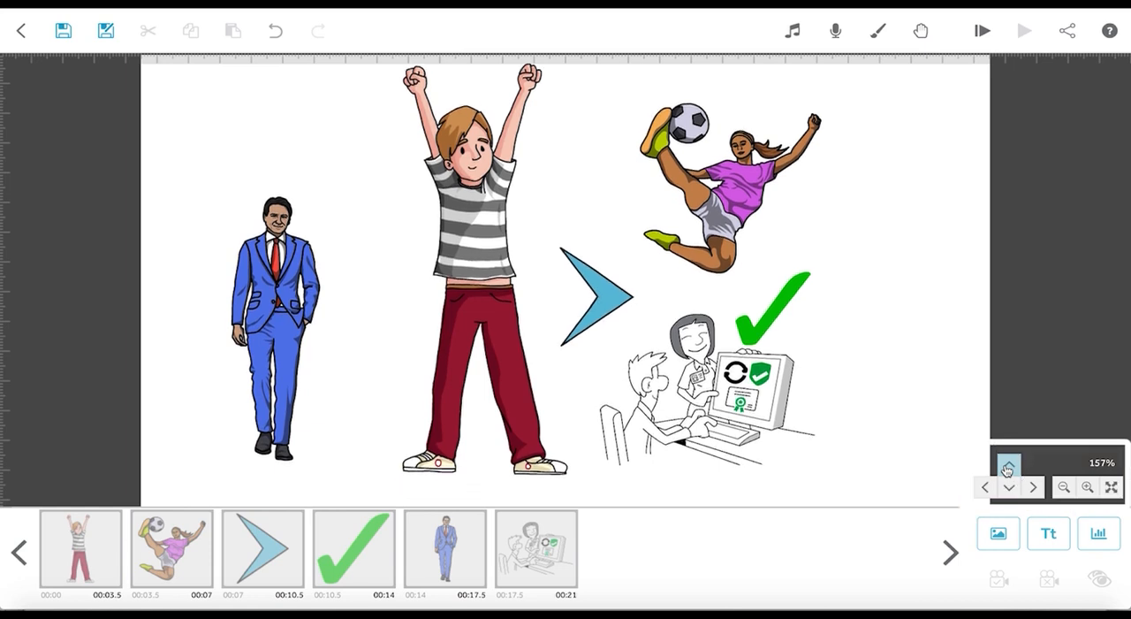
pyautogui.click(1008, 487)
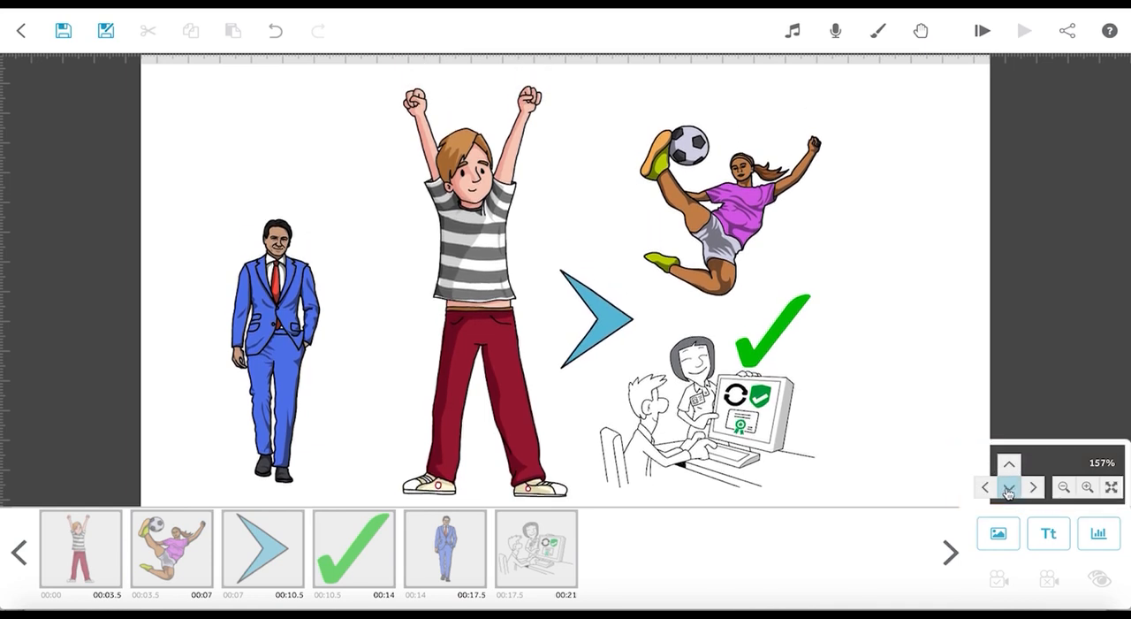
pyautogui.click(848, 283)
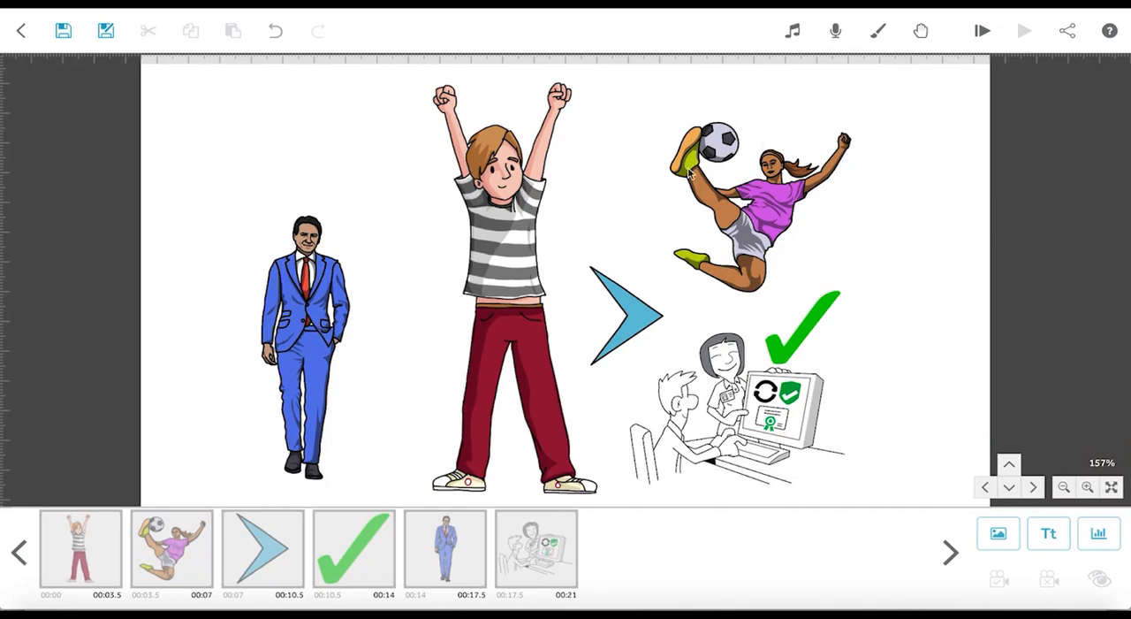
# Select the whole range of timeline elements from the boy to the computer drawing, and clear the selection
pyautogui.click(99, 559)
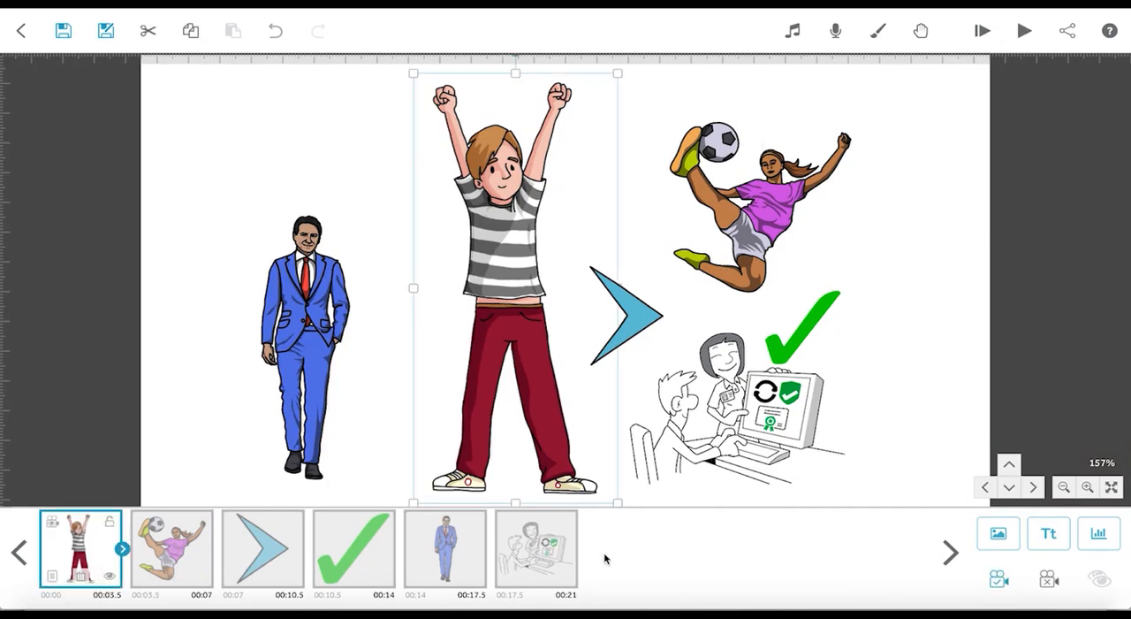
pyautogui.keyDown('shift'); pyautogui.click(536, 548); pyautogui.keyUp('shift')
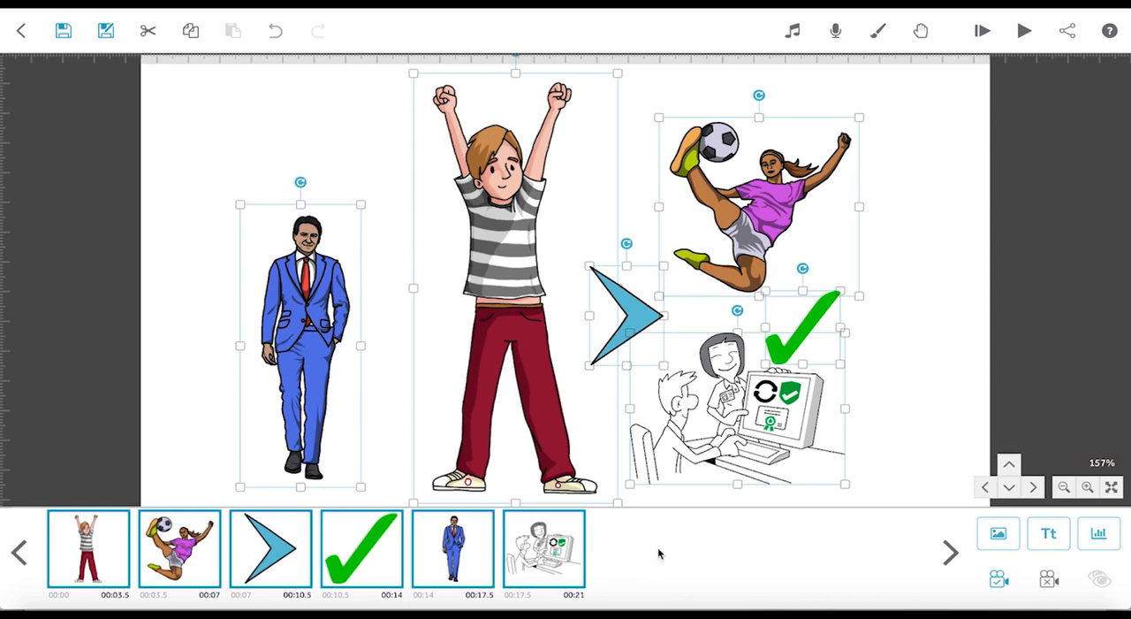
pyautogui.click(878, 404)
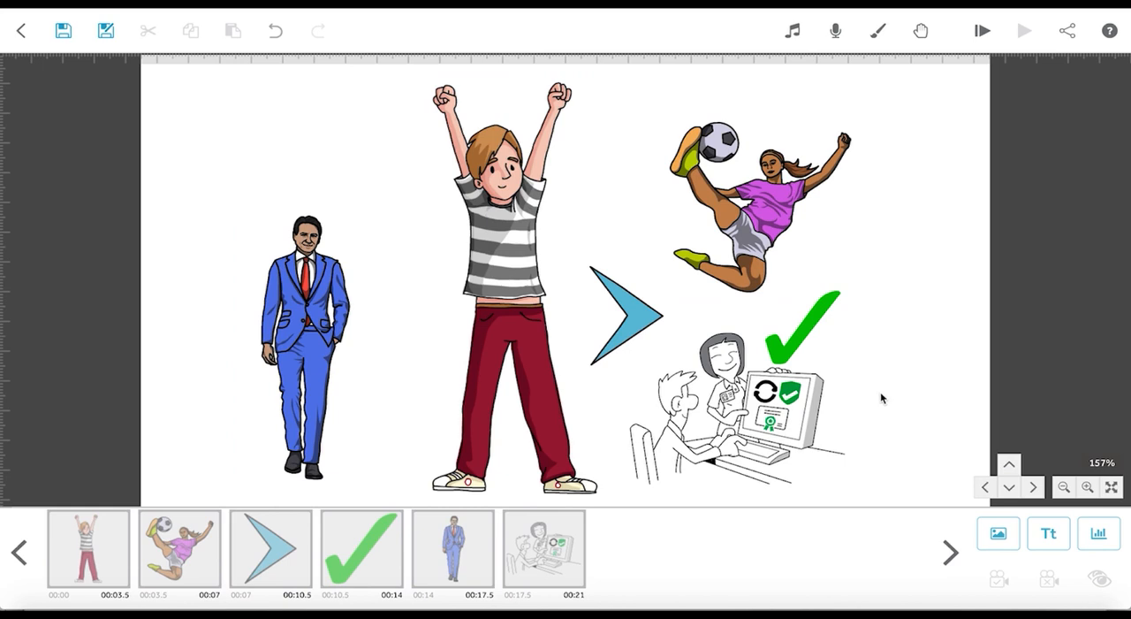
# Add the six timeline elements one by one to a multiple selection, and clear it
pyautogui.click(92, 541)
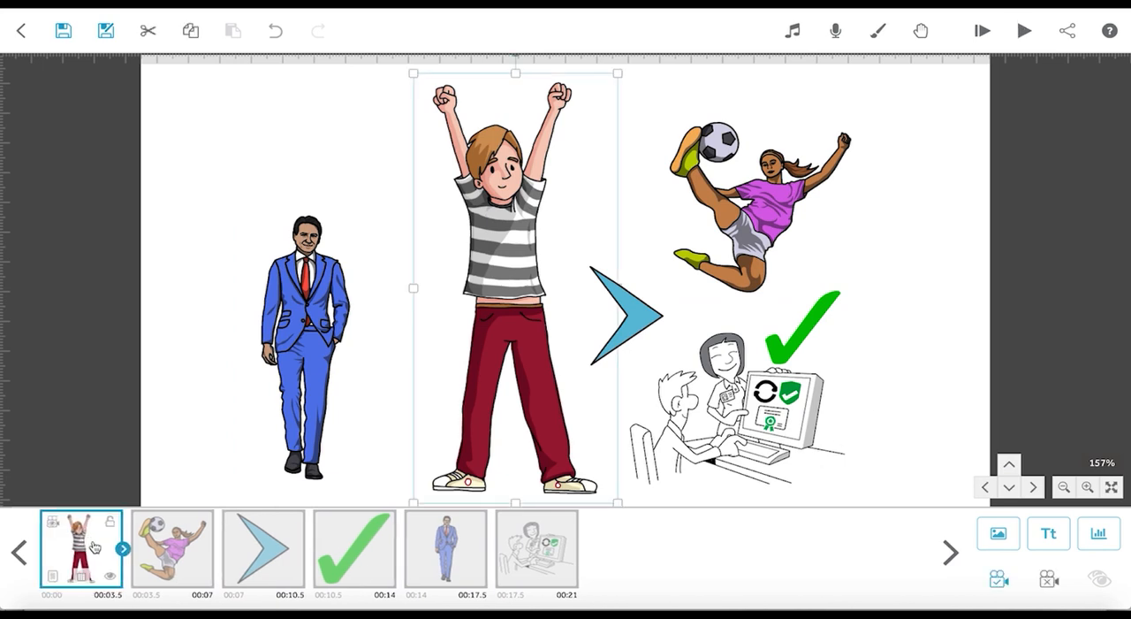
pyautogui.keyDown('ctrl'); pyautogui.click(181, 546); pyautogui.keyUp('ctrl')
pyautogui.keyDown('ctrl'); pyautogui.click(258, 549); pyautogui.keyUp('ctrl')
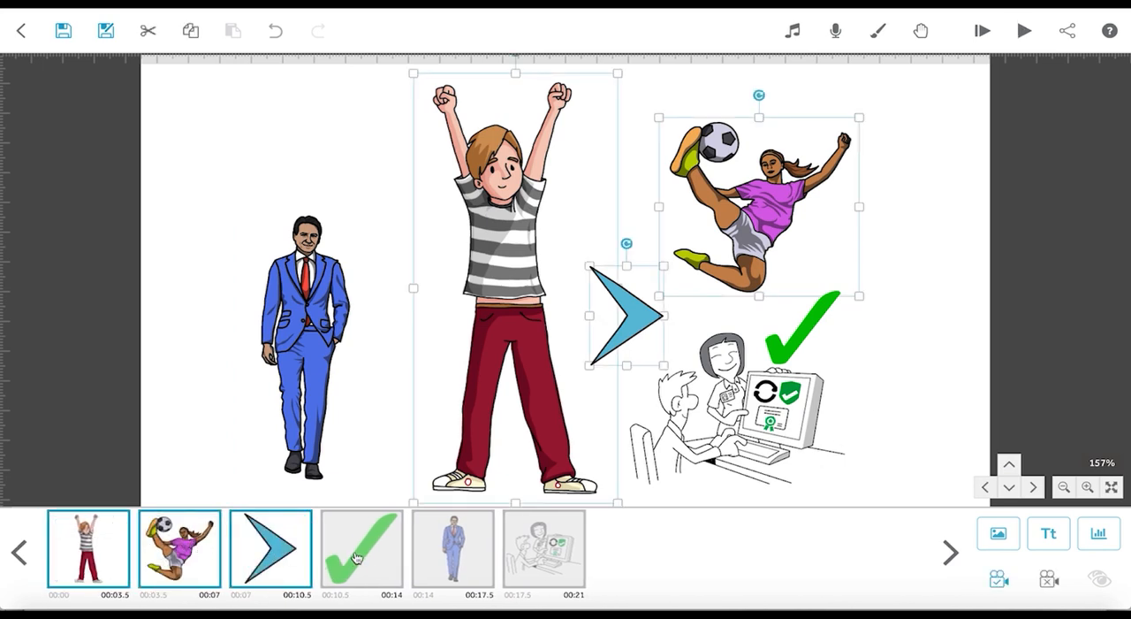
pyautogui.keyDown('ctrl'); pyautogui.click(358, 559); pyautogui.keyUp('ctrl')
pyautogui.keyDown('ctrl'); pyautogui.click(442, 571); pyautogui.keyUp('ctrl')
pyautogui.keyDown('ctrl'); pyautogui.click(530, 550); pyautogui.keyUp('ctrl')
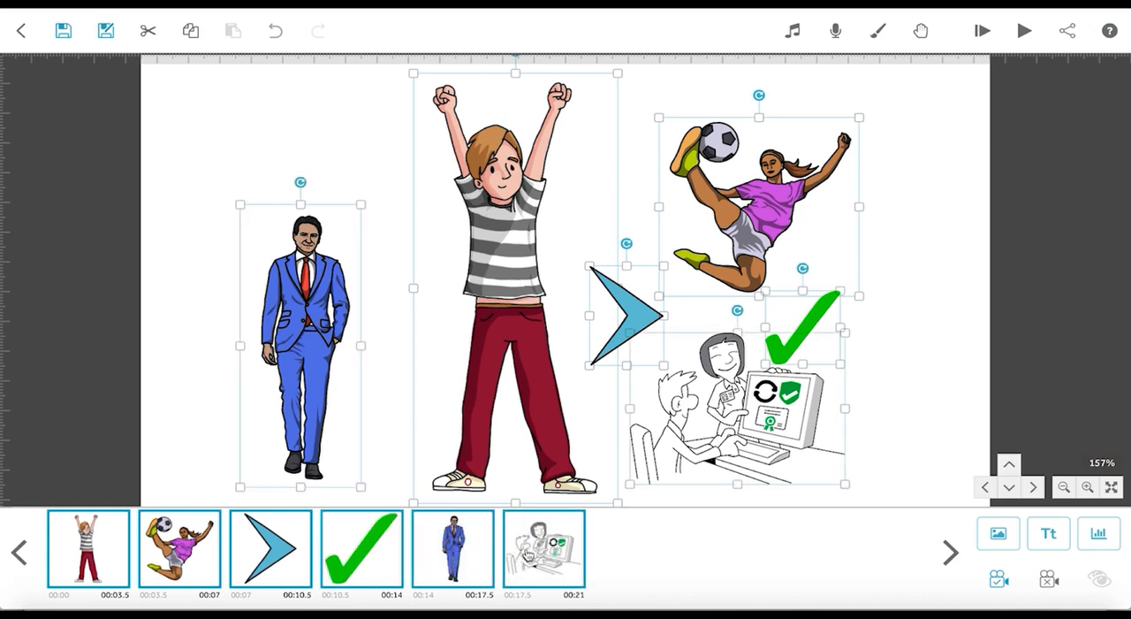
pyautogui.click(166, 438)
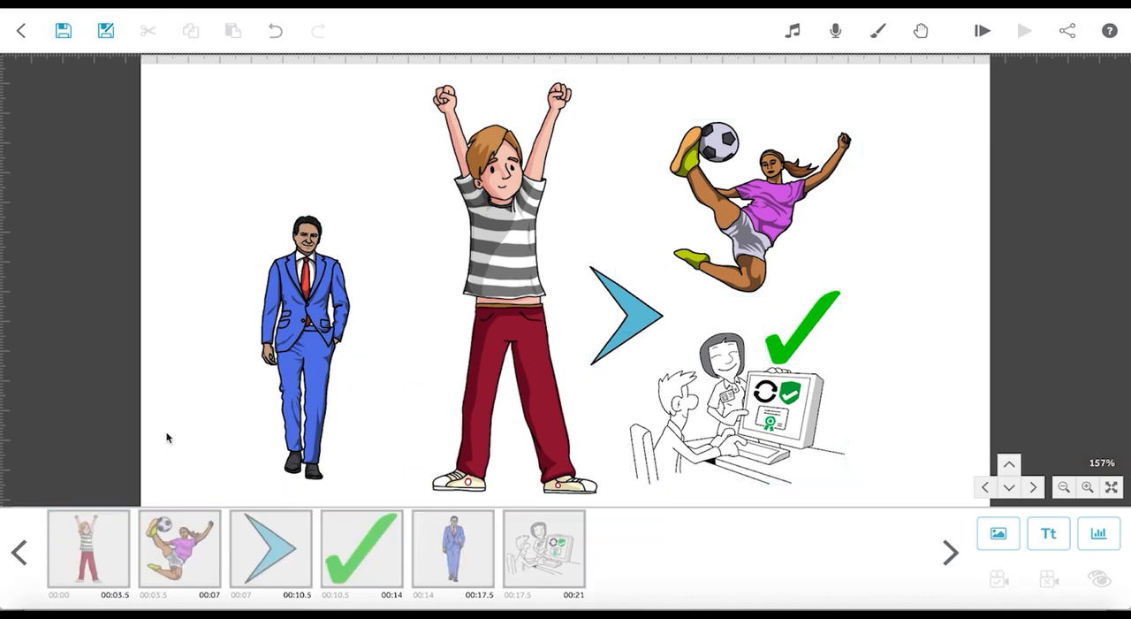
# Select all six timeline elements and set their camera to the current canvas position
pyautogui.click(92, 542)
pyautogui.keyDown('shift'); pyautogui.click(521, 544); pyautogui.keyUp('shift')
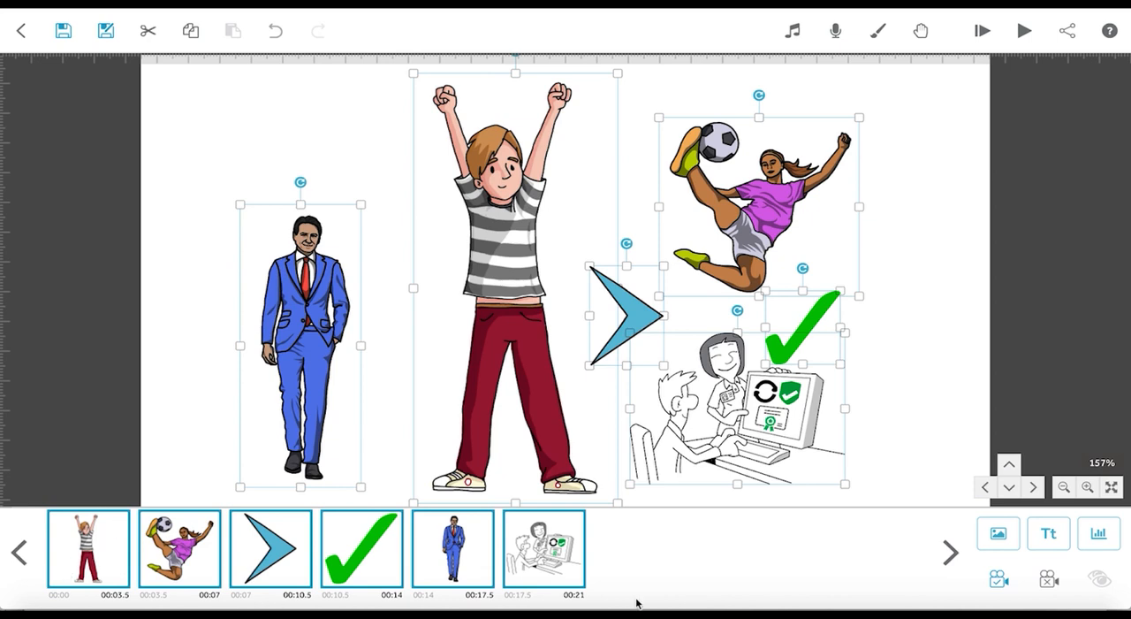
pyautogui.click(1001, 585)
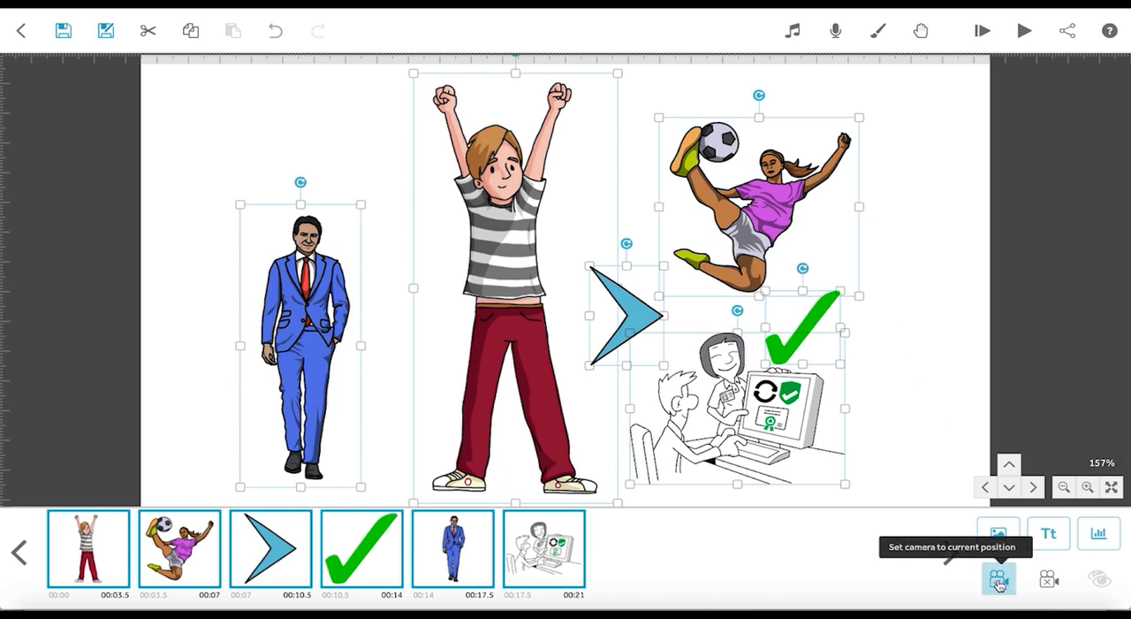
pyautogui.click(896, 310)
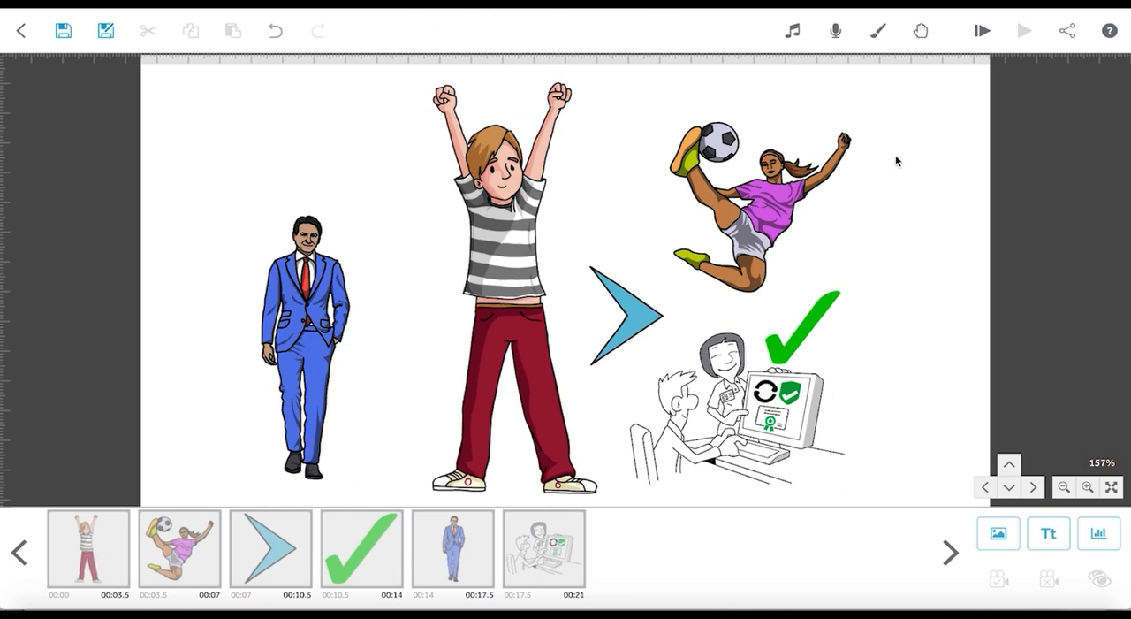
# Preview the scribe from the start, and once more from the man in the blue suit, to check the shared camera position
pyautogui.click(984, 32)
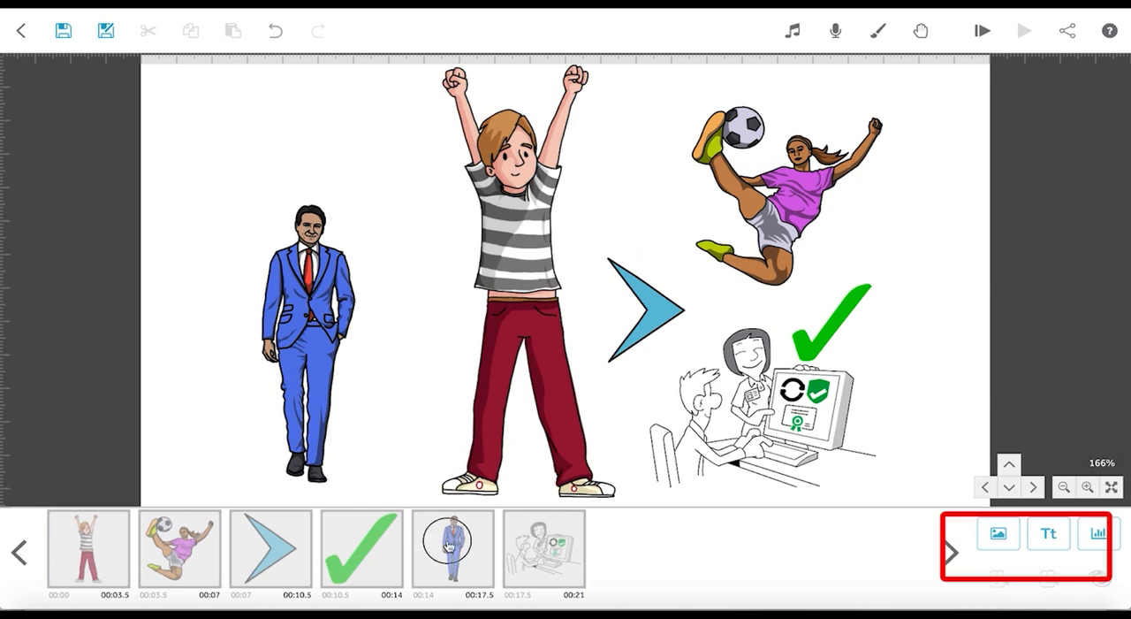
pyautogui.click(453, 548)
pyautogui.click(1024, 31)
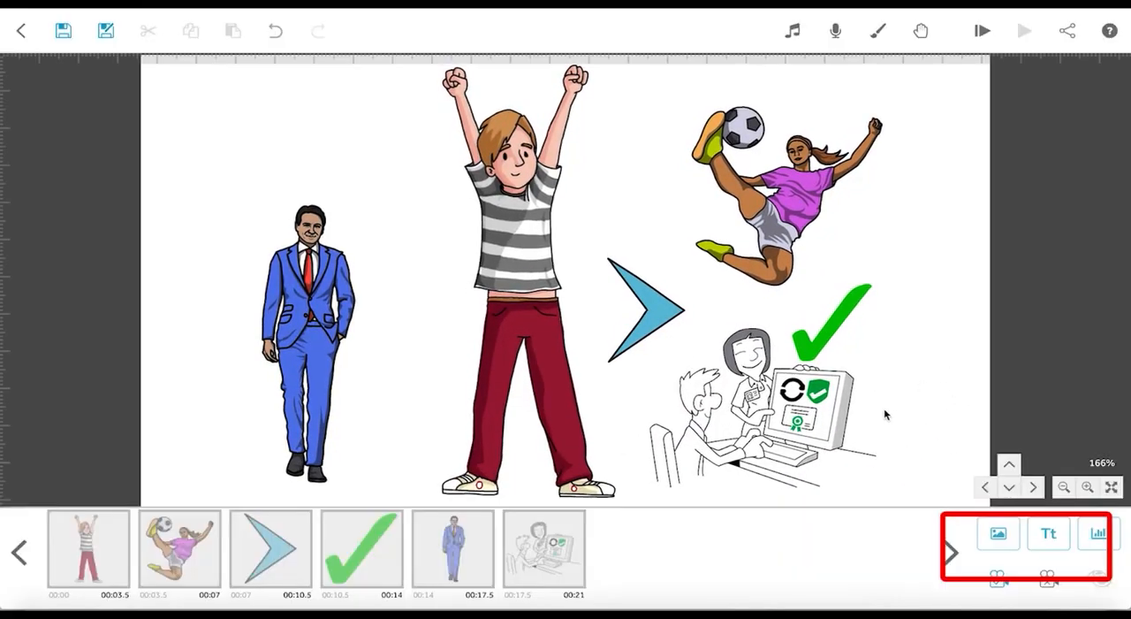
# Preview the scribe from the start and turn off the zoom at end option
pyautogui.click(981, 35)
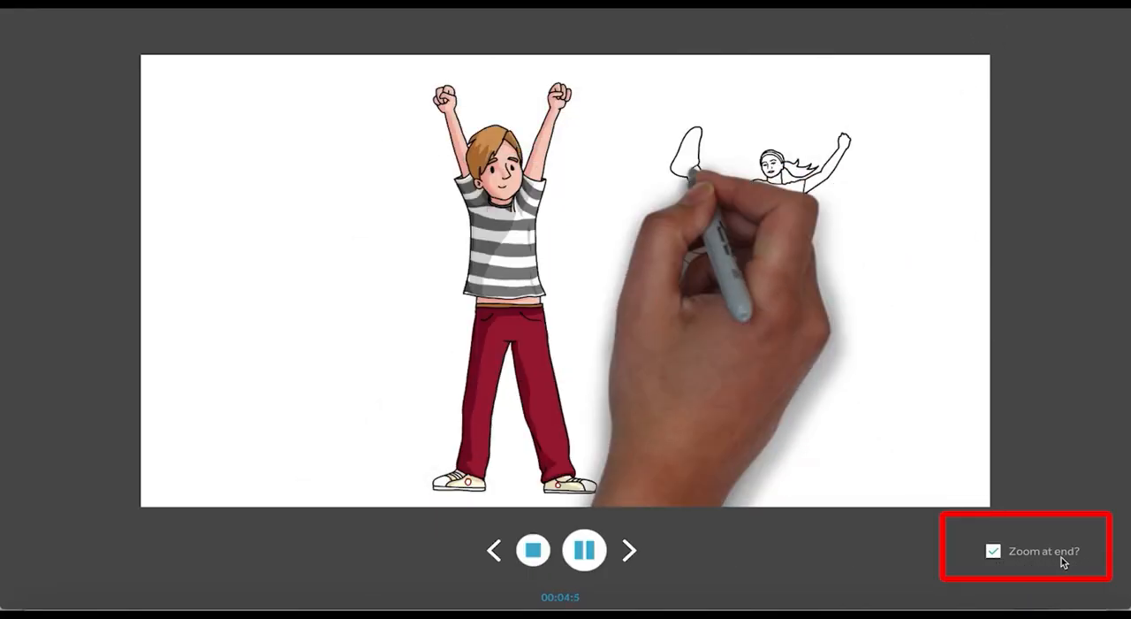
pyautogui.click(994, 553)
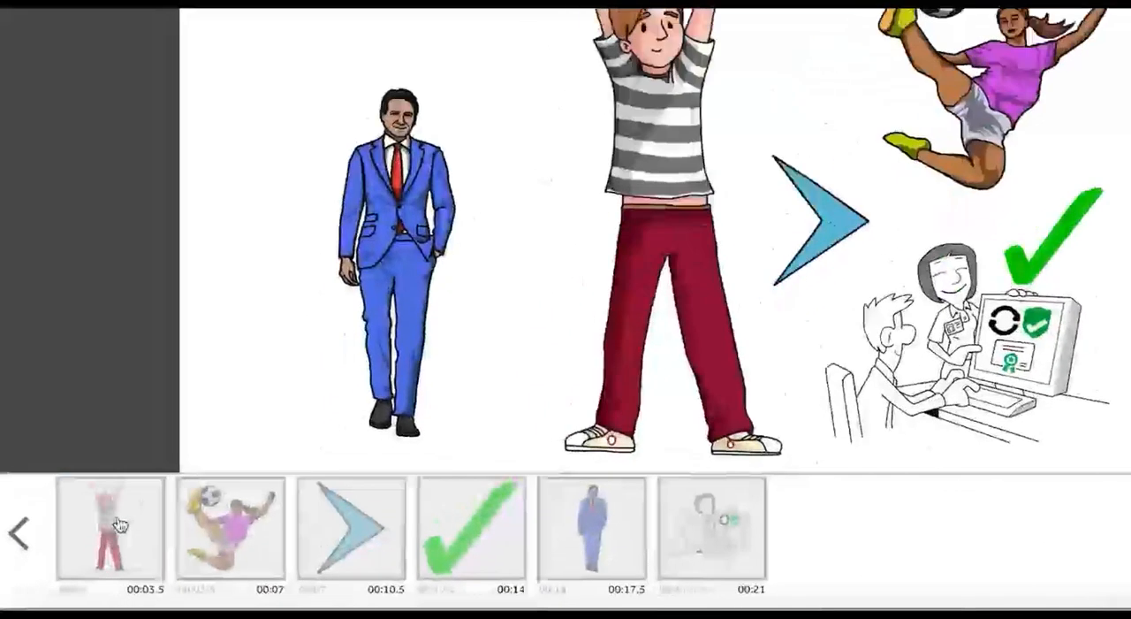
# Move the man in the blue suit to the first place in the timeline, ahead of the boy
pyautogui.click(92, 550)
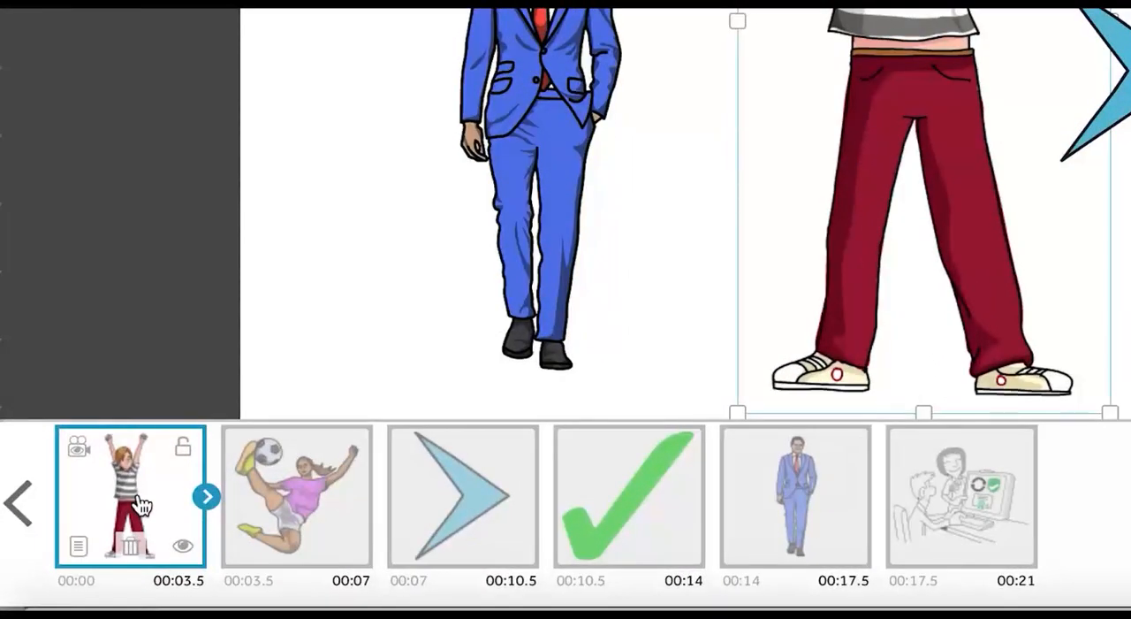
pyautogui.click(264, 515)
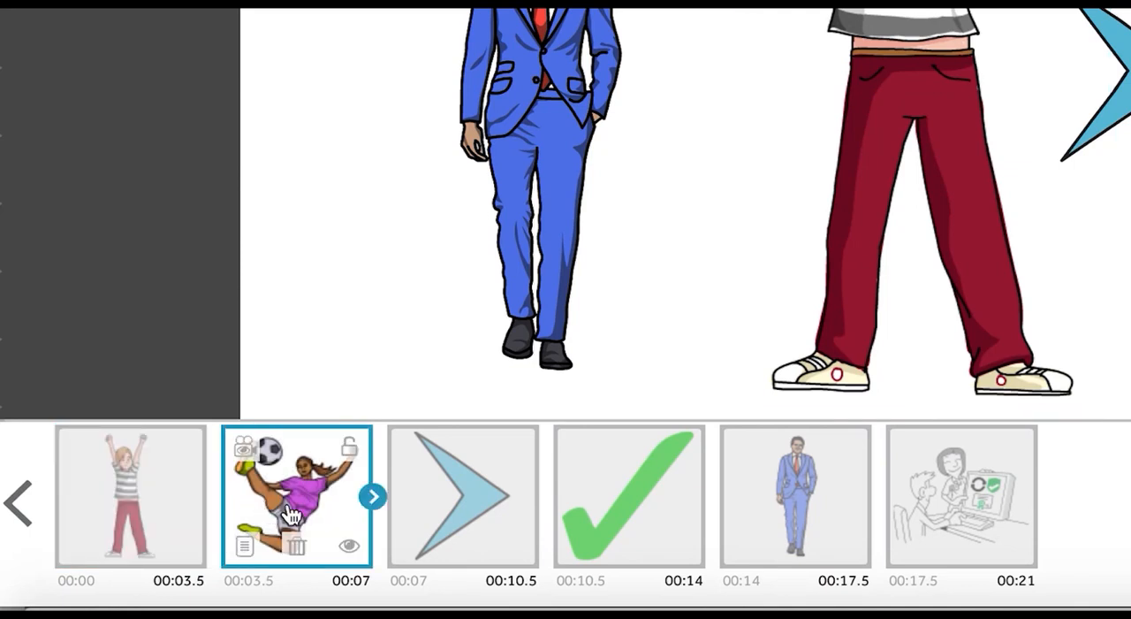
pyautogui.click(812, 491)
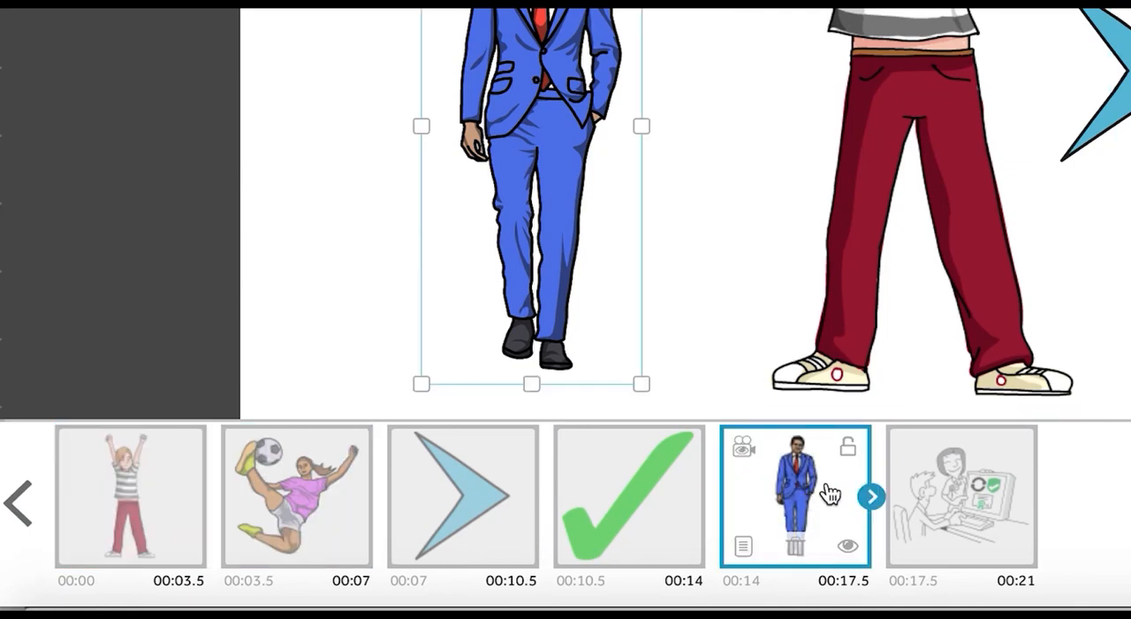
pyautogui.moveTo(820, 503); pyautogui.dragTo(144, 523)
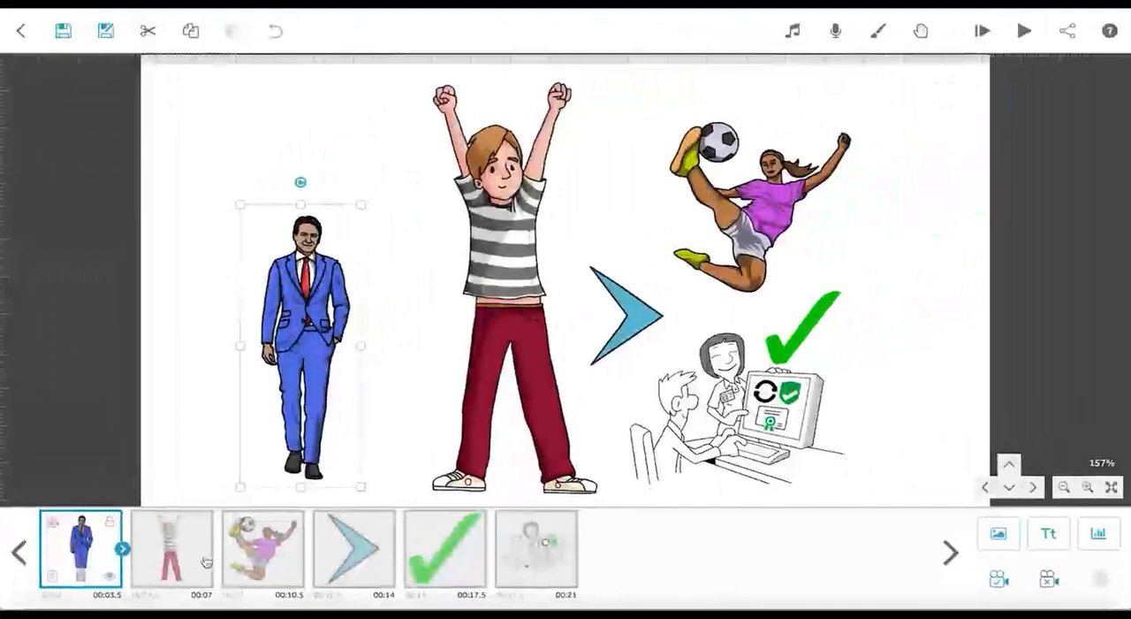
pyautogui.click(204, 562)
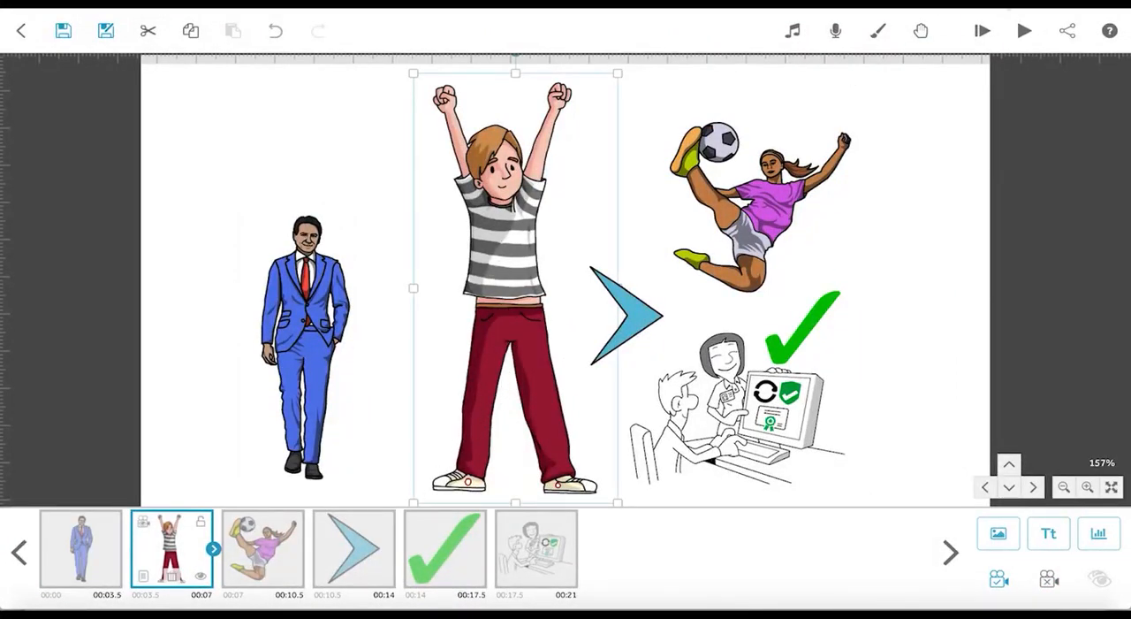
# Preview the reordered scribe from the start, pausing and stopping it while the soccer player is being drawn
pyautogui.click(982, 30)
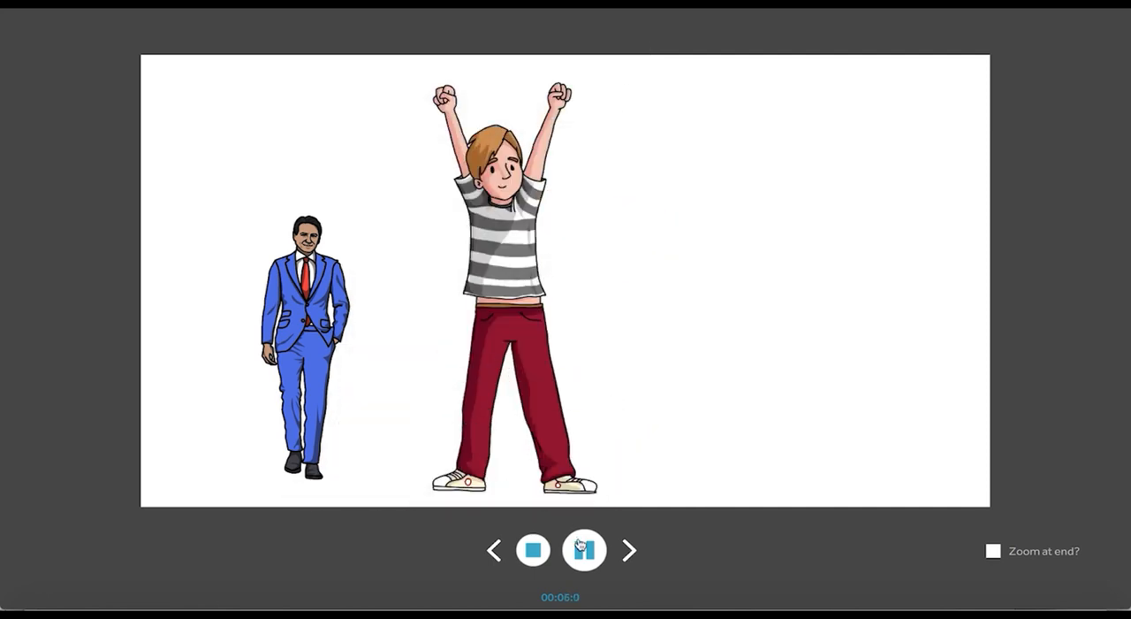
pyautogui.click(581, 562)
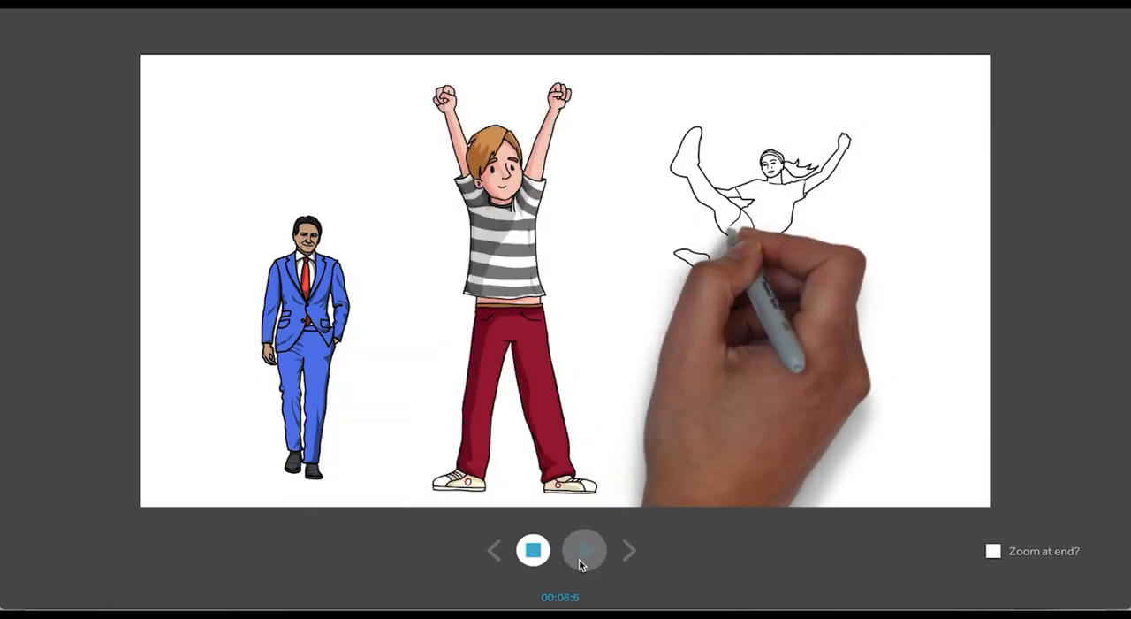
pyautogui.click(534, 552)
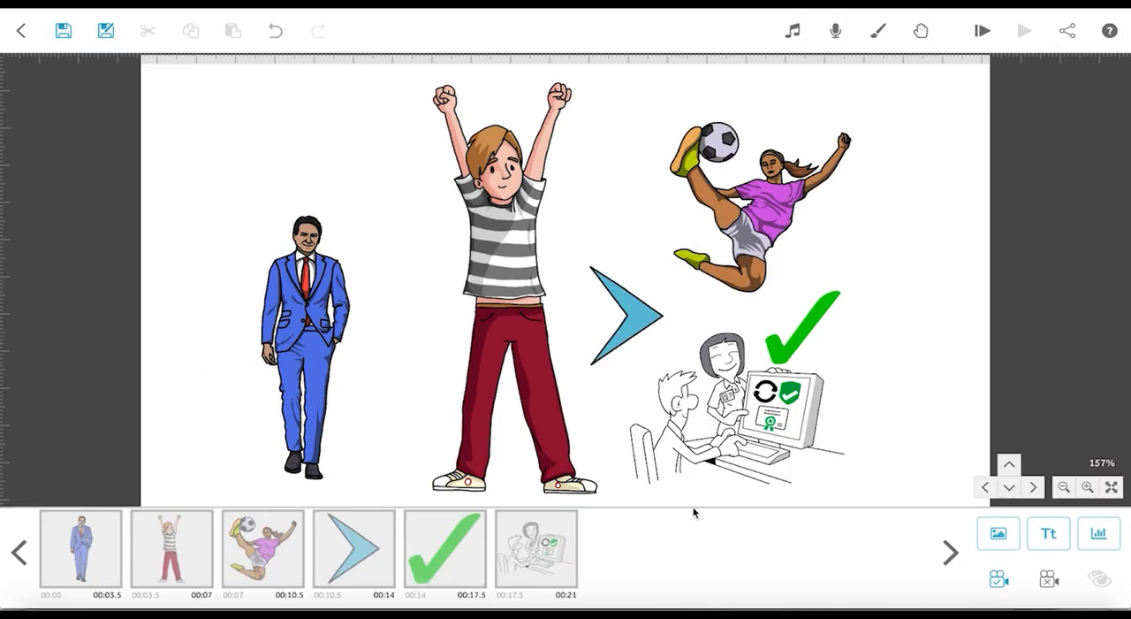
# Move the computer drawing in the timeline to directly after the soccer player, ahead of the blue arrow
pyautogui.click(263, 550)
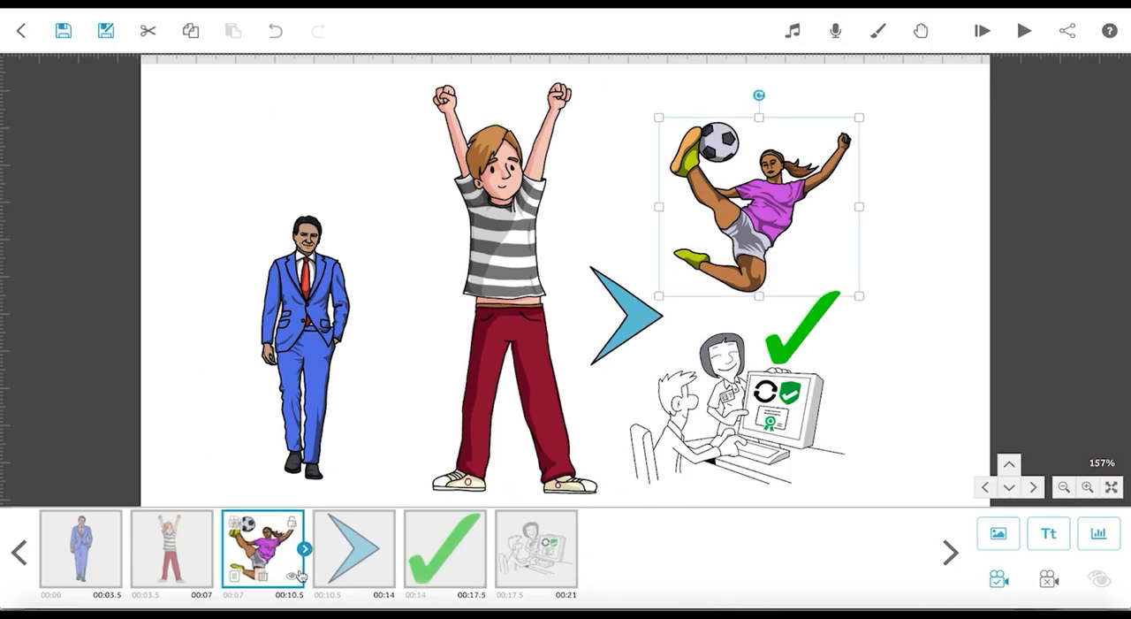
pyautogui.click(540, 548)
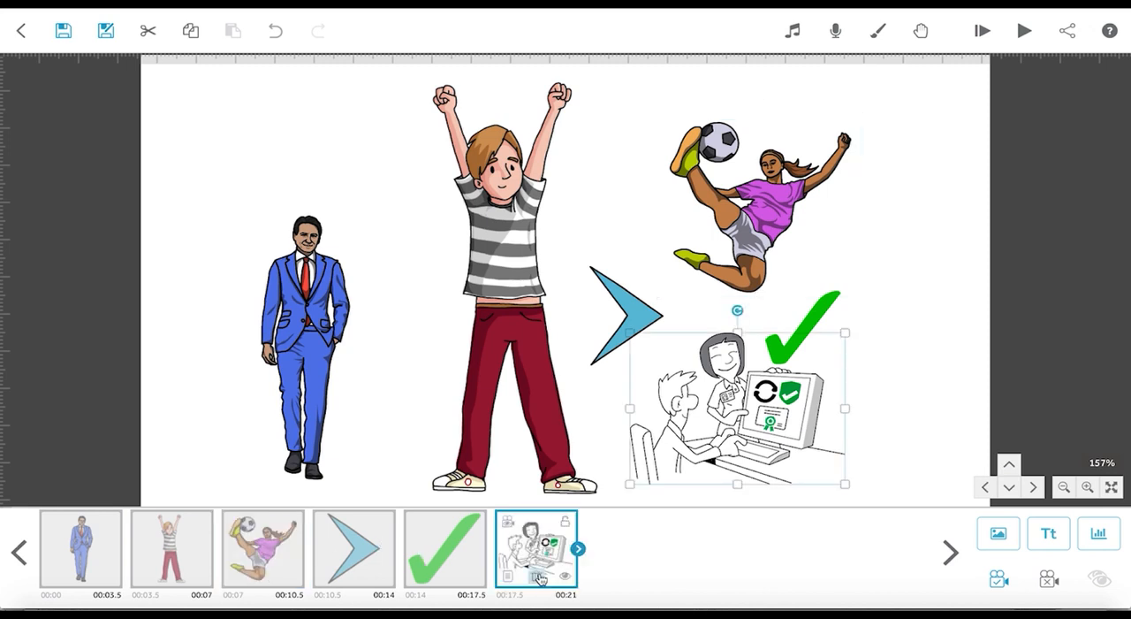
pyautogui.moveTo(539, 551); pyautogui.dragTo(362, 558)
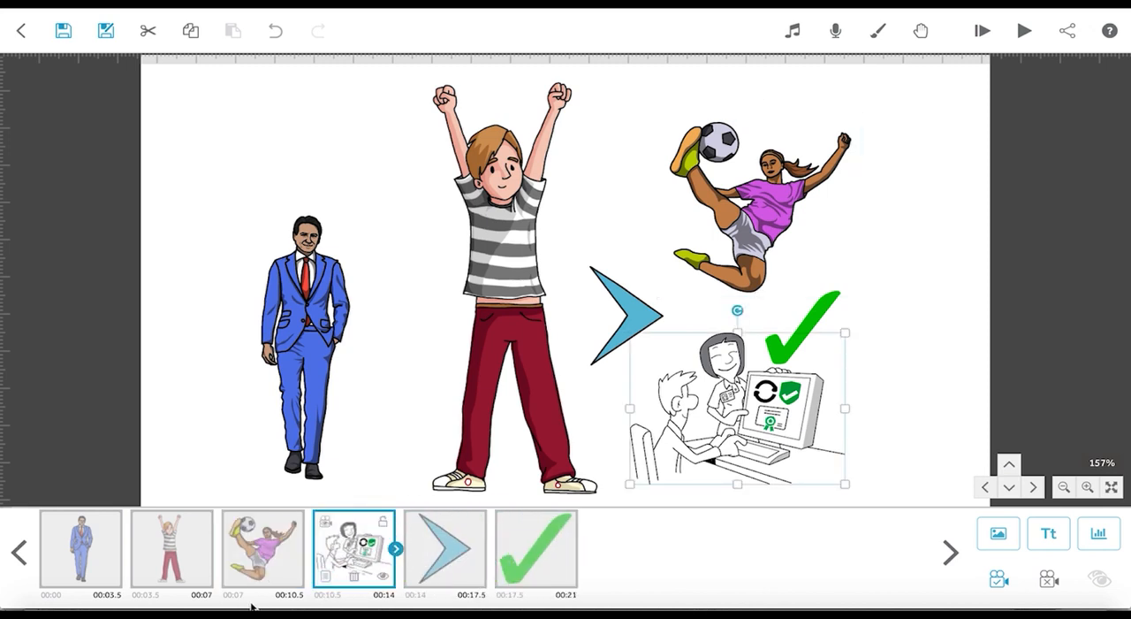
# Rotate the blue arrow to point downward, shrink it and place it just above the head of the man in the blue suit
pyautogui.click(453, 554)
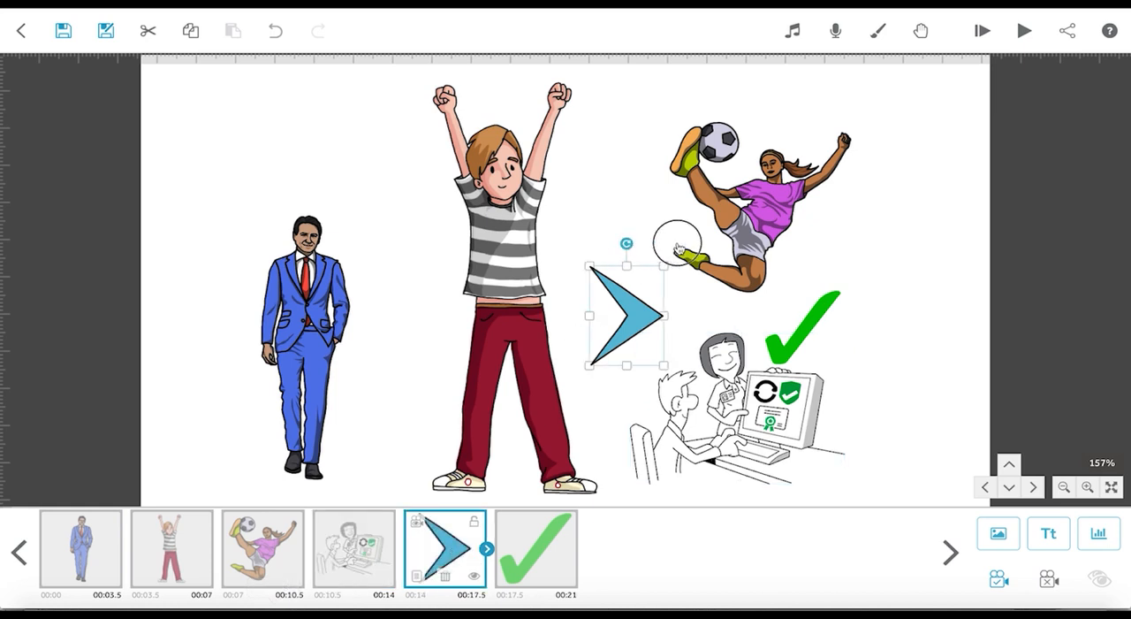
pyautogui.moveTo(627, 243); pyautogui.dragTo(746, 323)
pyautogui.moveTo(679, 280); pyautogui.dragTo(317, 195)
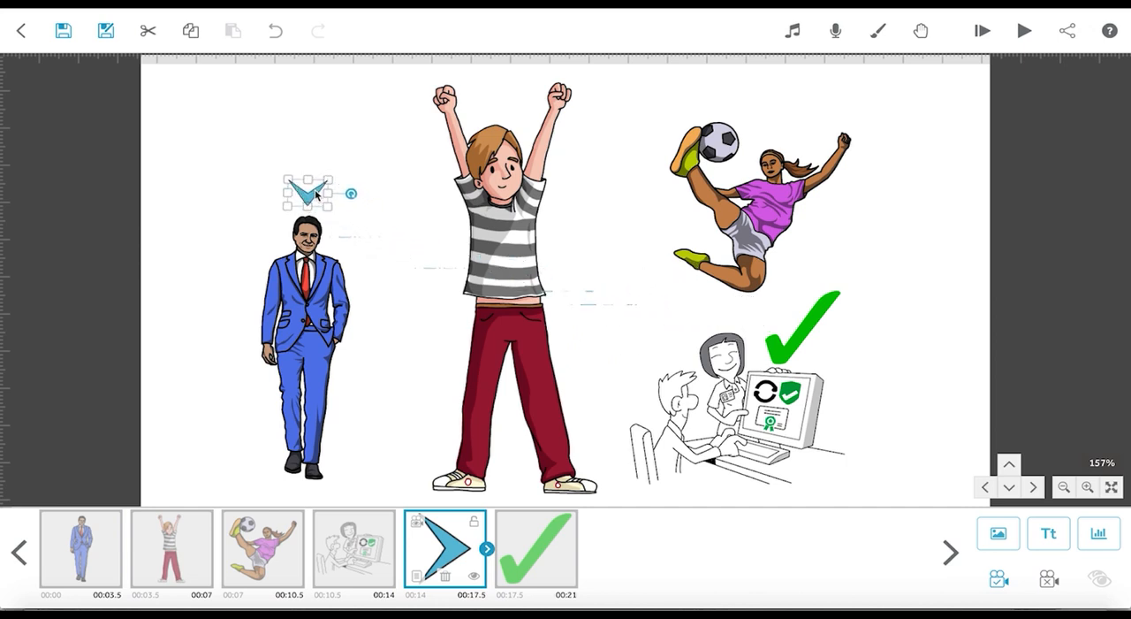
# Move the green check mark from above the computer drawing to the space between the boy and the soccer player
pyautogui.click(809, 336)
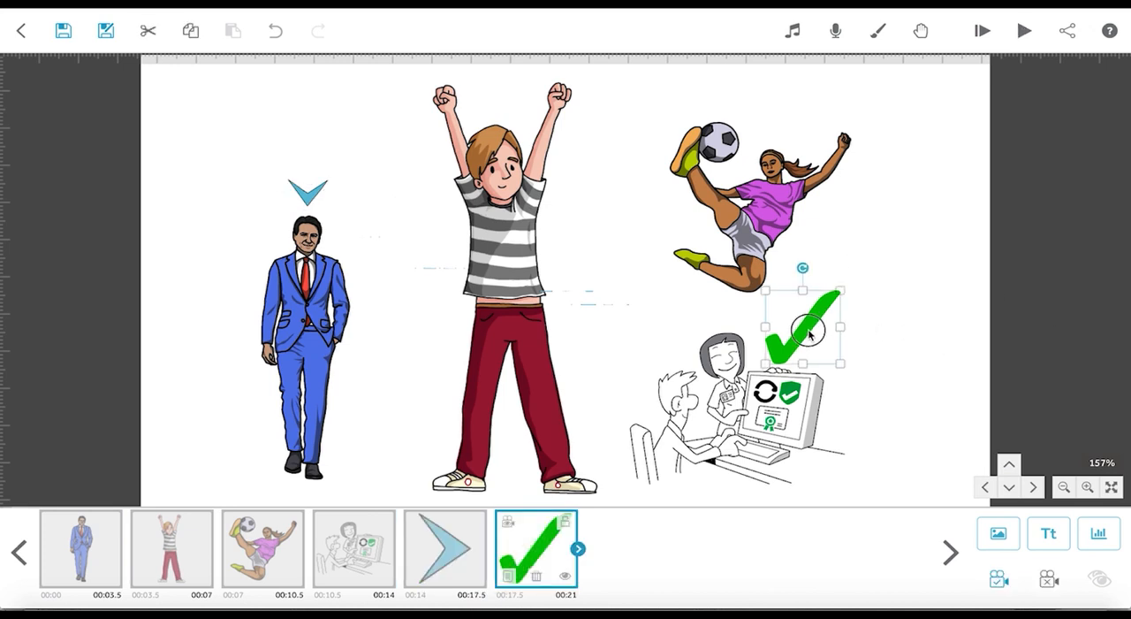
pyautogui.moveTo(809, 336); pyautogui.dragTo(838, 300)
pyautogui.moveTo(771, 324); pyautogui.dragTo(555, 248)
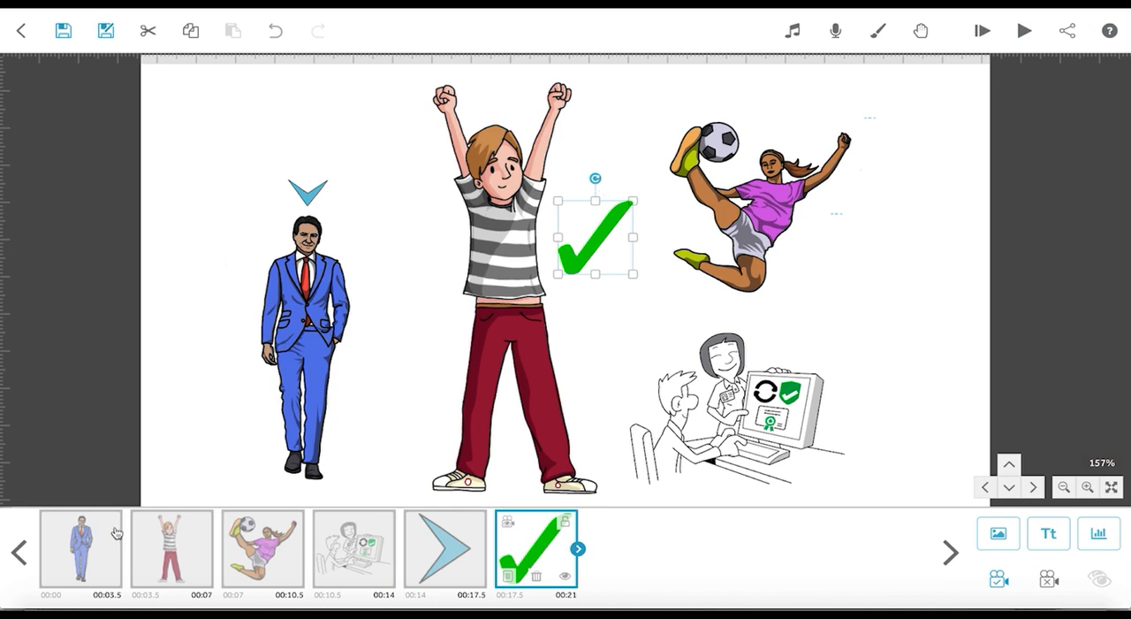
# Set the camera of all six timeline elements to the current canvas position and preview the scribe from the start
pyautogui.click(83, 534)
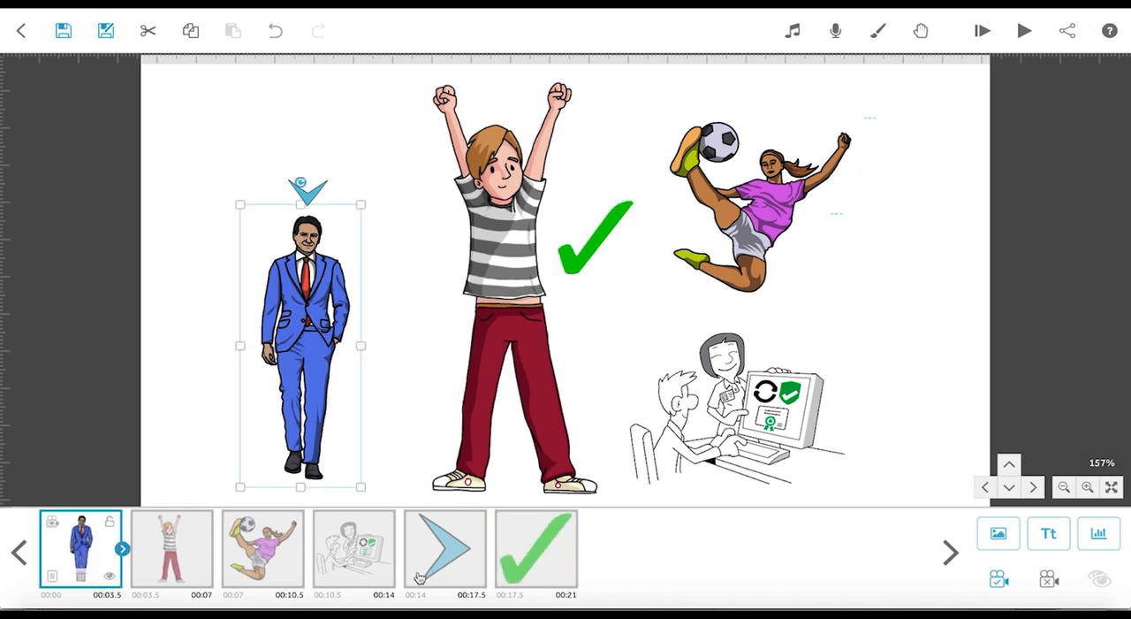
pyautogui.keyDown('shift'); pyautogui.click(540, 548); pyautogui.keyUp('shift')
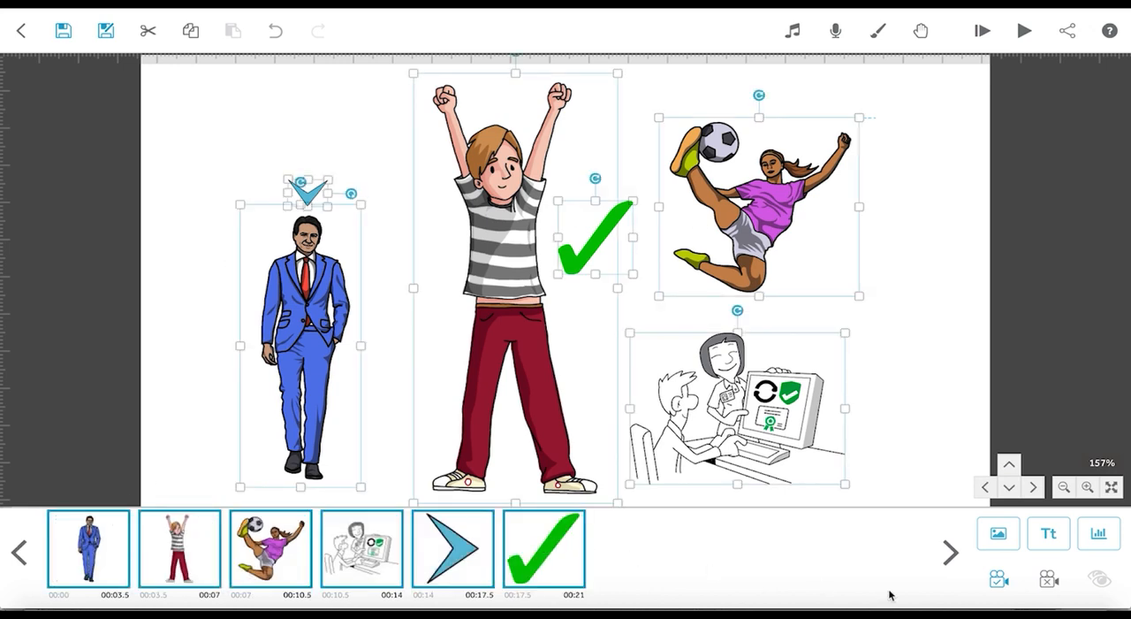
pyautogui.click(1000, 584)
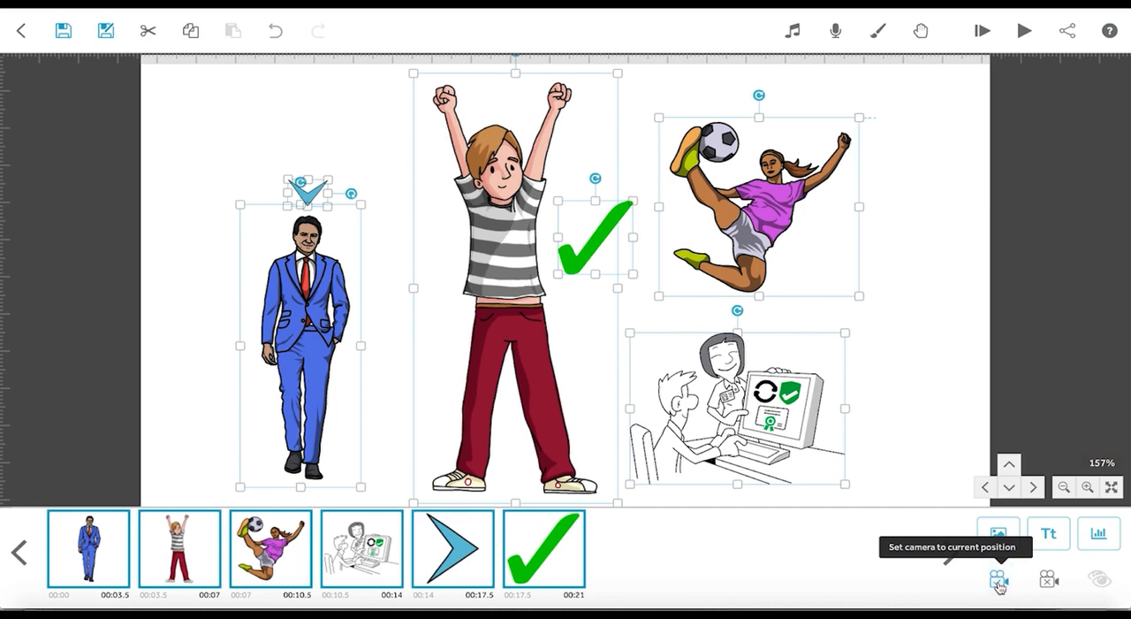
pyautogui.click(894, 364)
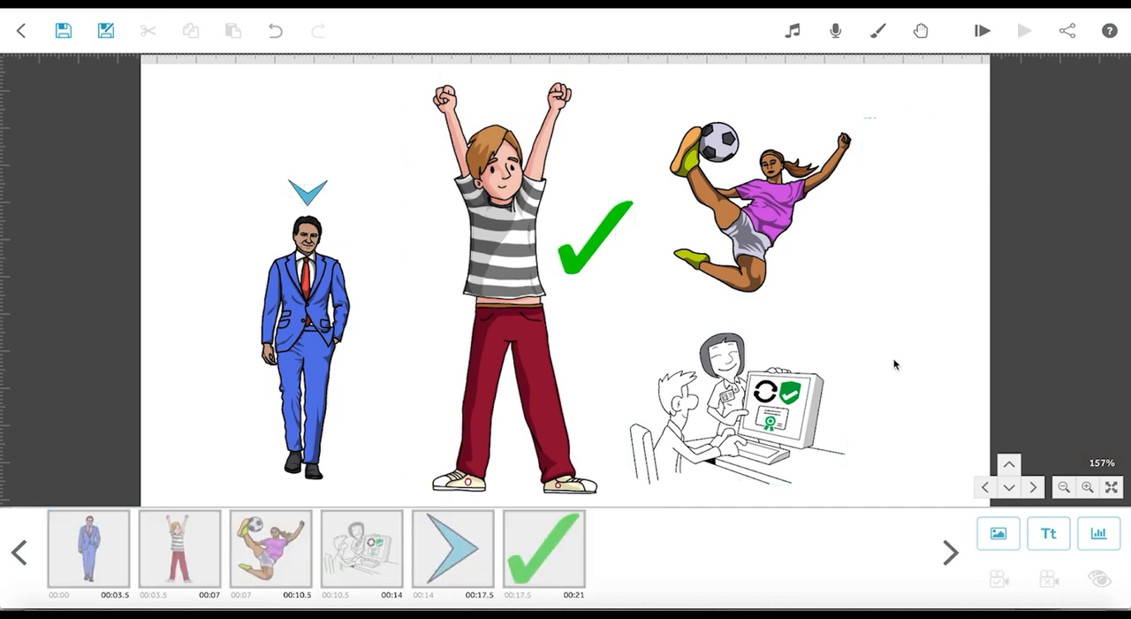
pyautogui.click(983, 32)
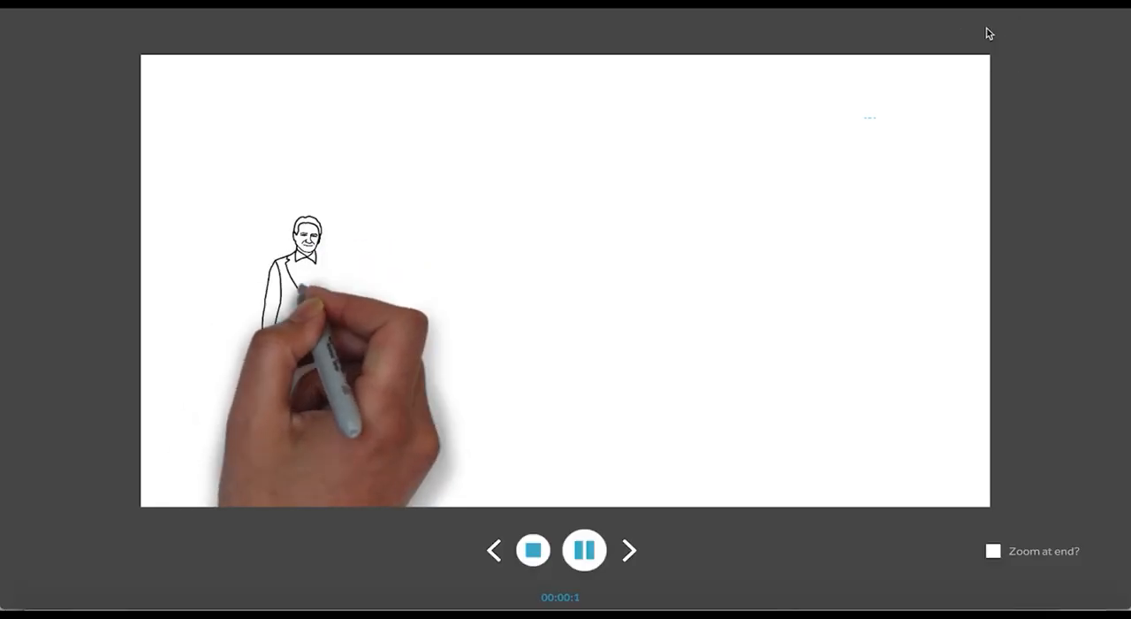